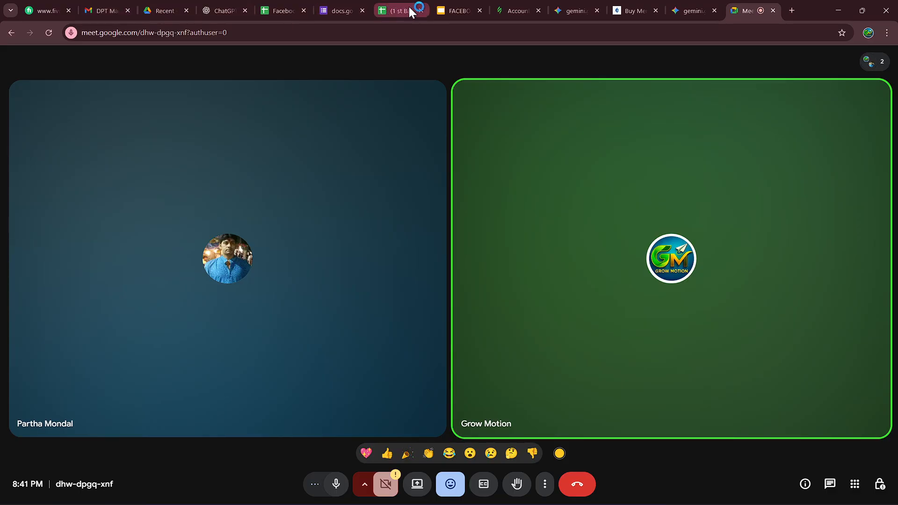
# Step: Open the FACEBOOK MARKETING PPT presentation and display its syllabus slide
pyautogui.click(445, 10)
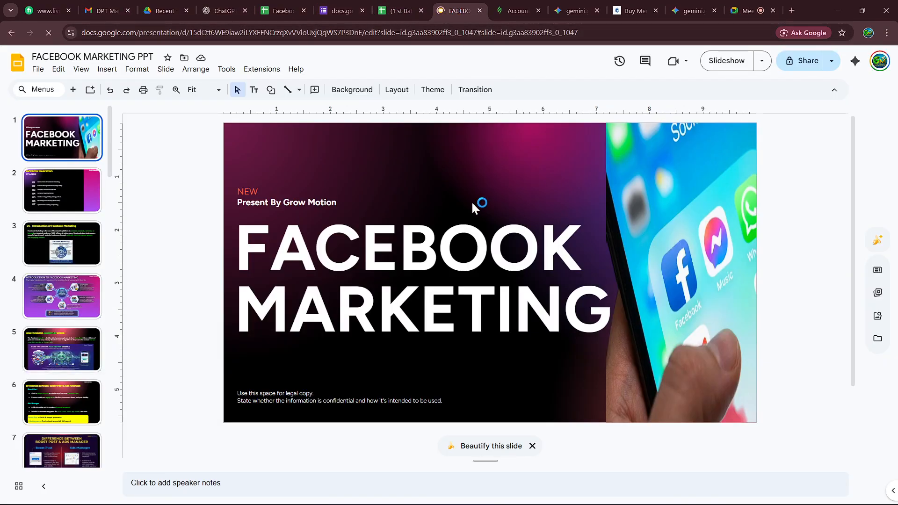
pyautogui.scroll(-2, 433, 255)
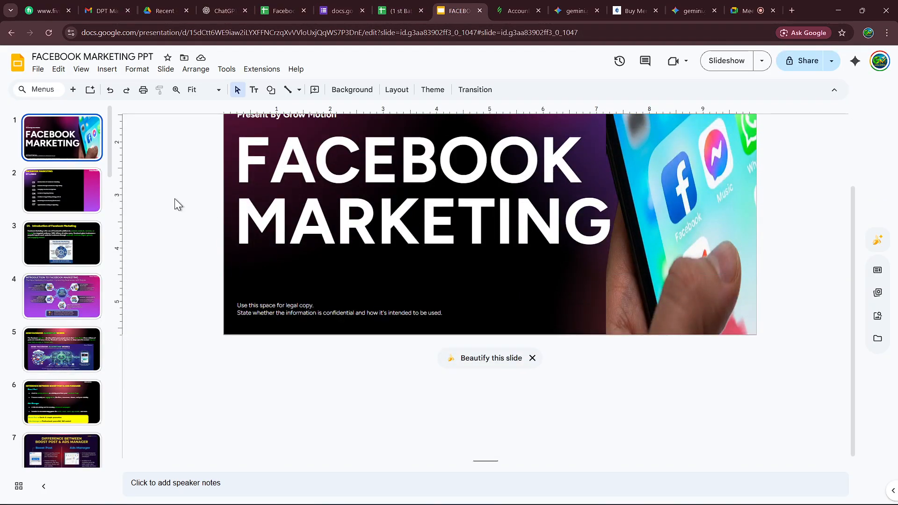
pyautogui.click(56, 193)
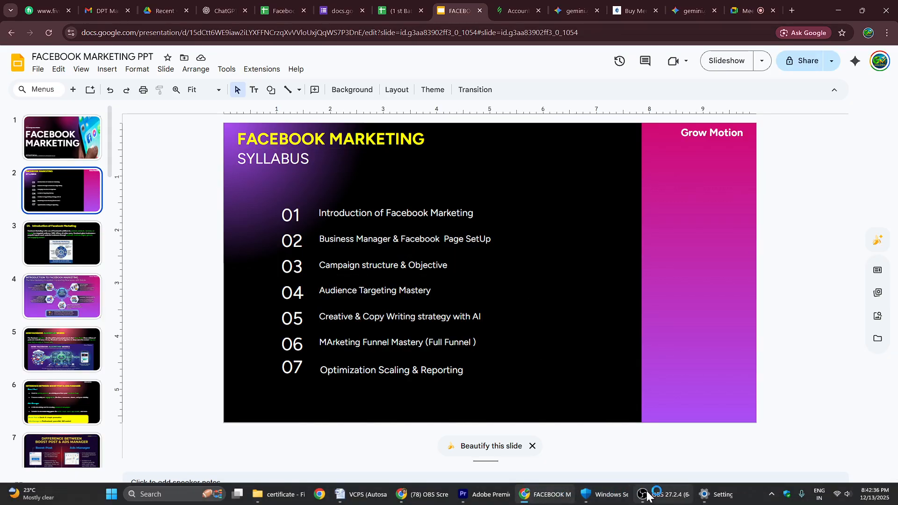
# Step: Check the recording in OBS and return to the Facebook marketing presentation
pyautogui.click(662, 498)
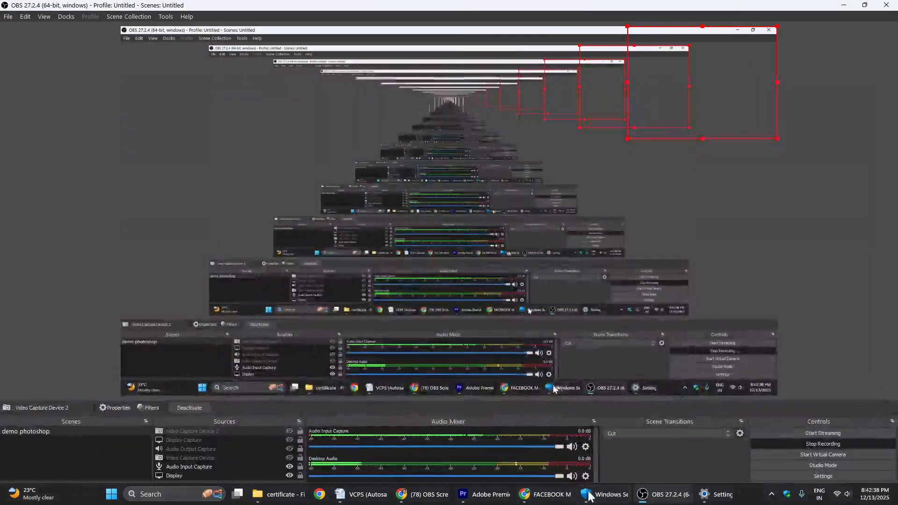
pyautogui.moveTo(514, 499)
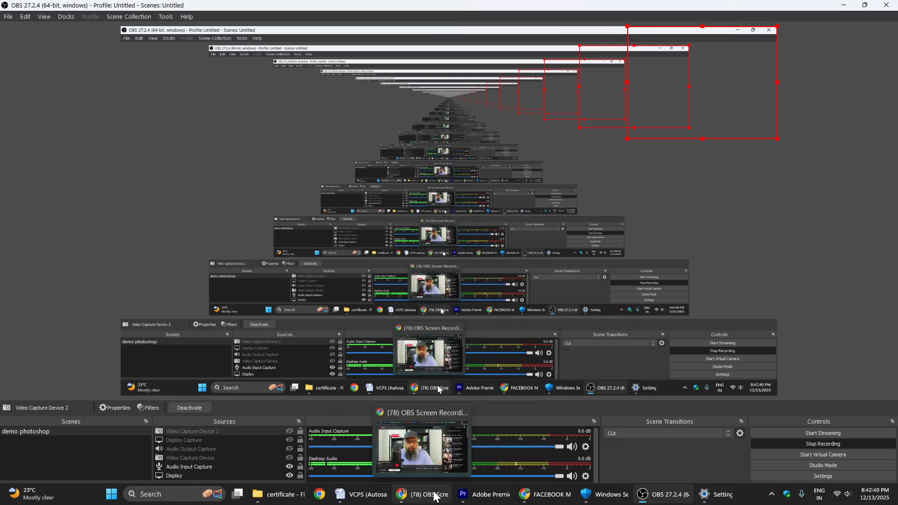
pyautogui.click(556, 498)
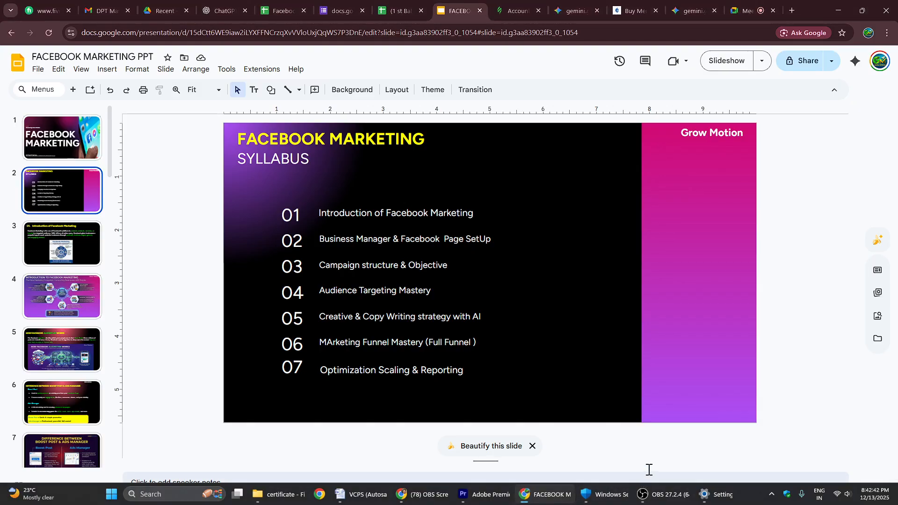
# Step: Present the entire screen in the Google Meet call
pyautogui.click(751, 10)
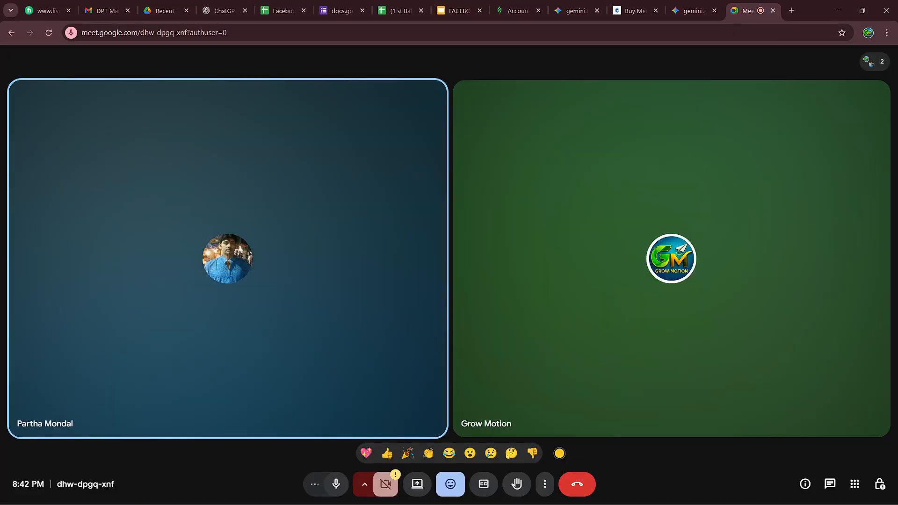
pyautogui.click(417, 483)
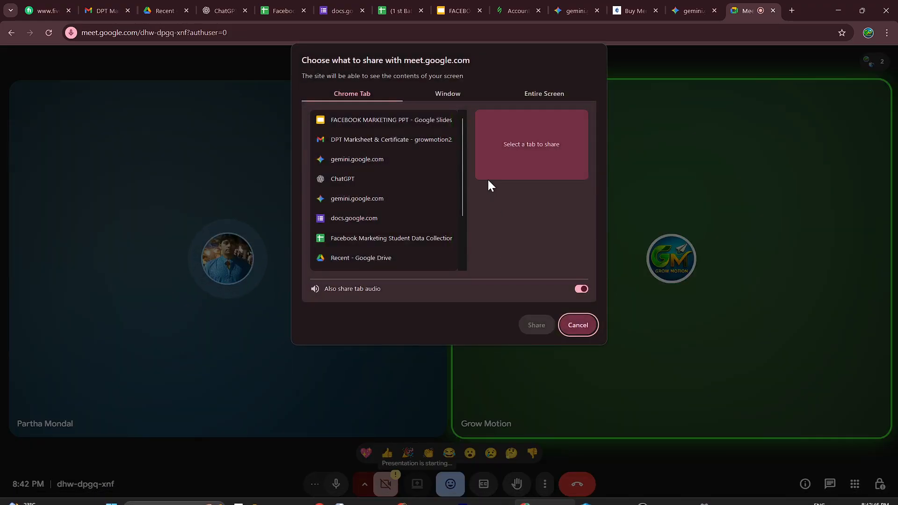
pyautogui.click(548, 91)
pyautogui.click(414, 139)
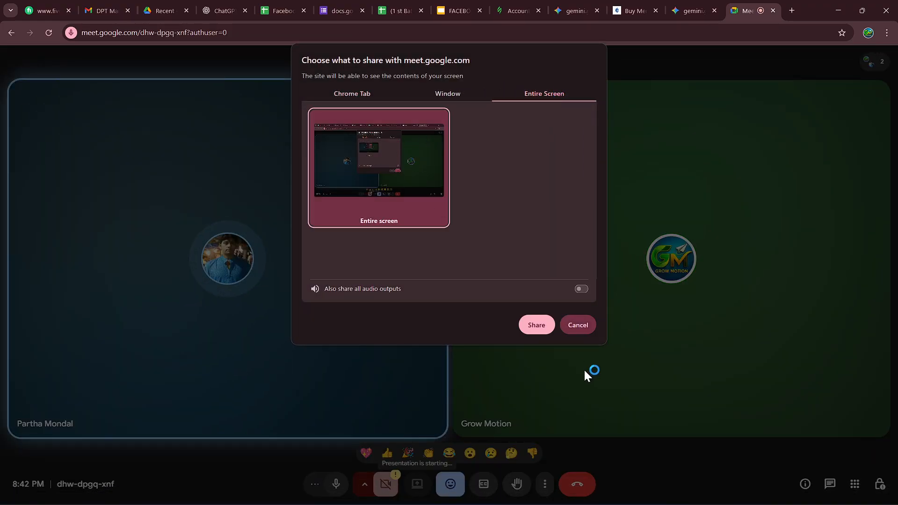
pyautogui.click(545, 328)
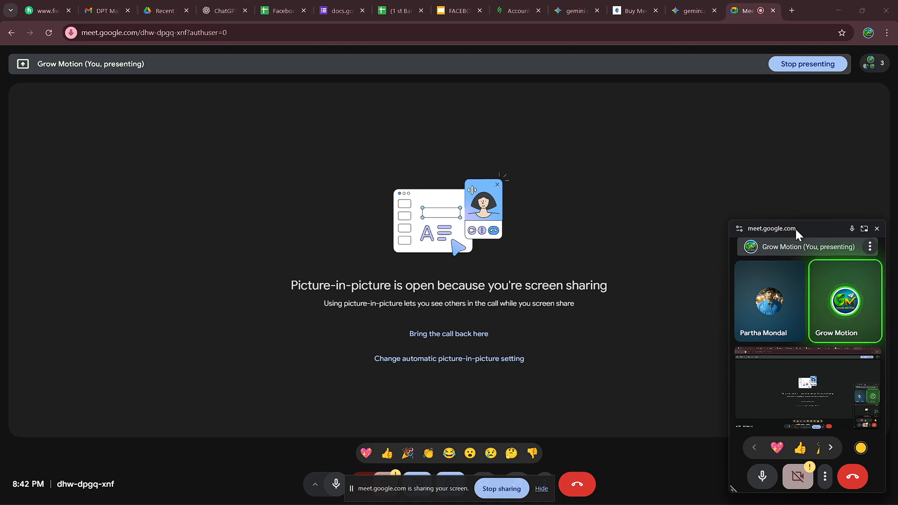
# Step: Clear the desktop by moving the Meet picture-in-picture window mostly off-screen, minimising the call window and hiding the sharing notice
pyautogui.moveTo(795, 228); pyautogui.dragTo(824, 486)
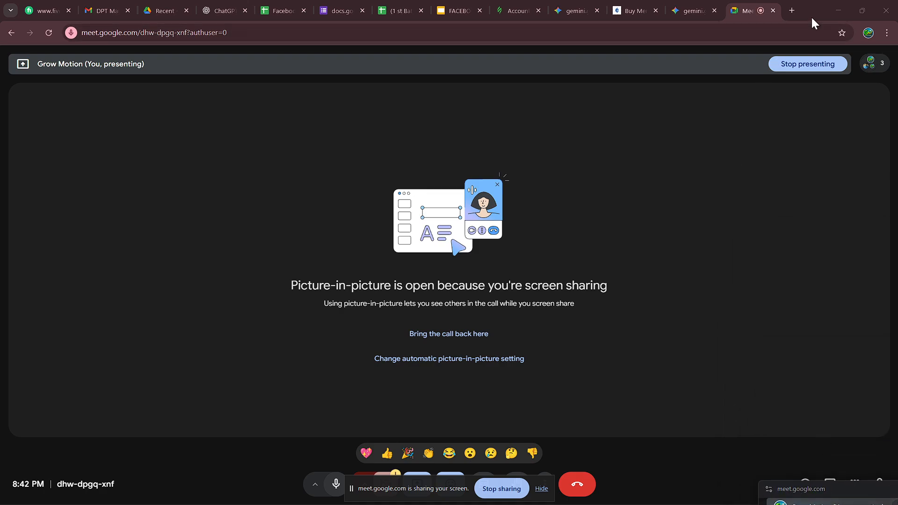
pyautogui.click(837, 9)
pyautogui.click(835, 4)
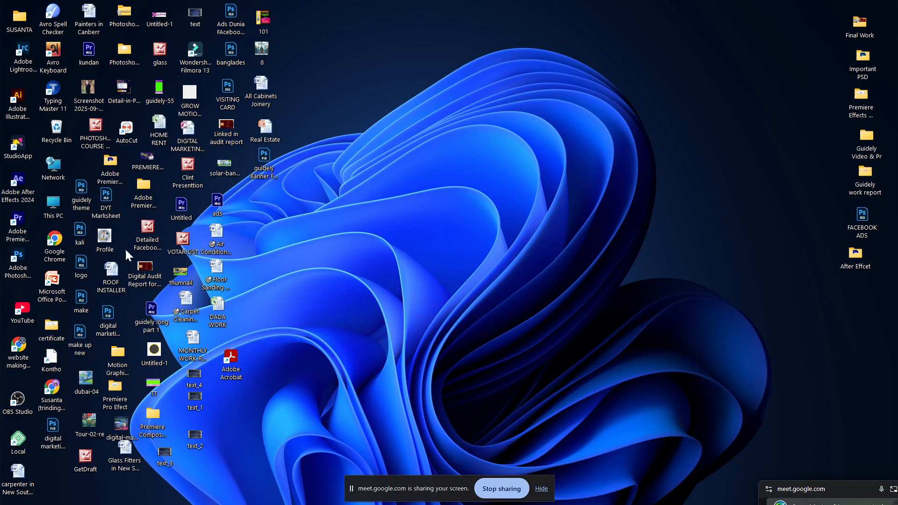
pyautogui.moveTo(520, 500)
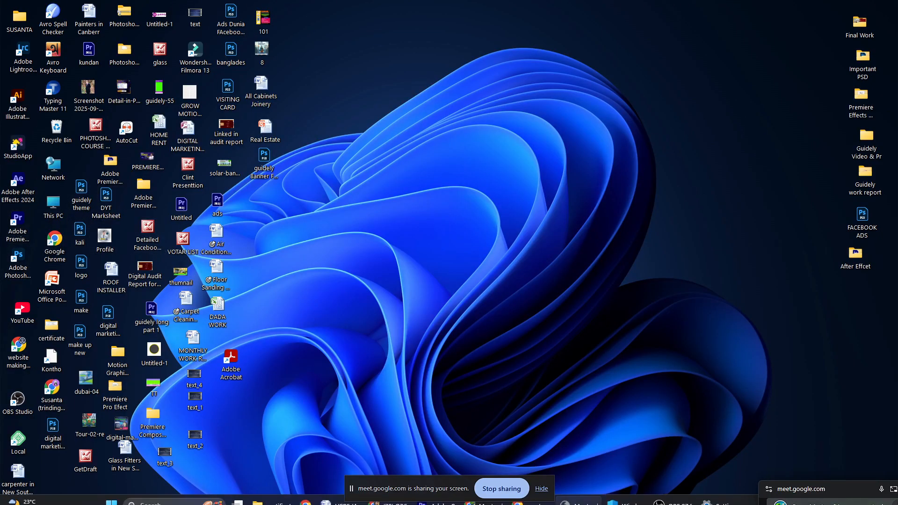
pyautogui.click(540, 489)
# Step: Switch to the other Chrome window, dismiss the Windows Security notification and open Facebook
pyautogui.click(390, 494)
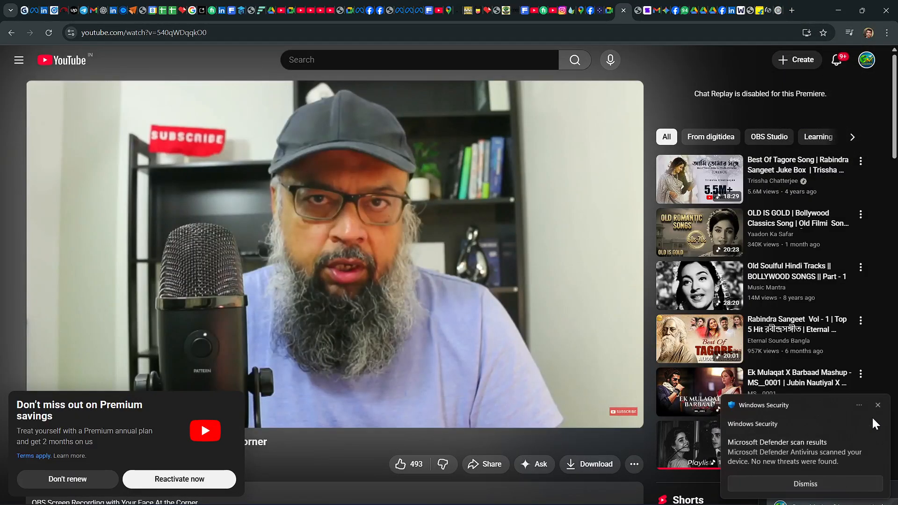
pyautogui.click(876, 405)
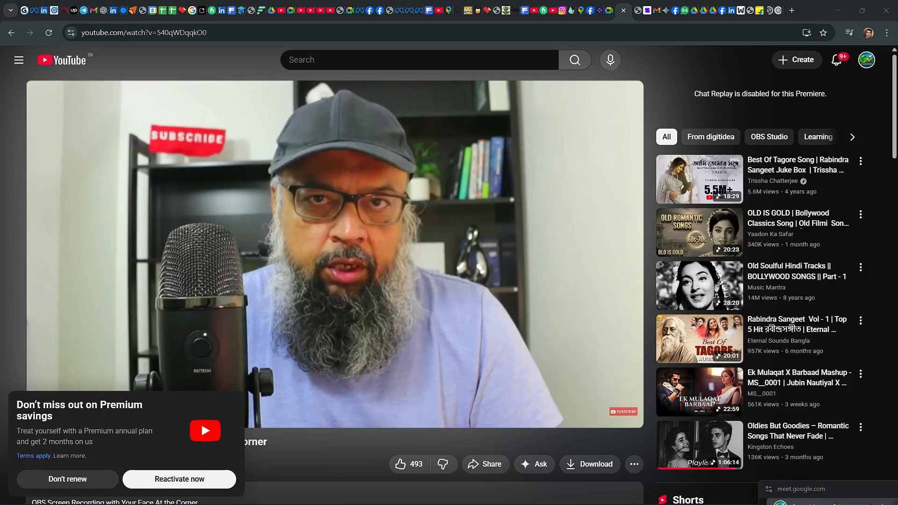
pyautogui.click(877, 395)
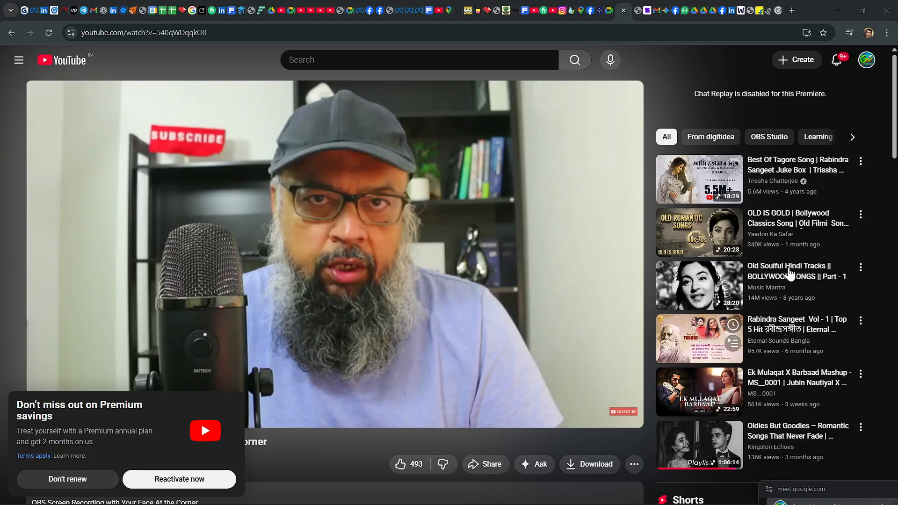
pyautogui.click(378, 10)
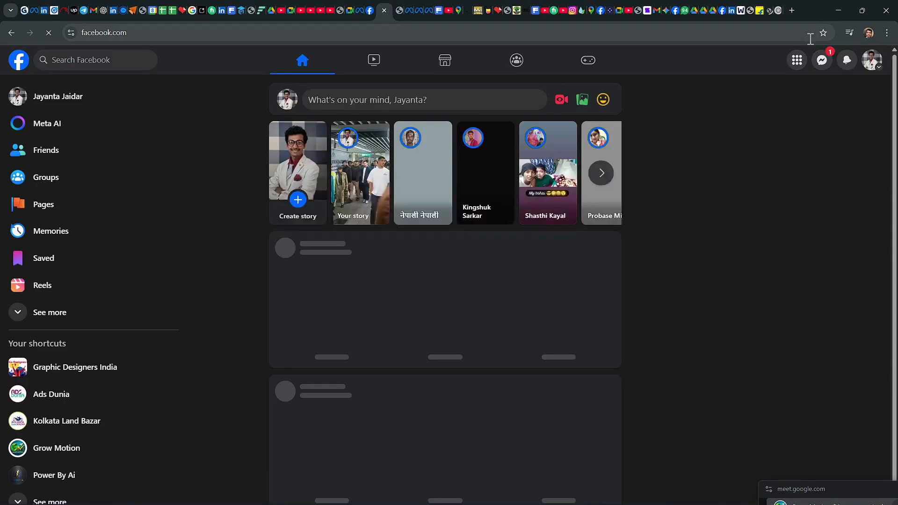
# Step: Minimise the Facebook window, bring the Meet picture-in-picture participants back into view and hide the screen-sharing notice
pyautogui.click(838, 11)
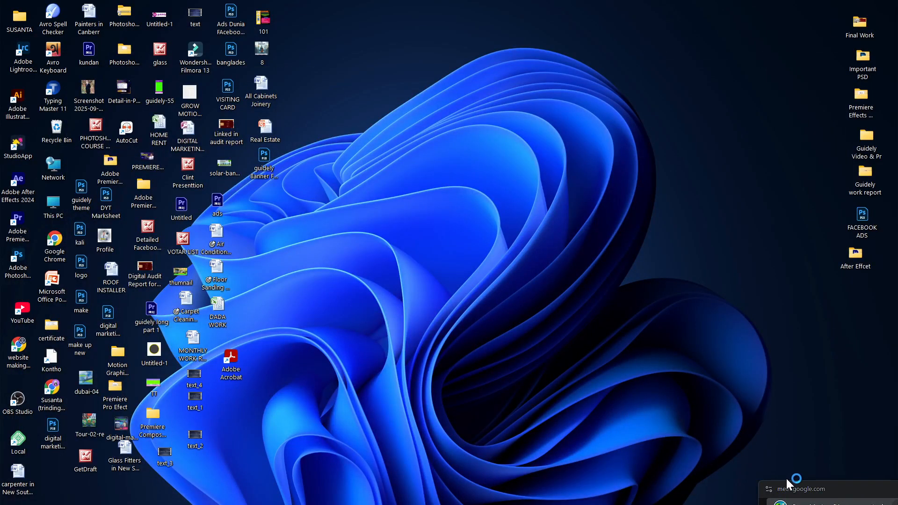
pyautogui.moveTo(818, 493); pyautogui.dragTo(815, 329)
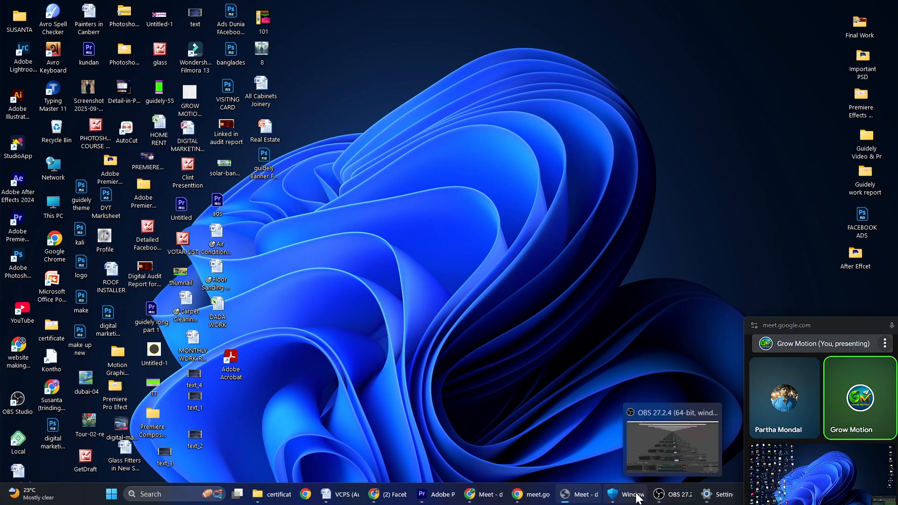
pyautogui.moveTo(586, 500)
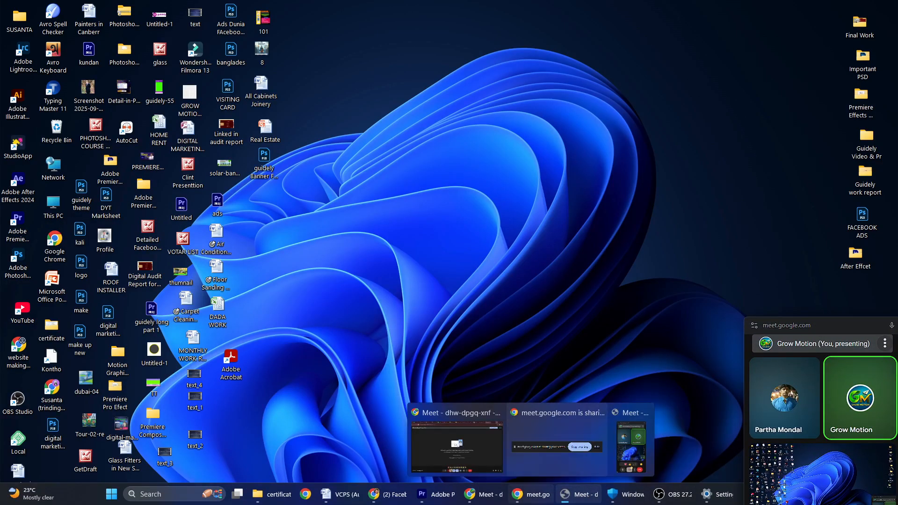
pyautogui.click(538, 497)
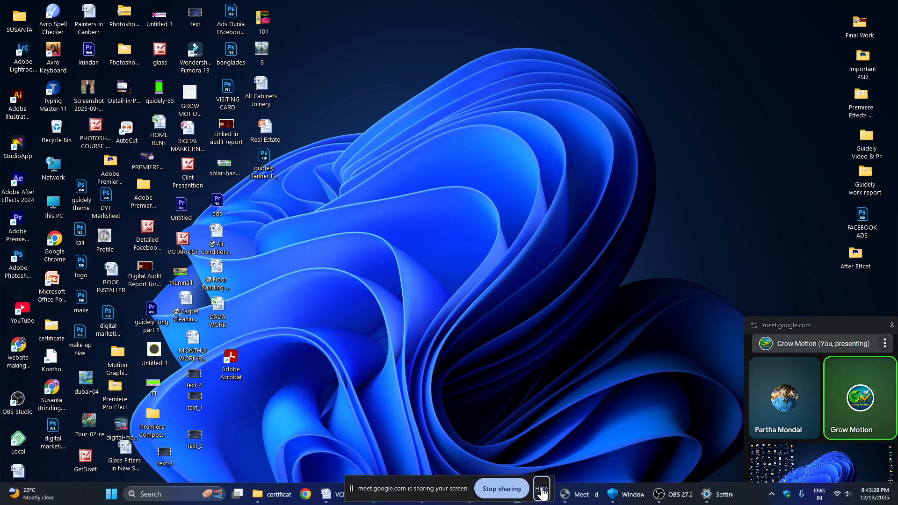
pyautogui.click(542, 493)
# Step: Return to the Facebook window and look over the personal profile's intro and posts
pyautogui.click(484, 497)
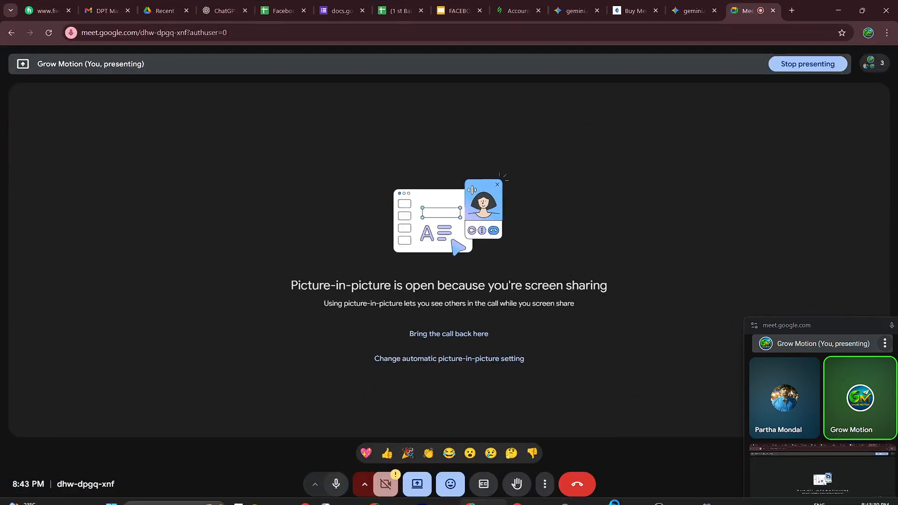
pyautogui.click(391, 497)
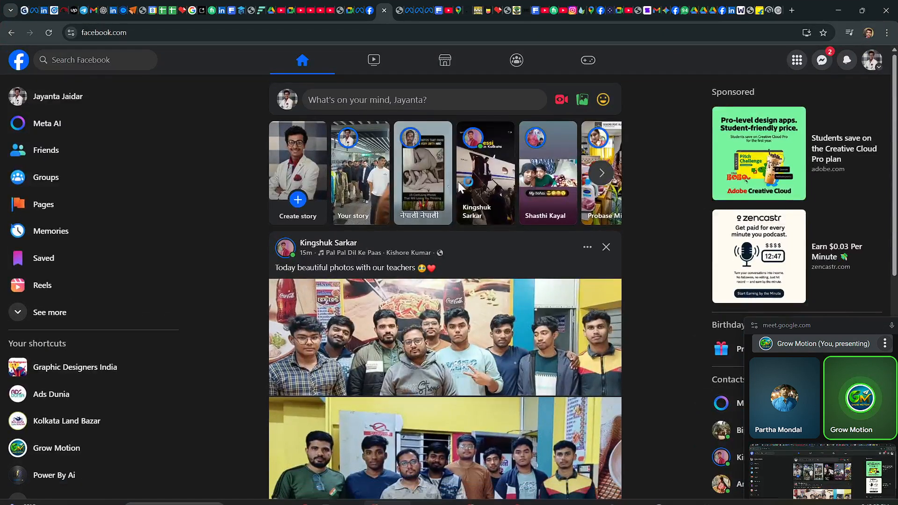
pyautogui.click(286, 98)
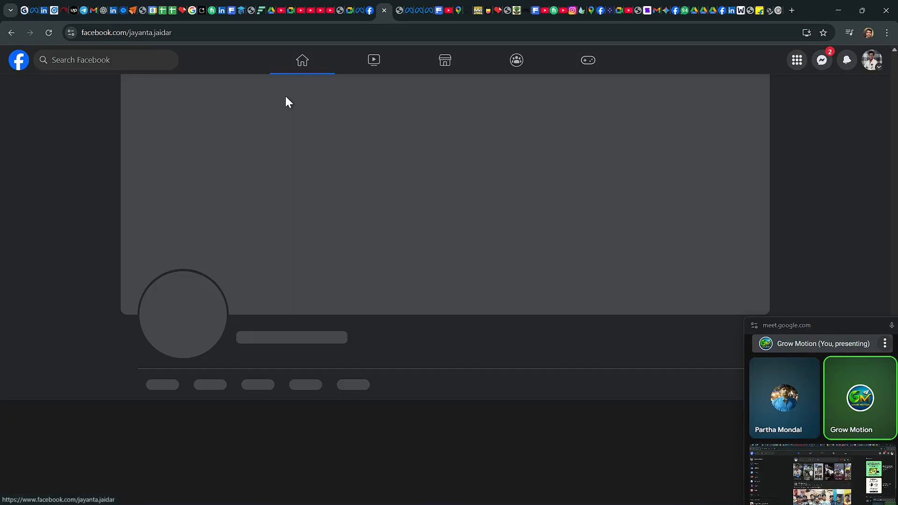
pyautogui.scroll(-3, 421, 336)
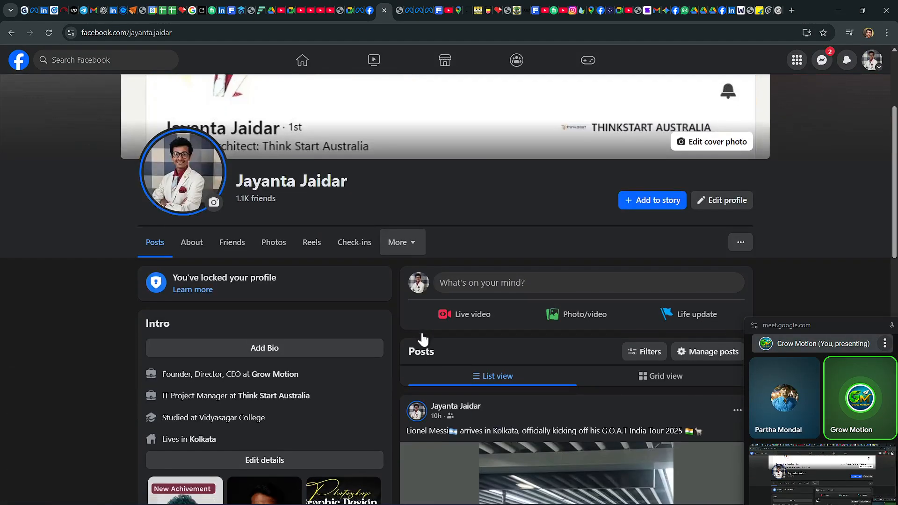
pyautogui.scroll(3, 560, 233)
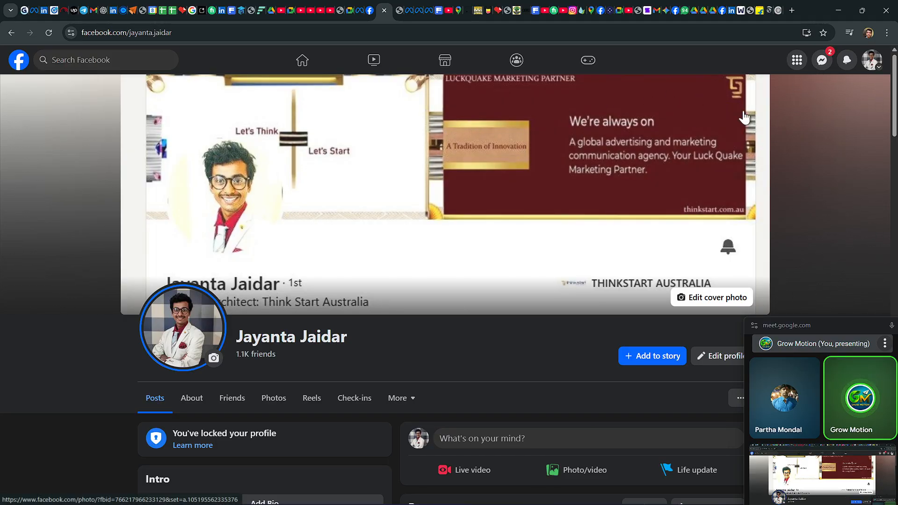
# Step: List all profiles of the Facebook account and switch to the Ads Dunia page
pyautogui.click(872, 68)
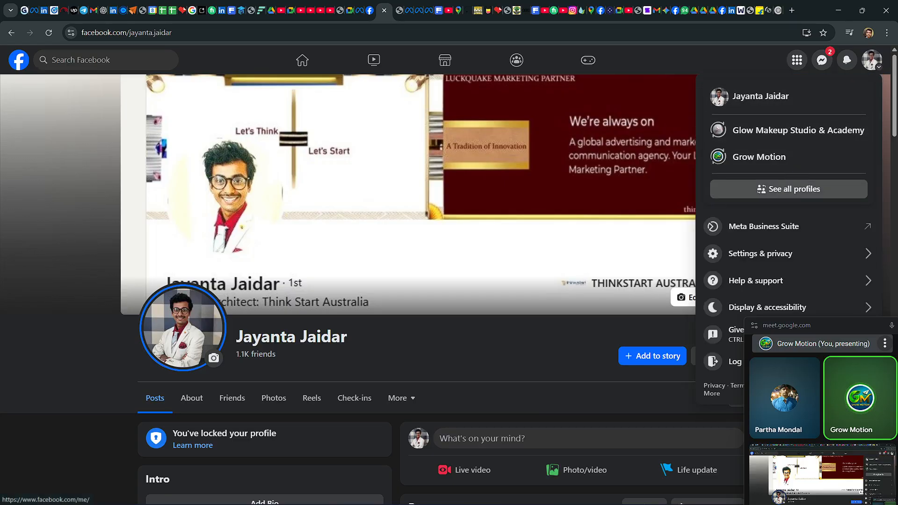
pyautogui.click(781, 189)
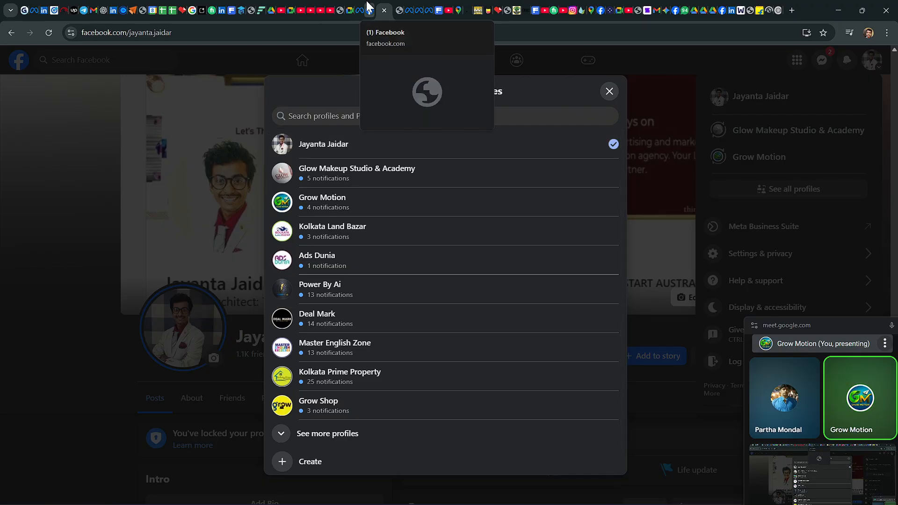
pyautogui.click(326, 267)
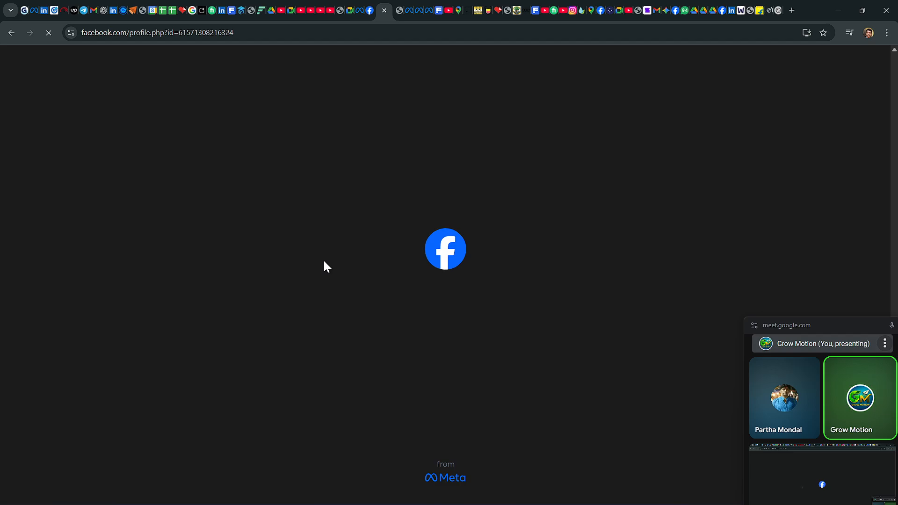
# Step: Look through the Ads Dunia page's photos, featured items and posts, moving the Meet picture-in-picture window clear of the content
pyautogui.scroll(-5, 641, 131)
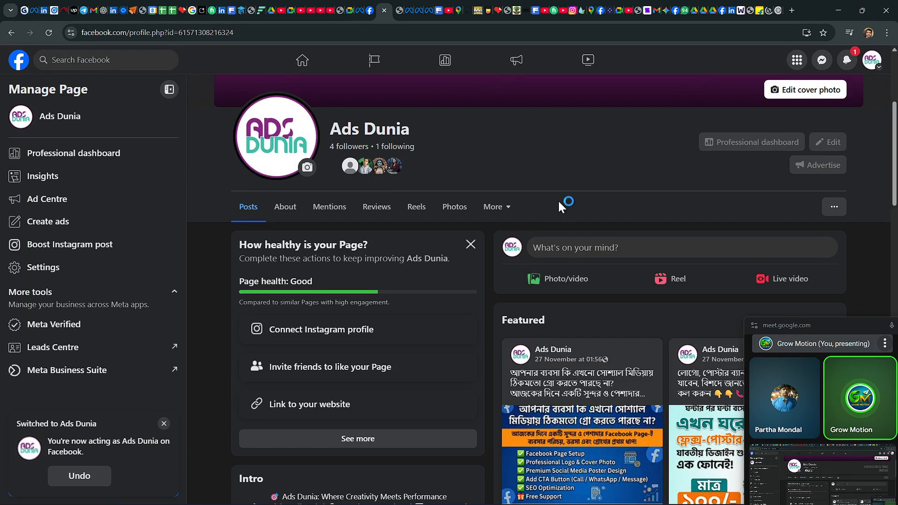
pyautogui.scroll(-6, 647, 190)
pyautogui.scroll(-6, 644, 194)
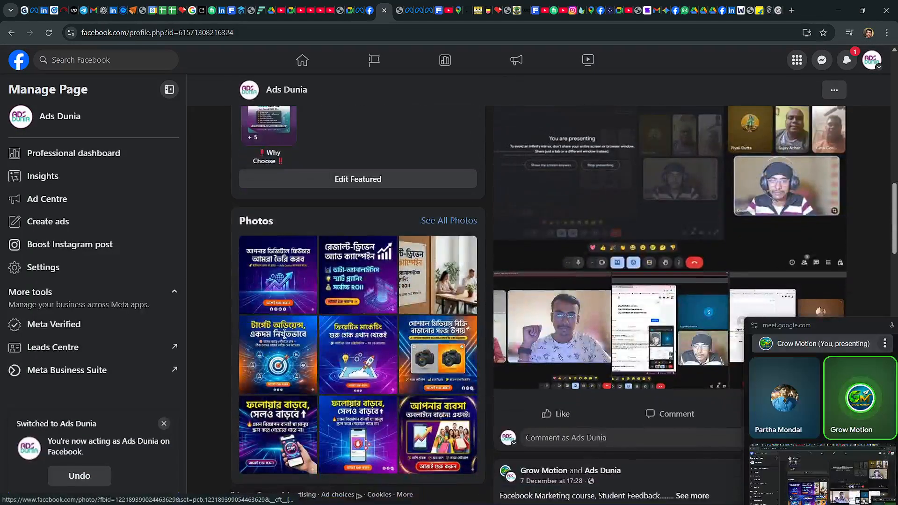
pyautogui.moveTo(787, 333); pyautogui.dragTo(784, 412)
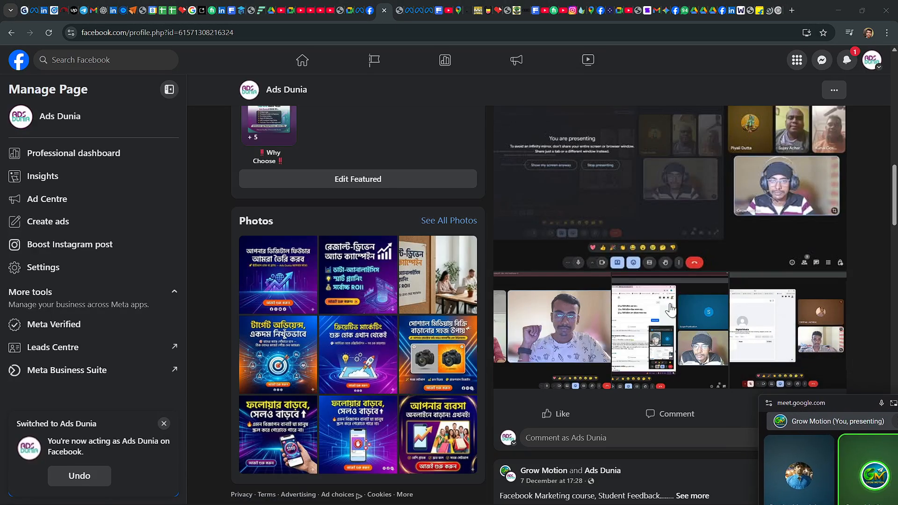
pyautogui.scroll(6, 400, 210)
pyautogui.scroll(4, 372, 209)
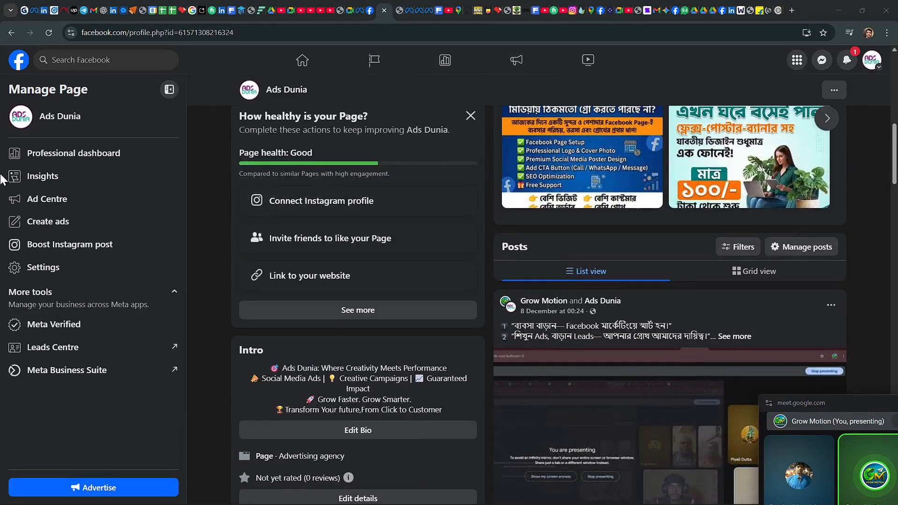
pyautogui.scroll(3, 381, 162)
pyautogui.scroll(3, 383, 163)
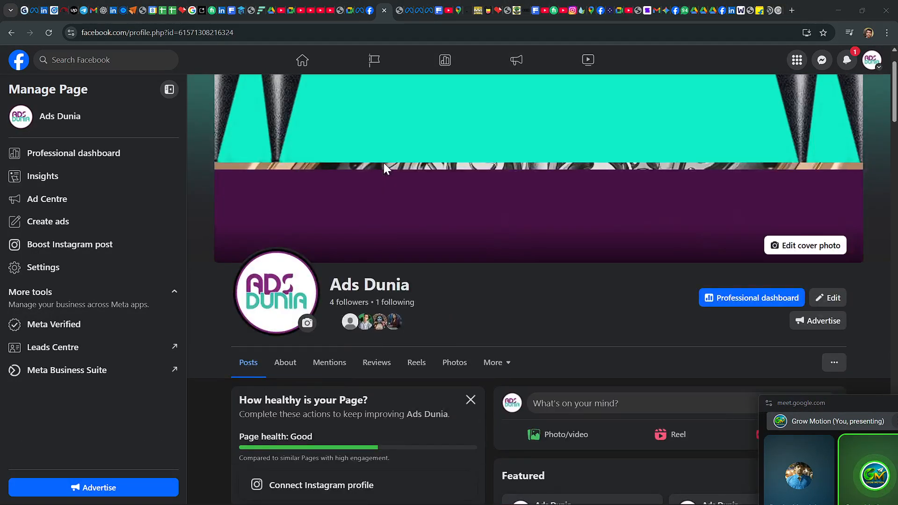
pyautogui.scroll(1, 384, 162)
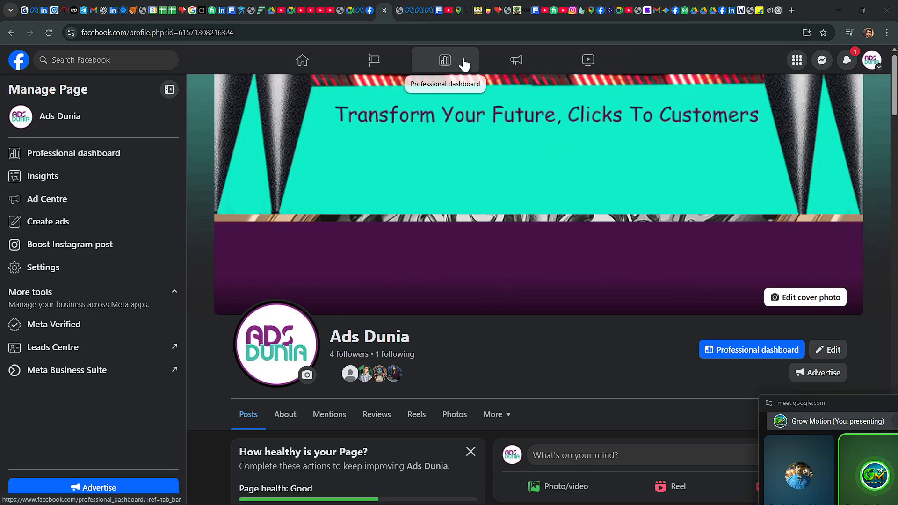
# Step: Open the Ads Dunia page's home feed and look through its posts and sponsored content
pyautogui.click(306, 65)
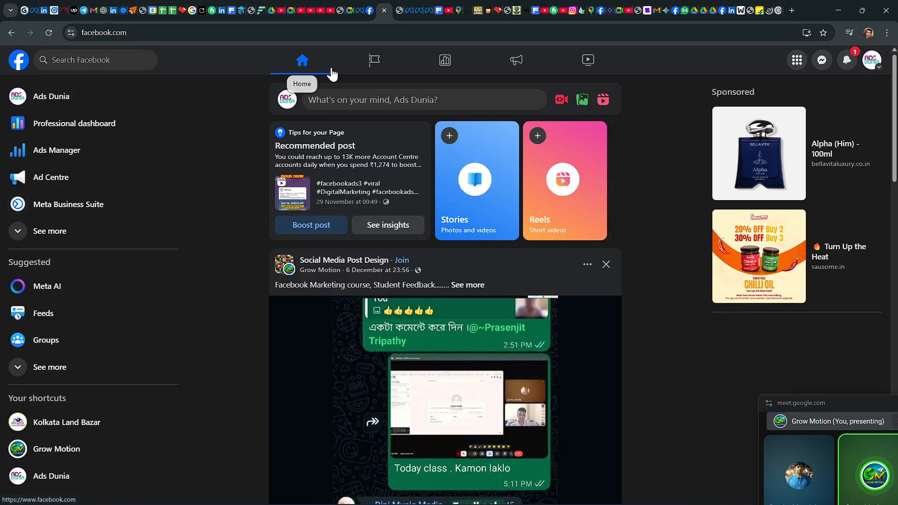
pyautogui.scroll(-3, 483, 202)
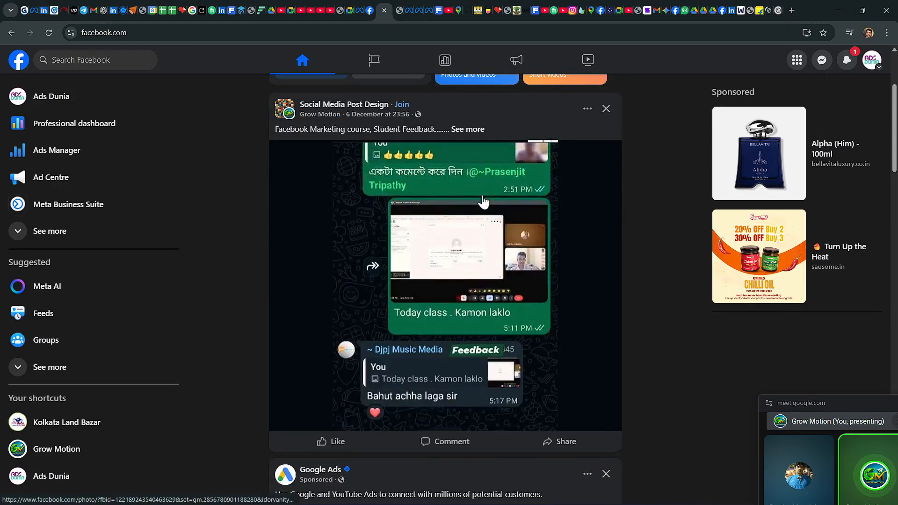
pyautogui.scroll(-3, 483, 202)
pyautogui.scroll(-3, 484, 202)
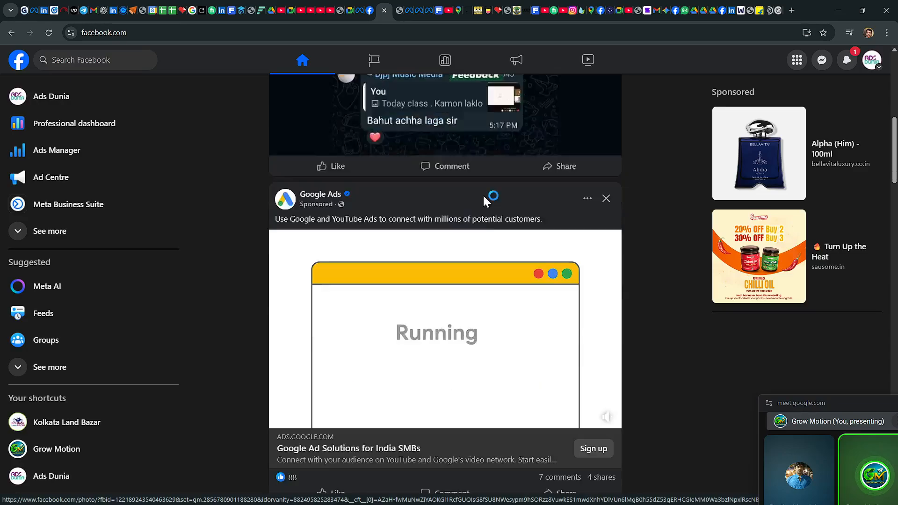
pyautogui.scroll(-9, 484, 202)
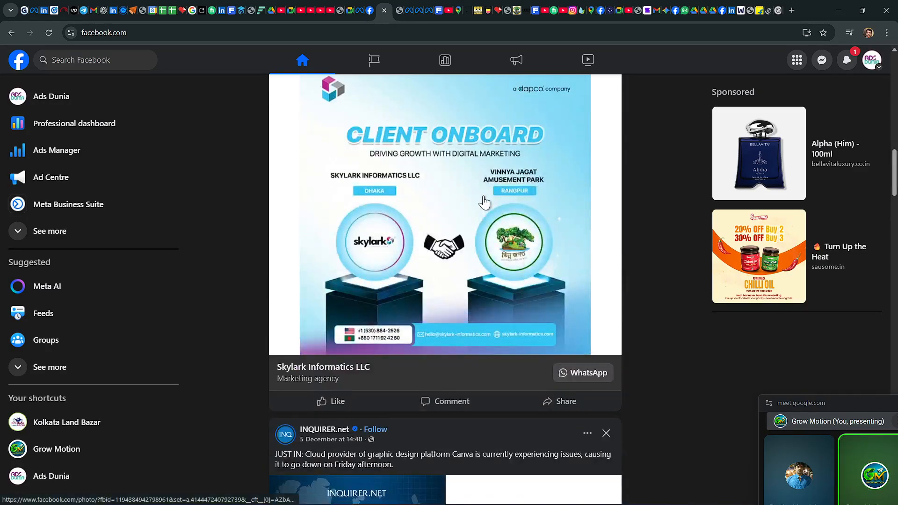
pyautogui.scroll(9, 484, 202)
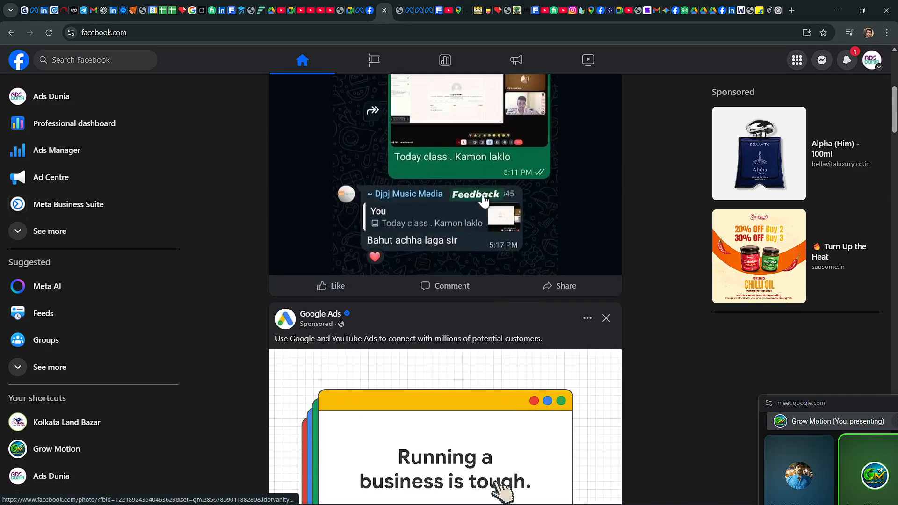
# Step: Look through the list of managed Facebook Pages and open Meta Business Suite from there
pyautogui.click(373, 67)
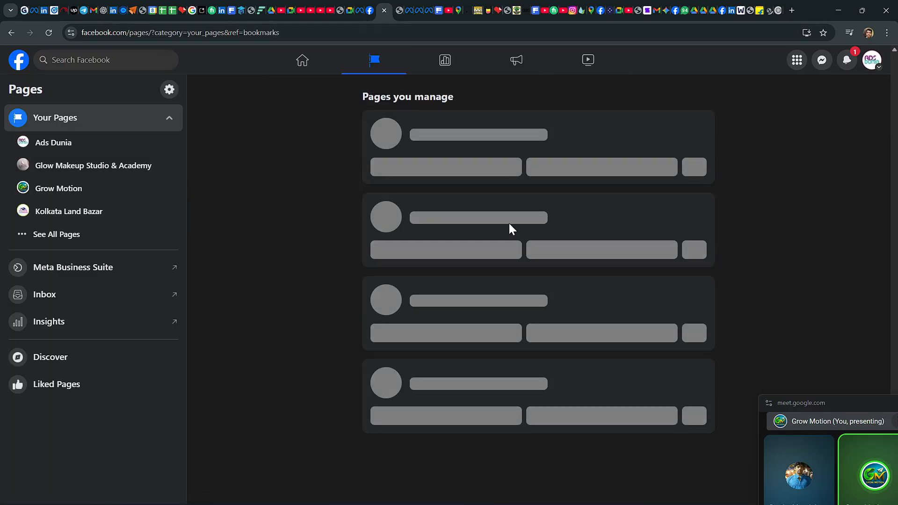
pyautogui.scroll(-10, 470, 219)
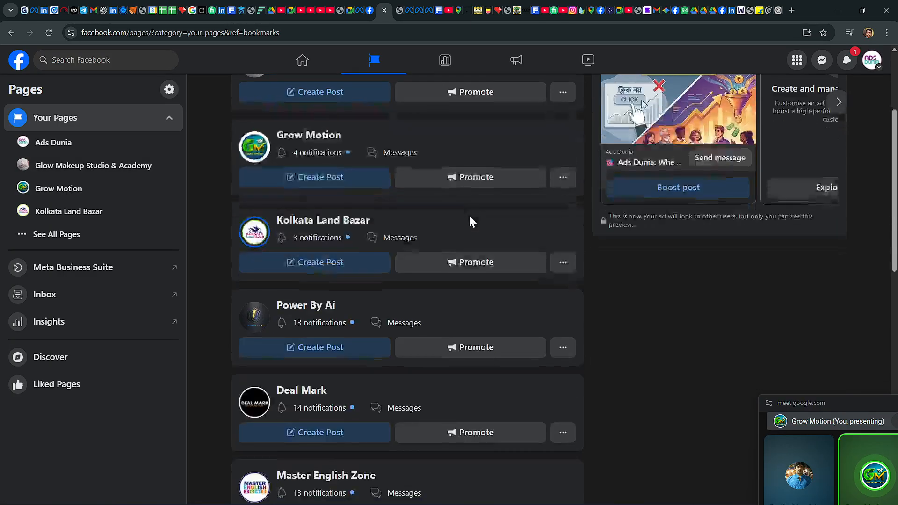
pyautogui.scroll(10, 470, 220)
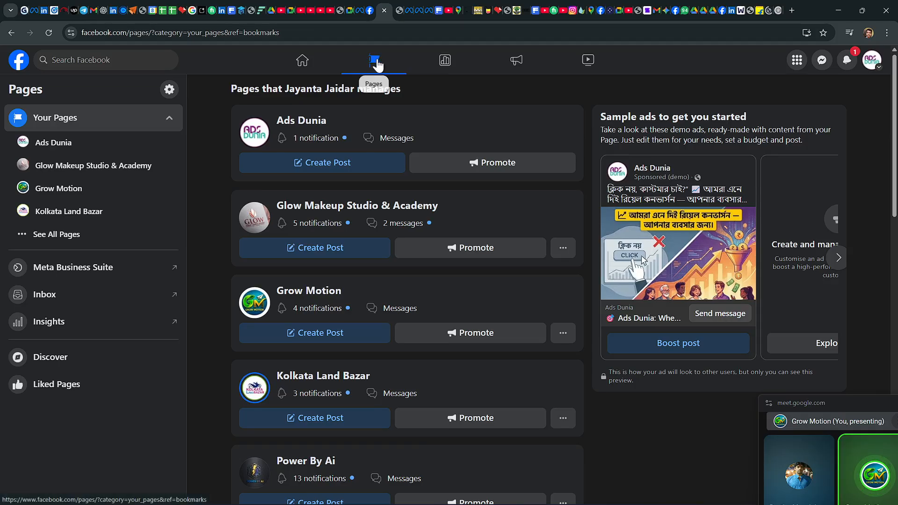
pyautogui.click(305, 64)
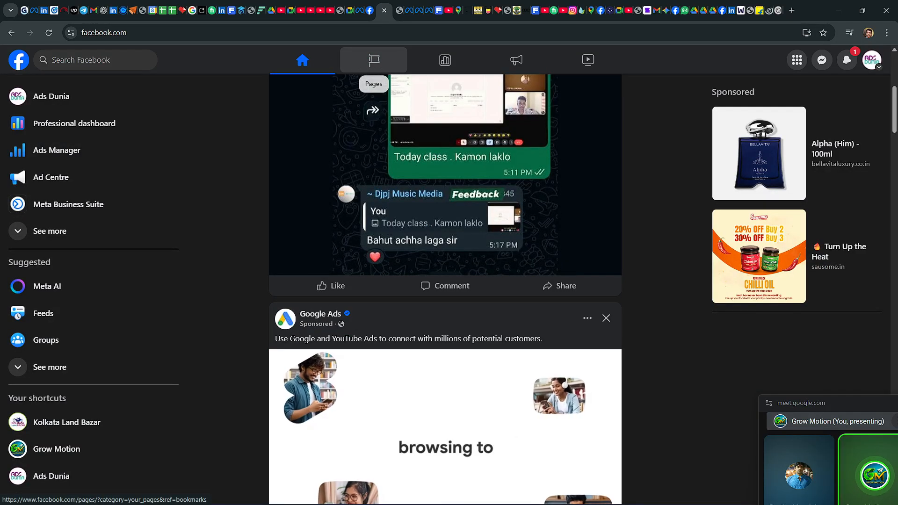
pyautogui.click(376, 64)
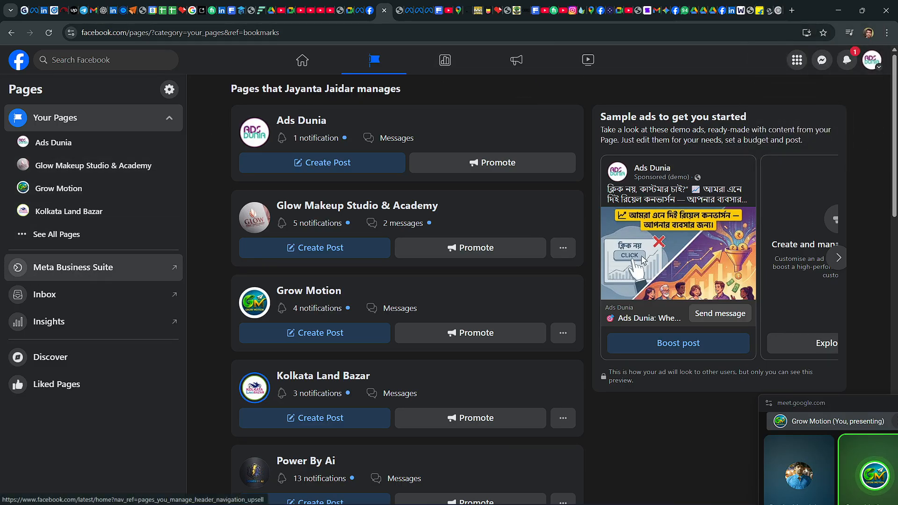
pyautogui.click(80, 272)
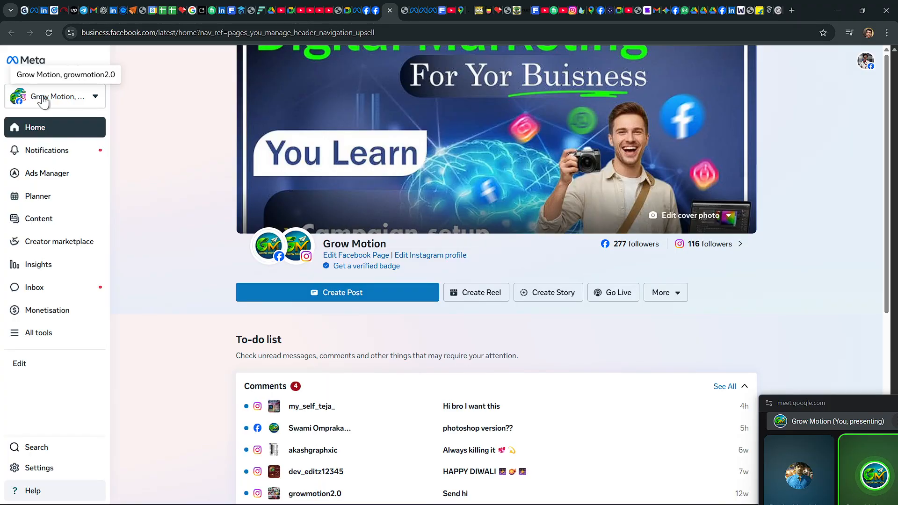
# Step: List the business portfolios in Meta Business Suite and examine the assets of each one, including the unassigned other assets
pyautogui.click(96, 99)
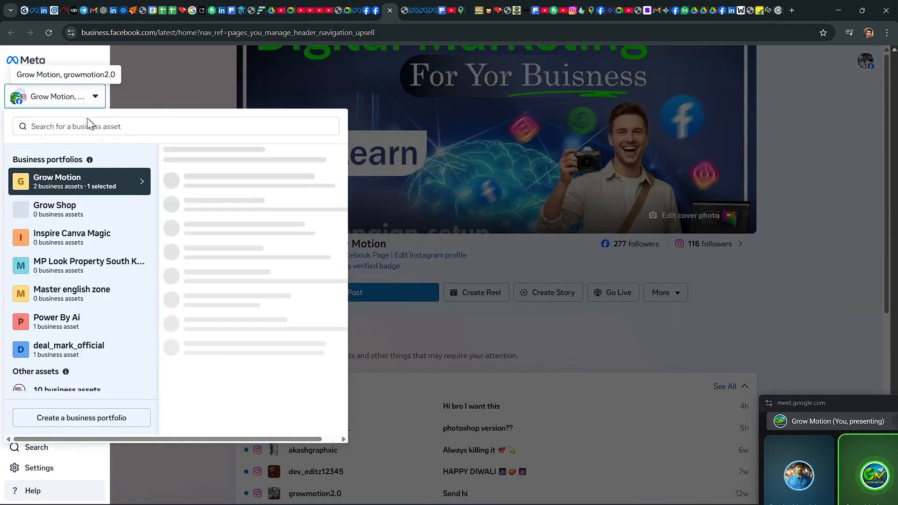
pyautogui.click(58, 212)
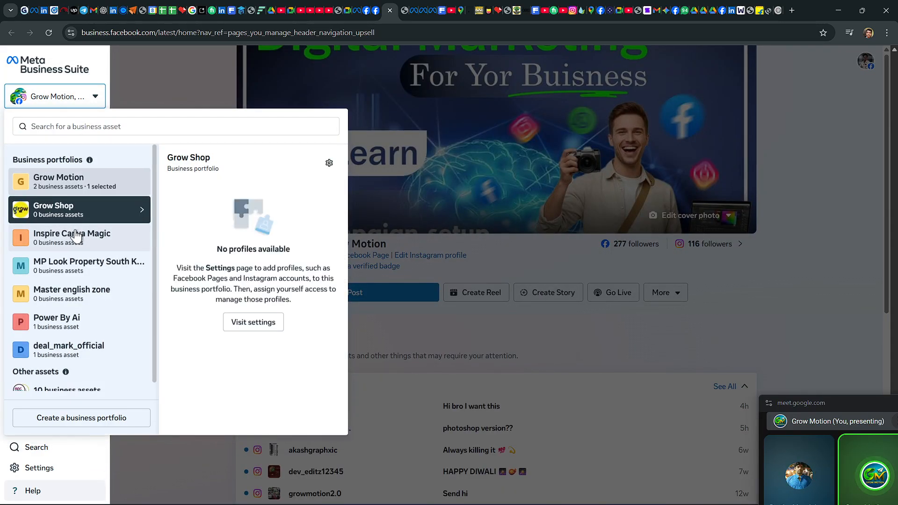
pyautogui.click(76, 235)
pyautogui.scroll(-1, 78, 252)
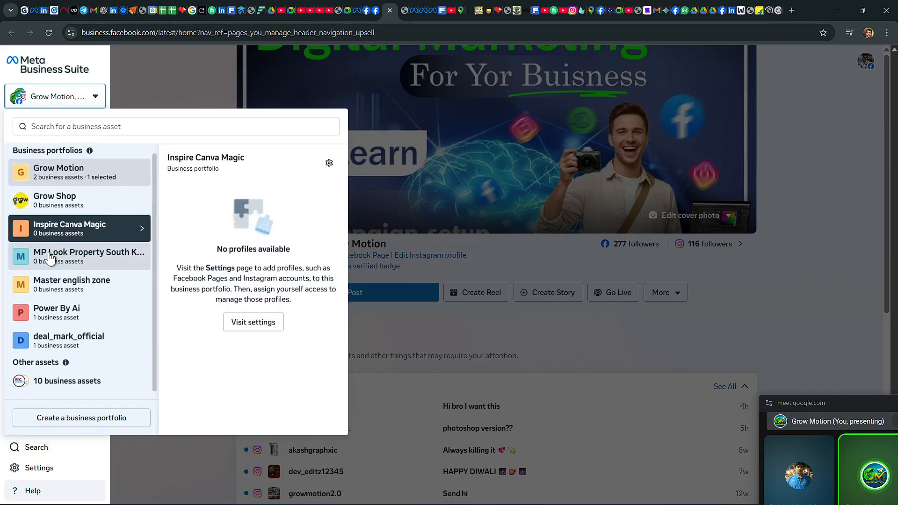
pyautogui.click(77, 253)
pyautogui.click(82, 283)
pyautogui.click(75, 309)
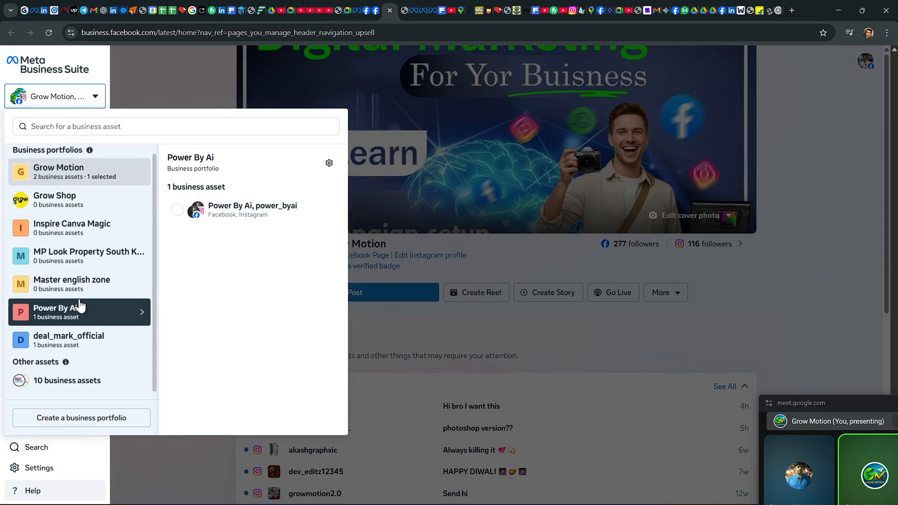
pyautogui.click(57, 340)
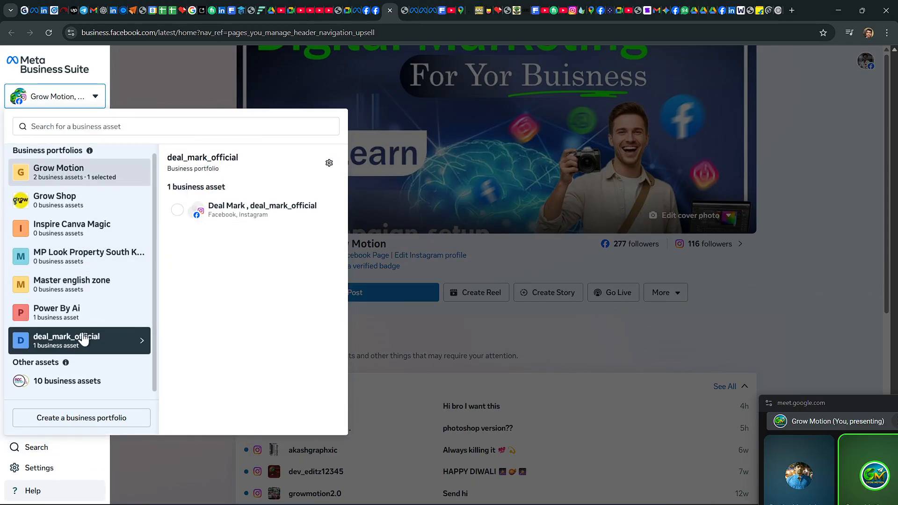
pyautogui.click(72, 381)
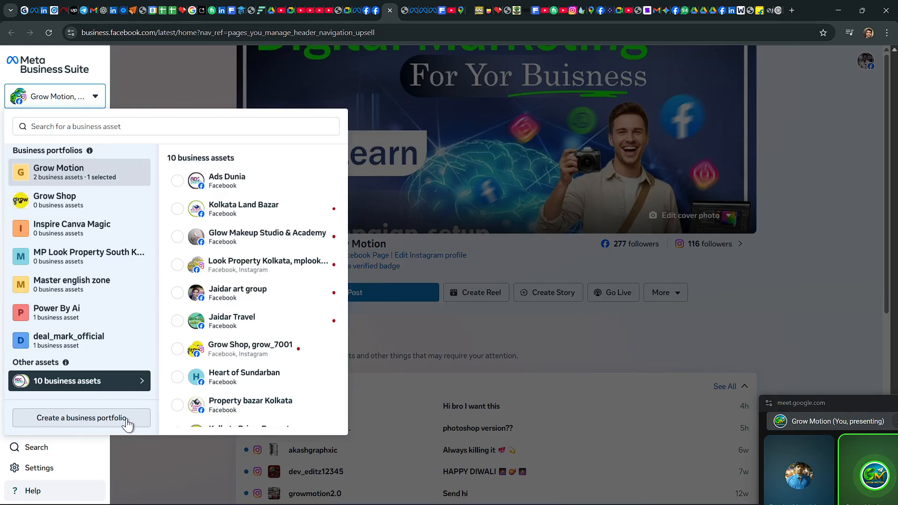
# Step: Start creating a business portfolio and name it ABC Company
pyautogui.click(77, 419)
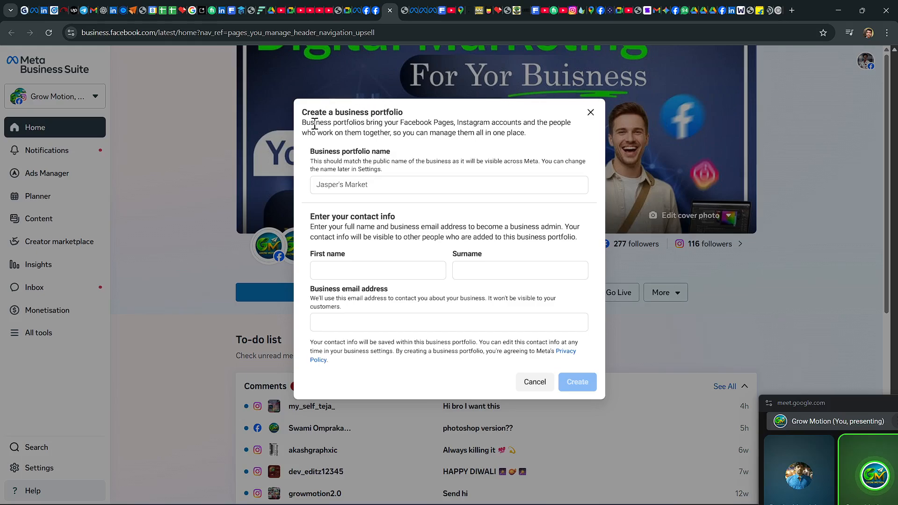
pyautogui.click(326, 184)
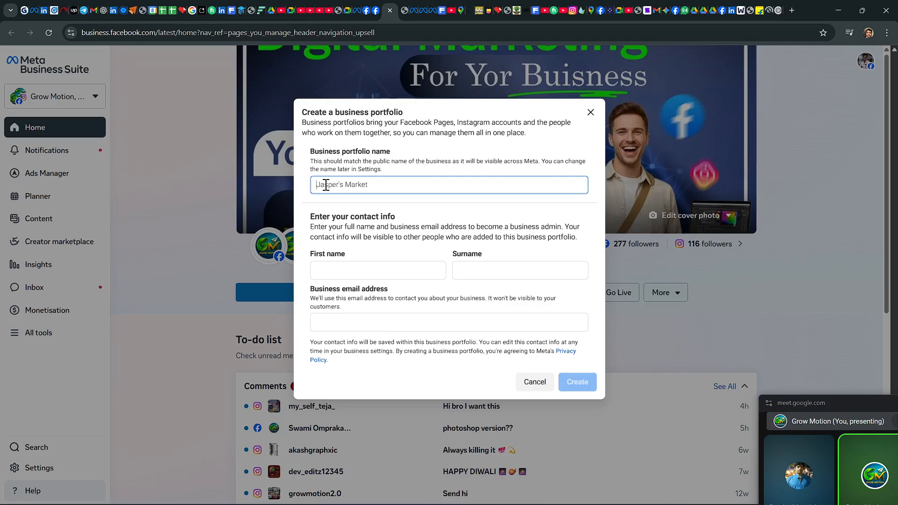
pyautogui.write('ABC C')
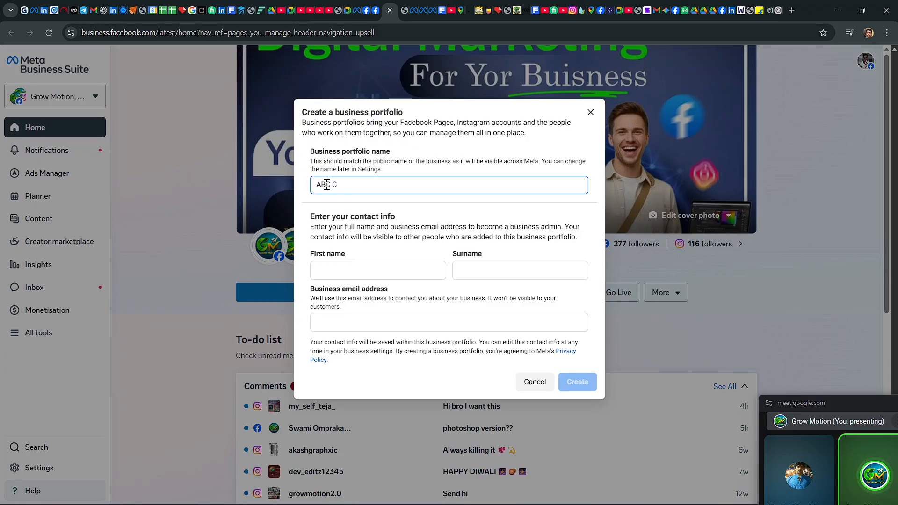
pyautogui.write('ompany')
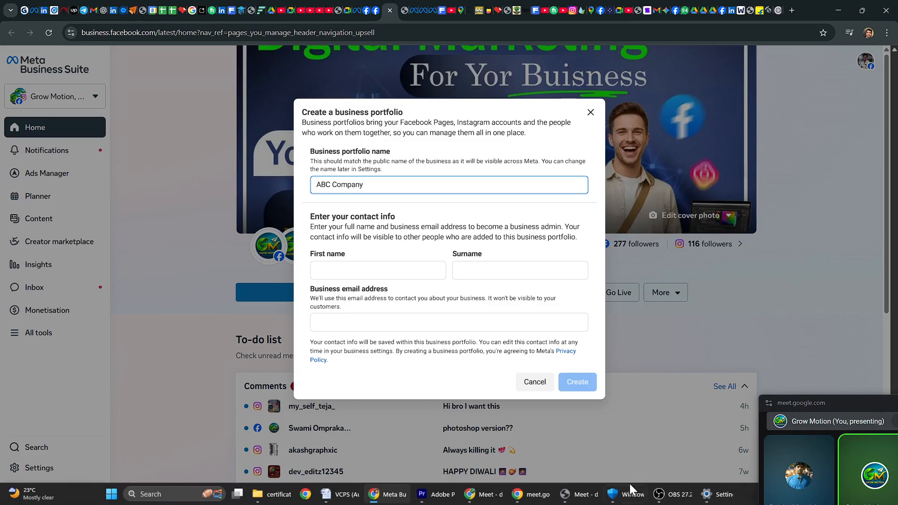
# Step: Bring the Meet picture-in-picture window fully into view and raise the computer's sound volume
pyautogui.moveTo(662, 494)
pyautogui.moveTo(827, 398); pyautogui.dragTo(827, 394)
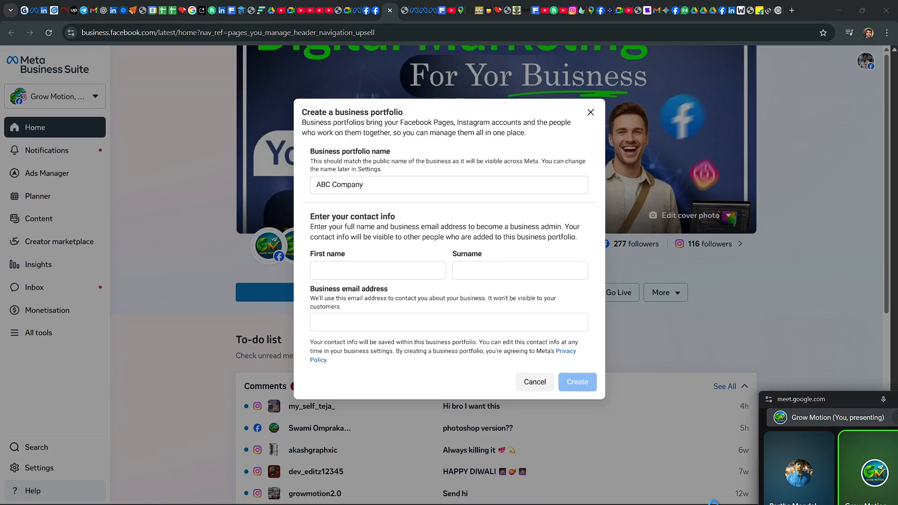
pyautogui.moveTo(347, 502)
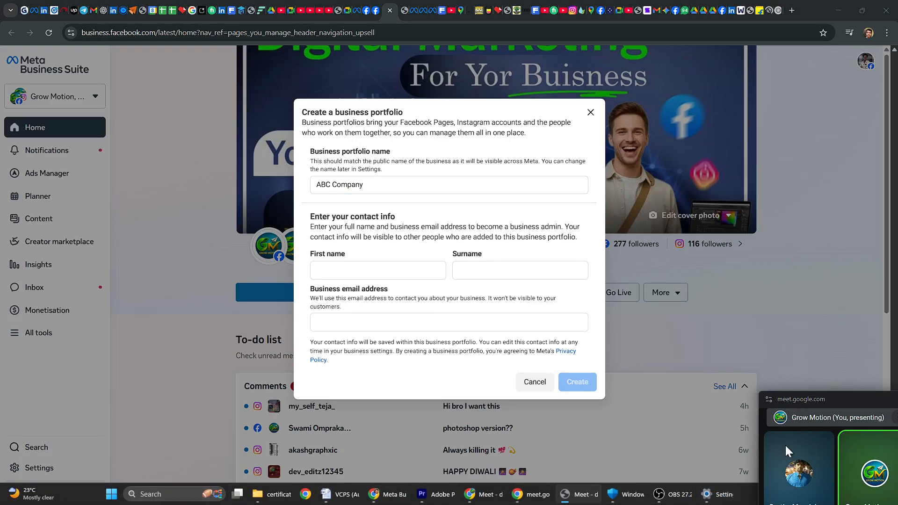
pyautogui.moveTo(865, 405); pyautogui.dragTo(610, 347)
pyautogui.click(841, 499)
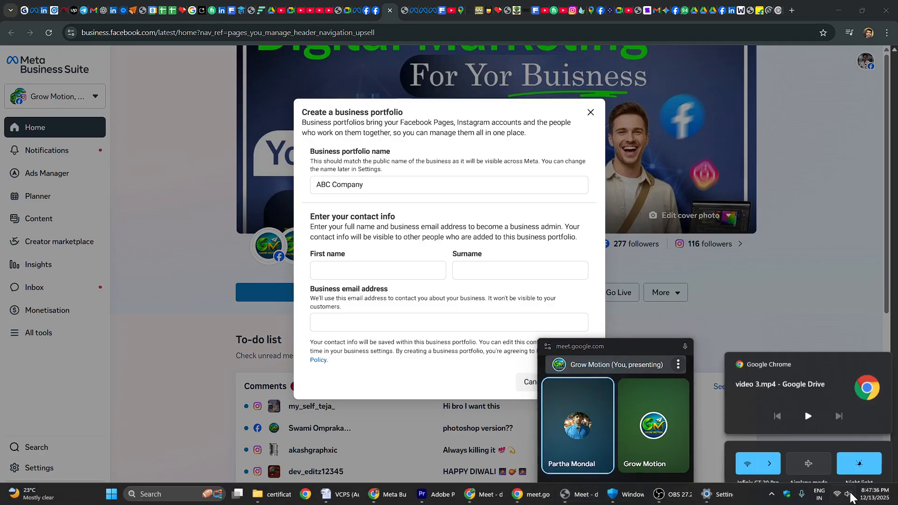
pyautogui.moveTo(807, 435); pyautogui.dragTo(829, 435)
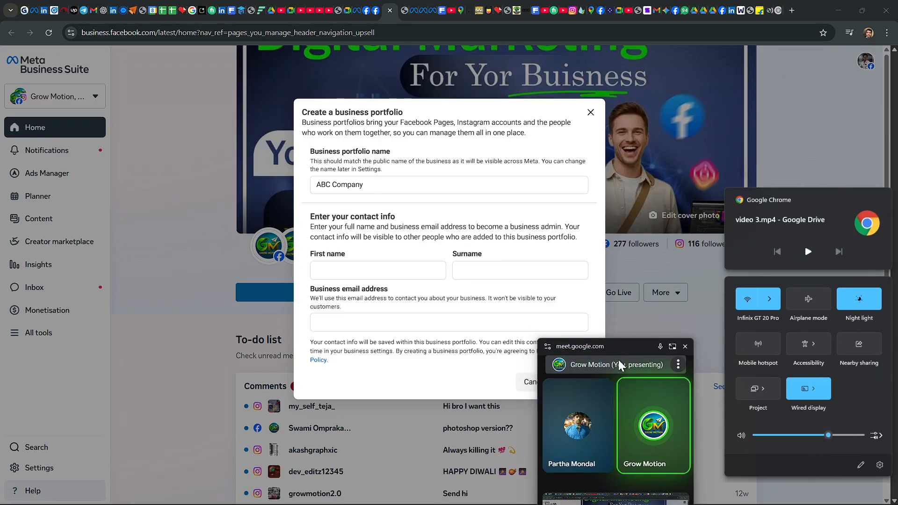
# Step: Move the Meet picture-in-picture window clear of the business portfolio form
pyautogui.moveTo(618, 341); pyautogui.dragTo(760, 370)
pyautogui.moveTo(618, 370); pyautogui.dragTo(826, 478)
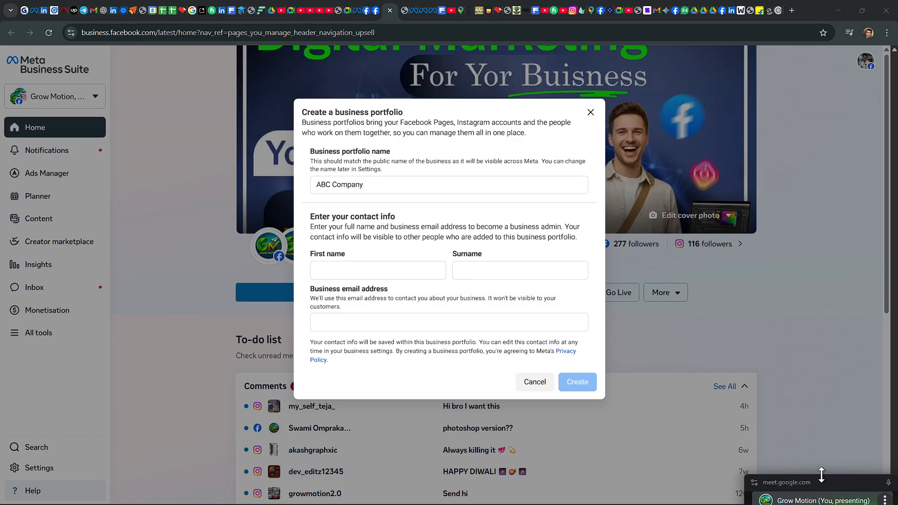
pyautogui.moveTo(819, 477); pyautogui.dragTo(792, 487)
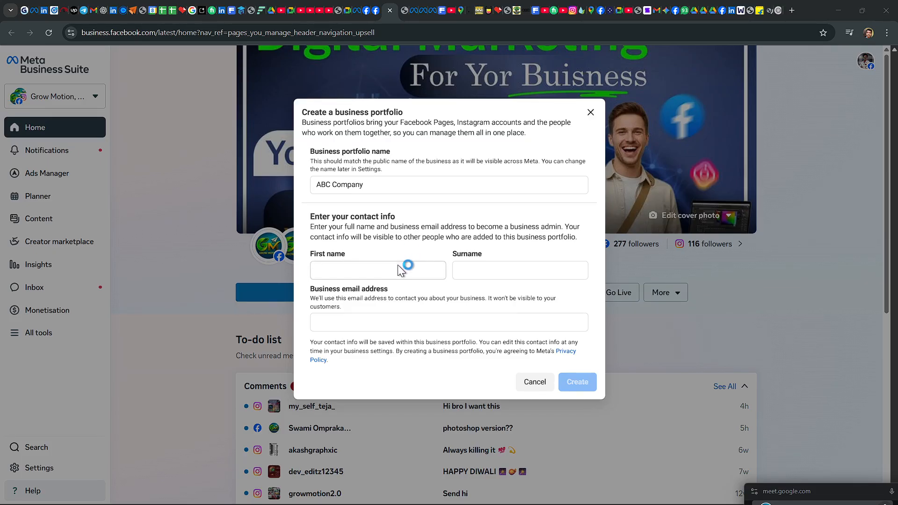
# Step: Enter a placeholder first name and surname in the portfolio's contact info
pyautogui.click(340, 266)
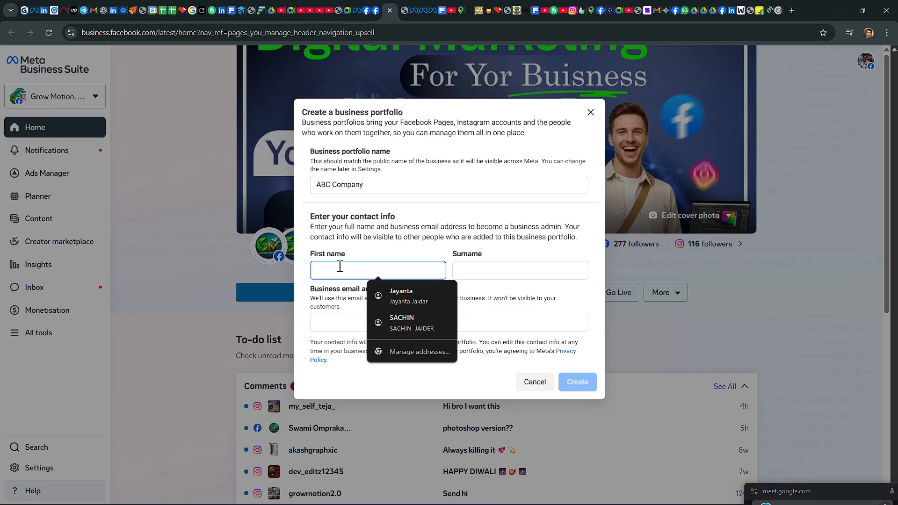
pyautogui.write('hhh')
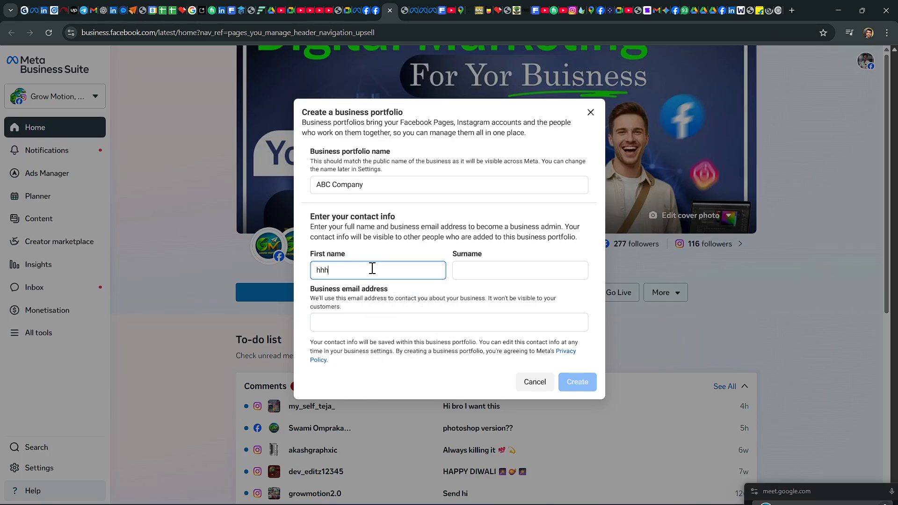
pyautogui.click(460, 271)
pyautogui.write('hhhh')
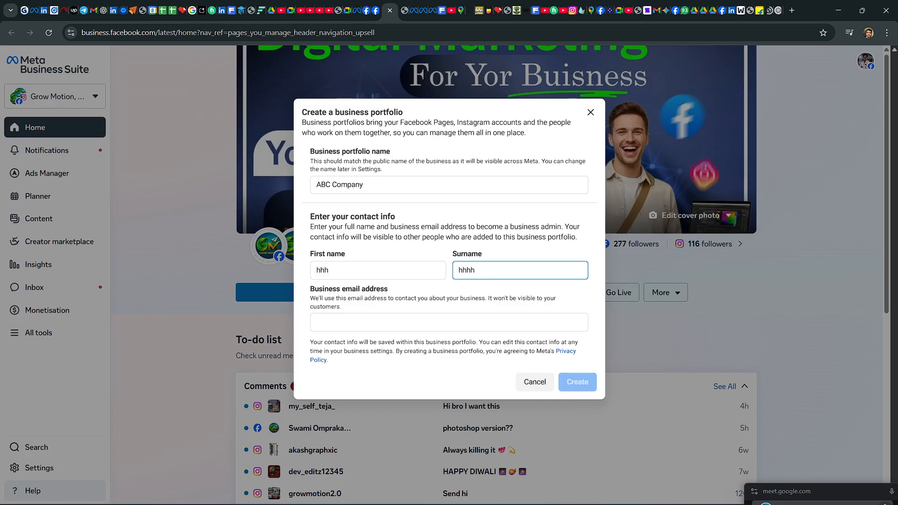
# Step: Enter a sample business email address for the new portfolio's contact
pyautogui.click(333, 322)
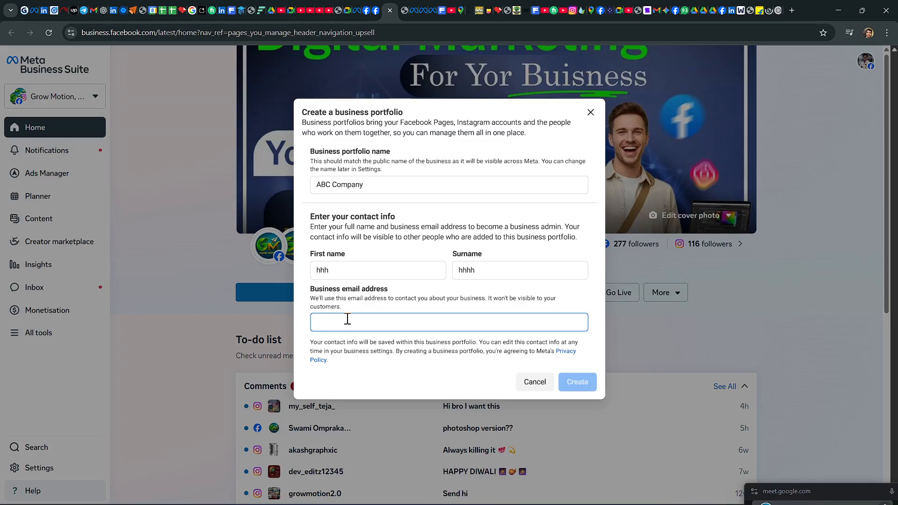
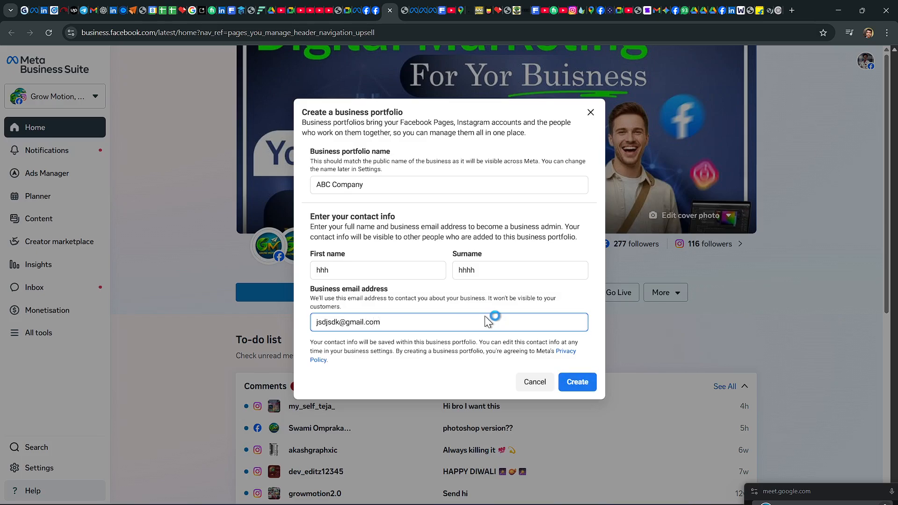
# Step: Point out the portfolio name, first name, surname and business email fields, and close the form without creating the portfolio
pyautogui.click(568, 378)
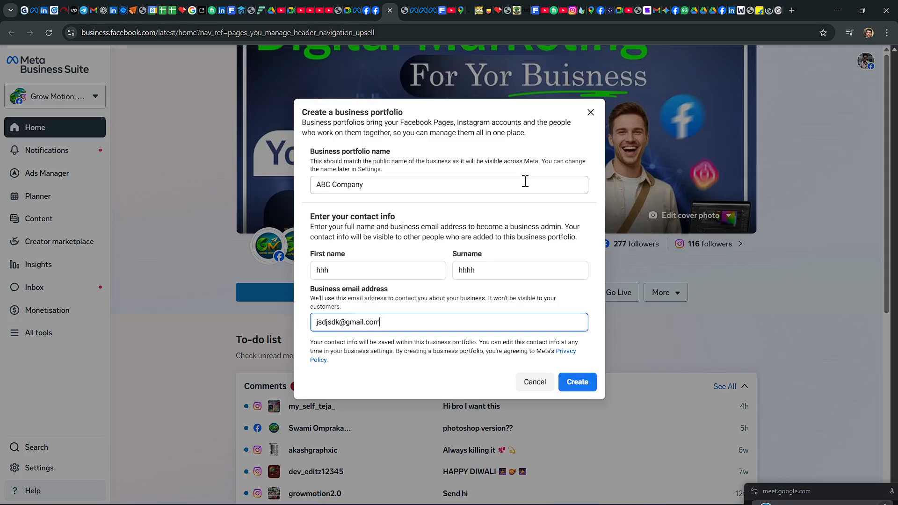
pyautogui.moveTo(406, 185); pyautogui.dragTo(313, 184)
pyautogui.moveTo(347, 270); pyautogui.dragTo(307, 273)
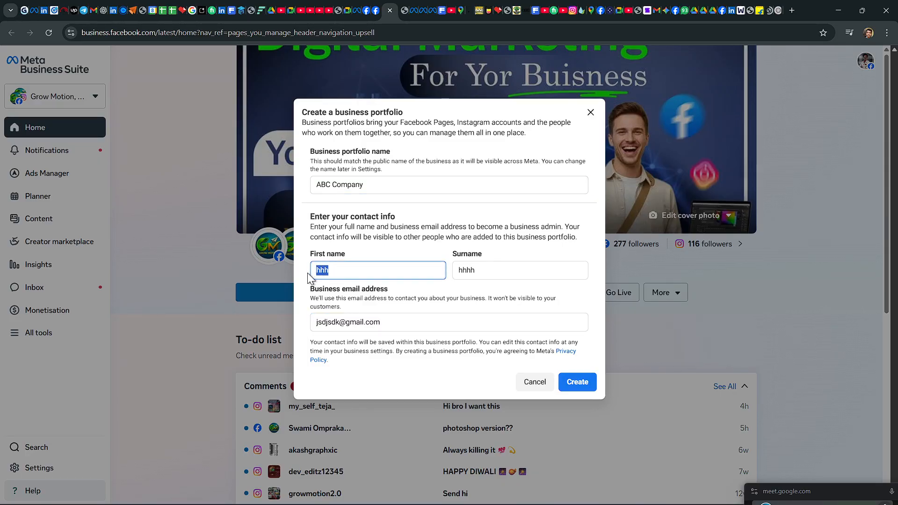
pyautogui.moveTo(491, 271); pyautogui.dragTo(440, 270)
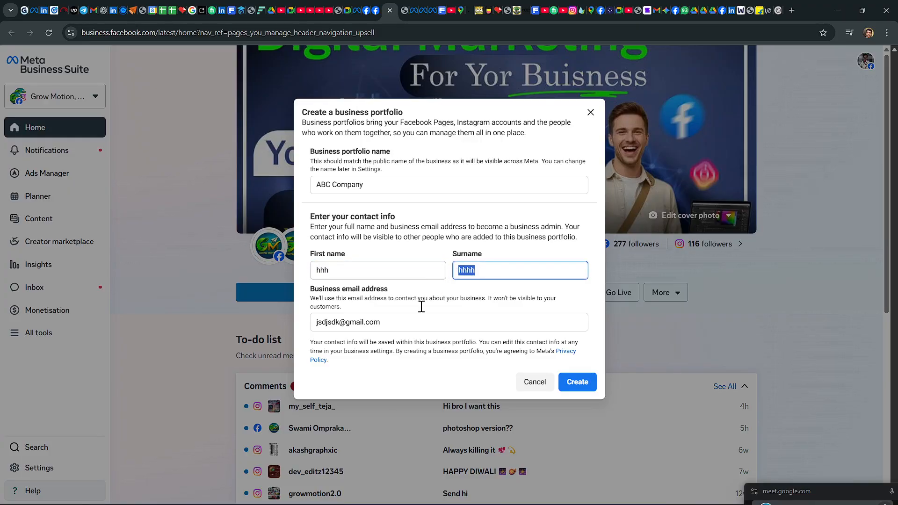
pyautogui.moveTo(392, 322); pyautogui.dragTo(309, 327)
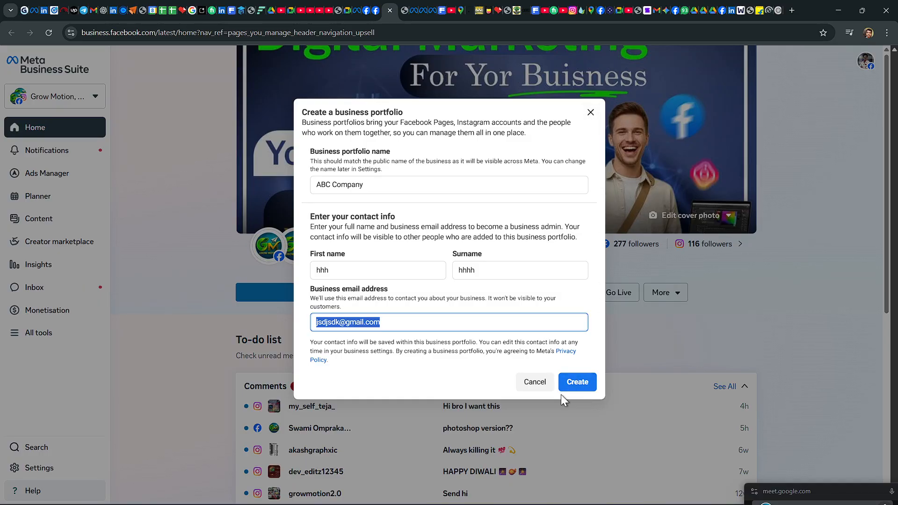
pyautogui.click(597, 112)
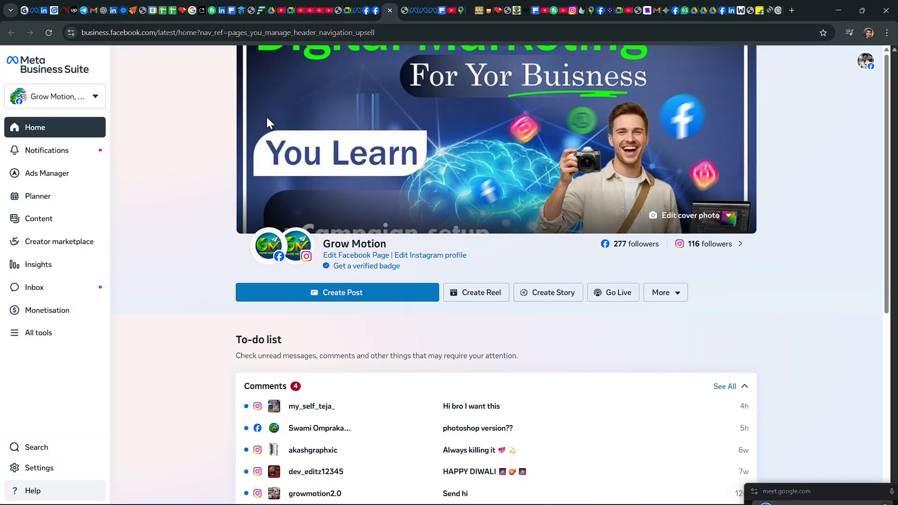
# Step: Review the Grow Motion home page, its portfolio's business assets and the preview cards of its linked Facebook and Instagram accounts
pyautogui.scroll(-3, 533, 227)
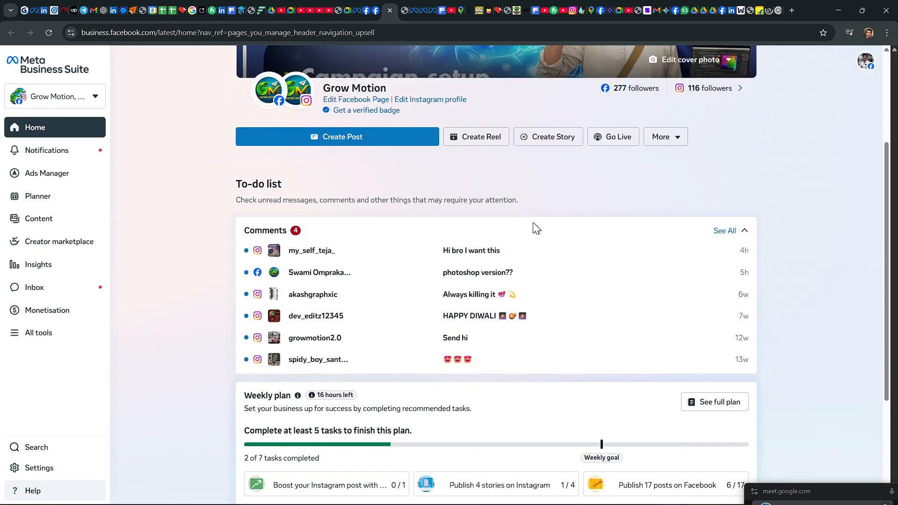
pyautogui.scroll(3, 533, 234)
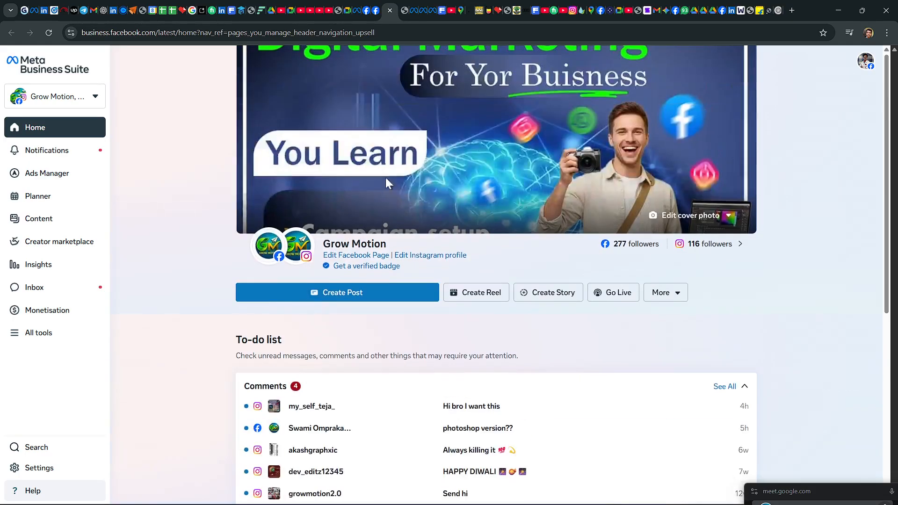
pyautogui.click(94, 101)
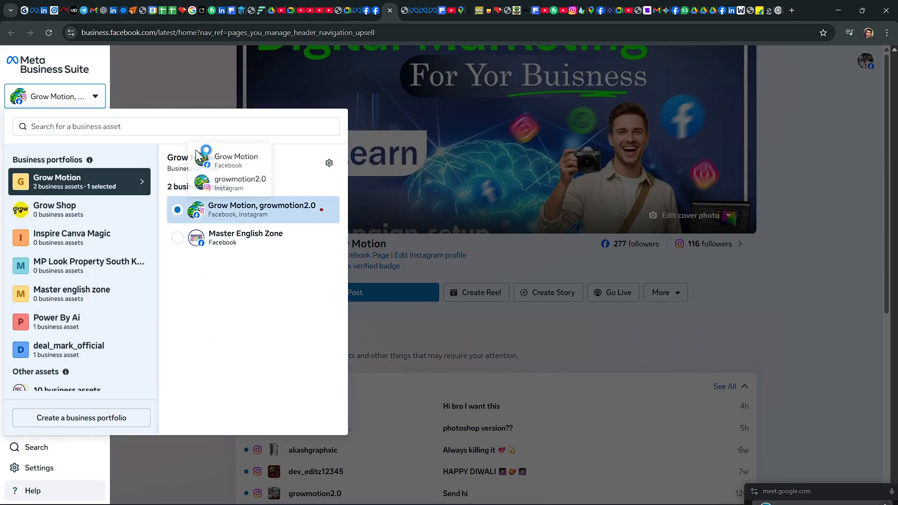
pyautogui.click(198, 86)
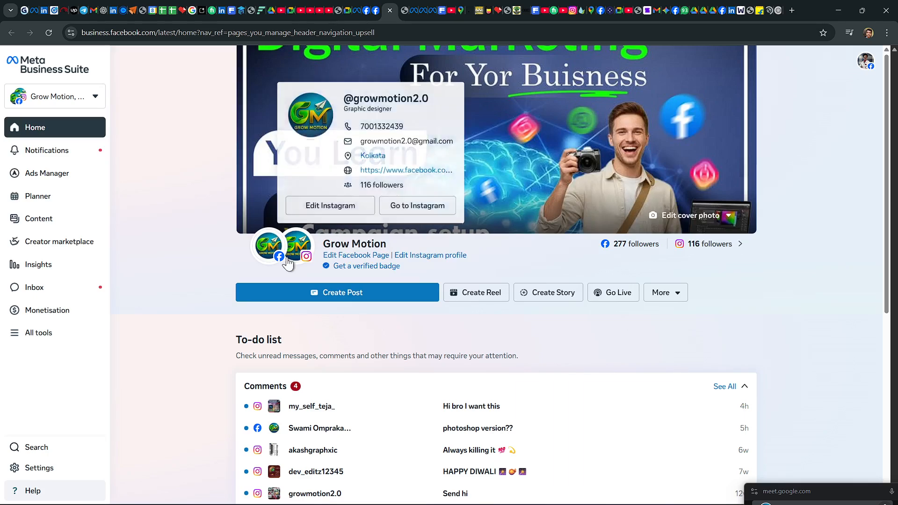
pyautogui.moveTo(280, 251)
pyautogui.moveTo(309, 250)
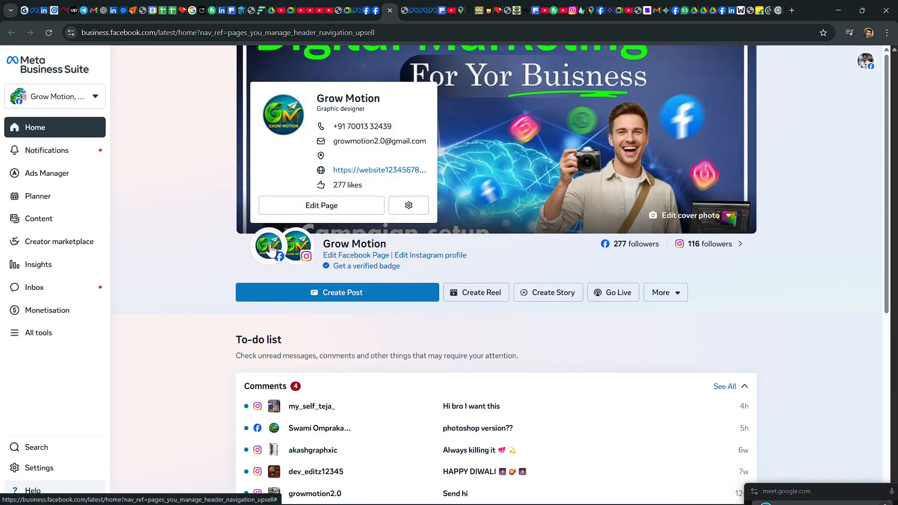
# Step: Switch the active business asset from Grow Motion to the Ads Dunia Facebook page under other assets
pyautogui.click(95, 96)
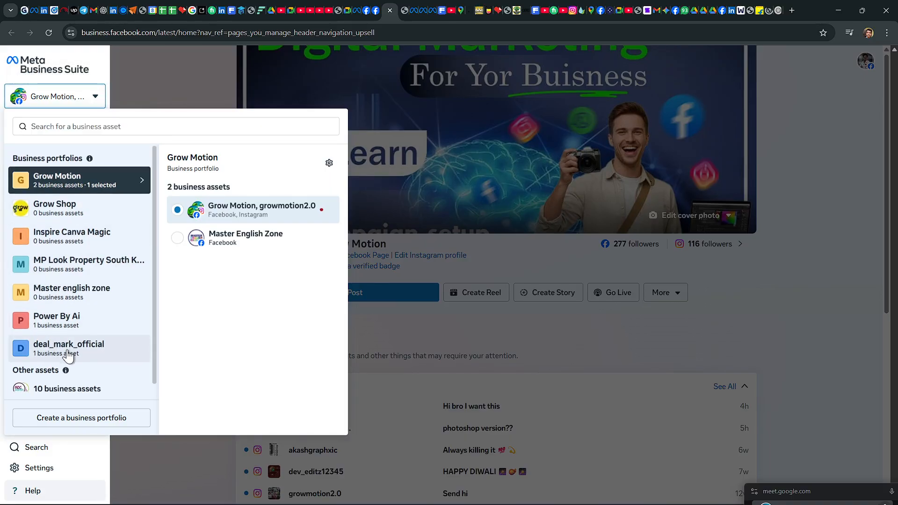
pyautogui.scroll(-1, 68, 356)
pyautogui.click(61, 381)
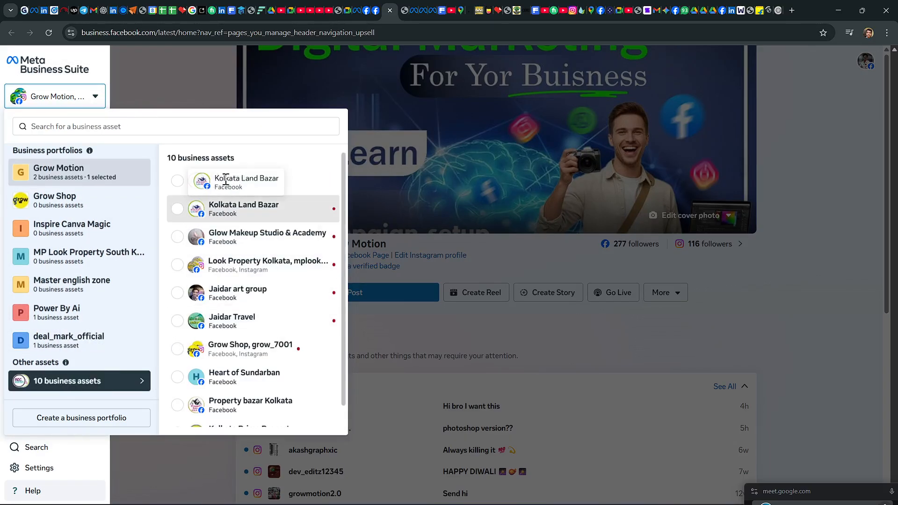
pyautogui.click(181, 184)
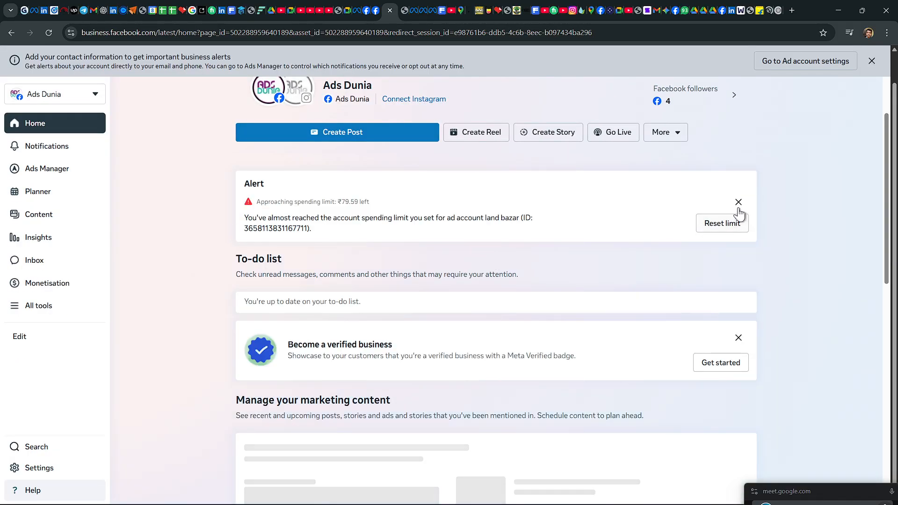
# Step: Dismiss the spending limit alert and the contact information banner, checking Ads Dunia's linked accounts and its place among the business assets
pyautogui.click(738, 202)
pyautogui.scroll(3, 462, 272)
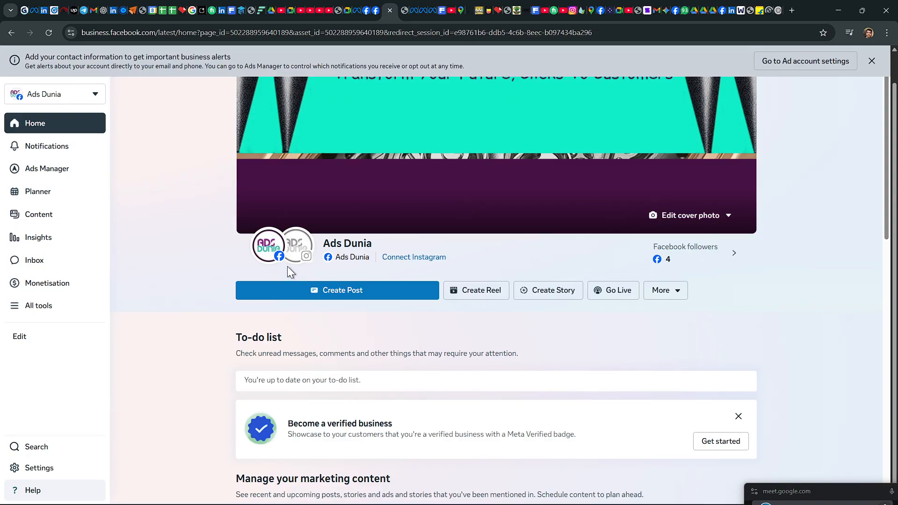
pyautogui.moveTo(265, 257)
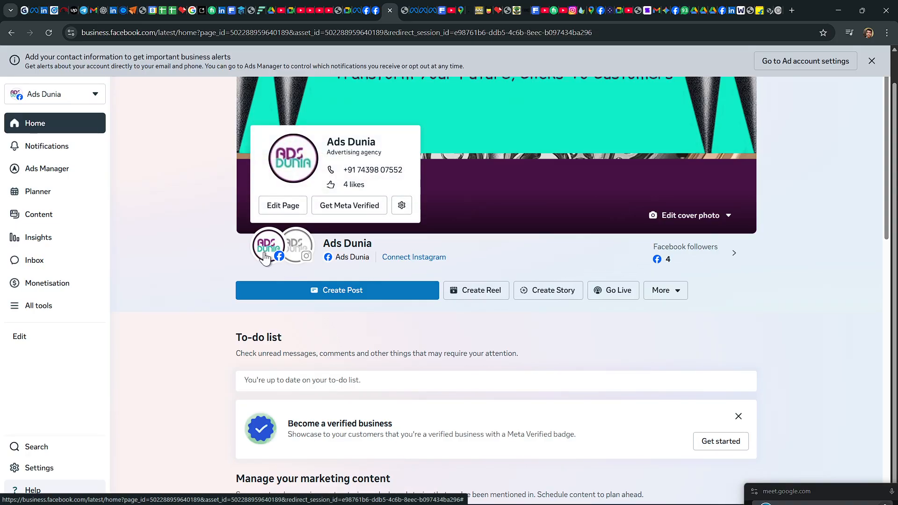
pyautogui.moveTo(303, 248)
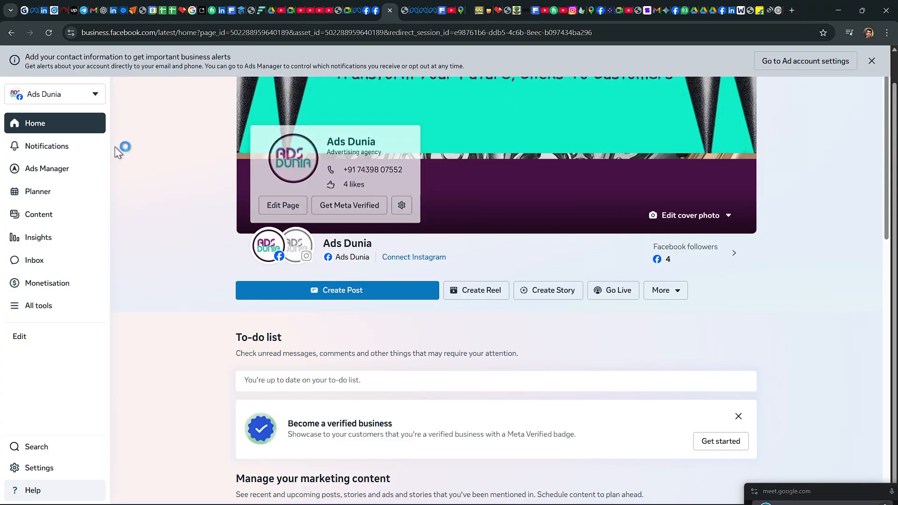
pyautogui.click(96, 93)
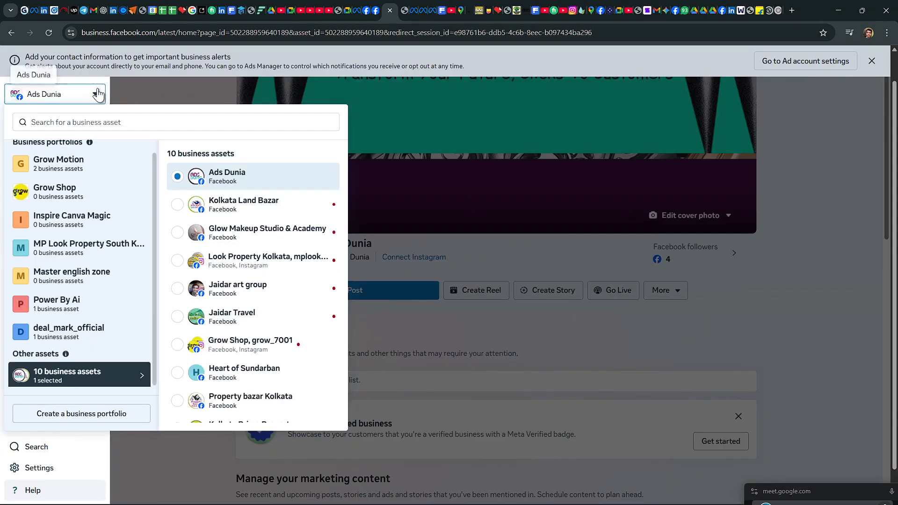
pyautogui.click(207, 89)
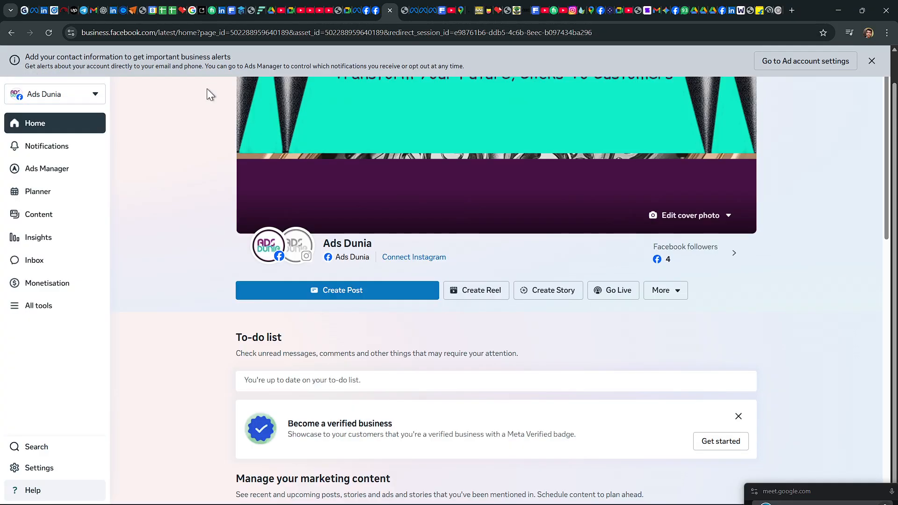
pyautogui.click(870, 61)
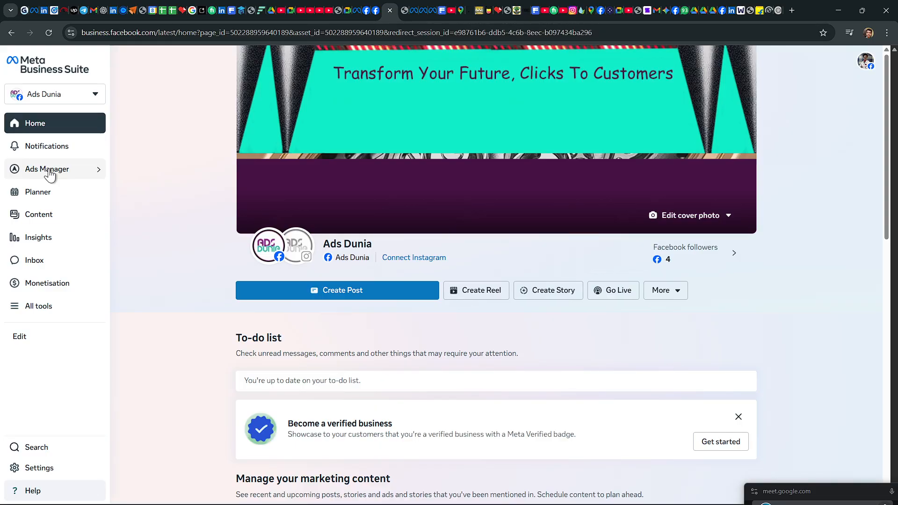
# Step: Switch to Web whiteboard, dismiss the first-object prompt and add the text "Facebook Profile" near the top of the board
pyautogui.click(739, 10)
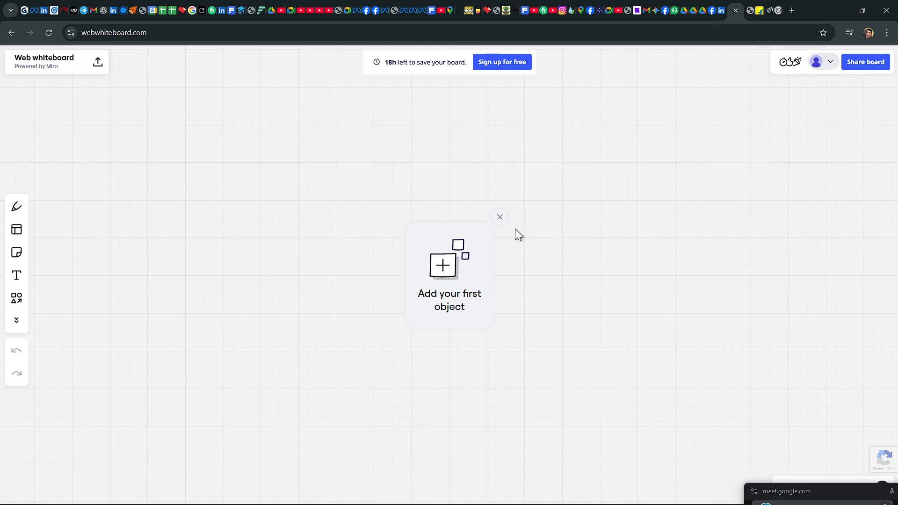
pyautogui.click(500, 218)
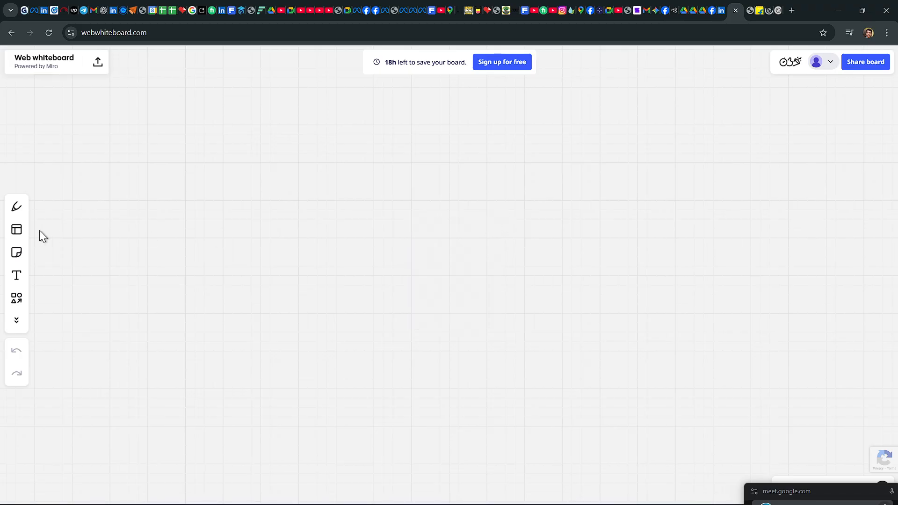
pyautogui.click(16, 274)
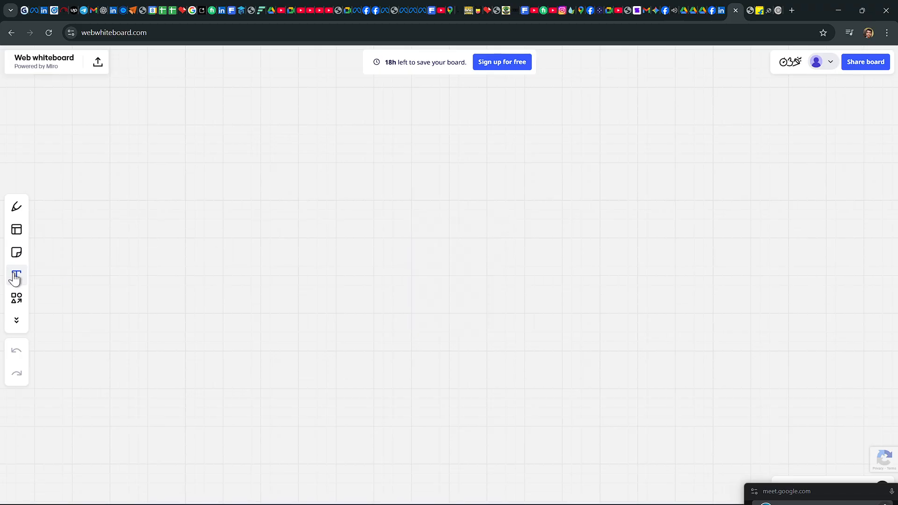
pyautogui.click(184, 99)
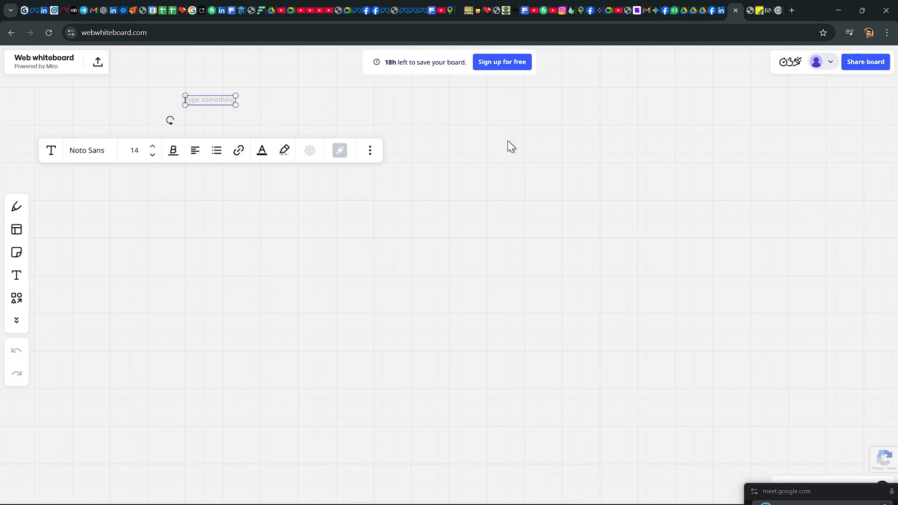
pyautogui.write('A')
pyautogui.press('BackSpace')
pyautogui.write('Facebook')
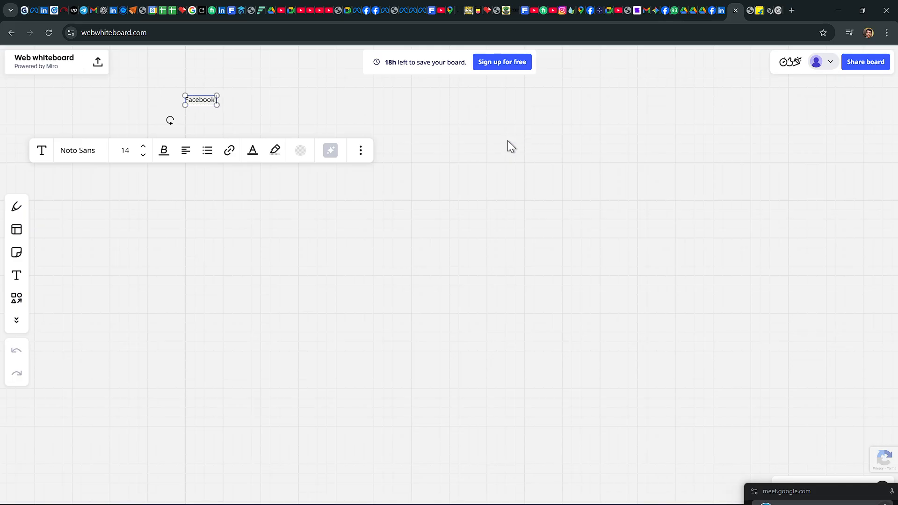
pyautogui.write(' Pro')
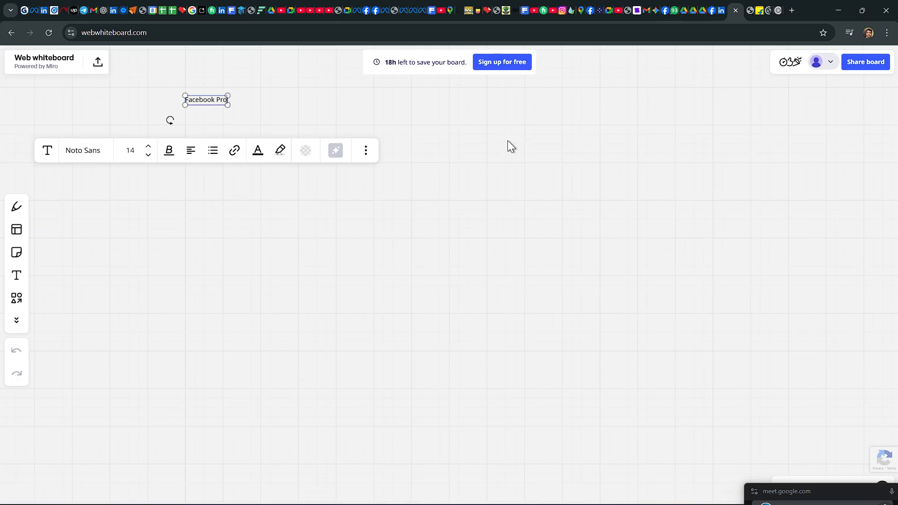
pyautogui.write('file')
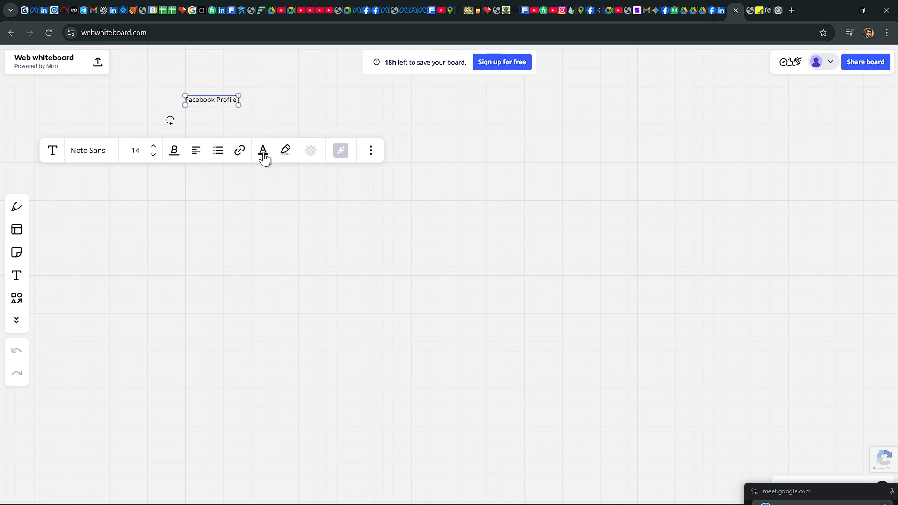
# Step: Enlarge the Facebook Profile text to font size 30
pyautogui.click(173, 150)
pyautogui.click(144, 180)
pyautogui.moveTo(187, 96); pyautogui.dragTo(123, 85)
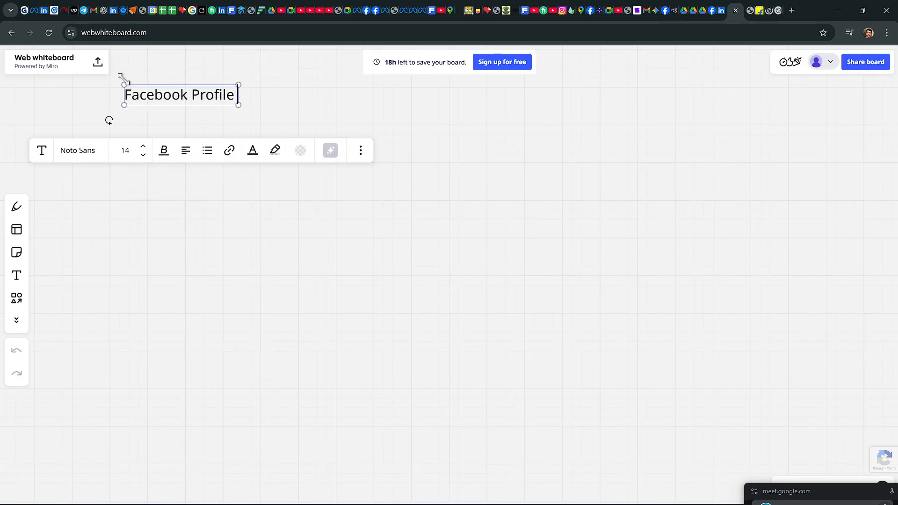
# Step: Set the whole Facebook Profile text in the Fredoka One font and make it bold
pyautogui.click(164, 151)
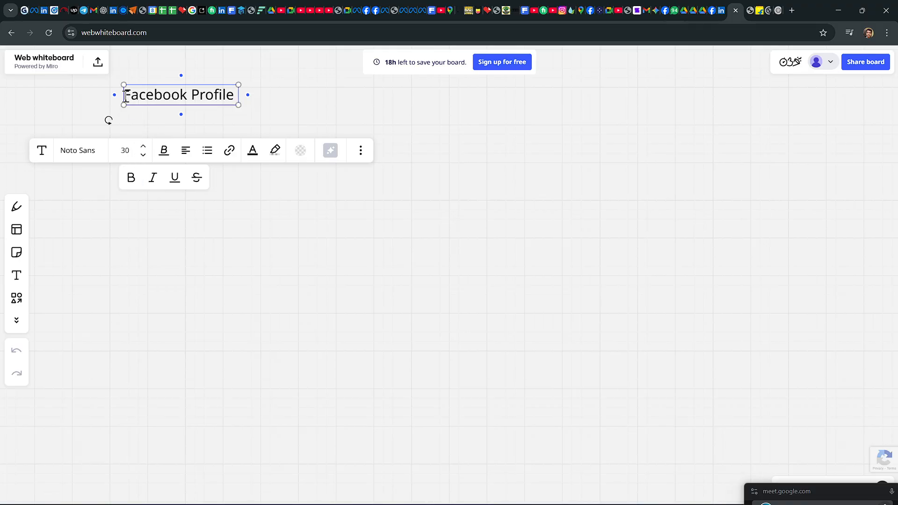
pyautogui.moveTo(124, 95); pyautogui.dragTo(232, 99)
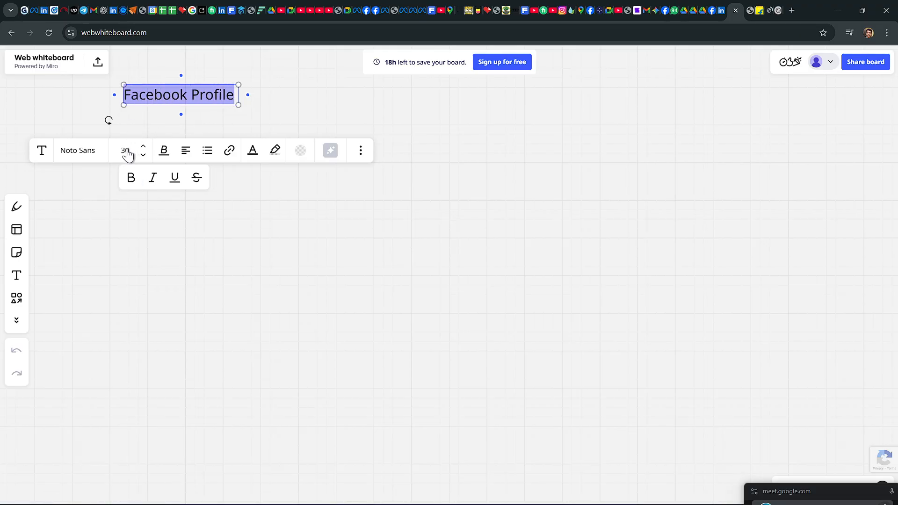
pyautogui.click(80, 150)
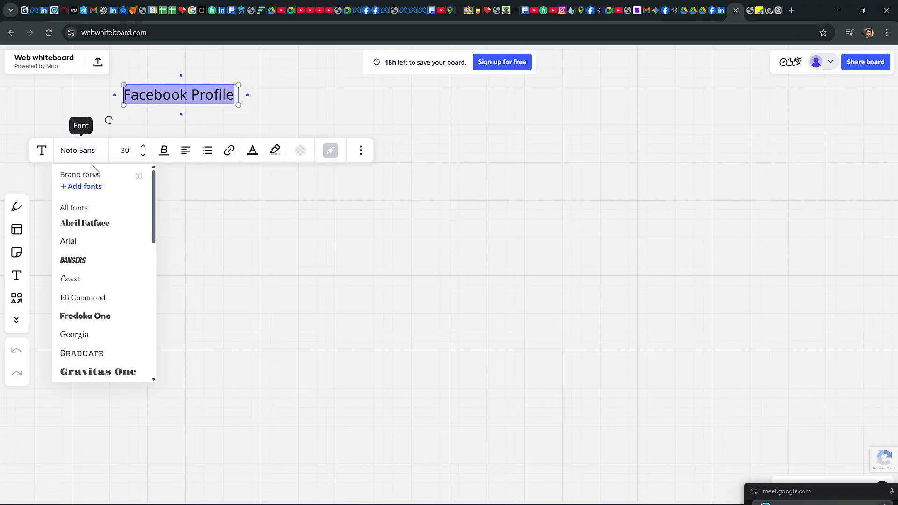
pyautogui.click(84, 316)
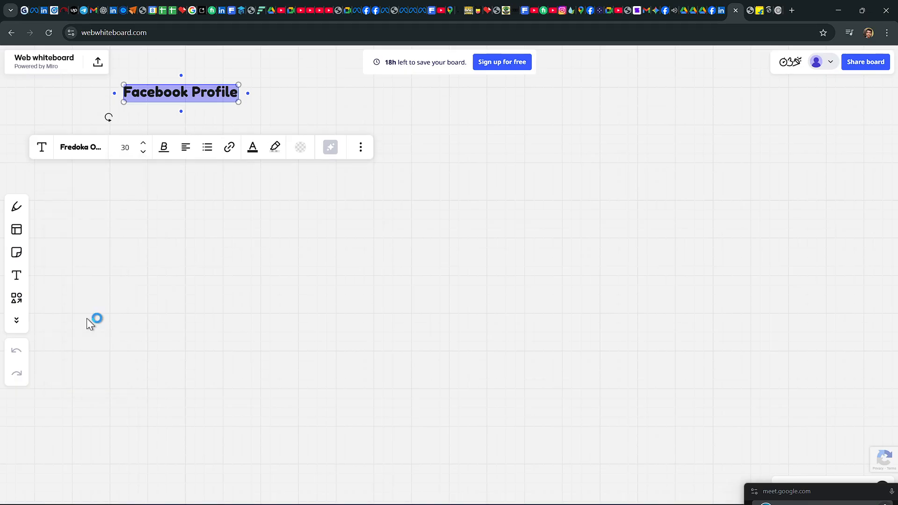
pyautogui.click(163, 147)
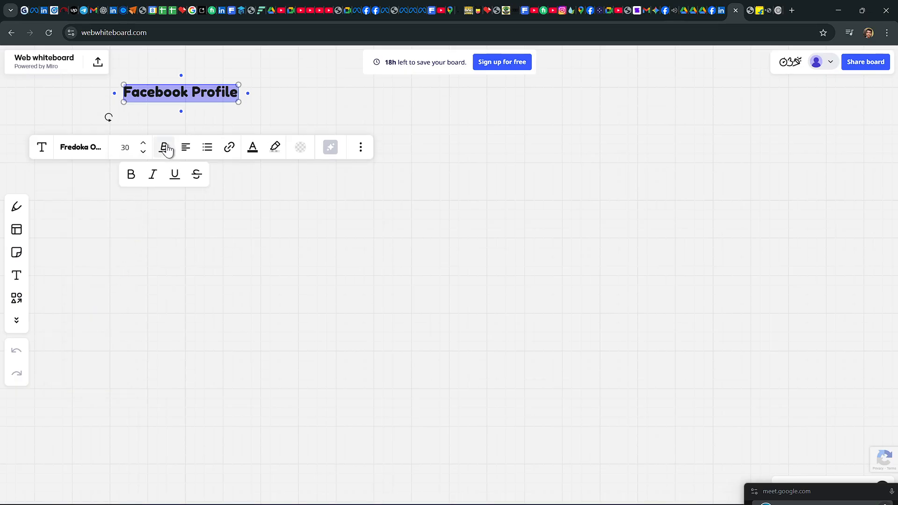
pyautogui.click(130, 174)
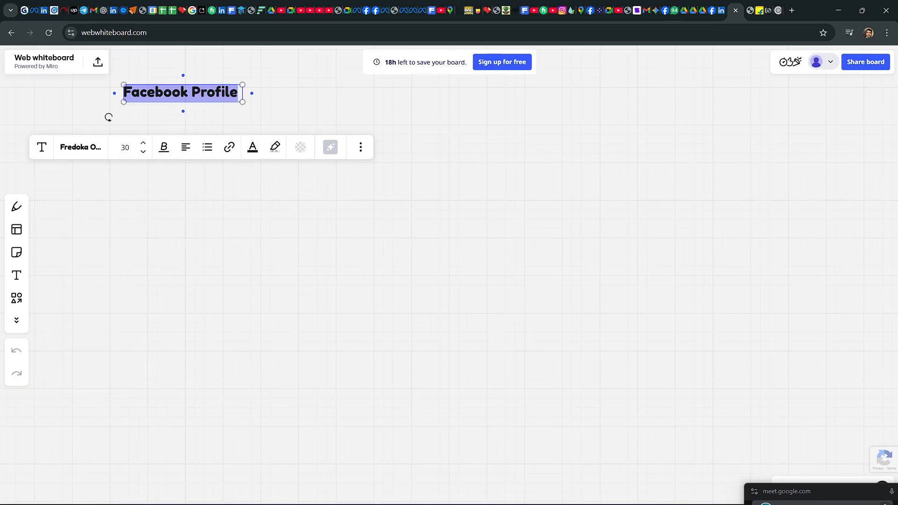
# Step: Move the Facebook Profile heading to the upper middle of the board and deselect it
pyautogui.moveTo(180, 85); pyautogui.dragTo(429, 93)
pyautogui.click(167, 117)
pyautogui.click(438, 204)
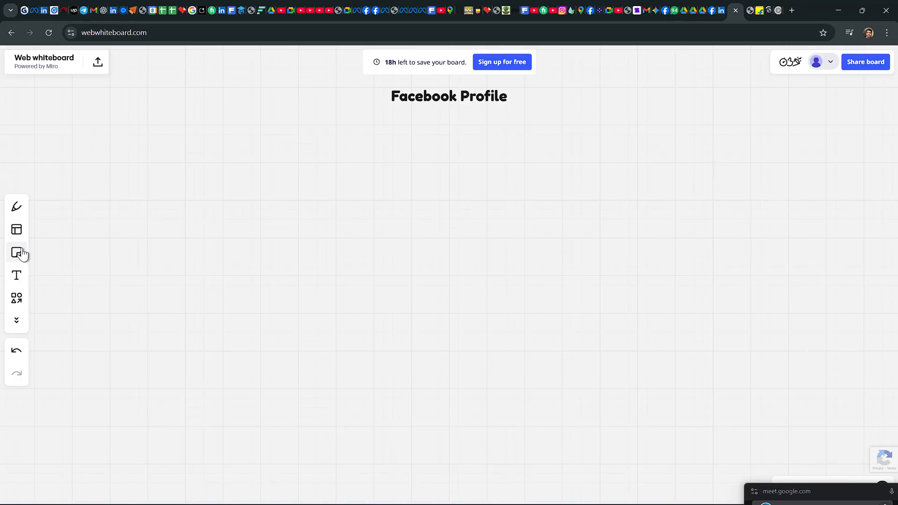
# Step: Add the text "Facebook Page" below the Facebook Profile heading and centre it underneath
pyautogui.click(16, 275)
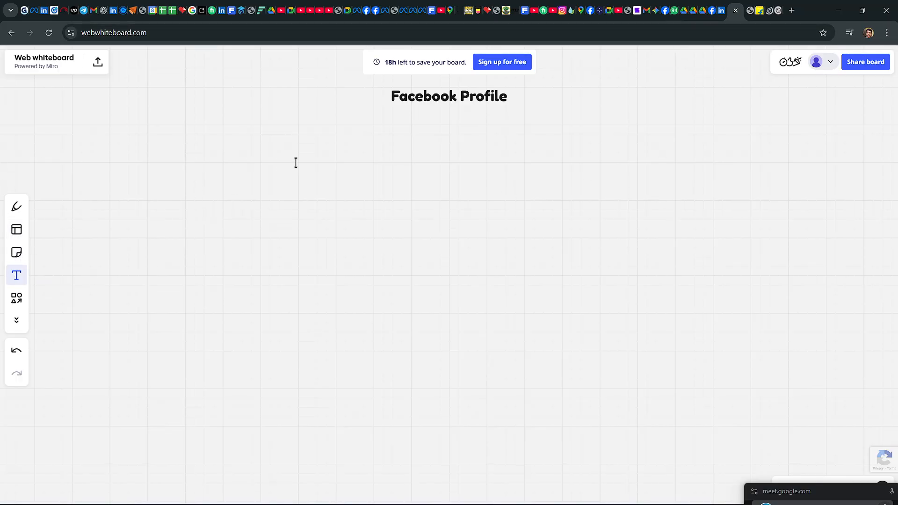
pyautogui.click(425, 164)
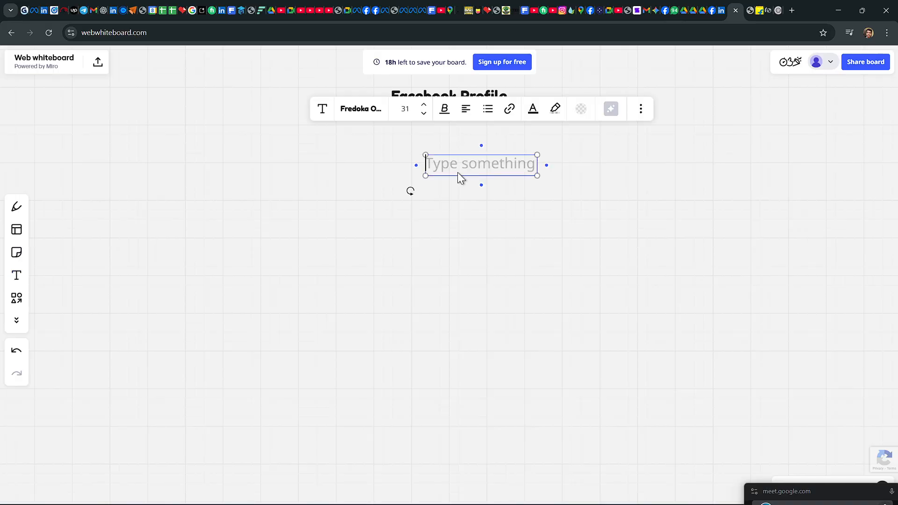
pyautogui.write('Face')
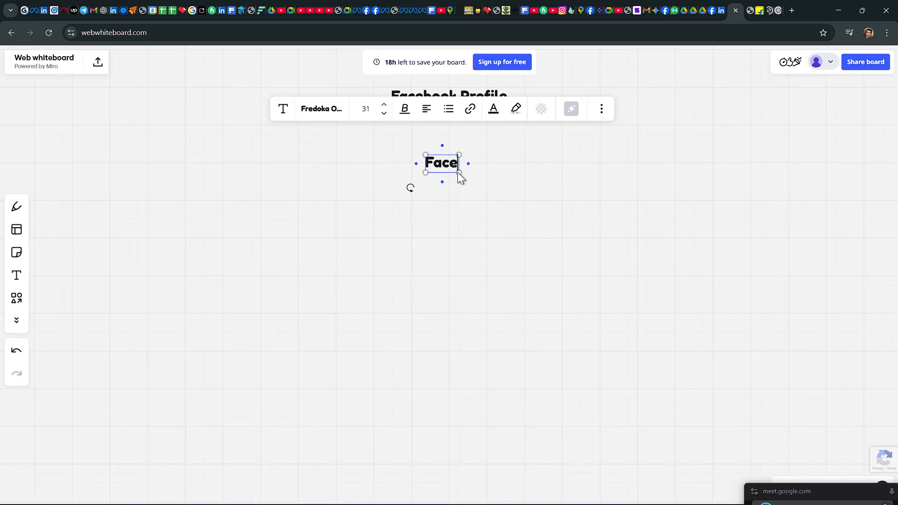
pyautogui.write('bpp')
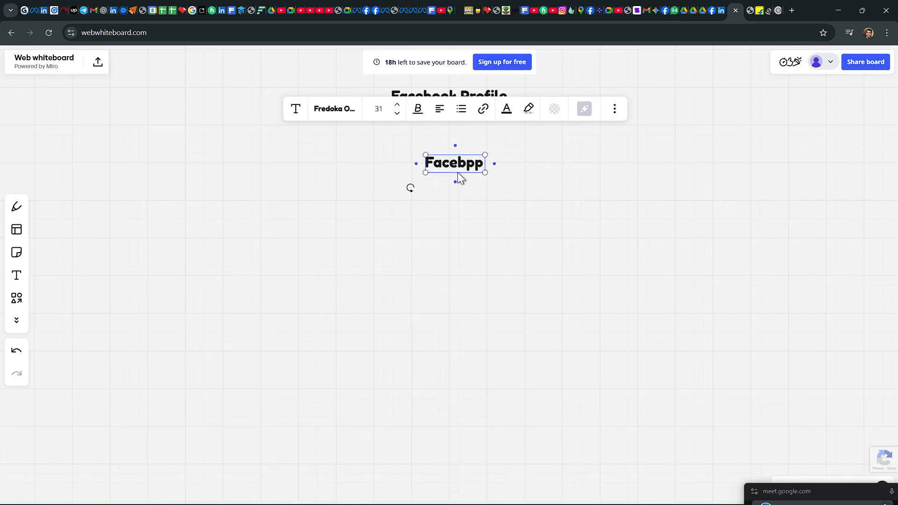
pyautogui.press('BackSpace')
pyautogui.press('BackSpace')
pyautogui.write('ook')
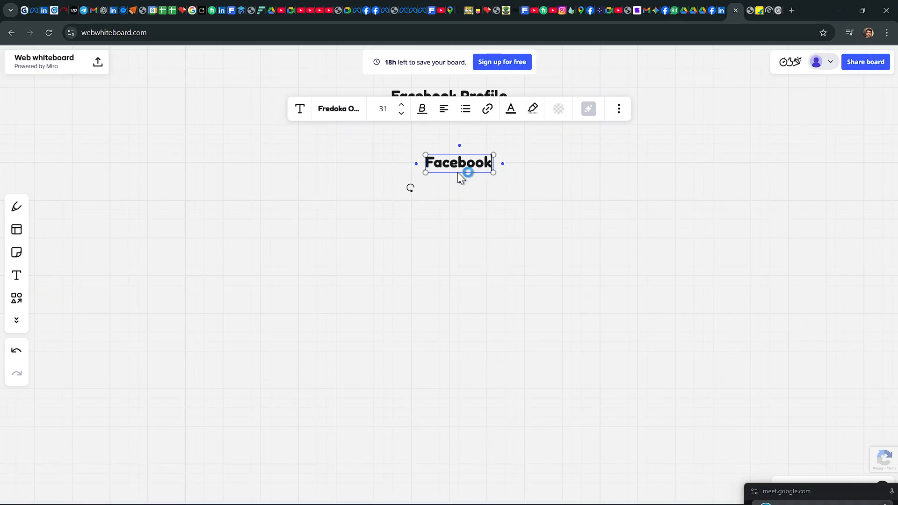
pyautogui.write(' Pa')
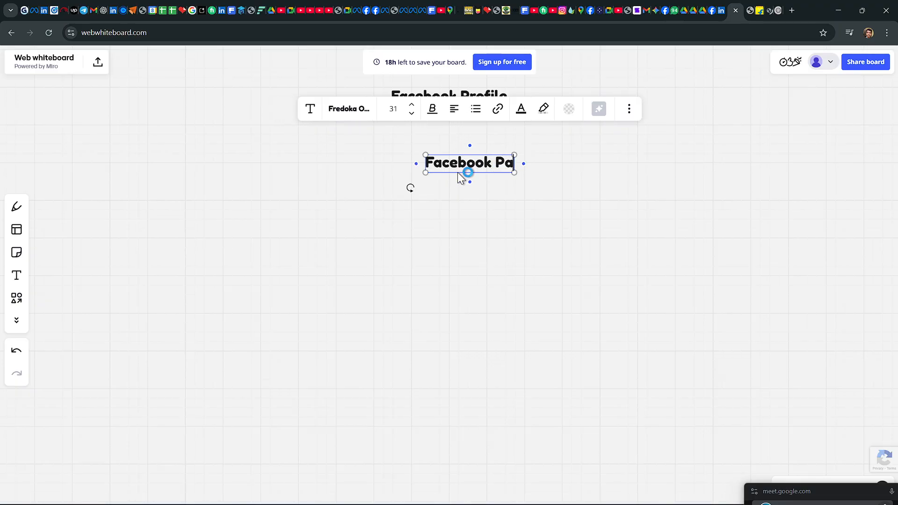
pyautogui.write('ge')
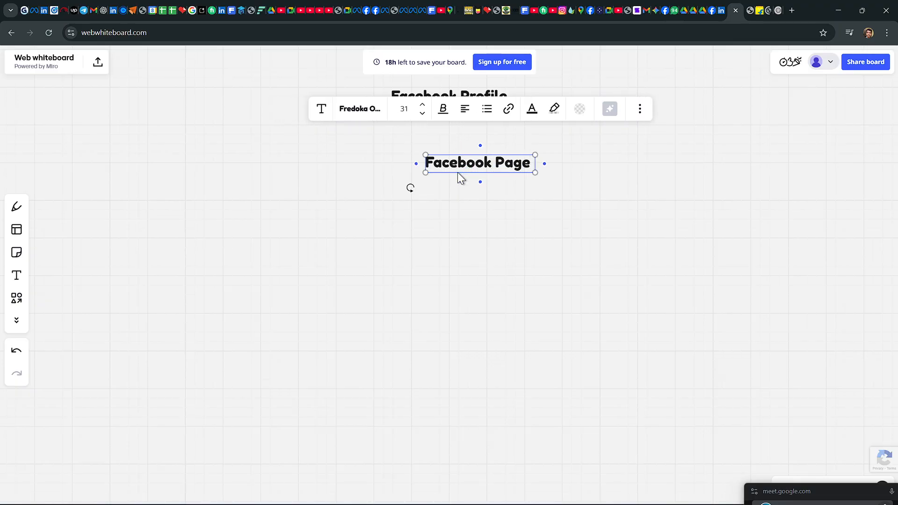
pyautogui.click(545, 236)
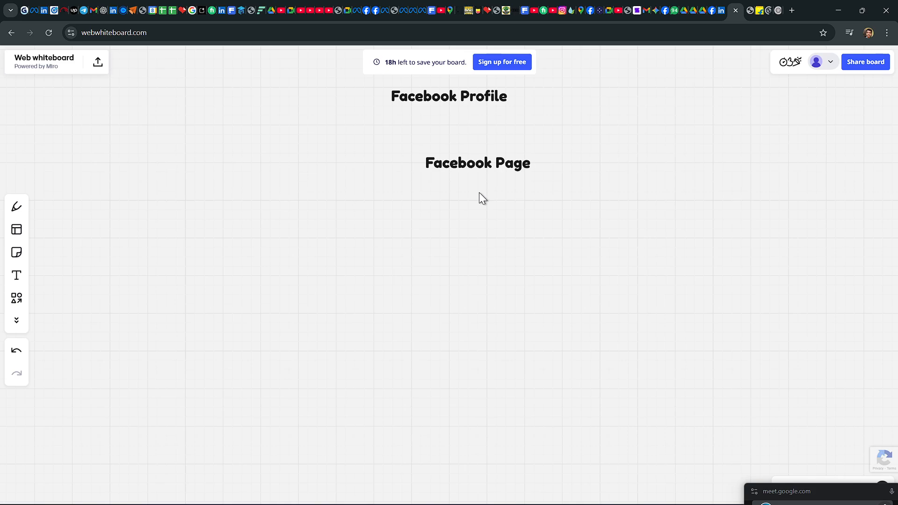
pyautogui.click(471, 164)
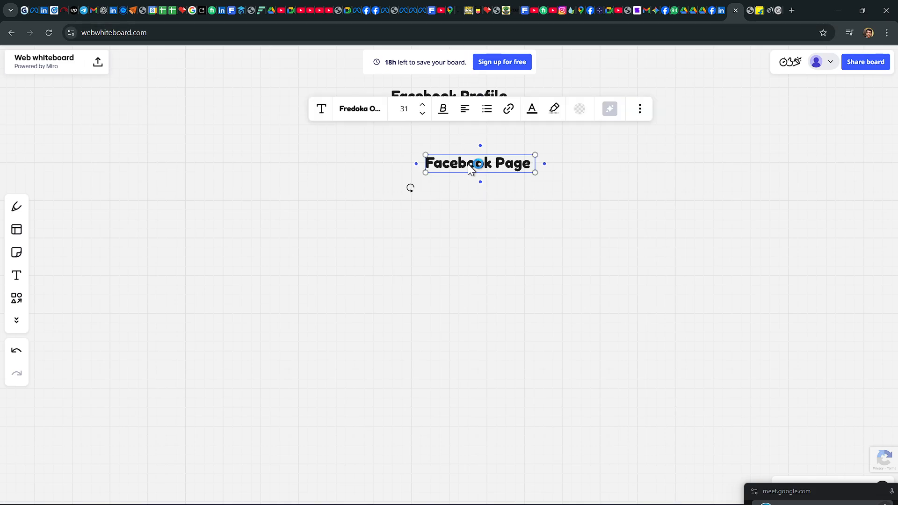
pyautogui.moveTo(470, 164); pyautogui.dragTo(442, 153)
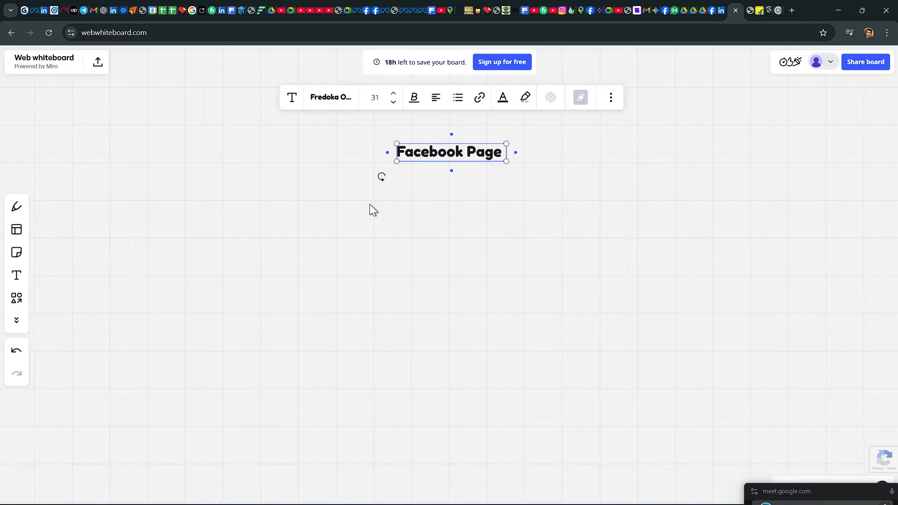
# Step: Add the text "Facebook Buisness" below the Facebook Page heading, align it centrally underneath and deselect it
pyautogui.click(18, 281)
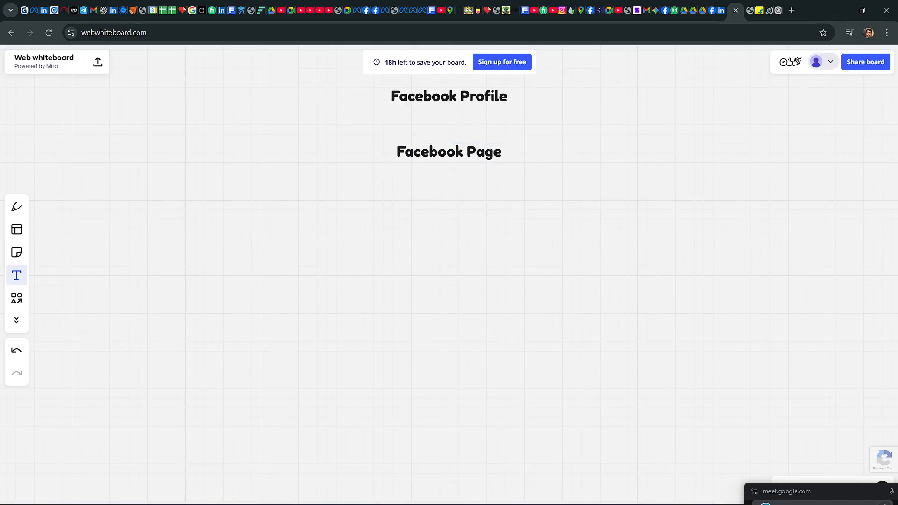
pyautogui.click(358, 215)
pyautogui.write('F')
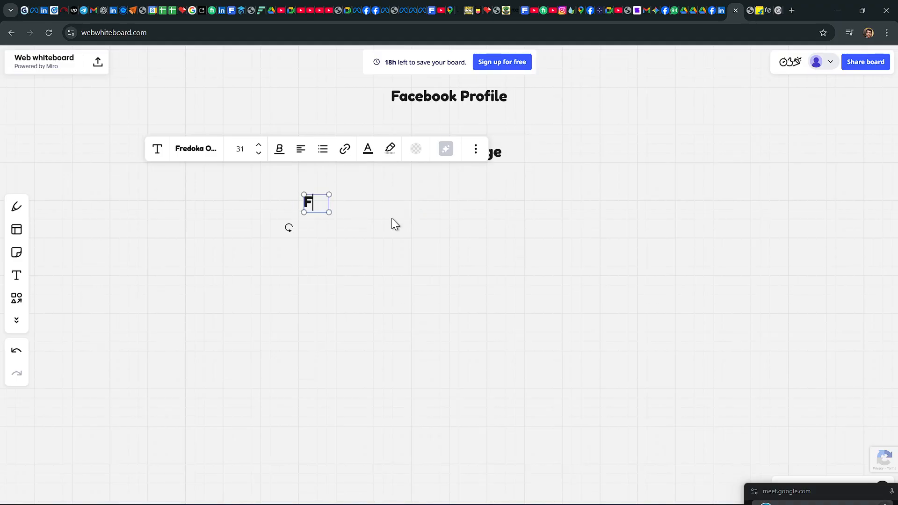
pyautogui.write('aceb')
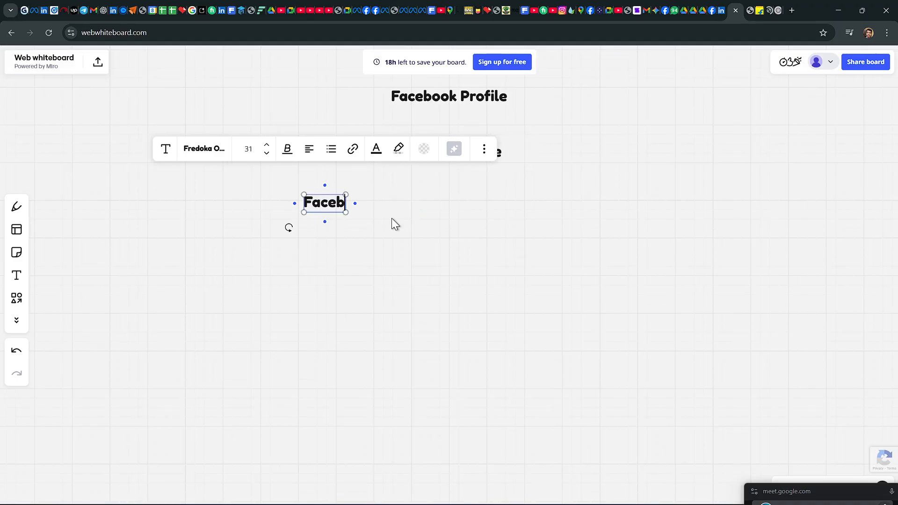
pyautogui.write('ook ')
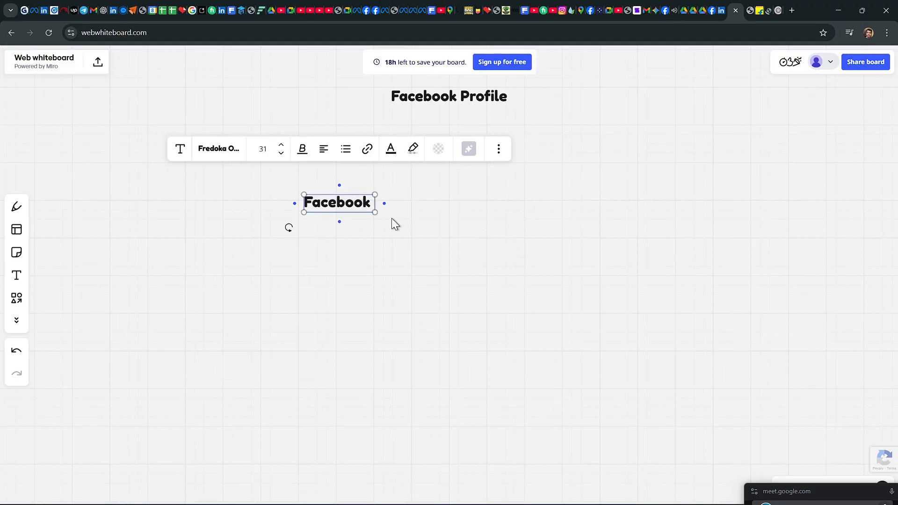
pyautogui.write('Buisne')
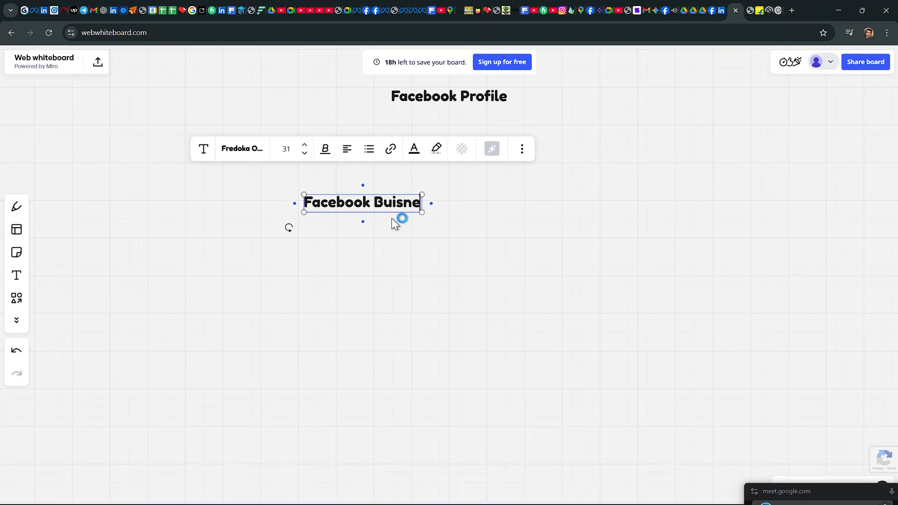
pyautogui.write('ss')
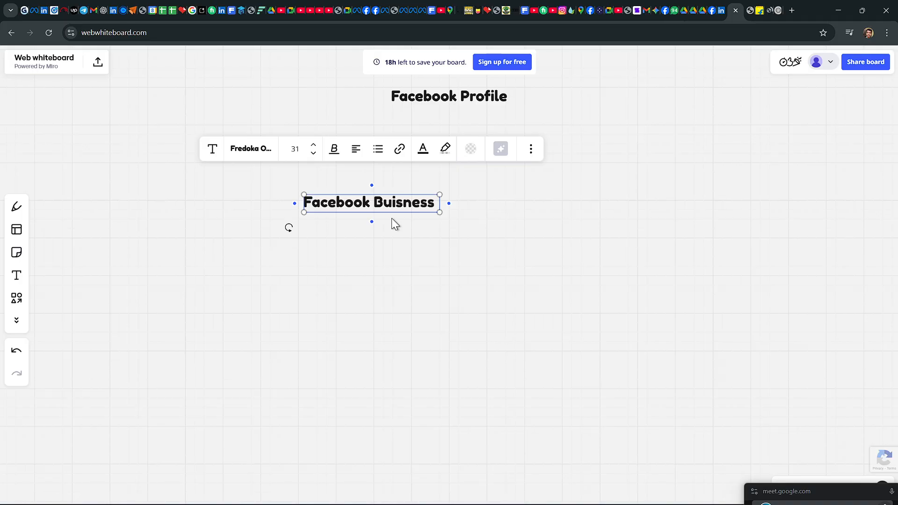
pyautogui.click(411, 173)
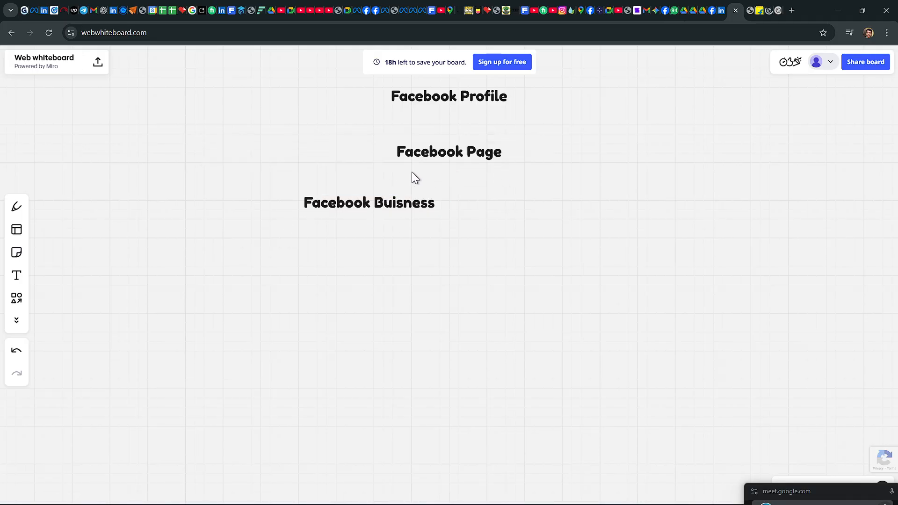
pyautogui.moveTo(373, 203); pyautogui.dragTo(454, 207)
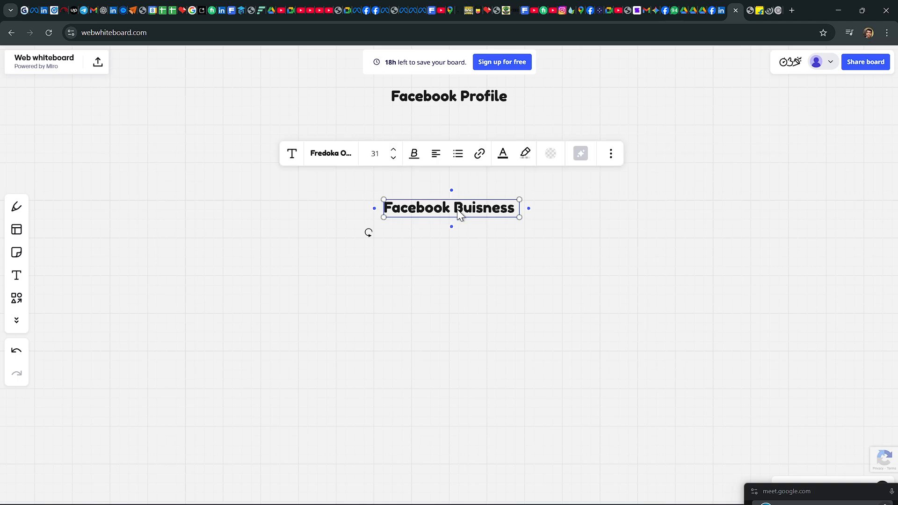
pyautogui.click(172, 283)
# Step: Add the text "Ads Manager" below the Facebook Buisness heading and move it up so it is centred underneath
pyautogui.click(18, 276)
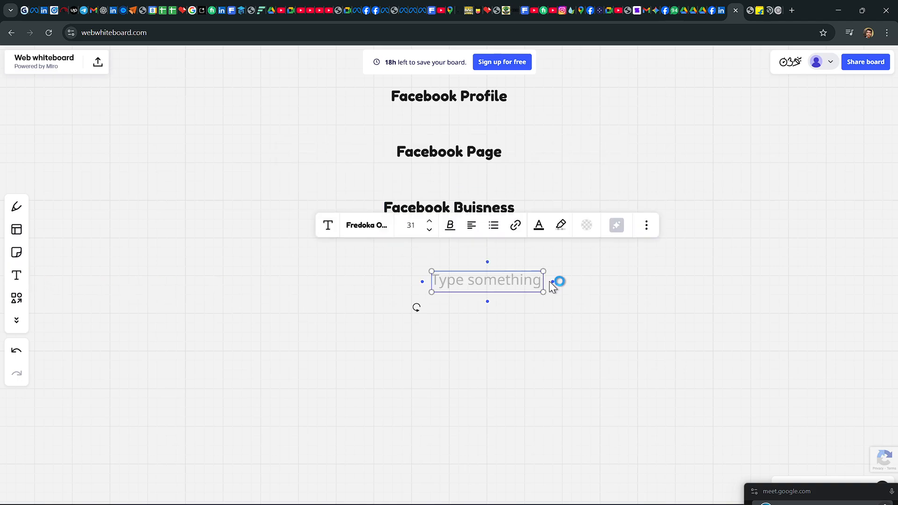
pyautogui.write('Ads Mana')
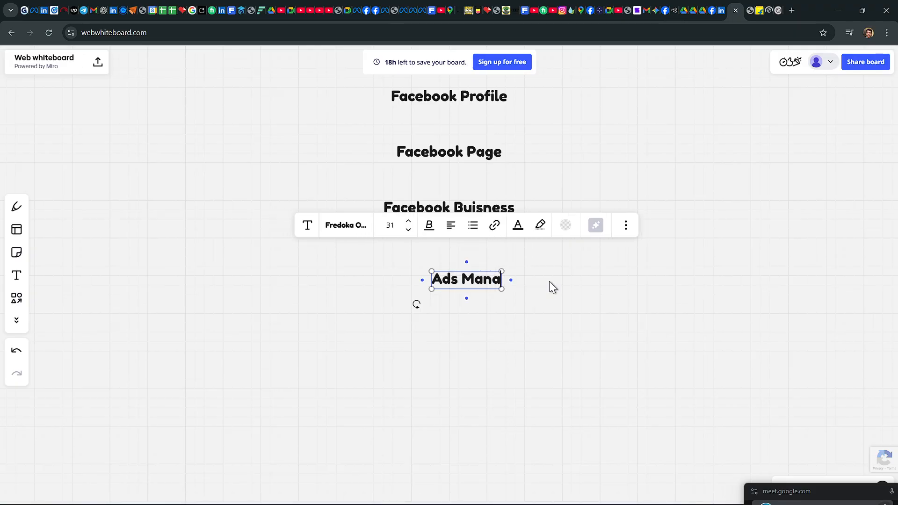
pyautogui.press('BackSpace')
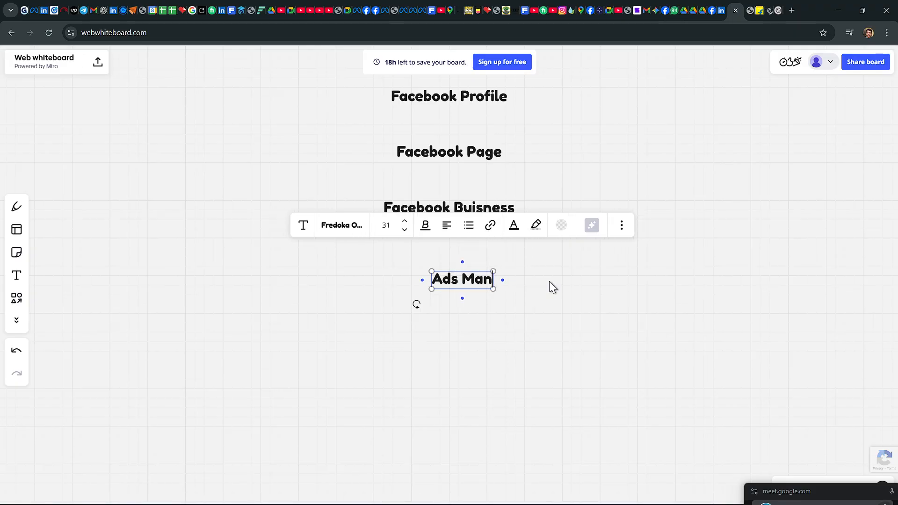
pyautogui.write('ager')
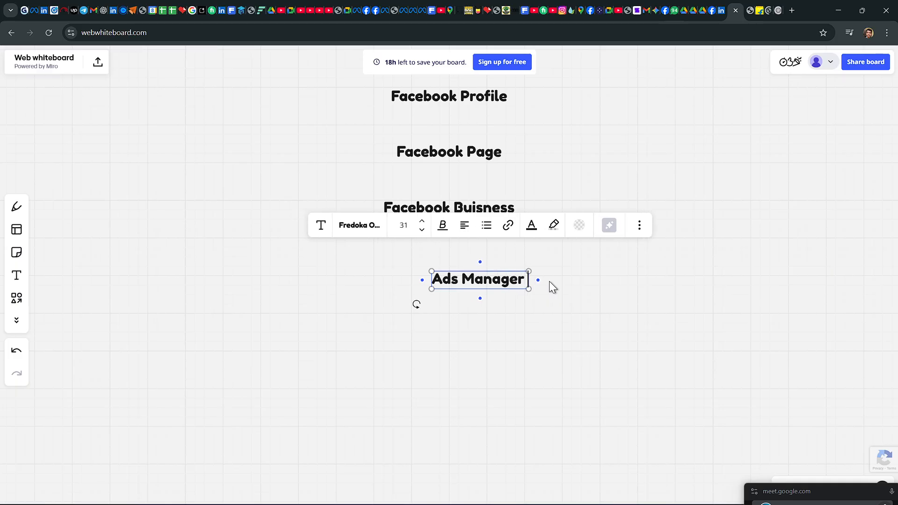
pyautogui.click(641, 280)
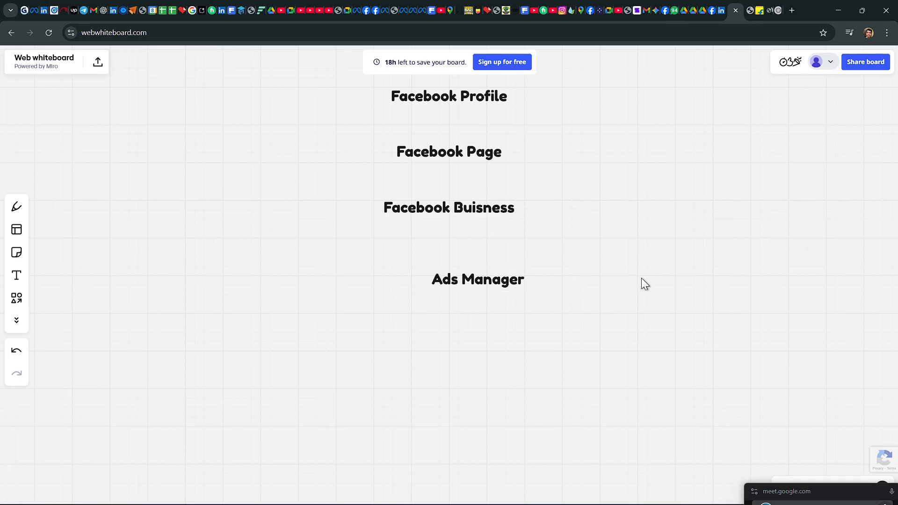
pyautogui.moveTo(493, 282); pyautogui.dragTo(443, 258)
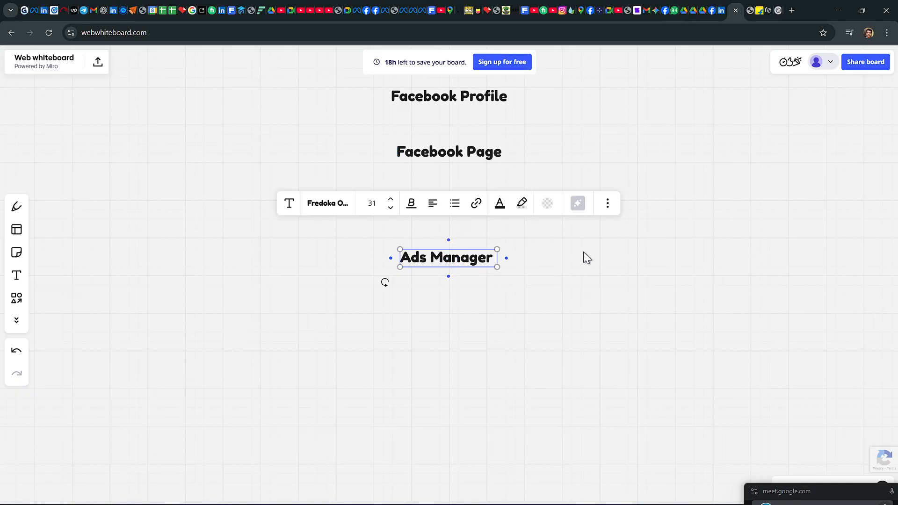
pyautogui.click(600, 249)
pyautogui.click(876, 413)
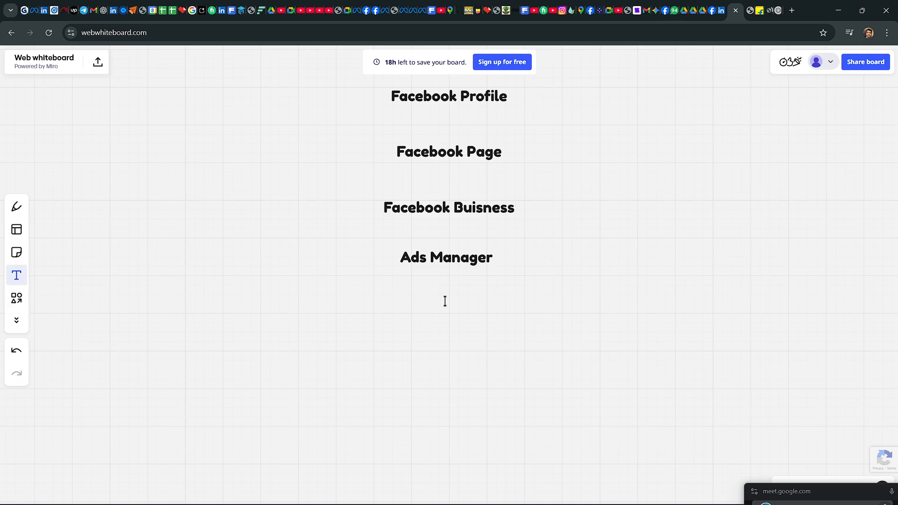
# Step: Append "( Meta busness S)" to the Facebook Buisness heading
pyautogui.click(516, 208)
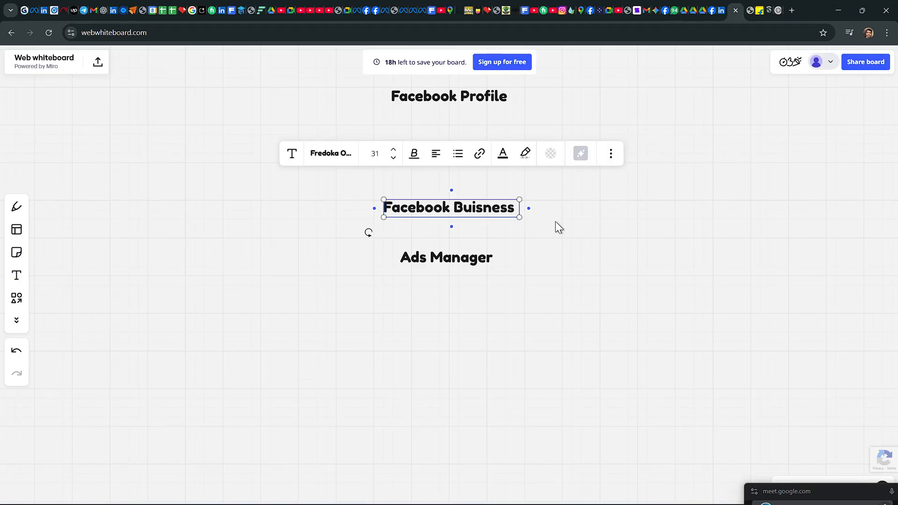
pyautogui.write('()')
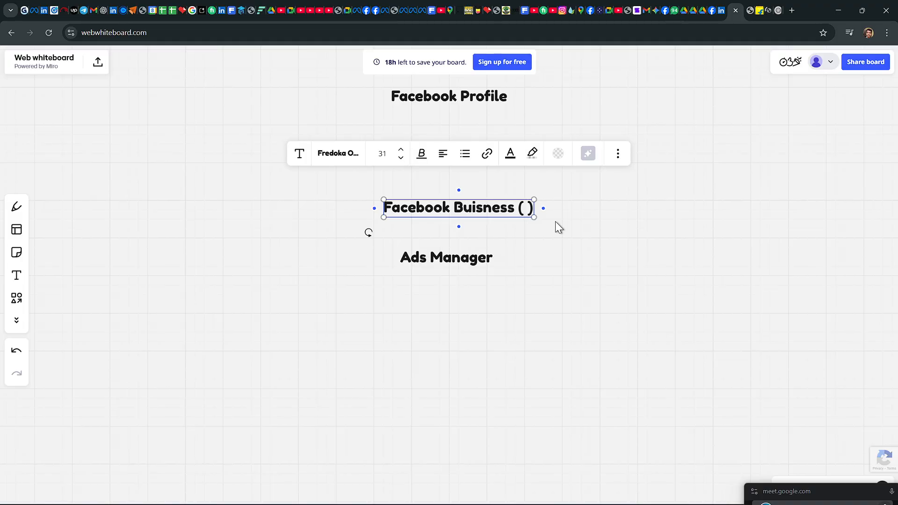
pyautogui.write(' Meta ')
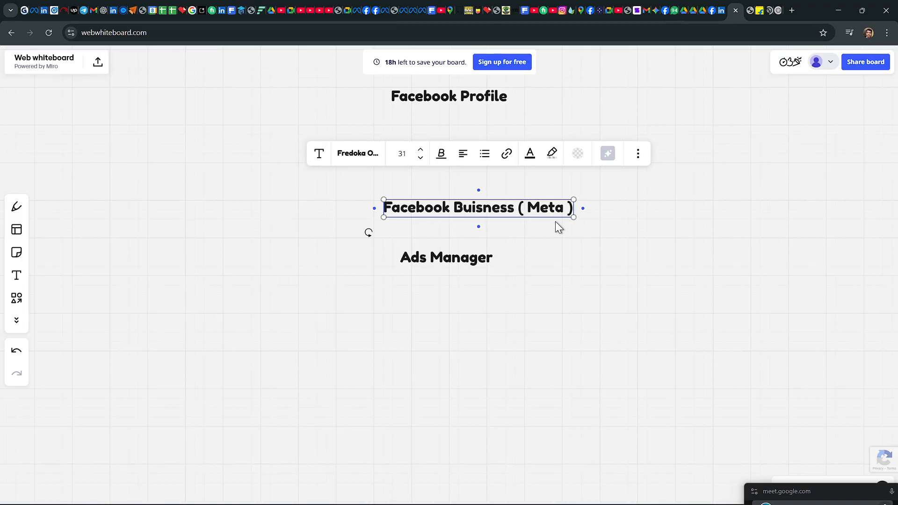
pyautogui.write('busn')
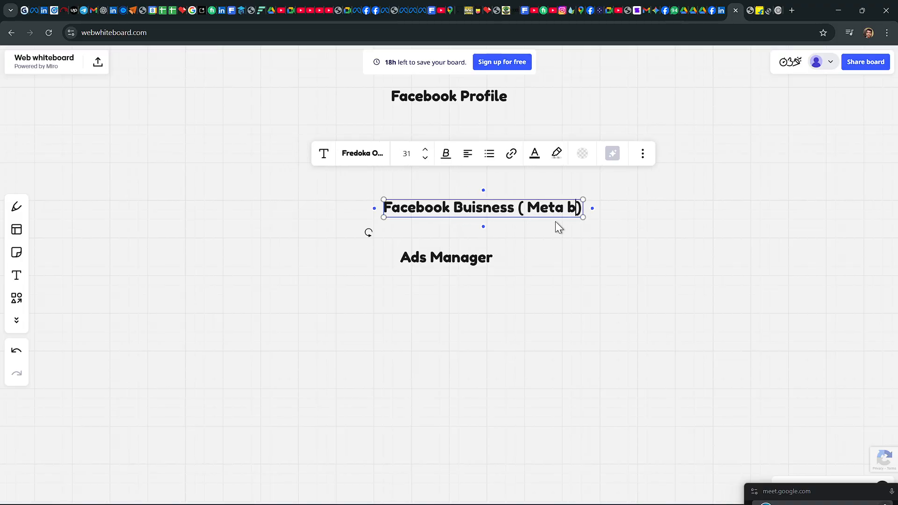
pyautogui.write('ess S')
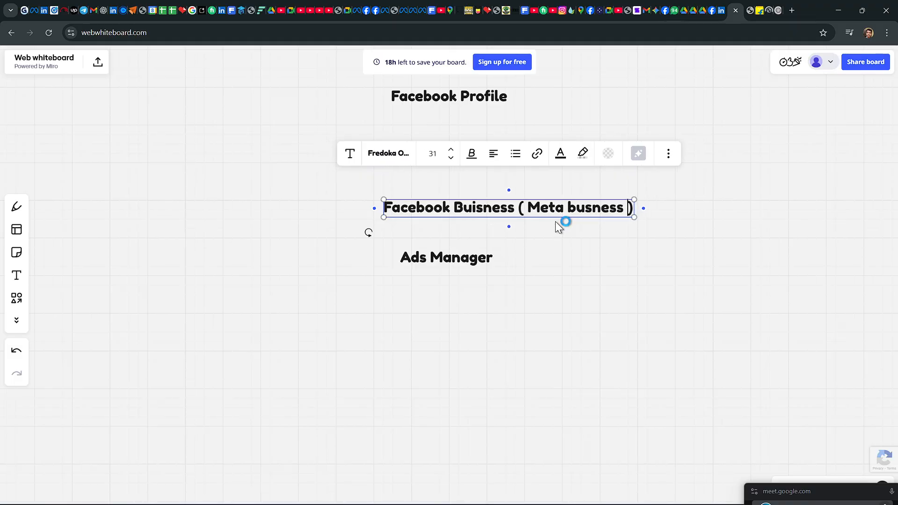
pyautogui.write('weet')
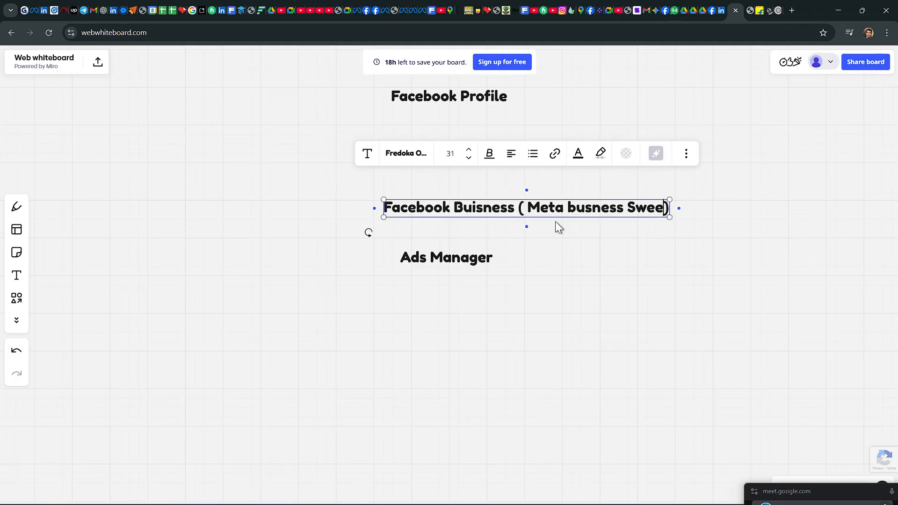
pyautogui.press('BackSpace')
pyautogui.press('BackSpace')
pyautogui.press('BackSpace')
pyautogui.press('BackSpace')
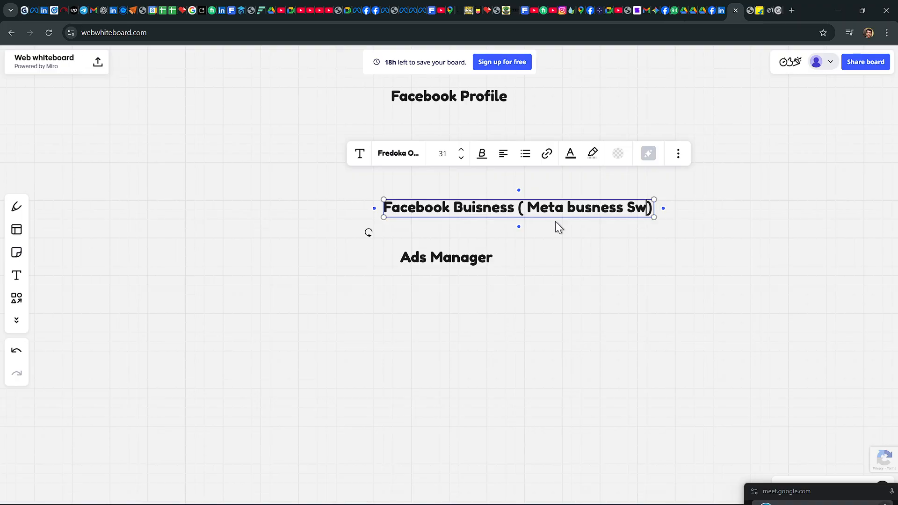
pyautogui.press('BackSpace')
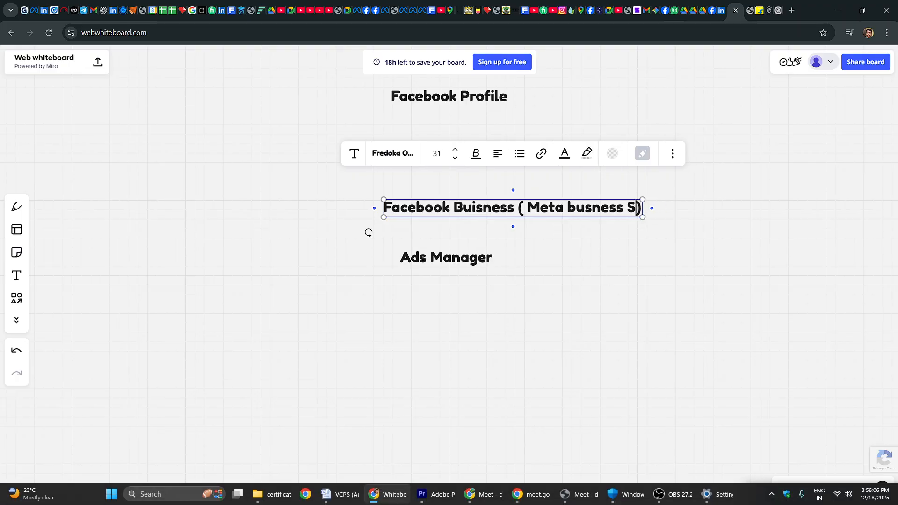
# Step: Switch to the Google Meet call window
pyautogui.click(771, 9)
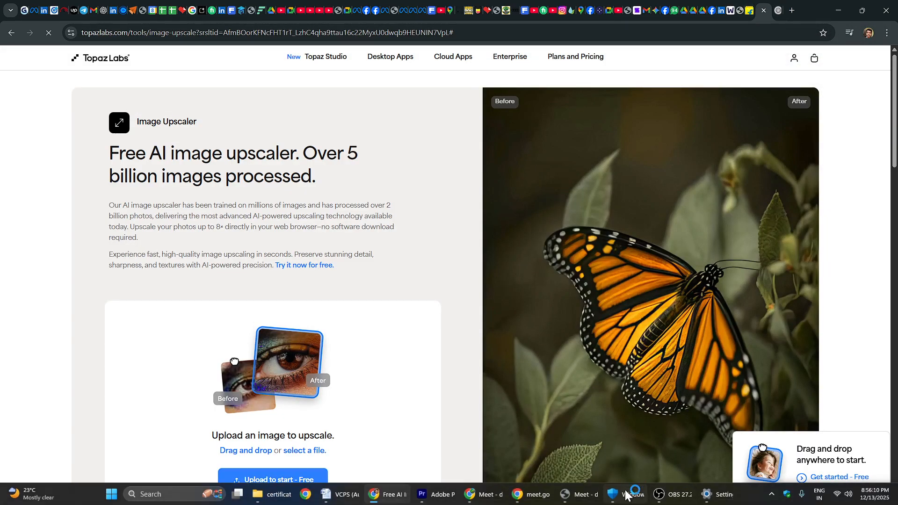
pyautogui.click(468, 498)
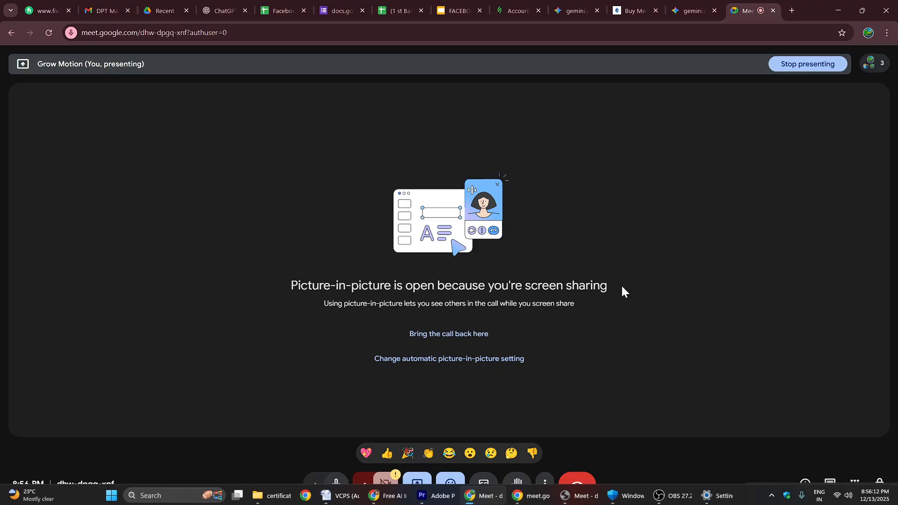
# Step: Switch from the Meet call to the main browser window and bring up the Meta Business Suite home page
pyautogui.click(537, 496)
pyautogui.click(540, 488)
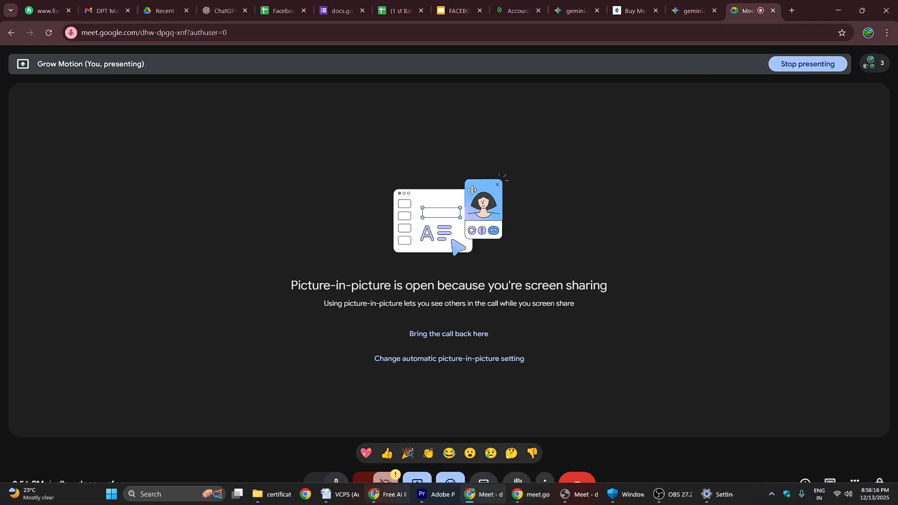
pyautogui.click(522, 497)
pyautogui.click(542, 490)
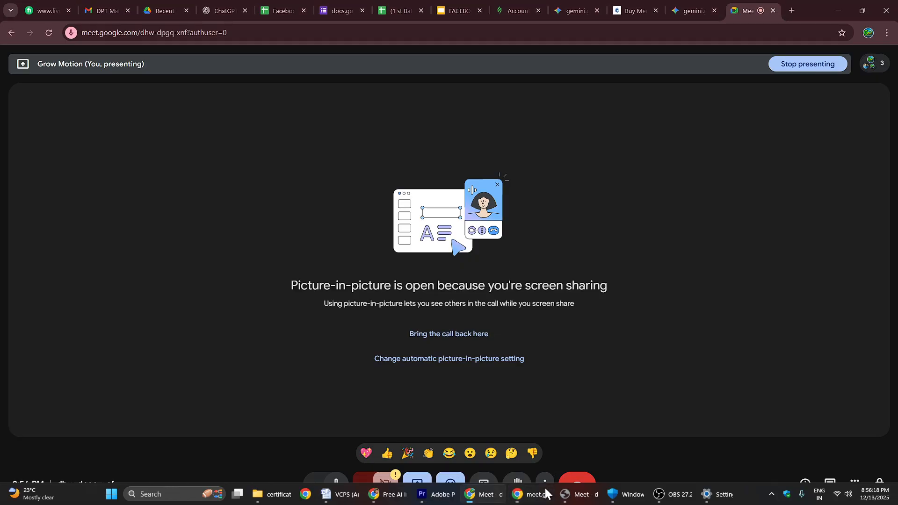
pyautogui.click(372, 495)
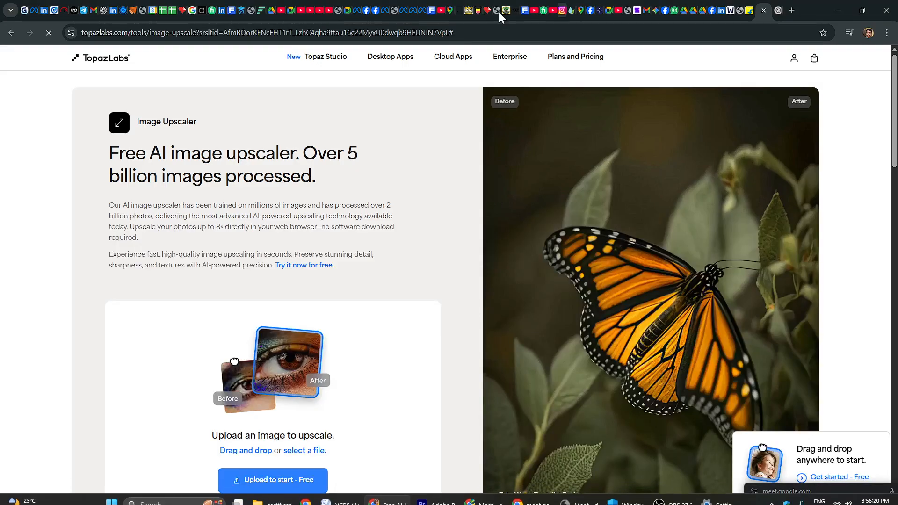
pyautogui.click(711, 8)
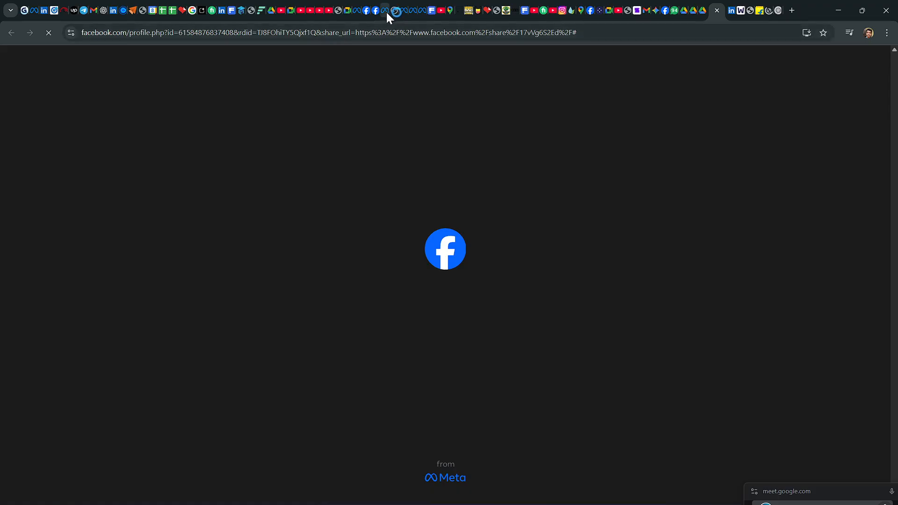
pyautogui.click(385, 10)
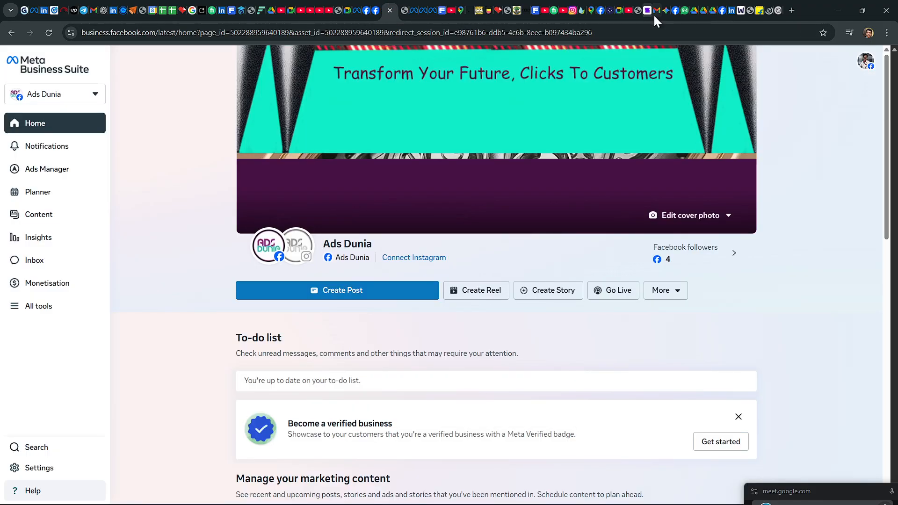
# Step: Return to the whiteboard, complete the business heading as "Facebook Buisness ( Meta busness Suite )" and deselect it
pyautogui.click(740, 9)
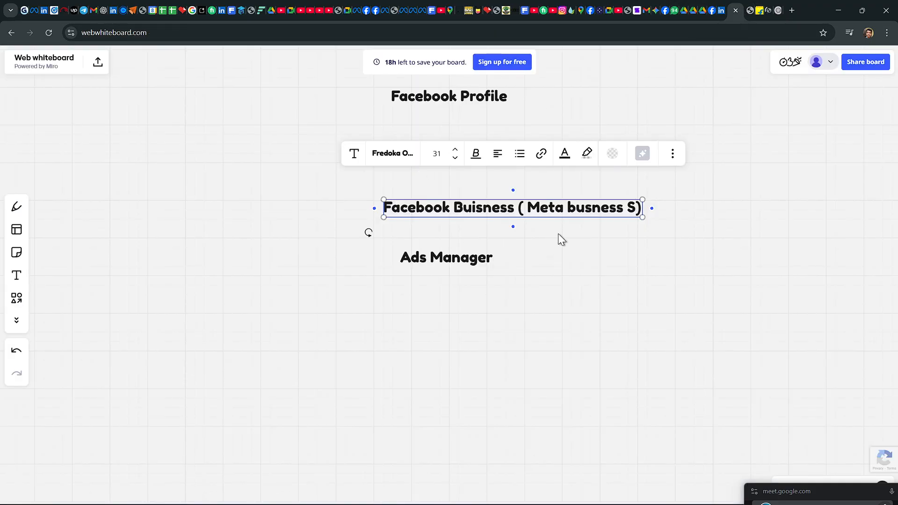
pyautogui.write('uite')
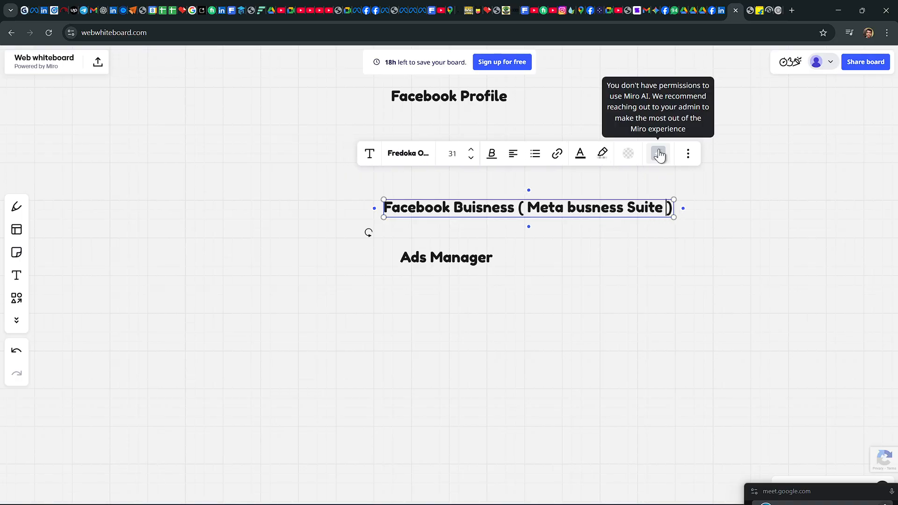
pyautogui.click(747, 218)
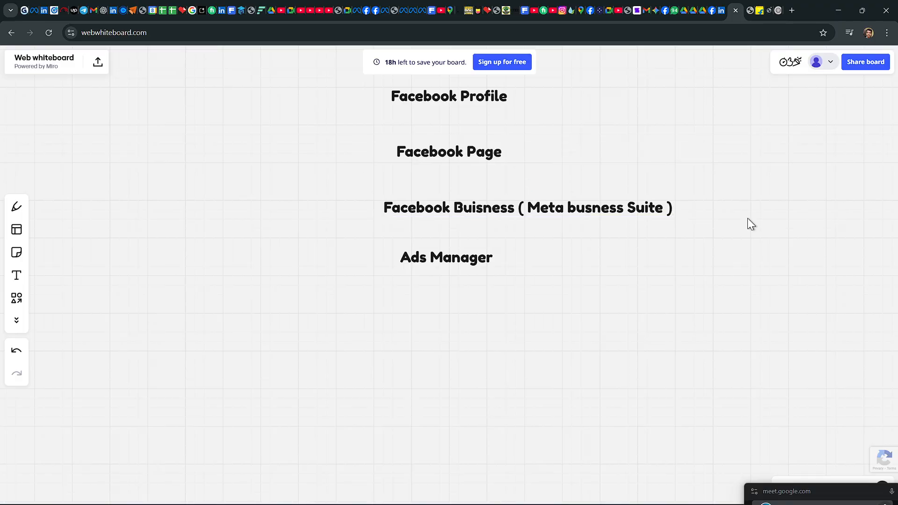
# Step: Move the Facebook Buisness heading left so it is roughly centred between Facebook Page and Ads Manager, and deselect it
pyautogui.click(438, 207)
pyautogui.moveTo(444, 209); pyautogui.dragTo(376, 207)
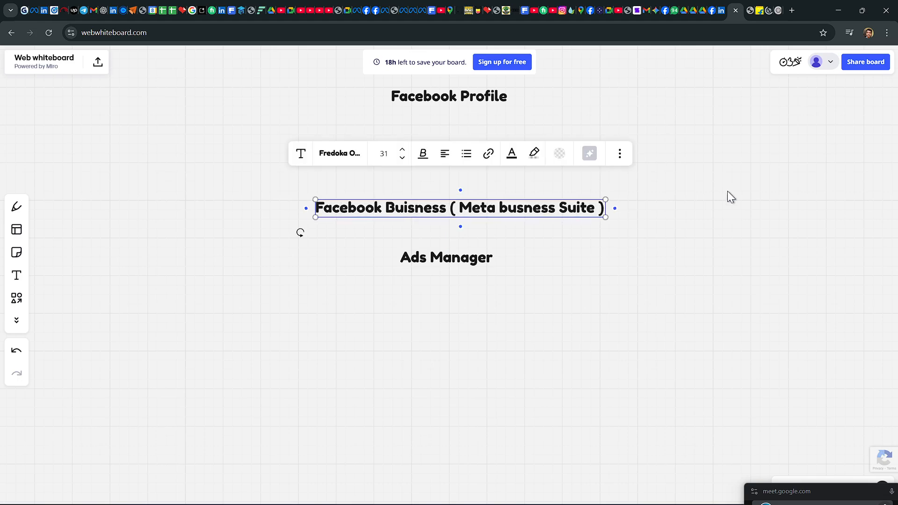
pyautogui.click(730, 197)
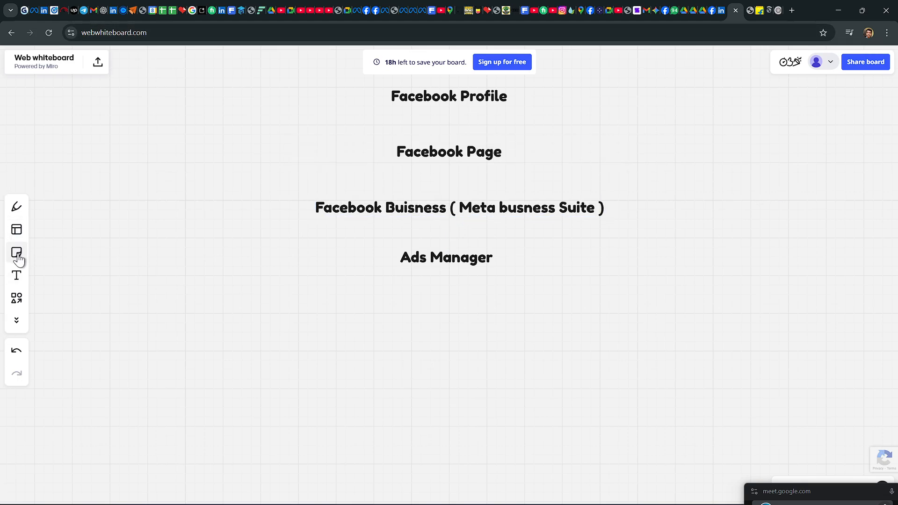
# Step: Draw a straight arrow from the Facebook Profile heading down to the Facebook Page heading
pyautogui.click(17, 207)
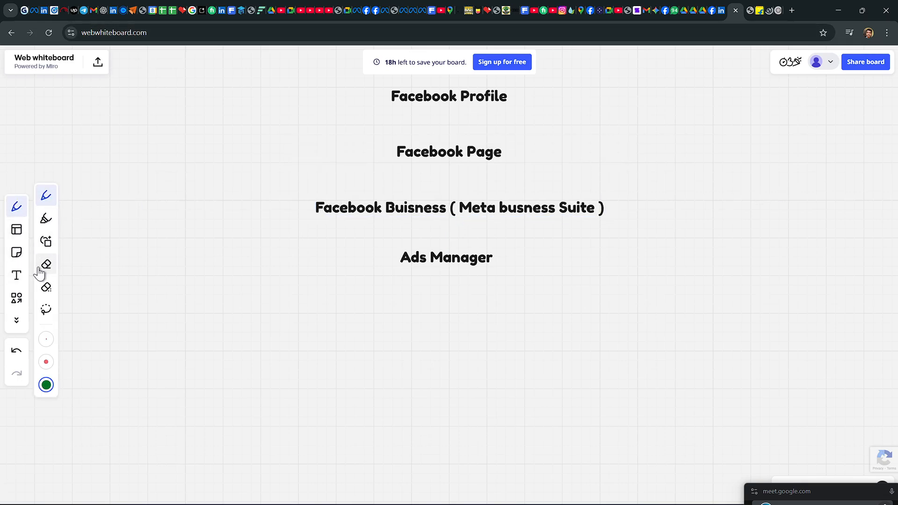
pyautogui.click(19, 299)
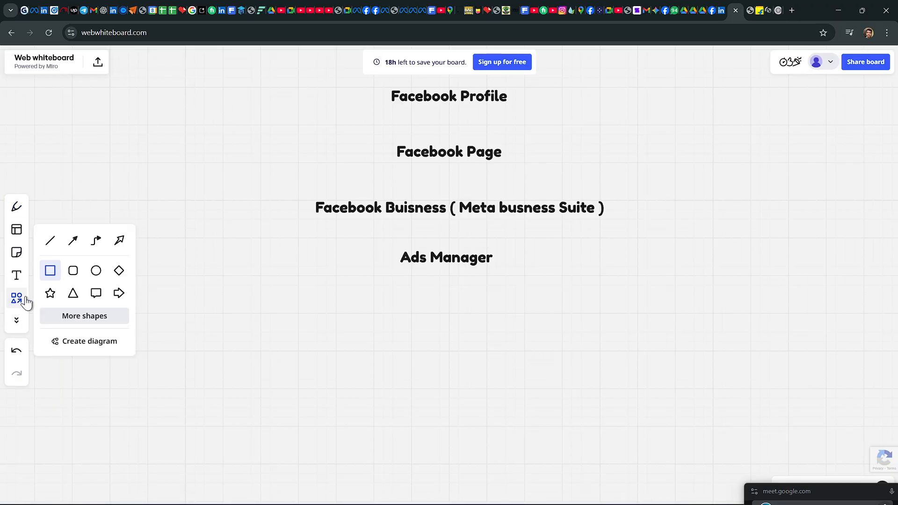
pyautogui.click(77, 242)
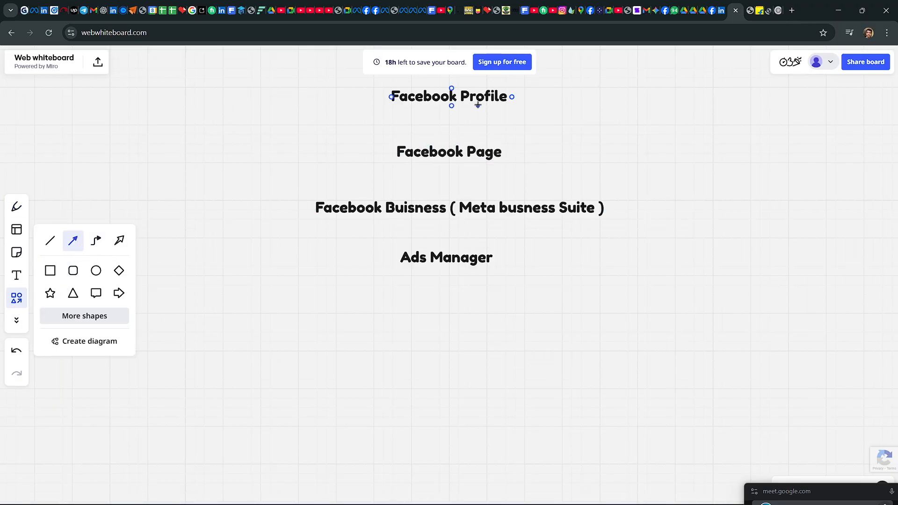
pyautogui.moveTo(451, 106); pyautogui.dragTo(451, 143)
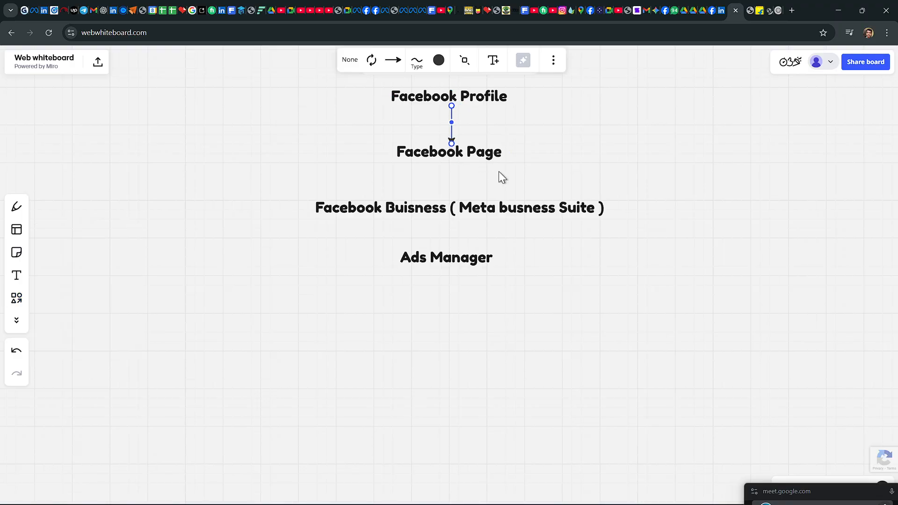
pyautogui.click(450, 163)
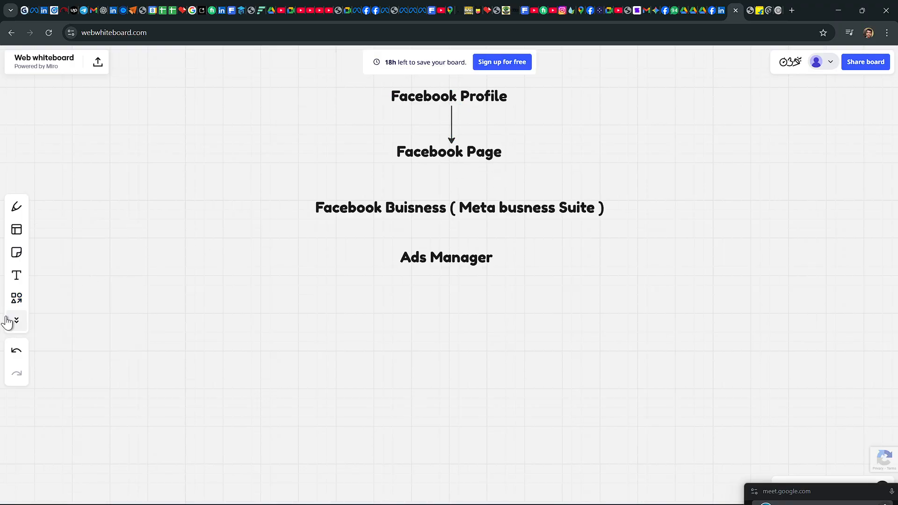
# Step: Draw a straight arrow from the Facebook Page heading down to the Facebook Buisness heading
pyautogui.click(16, 299)
pyautogui.click(74, 246)
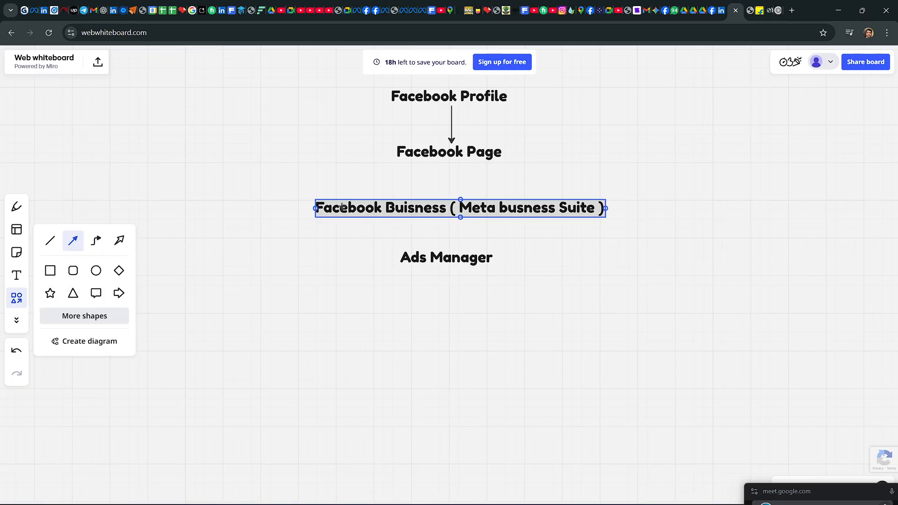
pyautogui.moveTo(450, 162); pyautogui.dragTo(451, 198)
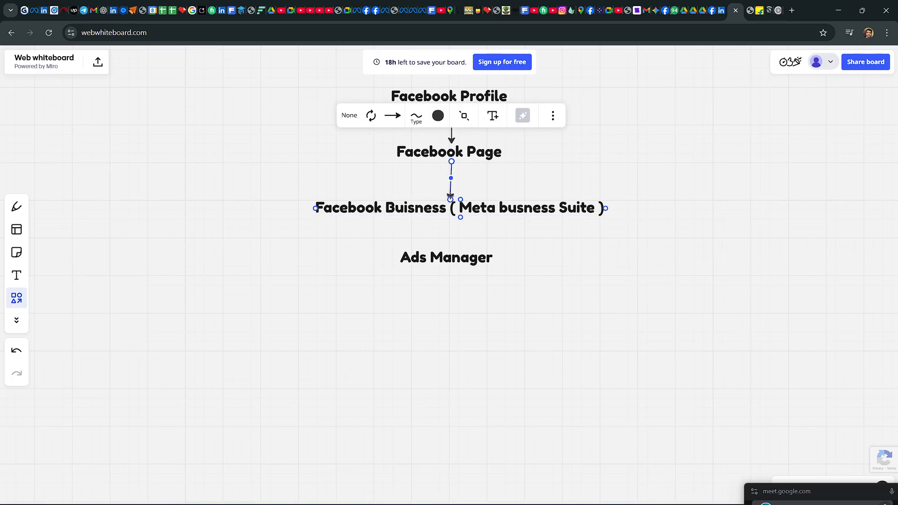
# Step: Draw a straight arrow from the Facebook Buisness heading down to the Ads Manager heading and deselect it
pyautogui.click(17, 298)
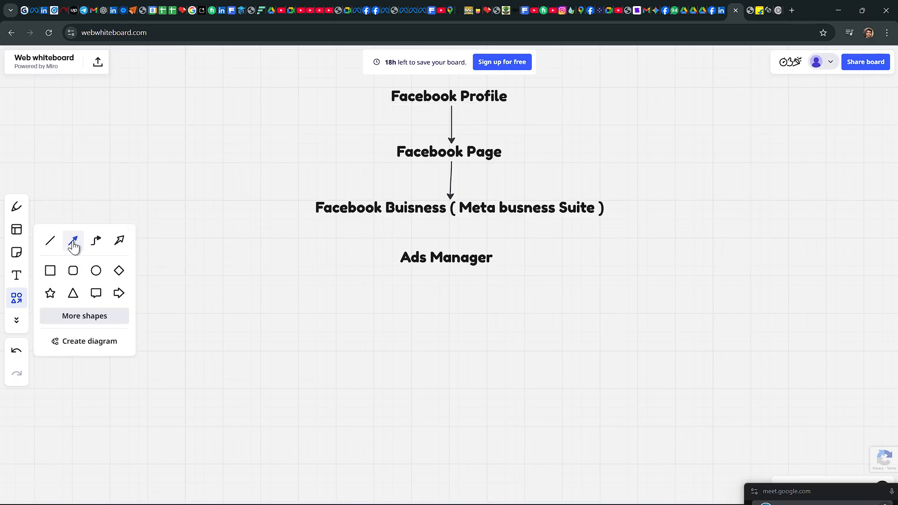
pyautogui.moveTo(451, 218); pyautogui.dragTo(449, 249)
pyautogui.click(602, 254)
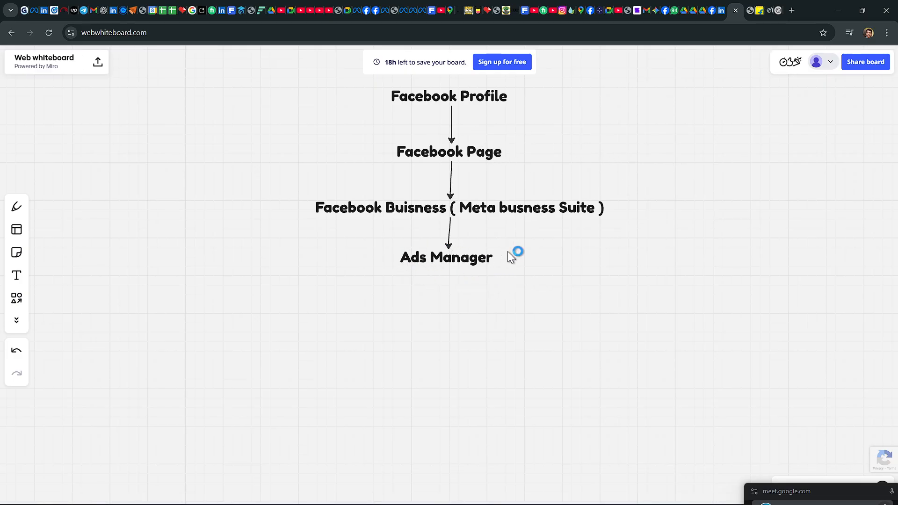
pyautogui.scroll(-2, 534, 240)
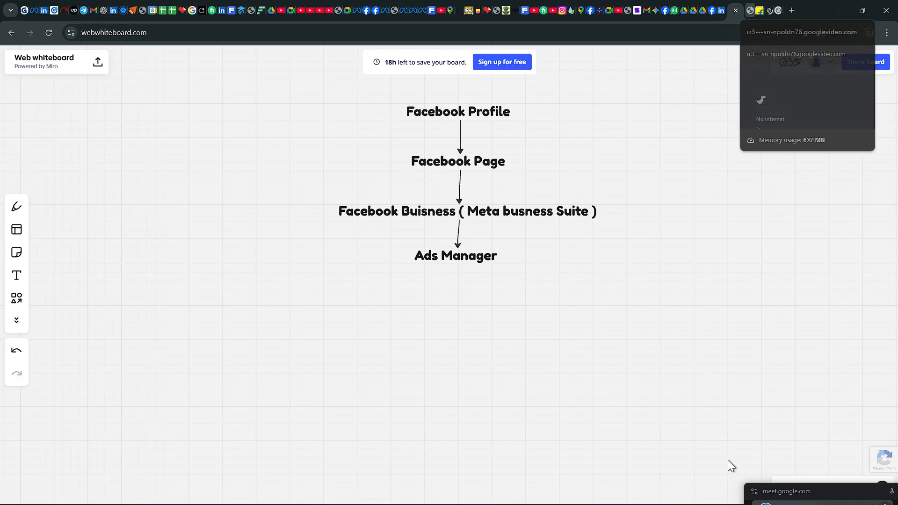
pyautogui.moveTo(865, 490)
pyautogui.moveTo(578, 493)
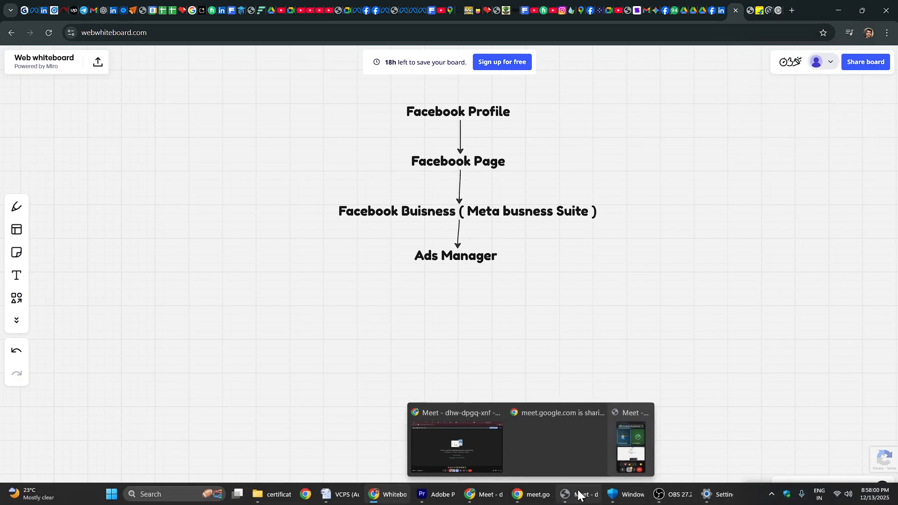
pyautogui.click(515, 493)
pyautogui.click(542, 489)
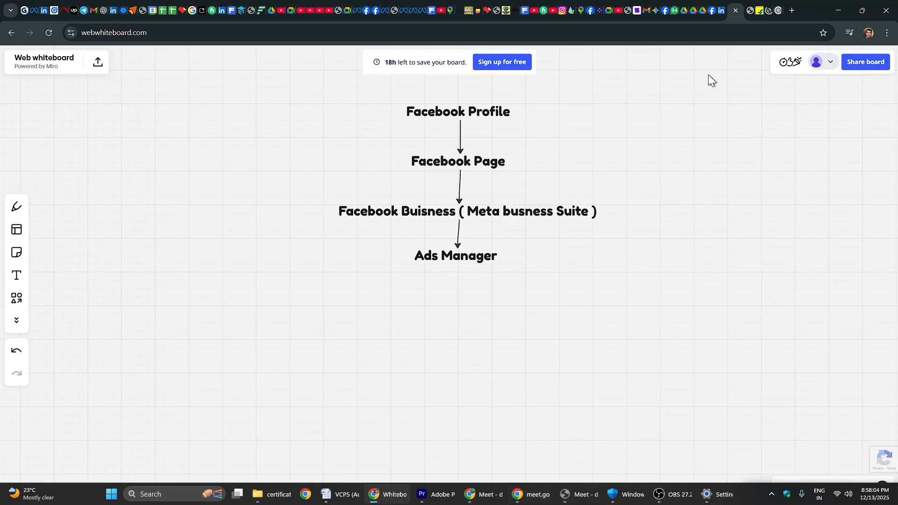
# Step: Switch to Facebook, show the list of managed Pages and open Meta Business Suite from there
pyautogui.click(669, 10)
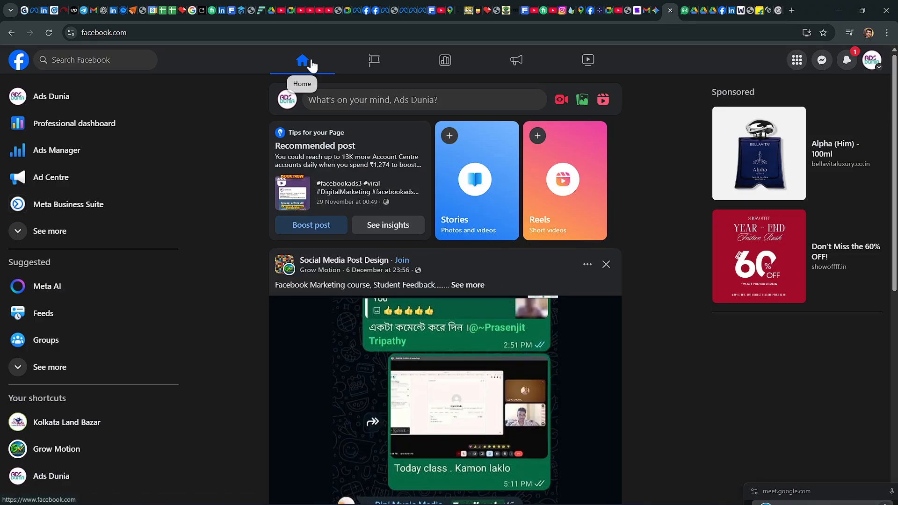
pyautogui.click(385, 66)
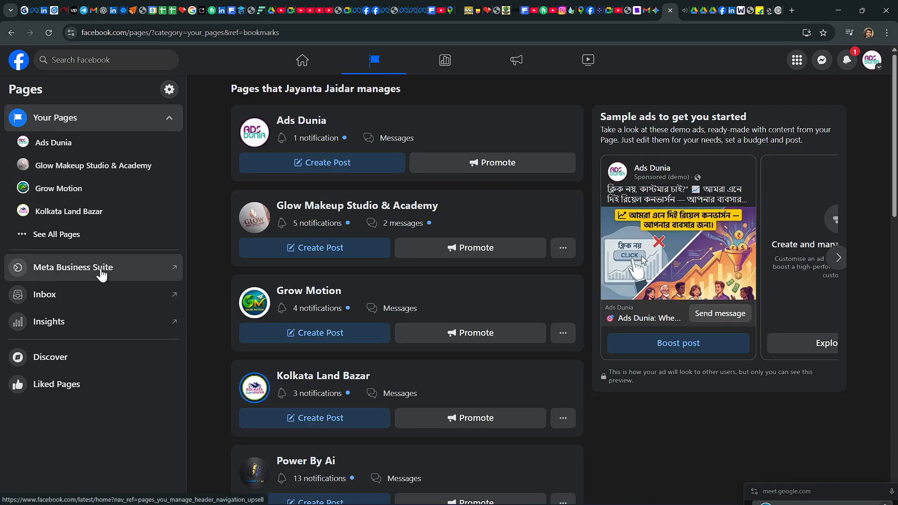
pyautogui.click(101, 273)
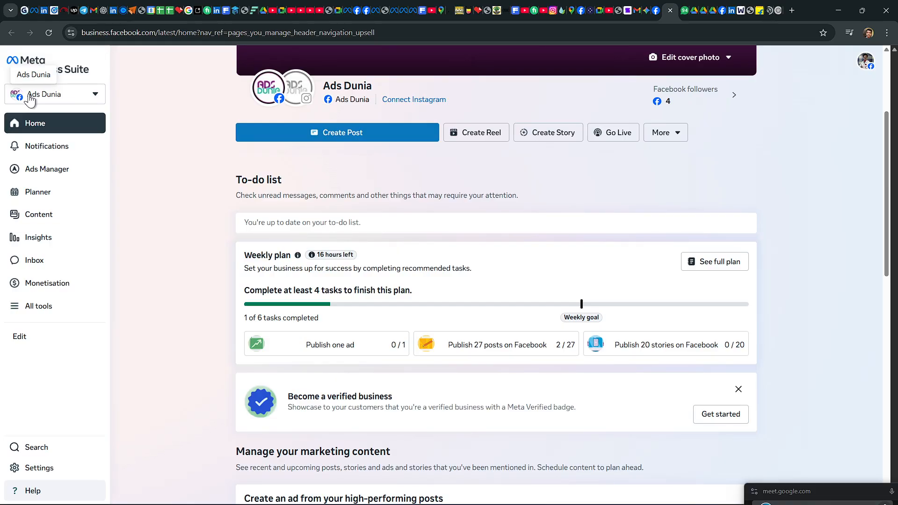
# Step: Open the form for creating a business portfolio, point out its portfolio name and surname fields, and close it without creating anything
pyautogui.click(95, 100)
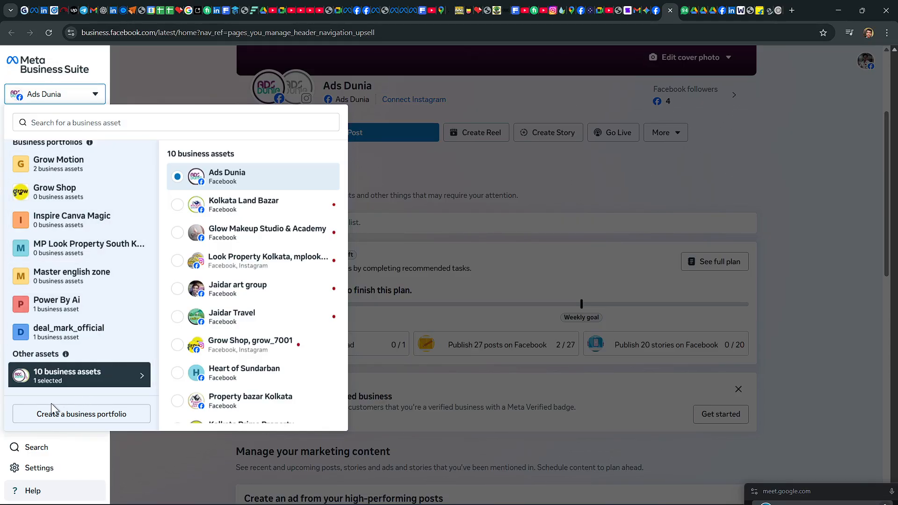
pyautogui.click(127, 416)
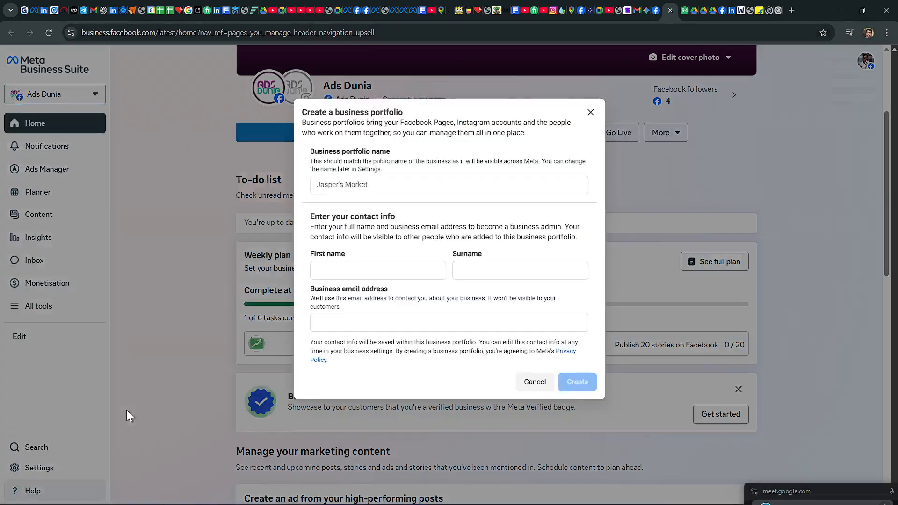
pyautogui.click(330, 184)
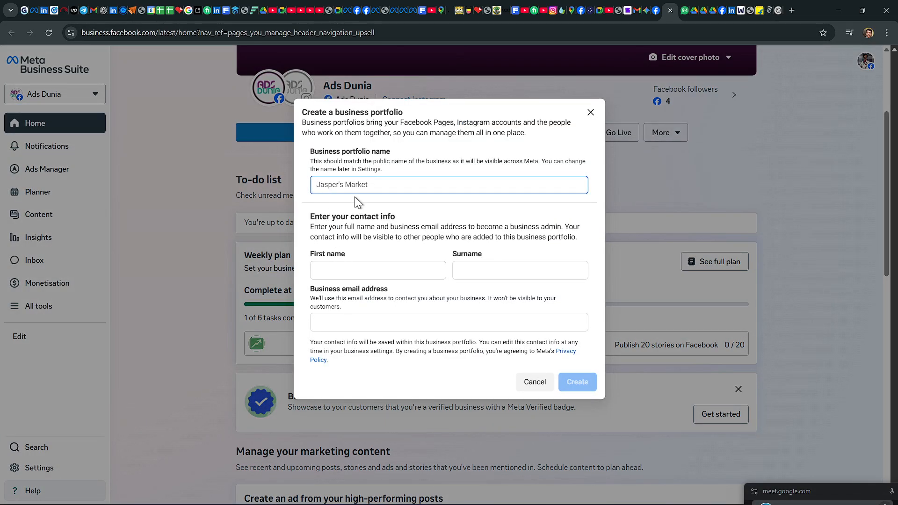
pyautogui.click(467, 270)
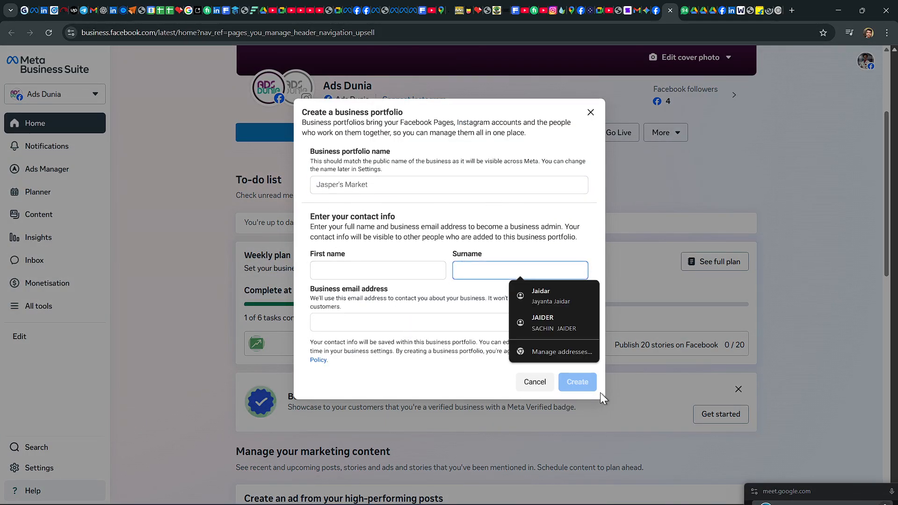
pyautogui.click(590, 112)
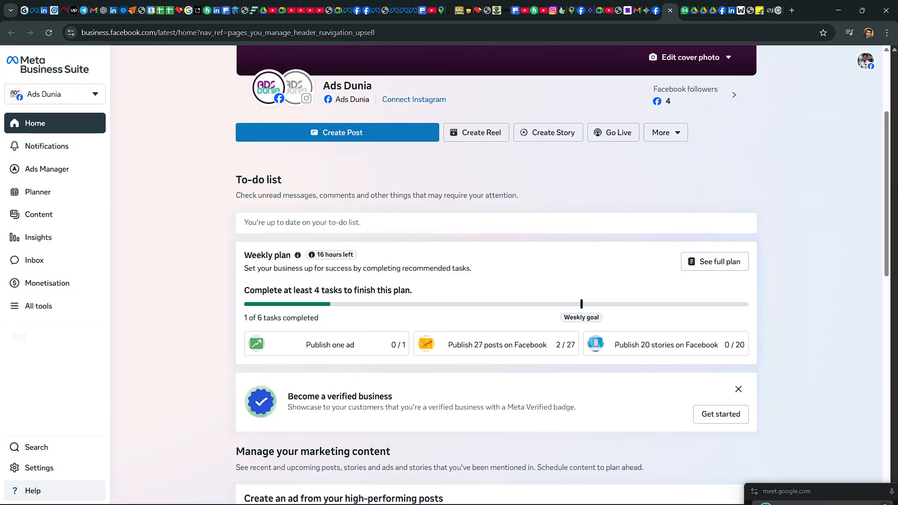
# Step: Open the Campaigns view of Ads Manager from Meta Business Suite
pyautogui.moveTo(345, 504)
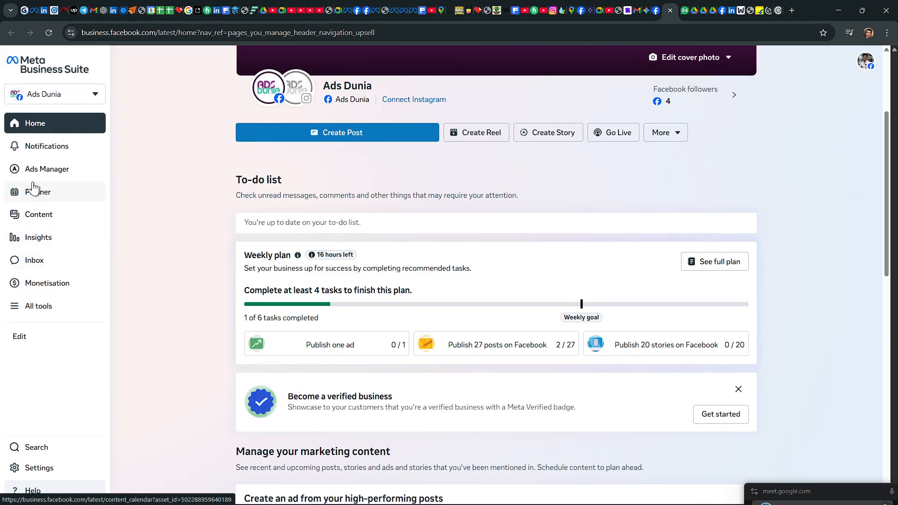
pyautogui.click(58, 172)
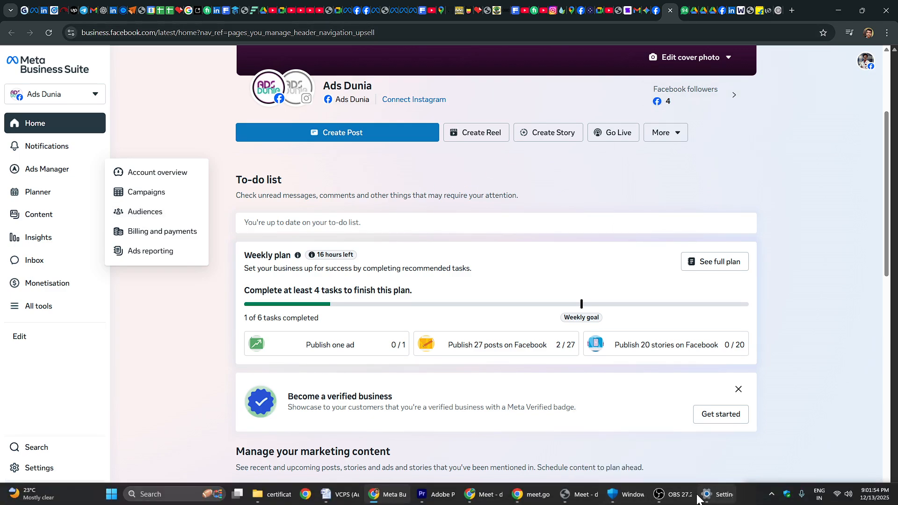
pyautogui.moveTo(484, 493)
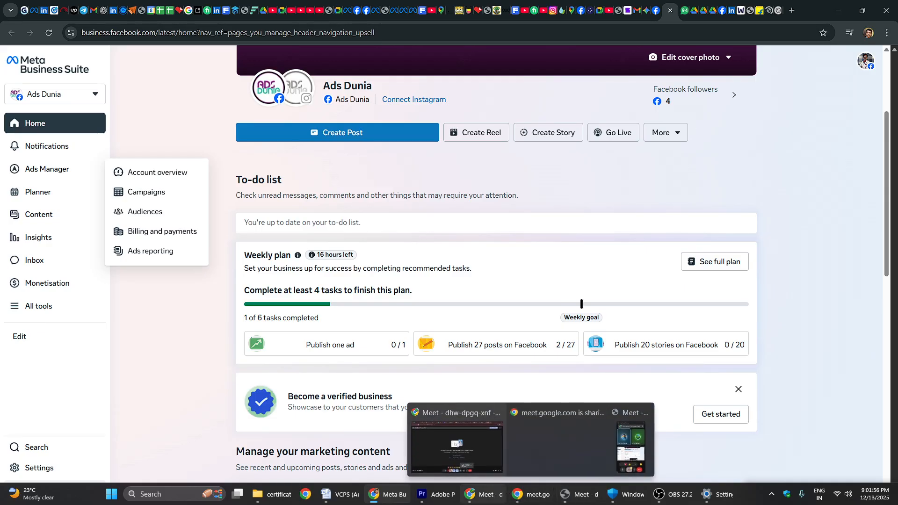
pyautogui.click(552, 462)
pyautogui.click(540, 489)
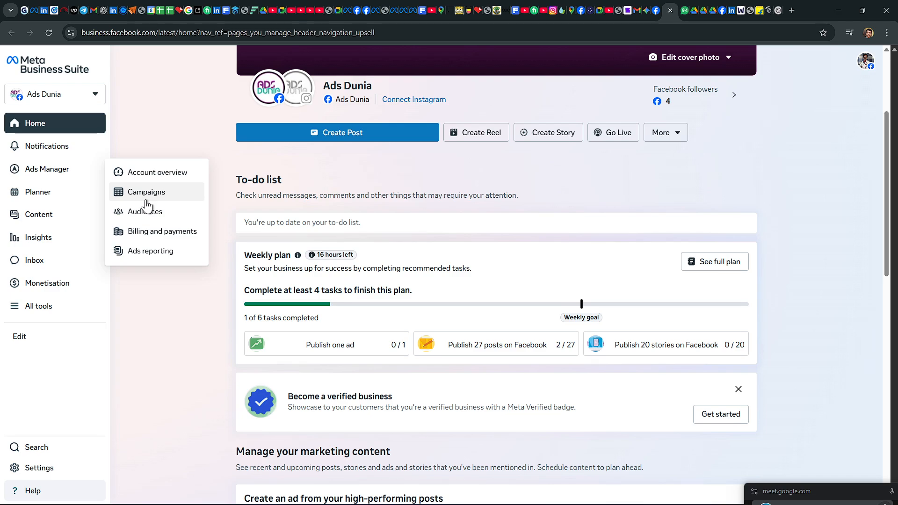
pyautogui.click(146, 193)
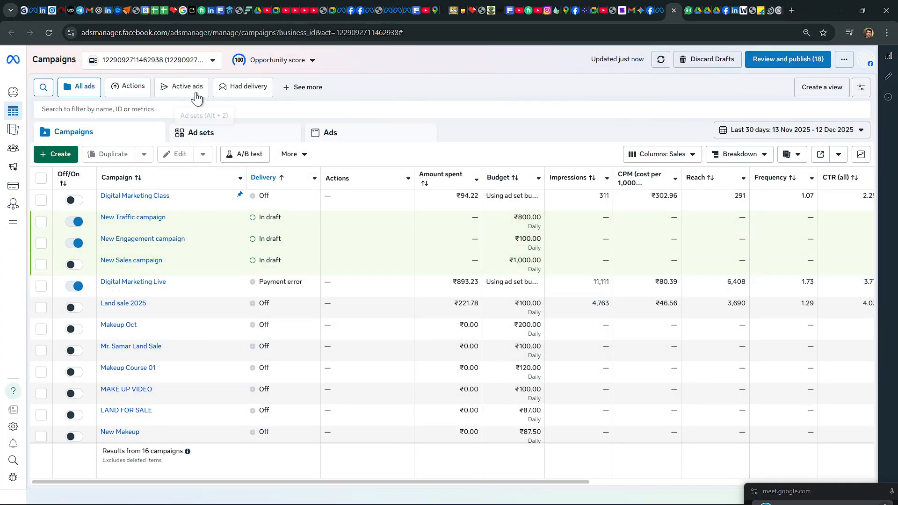
# Step: Switch Ads Manager to the ad account in the Grow Shop business portfolio and dismiss the notice about hidden total results
pyautogui.click(212, 64)
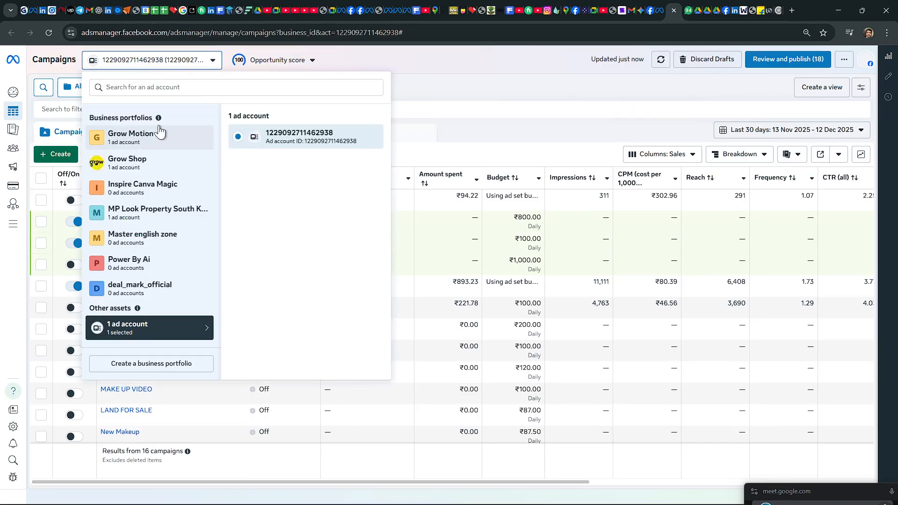
pyautogui.click(140, 162)
pyautogui.click(138, 187)
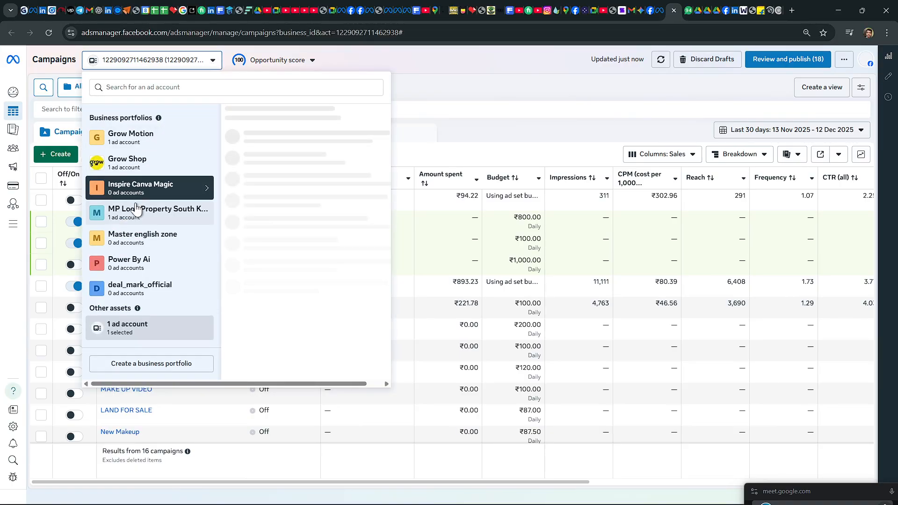
pyautogui.click(135, 162)
pyautogui.click(289, 159)
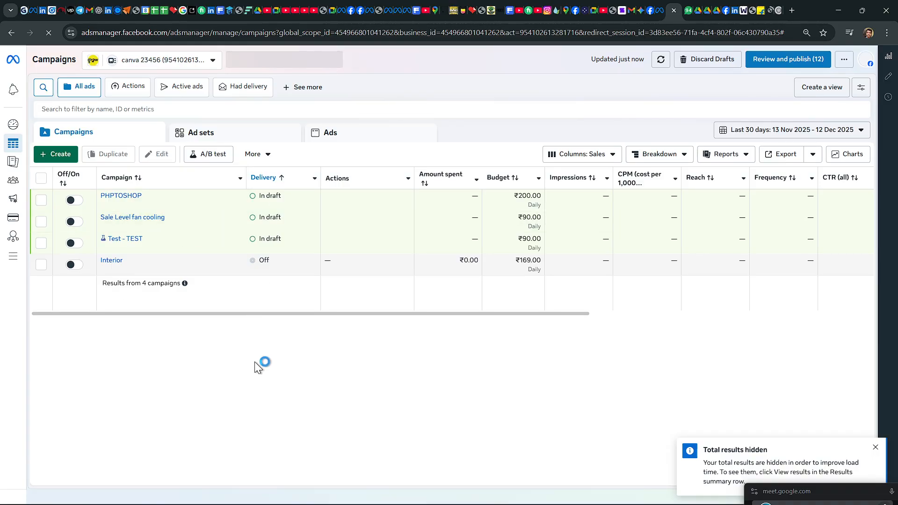
pyautogui.click(875, 447)
# Step: Point out the campaigns table, the opportunity score details and the Ads Manager navigation entries such as Audiences, then close the overlays
pyautogui.moveTo(543, 371); pyautogui.dragTo(504, 273)
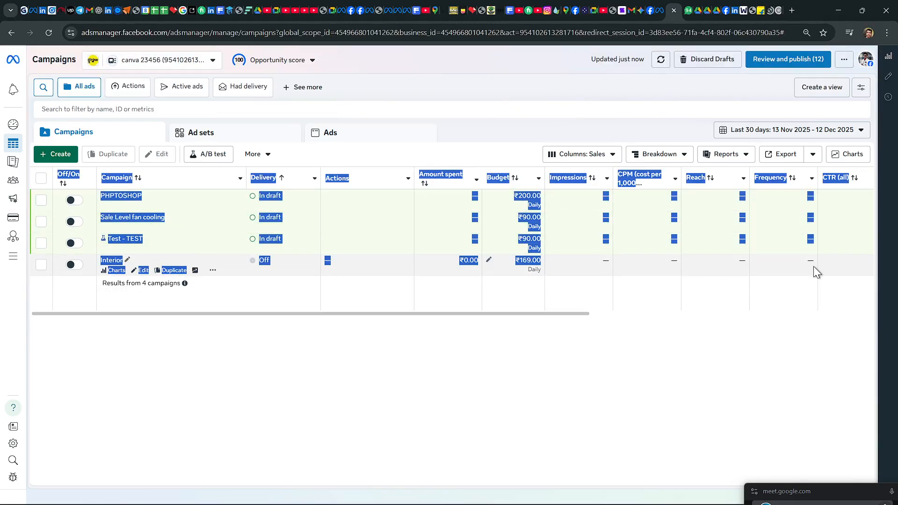
pyautogui.click(608, 396)
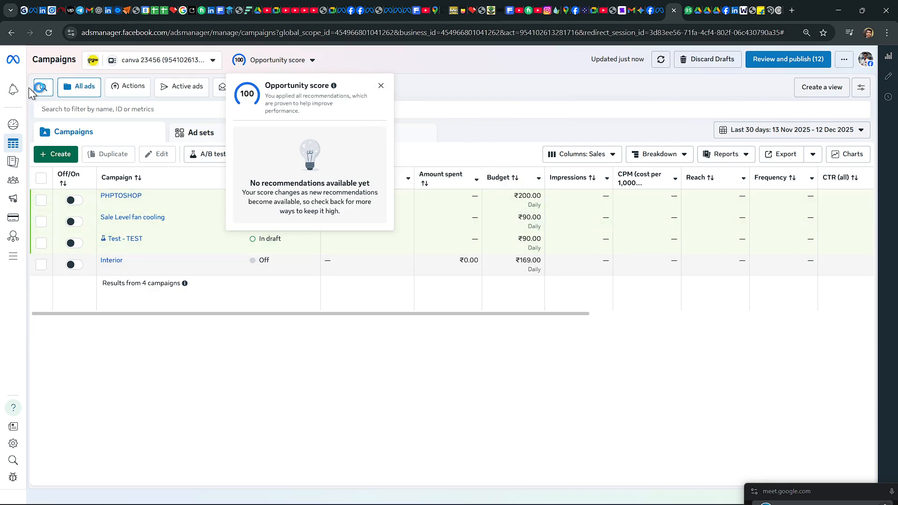
pyautogui.moveTo(17, 95)
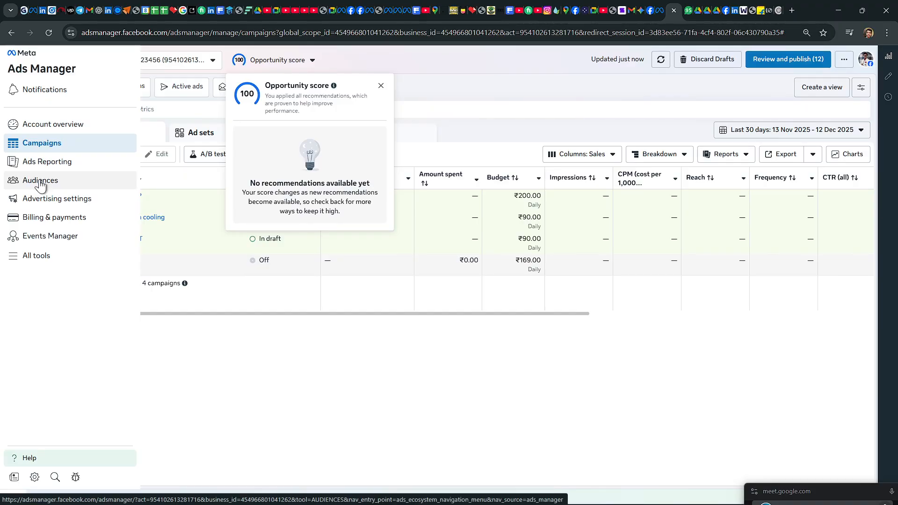
pyautogui.click(268, 374)
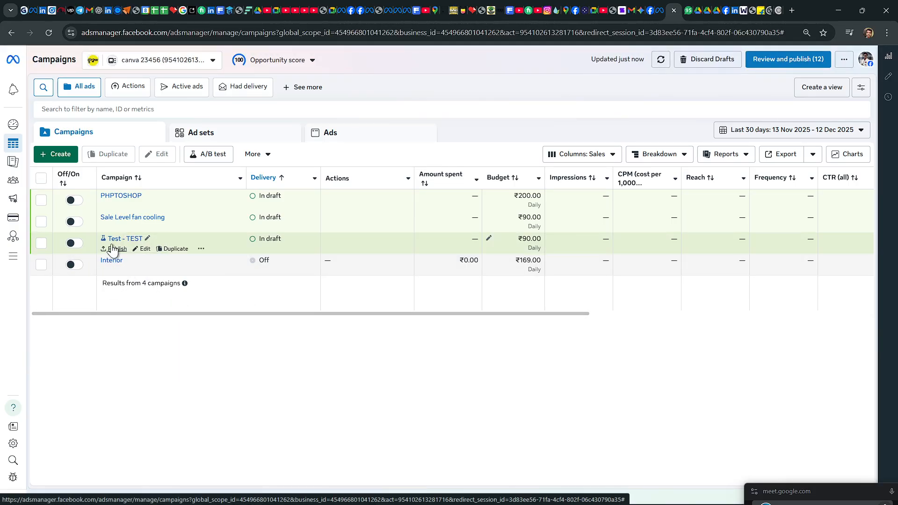
# Step: Start creating a new campaign in the Grow Shop ad account
pyautogui.click(66, 156)
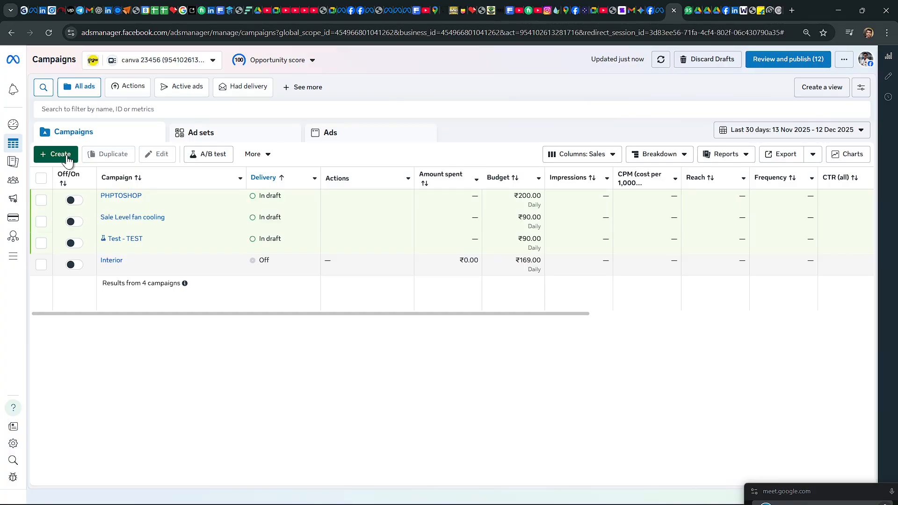
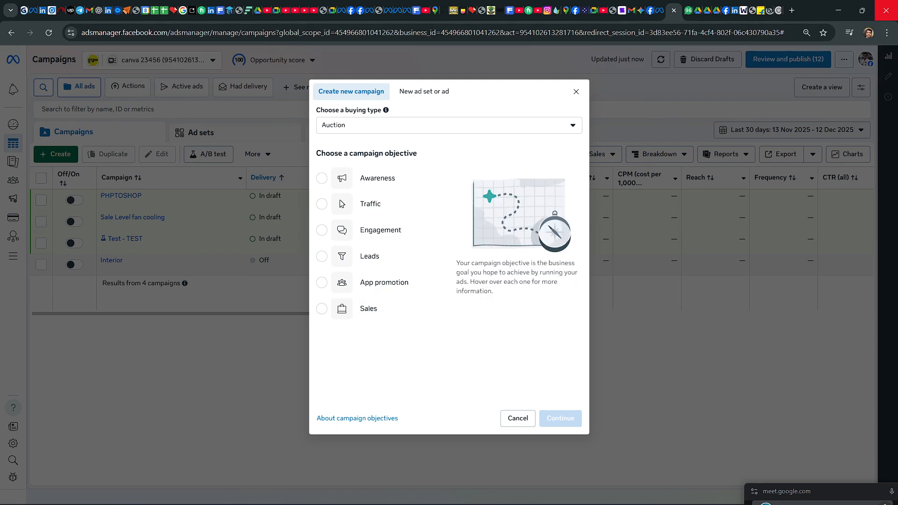
# Step: Switch to WhatsApp and open the marketing funnel diagram image shared in the FACEBOOK MARKETING group
pyautogui.click(688, 10)
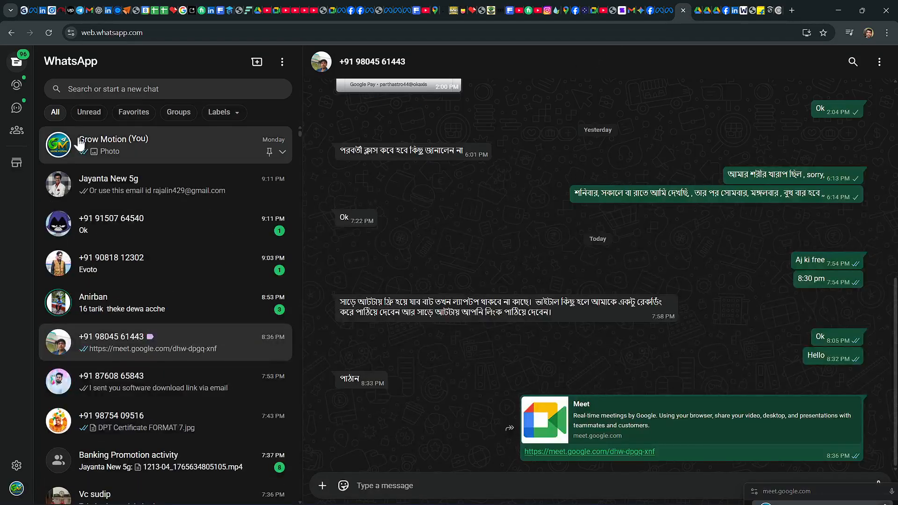
pyautogui.click(170, 115)
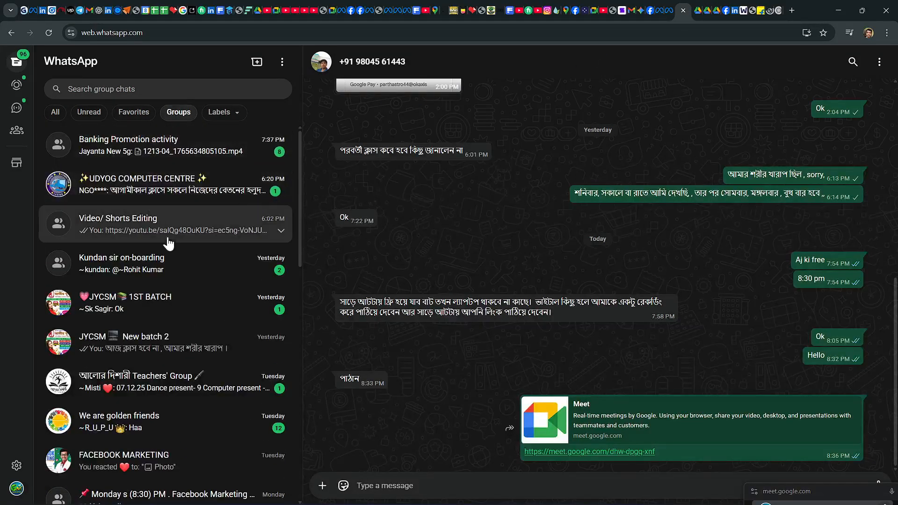
pyautogui.scroll(-3, 173, 254)
pyautogui.click(156, 316)
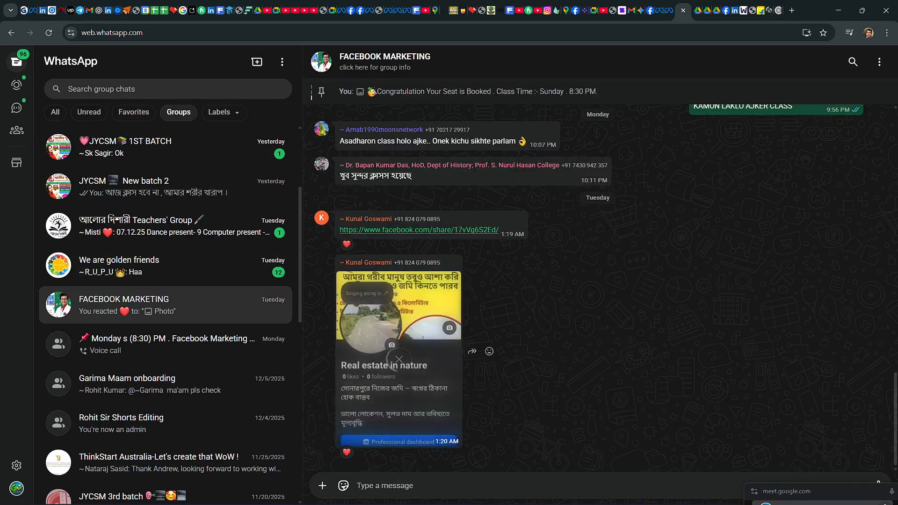
pyautogui.scroll(5, 625, 335)
pyautogui.click(773, 257)
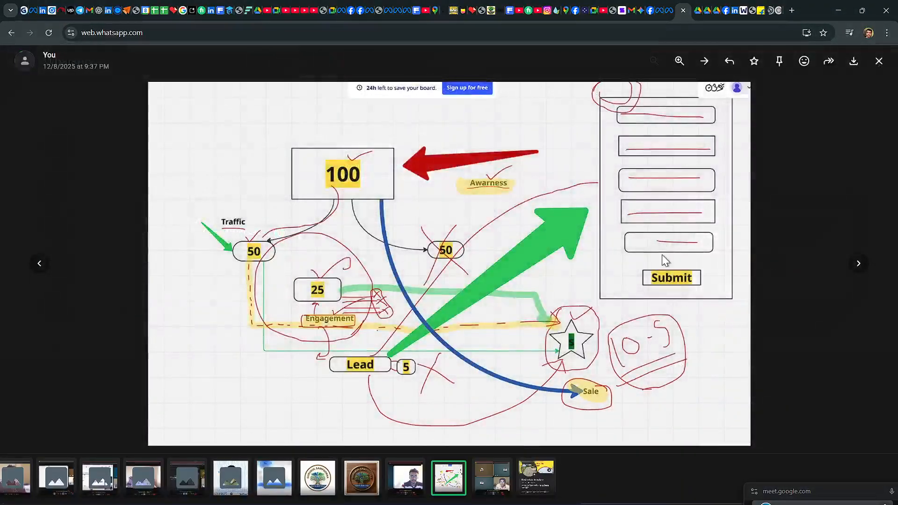
pyautogui.click(795, 163)
pyautogui.click(807, 226)
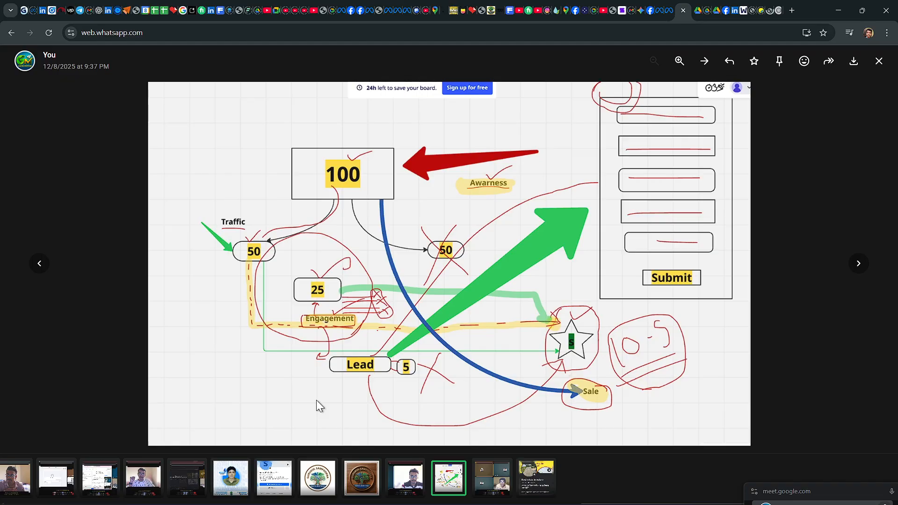
# Step: Return to Meta Business Suite and open the Ads Manager Campaigns view from the Power By Ai portfolio
pyautogui.click(725, 10)
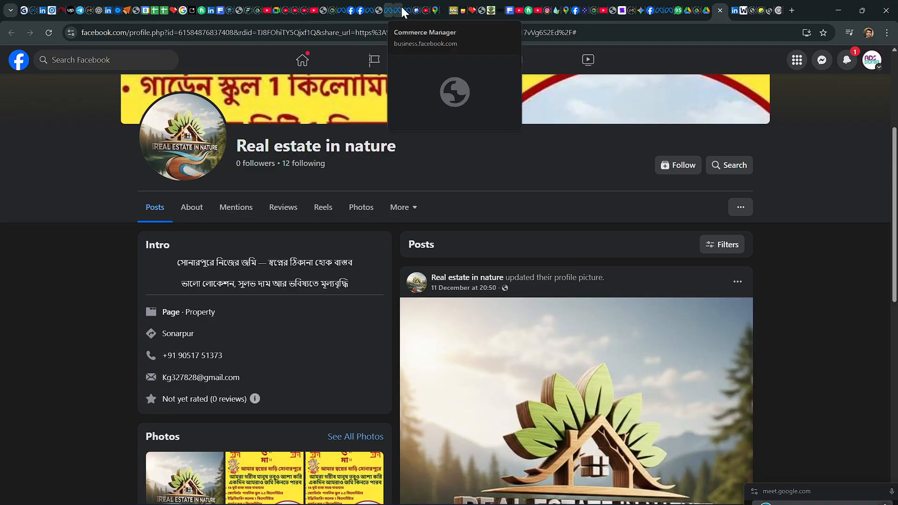
pyautogui.click(374, 10)
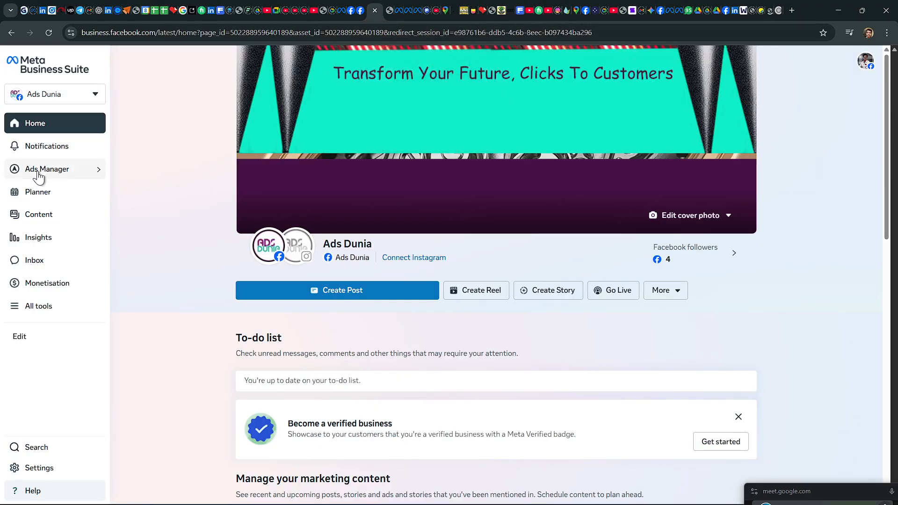
pyautogui.moveTo(38, 176)
pyautogui.click(398, 10)
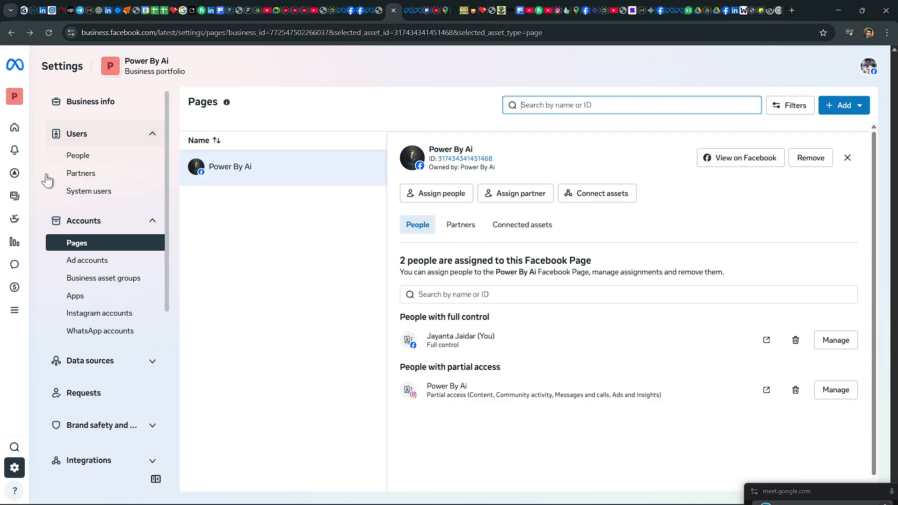
pyautogui.moveTo(26, 179)
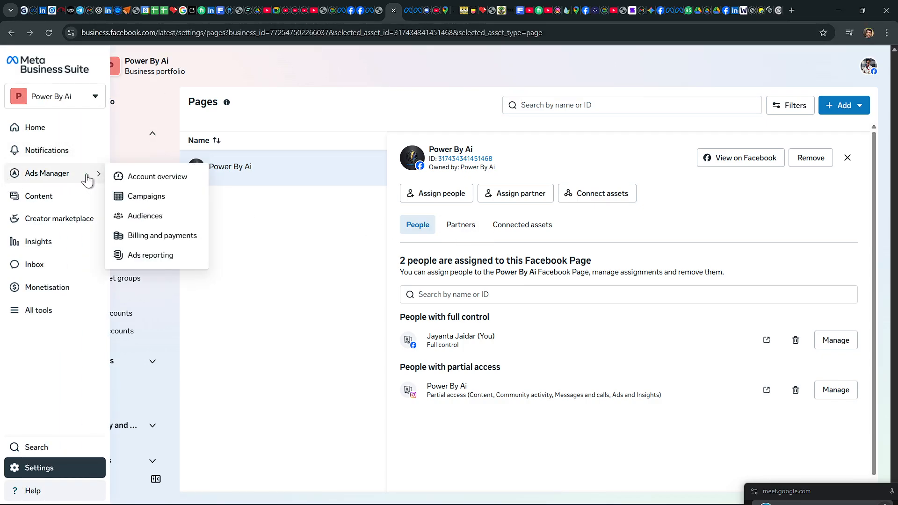
pyautogui.click(131, 198)
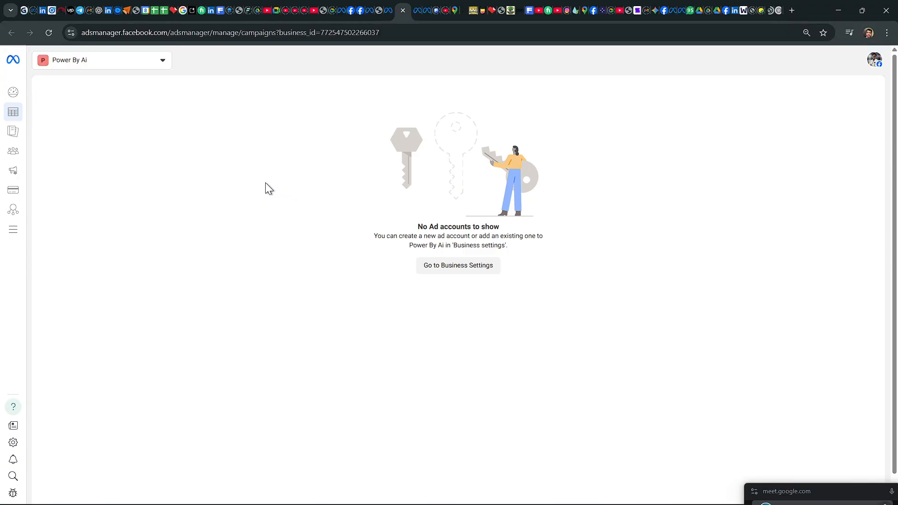
# Step: Change Ads Manager to the Grow Shop portfolio's ad account and dismiss the hidden total results notice
pyautogui.moveTo(105, 101)
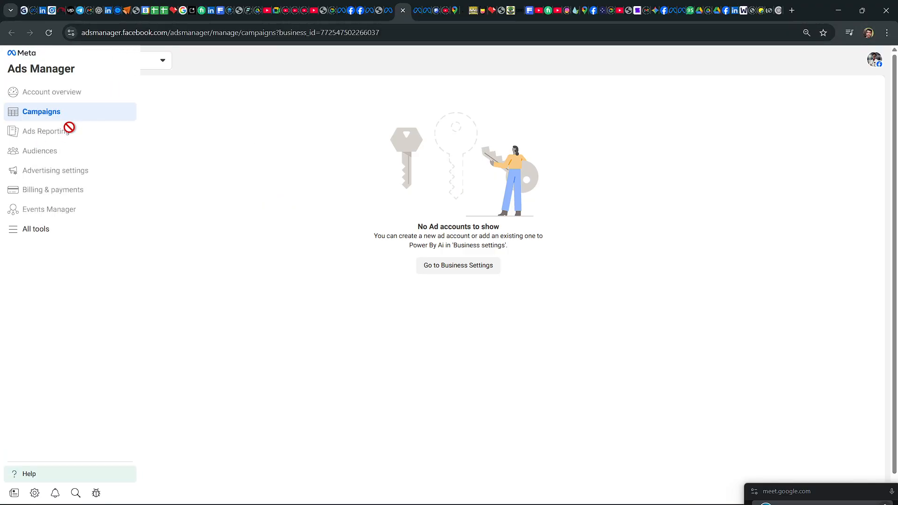
pyautogui.click(164, 67)
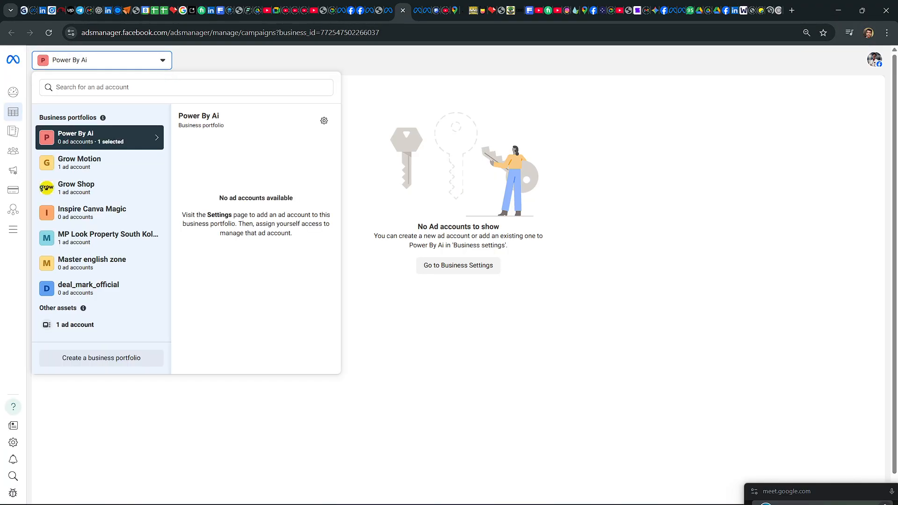
pyautogui.click(100, 171)
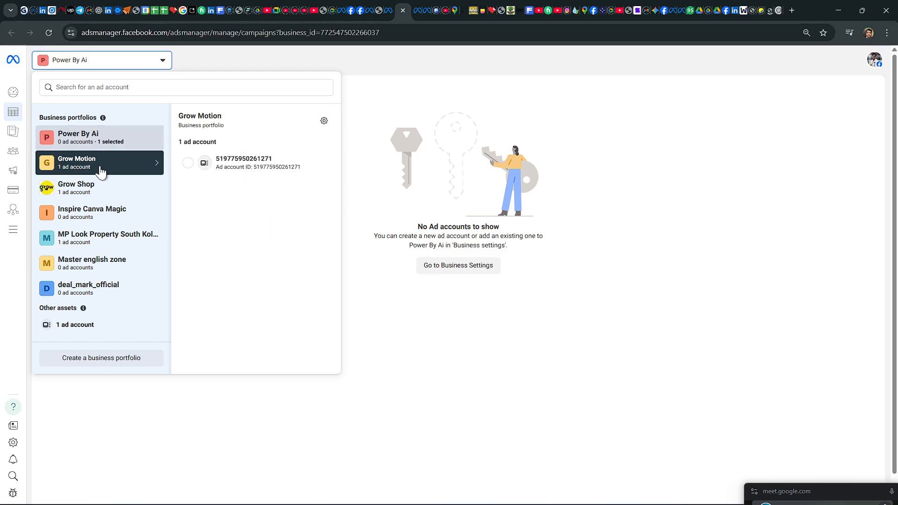
pyautogui.click(100, 187)
pyautogui.click(231, 164)
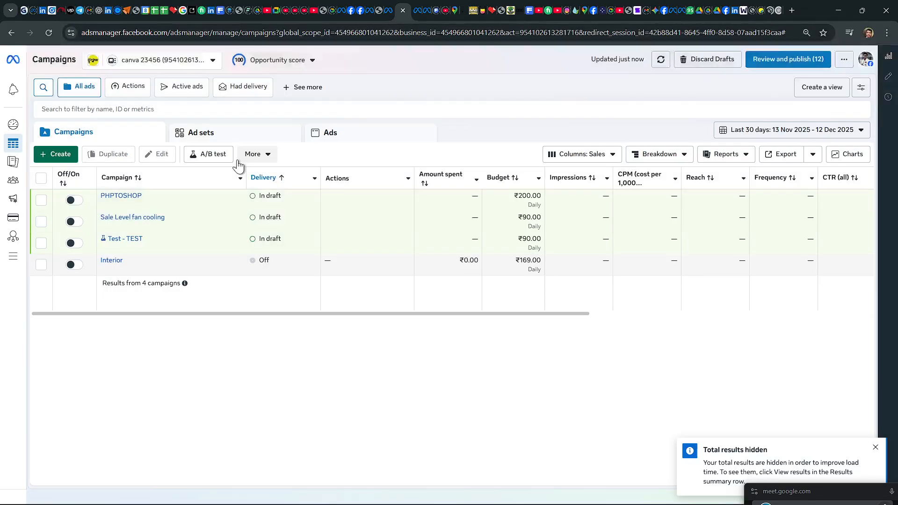
pyautogui.click(875, 447)
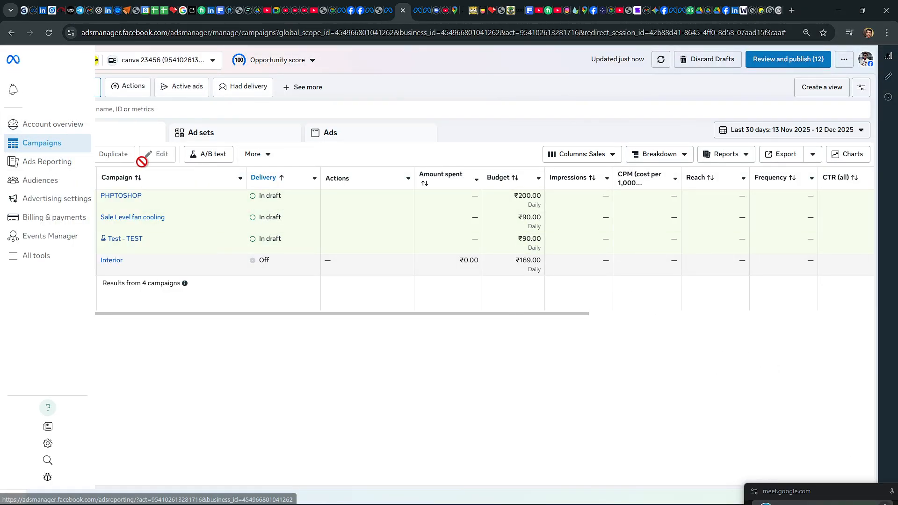
# Step: Start a new campaign and go through the Awareness, Engagement, Leads and Sales objectives one by one, selecting each
pyautogui.click(63, 155)
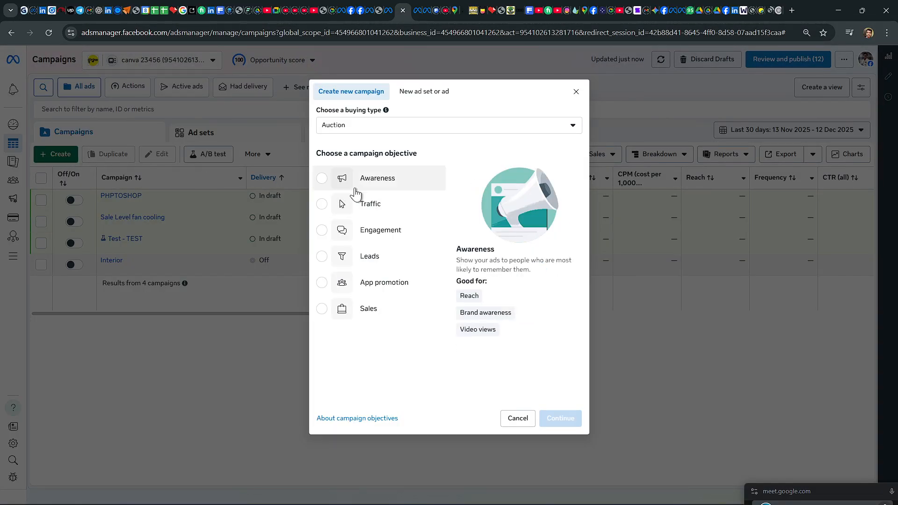
pyautogui.moveTo(375, 207)
pyautogui.click(322, 179)
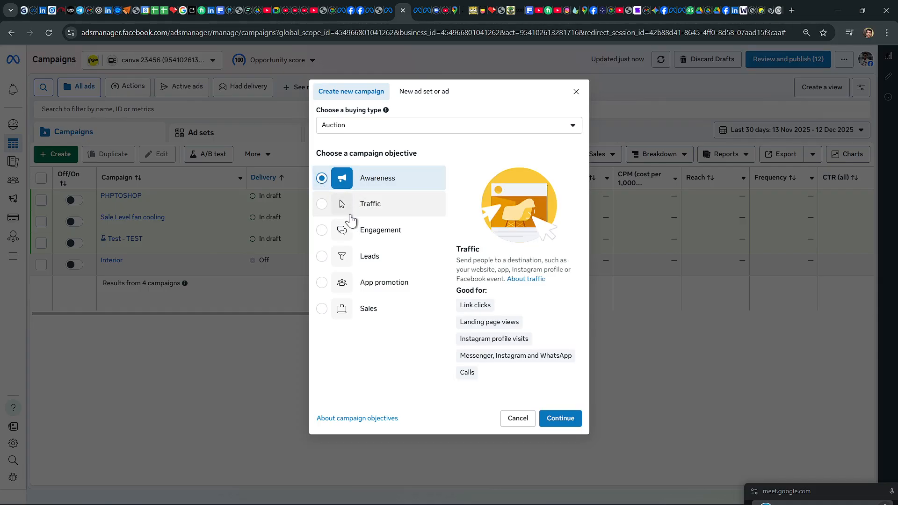
pyautogui.click(322, 231)
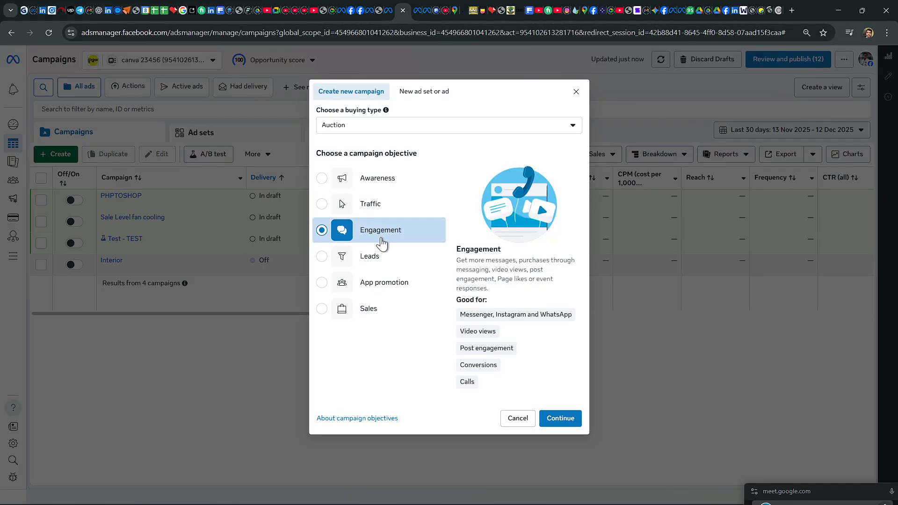
pyautogui.click(324, 258)
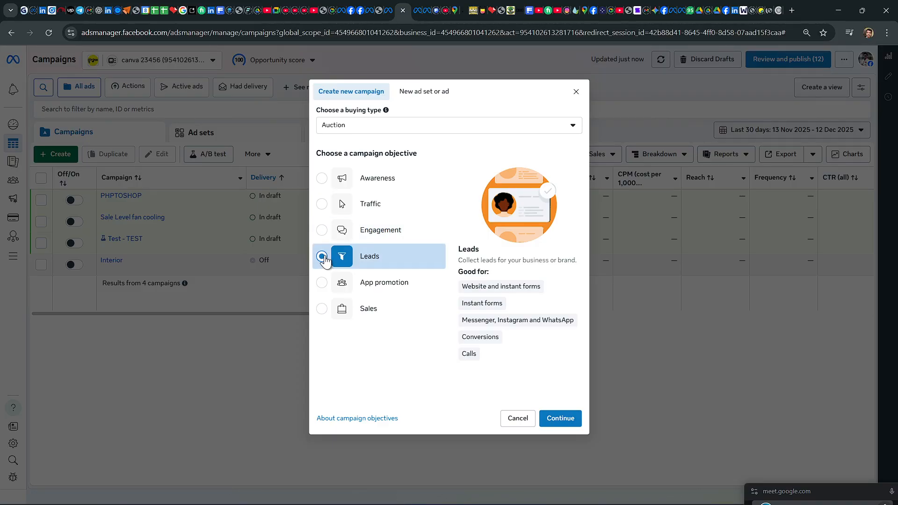
pyautogui.click(369, 312)
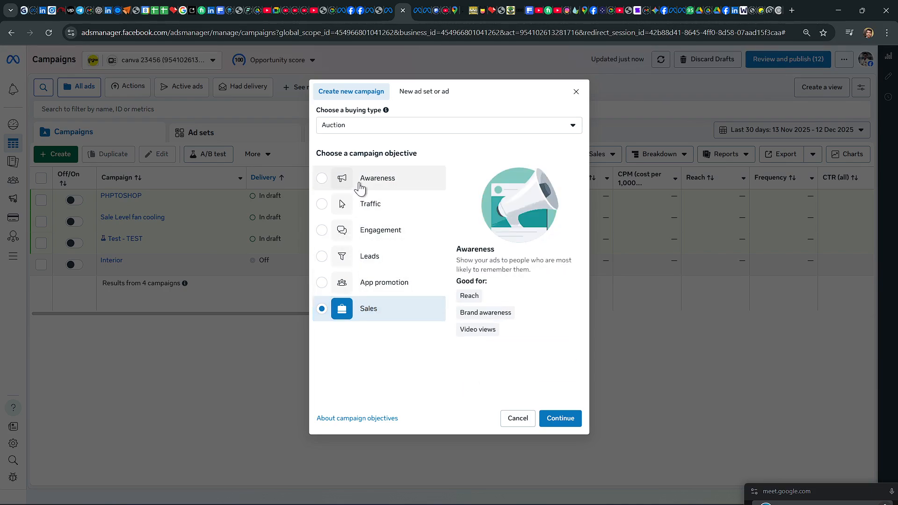
# Step: Compare the campaign objectives again by selecting Awareness, Engagement, Sales and Traffic in turn, ending on Sales
pyautogui.click(321, 183)
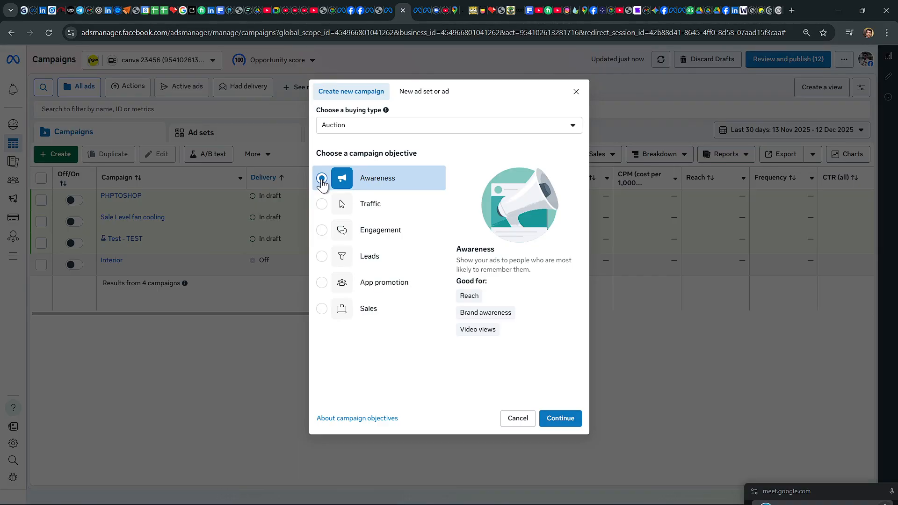
pyautogui.click(321, 231)
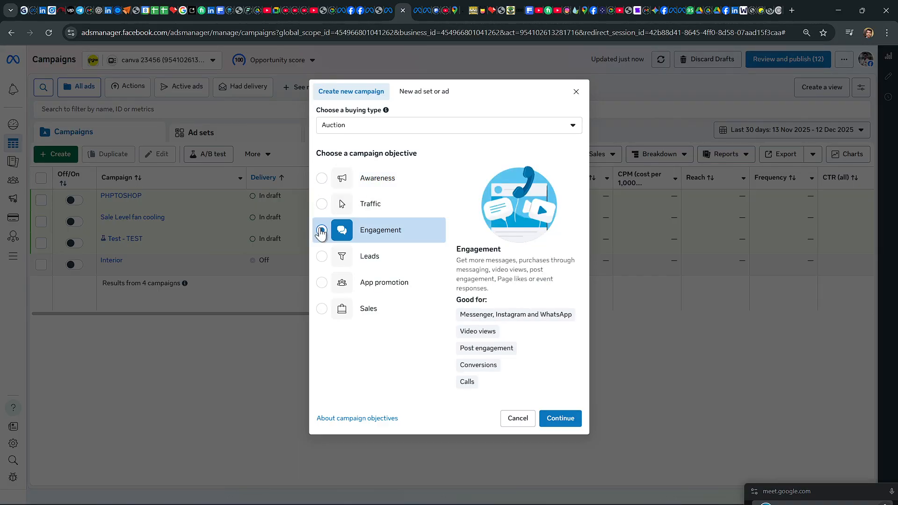
pyautogui.click(322, 309)
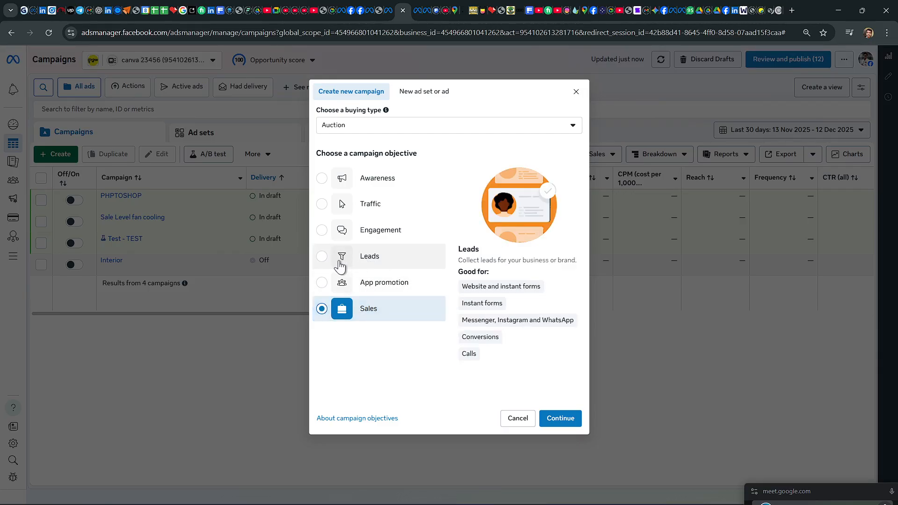
pyautogui.click(325, 214)
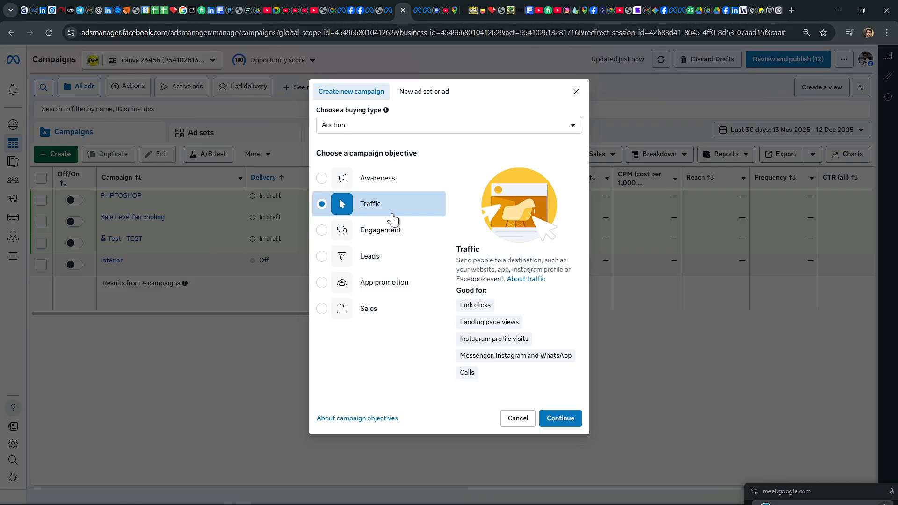
pyautogui.click(372, 184)
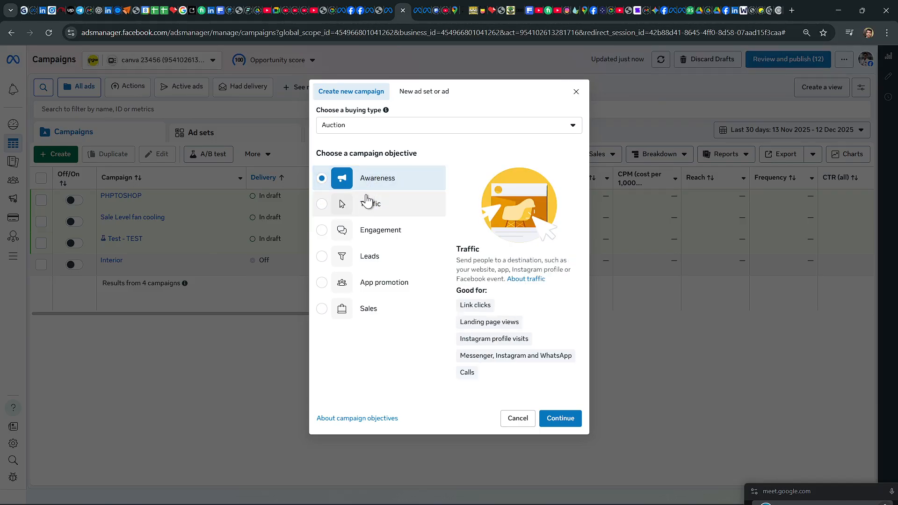
pyautogui.click(385, 238)
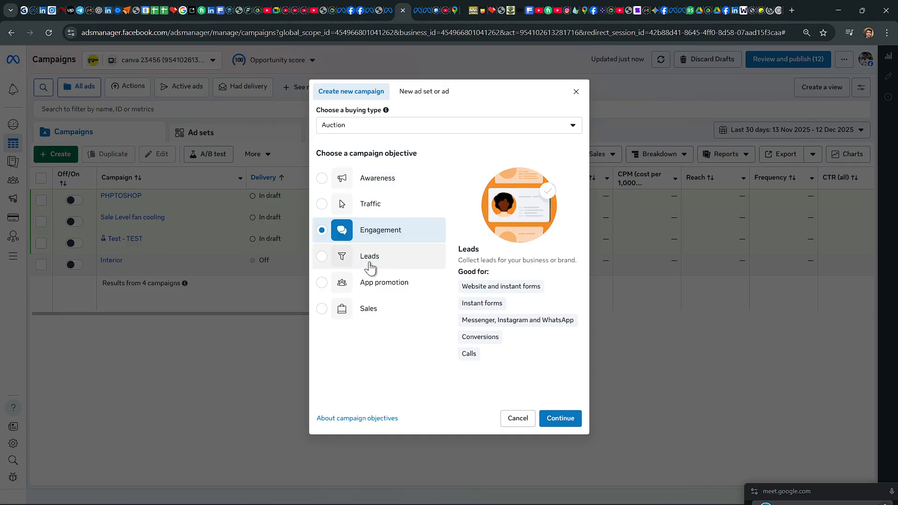
pyautogui.click(365, 309)
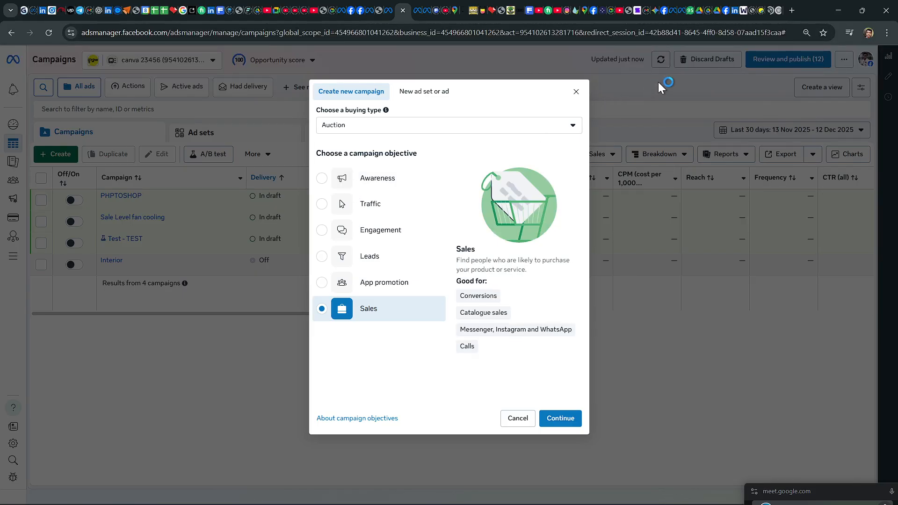
# Step: Switch to WhatsApp Web and review the funnel diagram linking awareness, traffic, engagement, lead and sale
pyautogui.moveTo(649, 500)
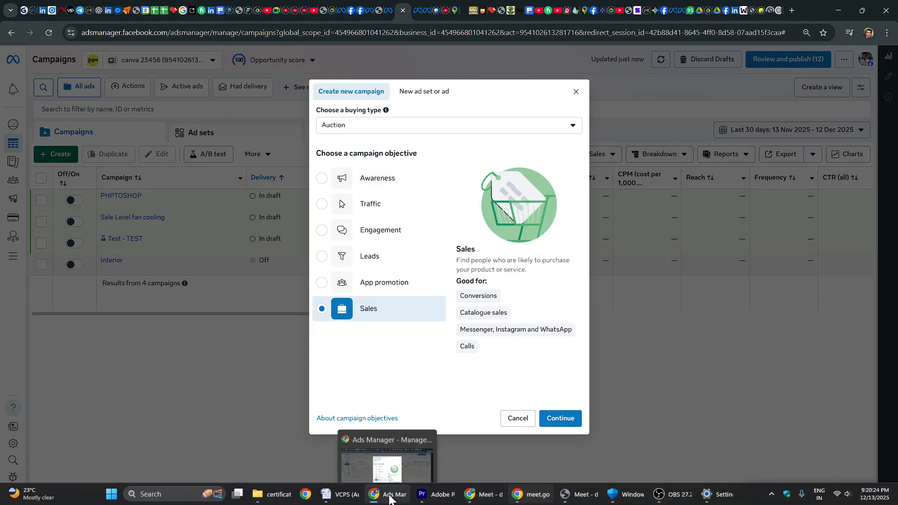
pyautogui.click(390, 495)
pyautogui.click(390, 496)
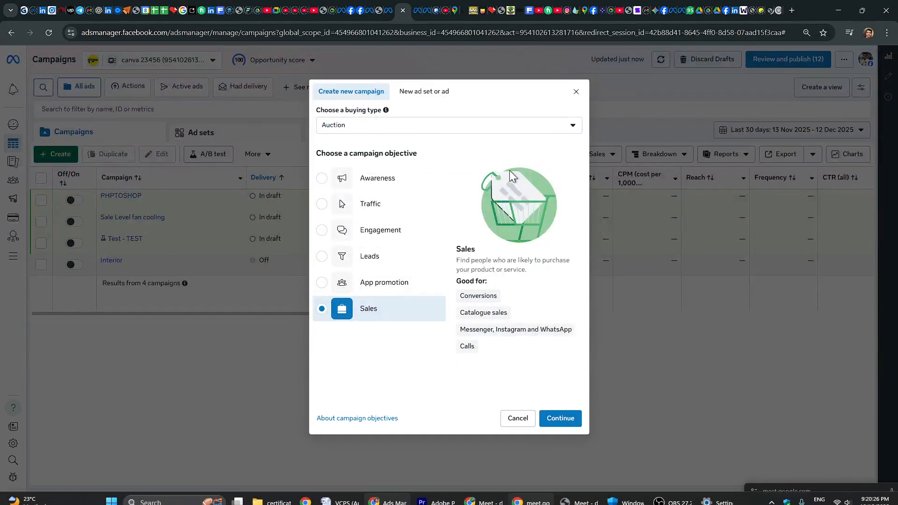
pyautogui.click(683, 11)
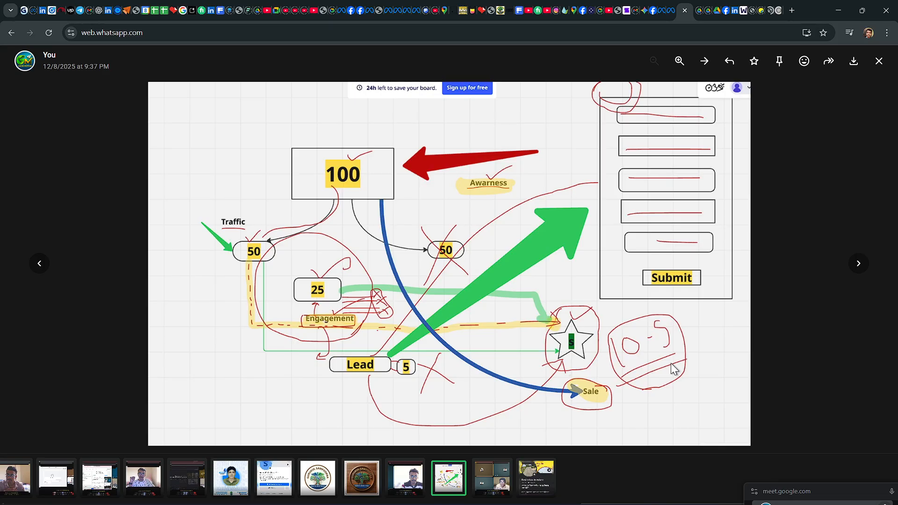
pyautogui.moveTo(518, 504)
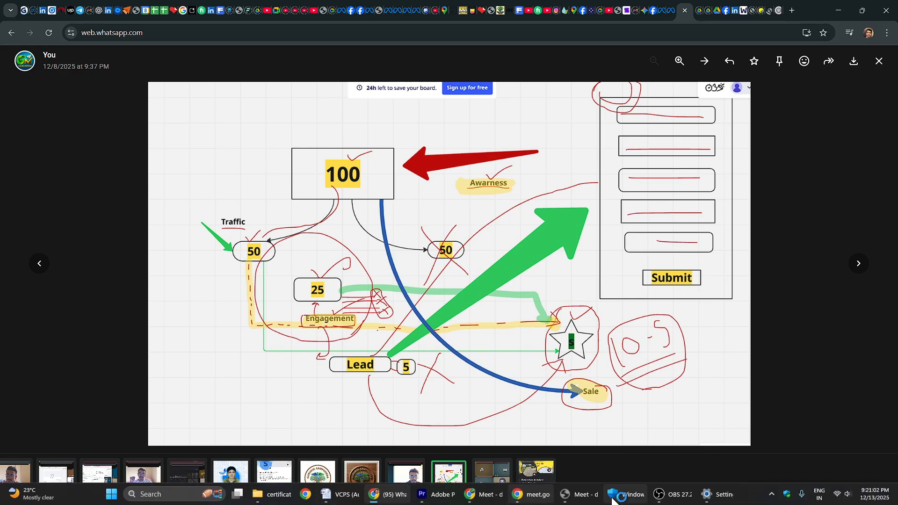
# Step: Go back to the new campaign dialog in Ads Manager and choose the Awareness objective
pyautogui.click(725, 10)
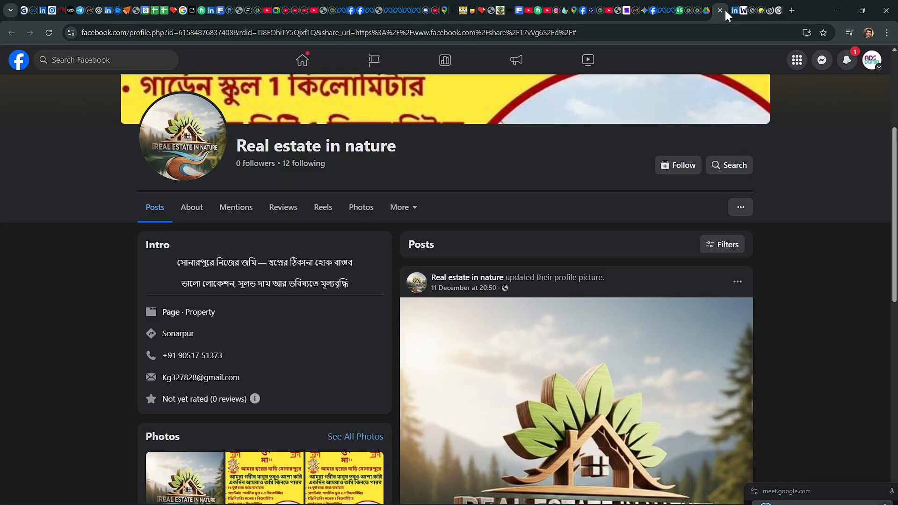
pyautogui.click(407, 10)
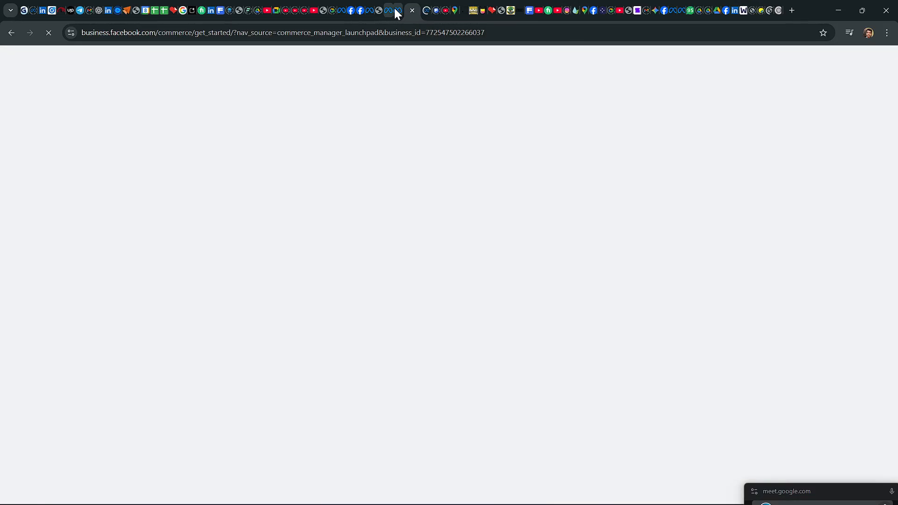
pyautogui.click(394, 7)
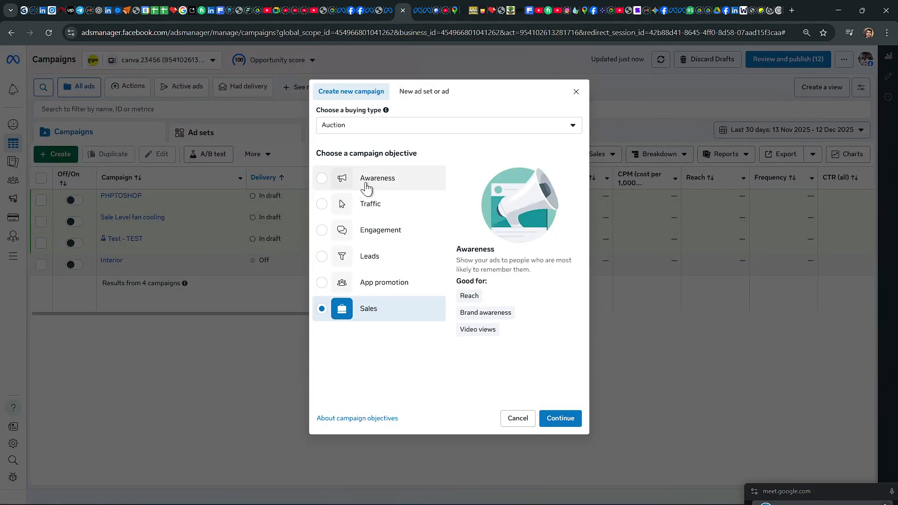
pyautogui.click(324, 180)
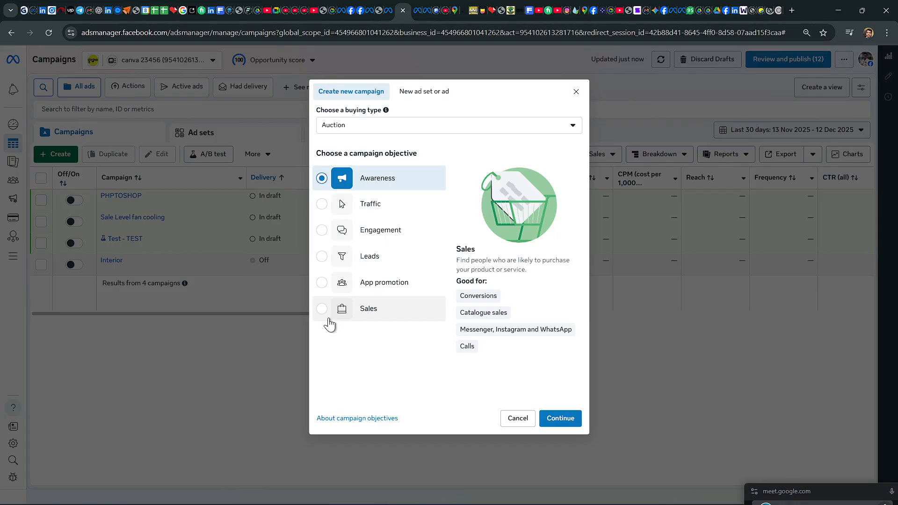
# Step: Create the new campaign with the Awareness objective and name it Abc
pyautogui.click(373, 180)
pyautogui.click(556, 418)
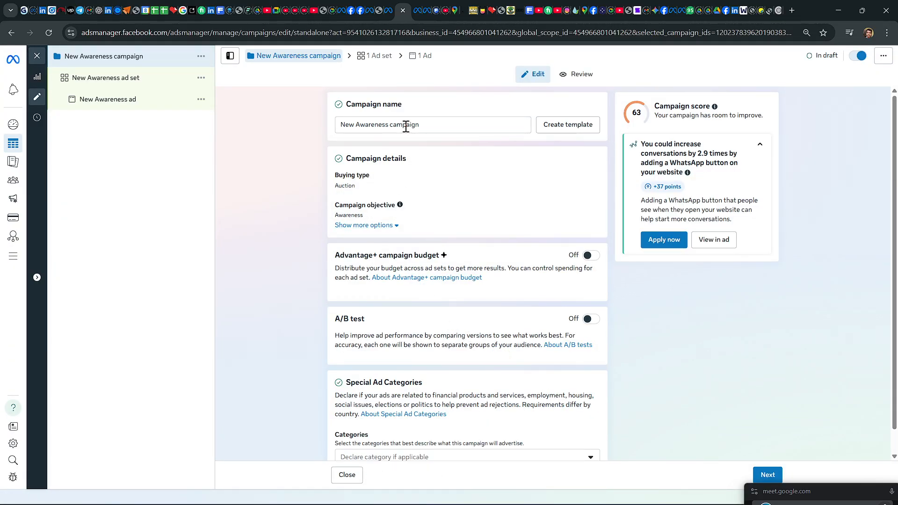
pyautogui.moveTo(430, 128); pyautogui.dragTo(335, 124)
pyautogui.press('BackSpace')
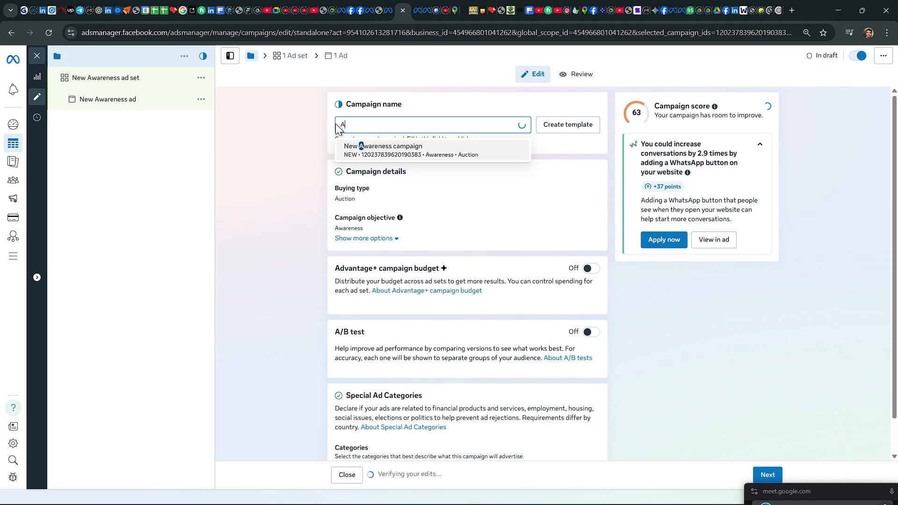
pyautogui.write('Abc')
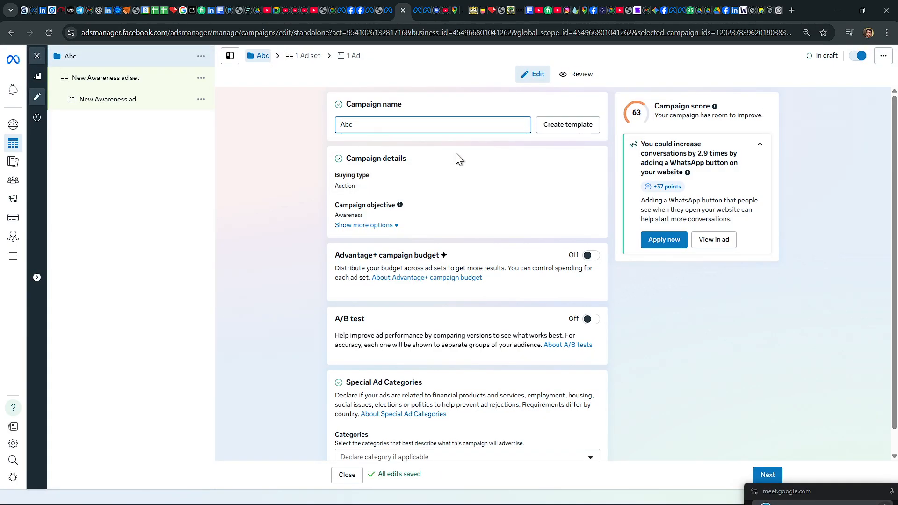
# Step: Close the campaign editor, reopen the Abc draft for editing and look through its objective, budget, A/B test and special category settings
pyautogui.scroll(-1, 482, 207)
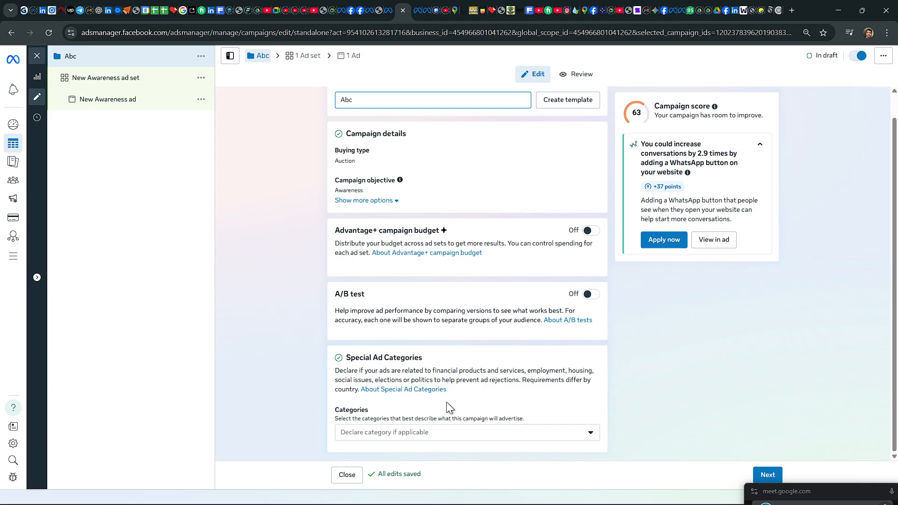
pyautogui.click(36, 56)
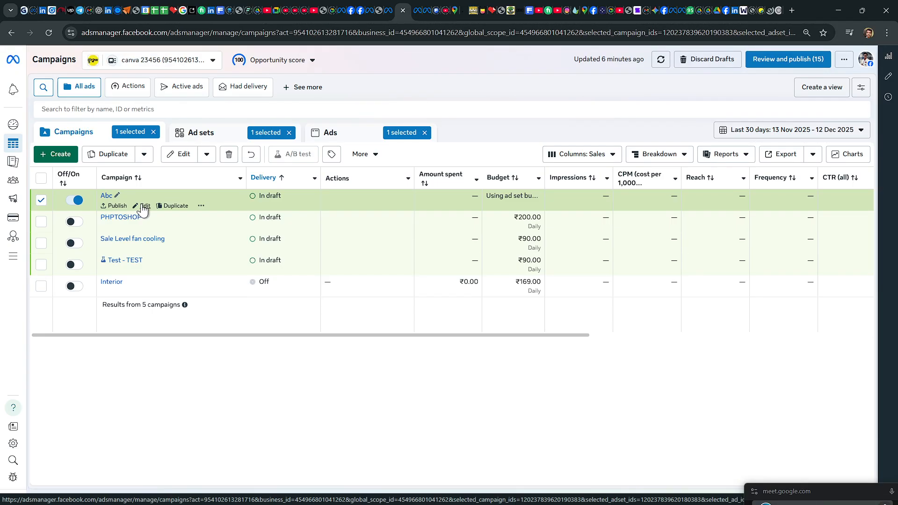
pyautogui.click(143, 206)
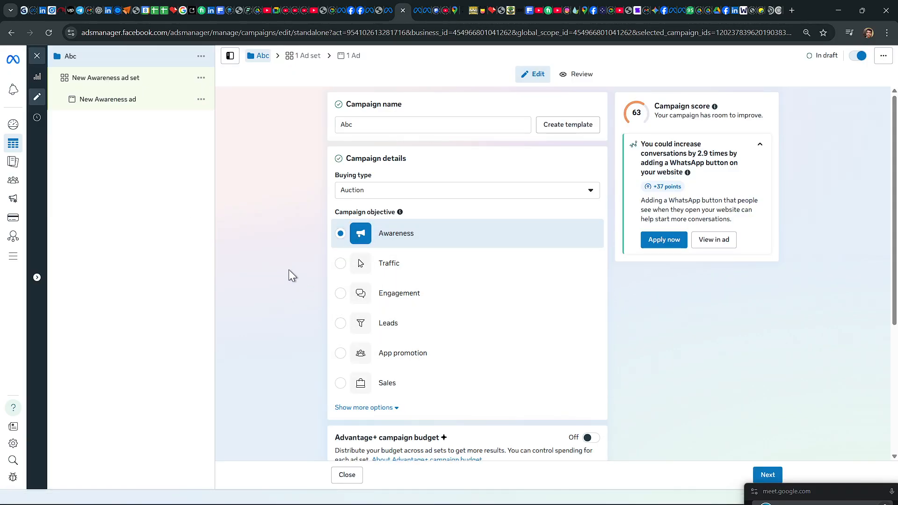
pyautogui.scroll(-3, 528, 311)
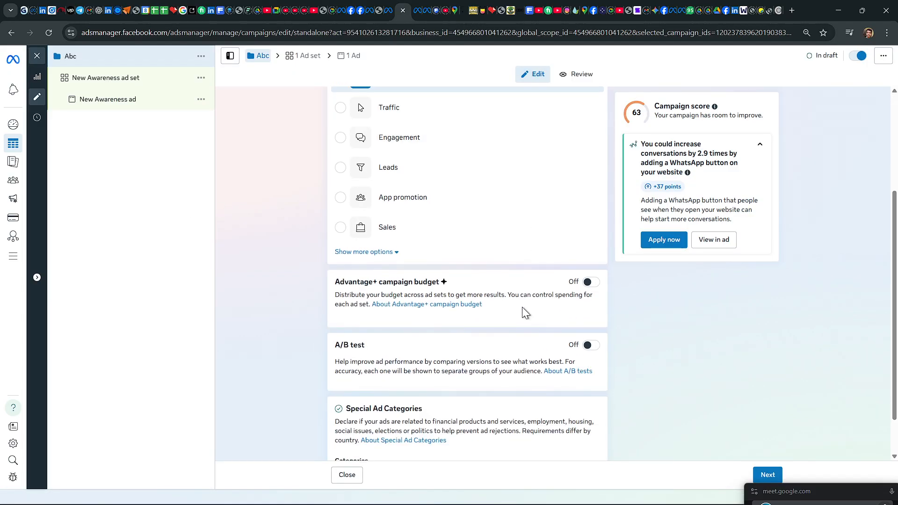
pyautogui.scroll(-1, 523, 309)
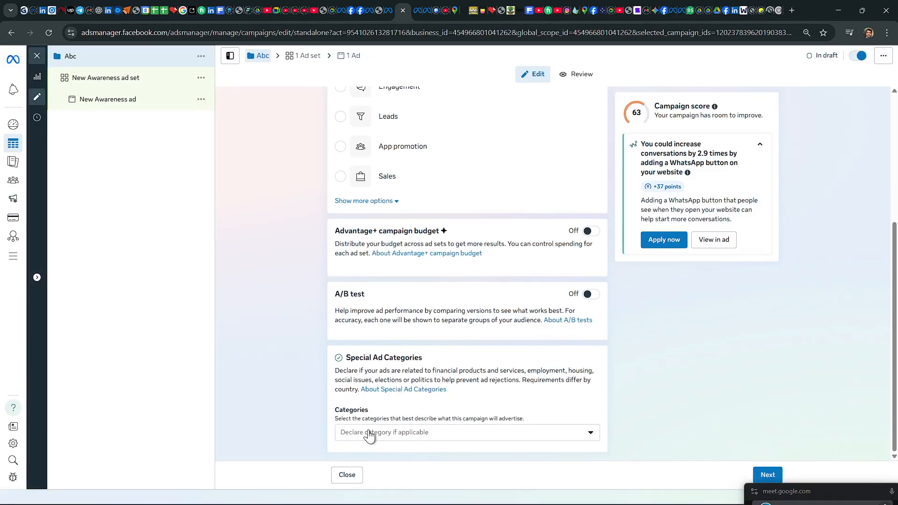
pyautogui.scroll(4, 422, 351)
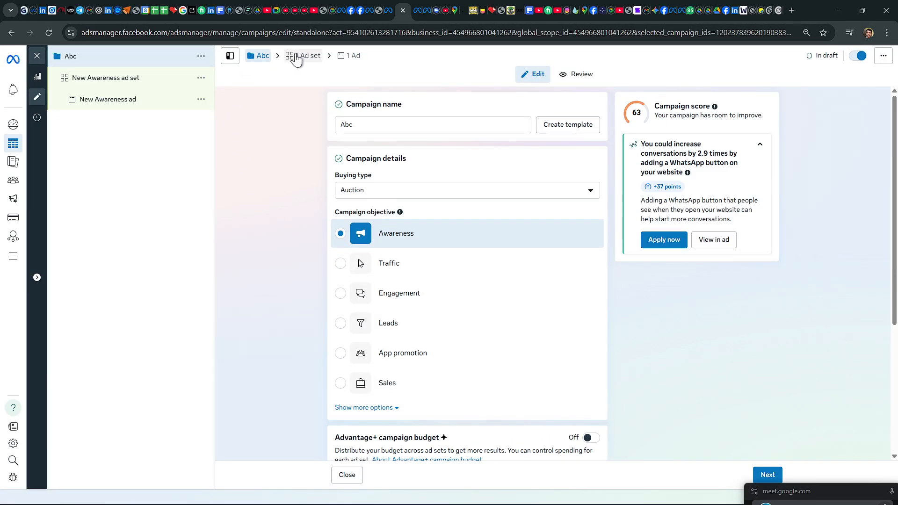
# Step: Look at the ad set and ad levels of the Abc campaign, then return to its campaign-level settings
pyautogui.click(295, 57)
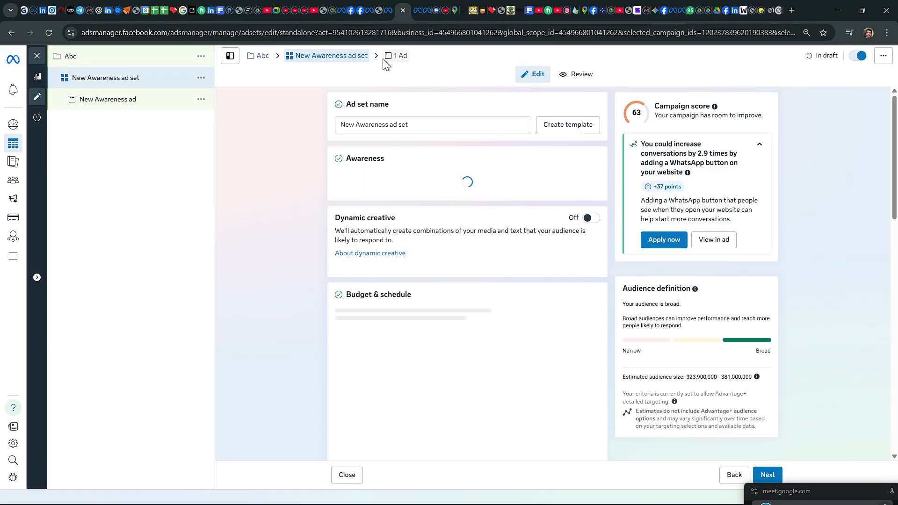
pyautogui.click(390, 58)
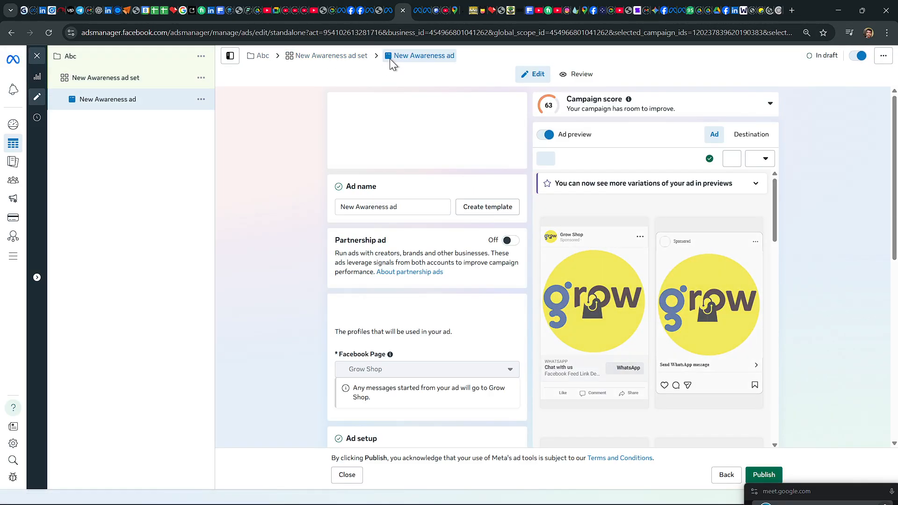
pyautogui.click(262, 56)
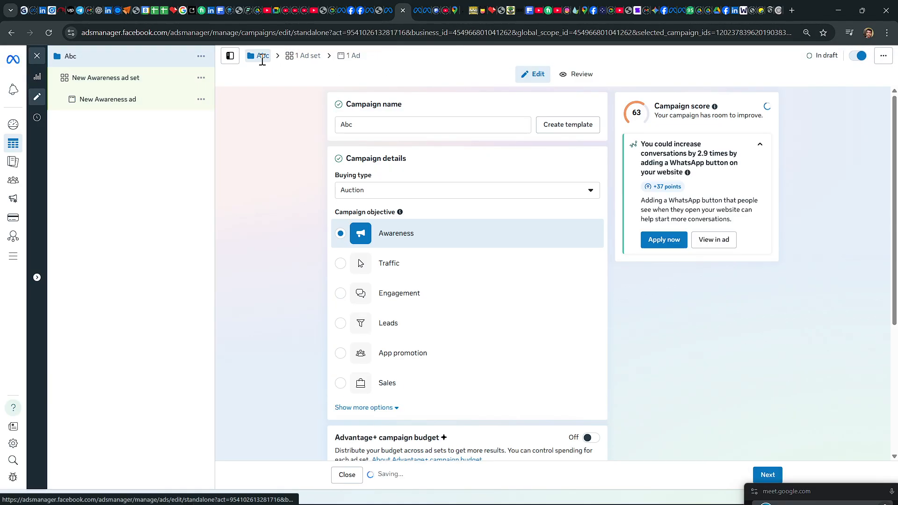
pyautogui.scroll(-4, 409, 209)
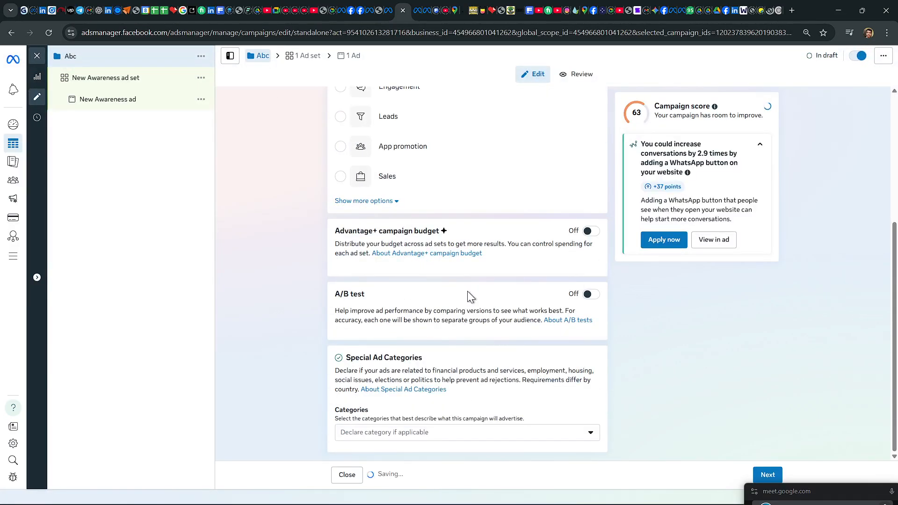
pyautogui.scroll(4, 444, 280)
# Step: Open the campaign's ad set and rename it as abc
pyautogui.click(311, 56)
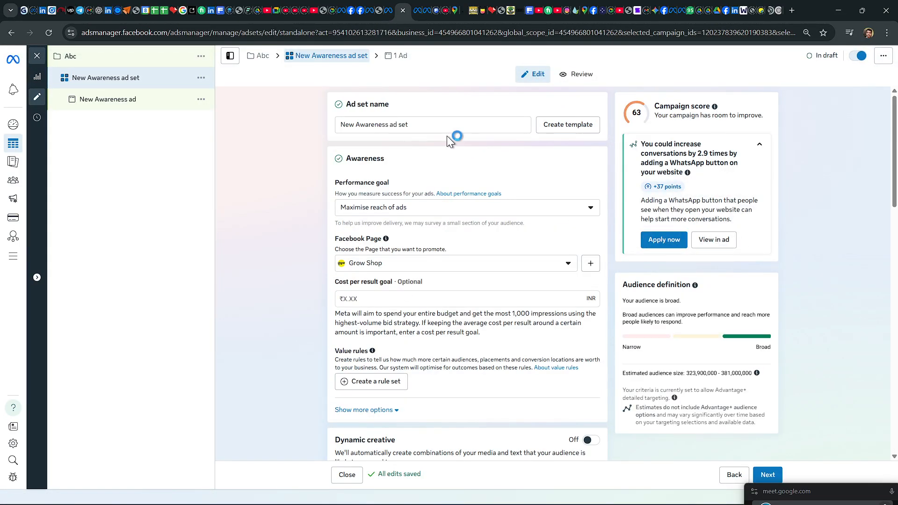
pyautogui.moveTo(421, 124); pyautogui.dragTo(315, 122)
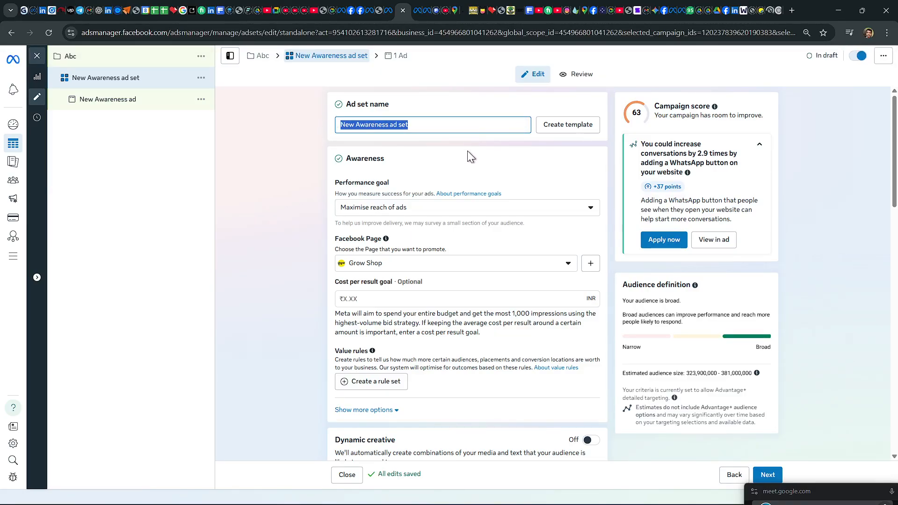
pyautogui.press('BackSpace')
pyautogui.write('a')
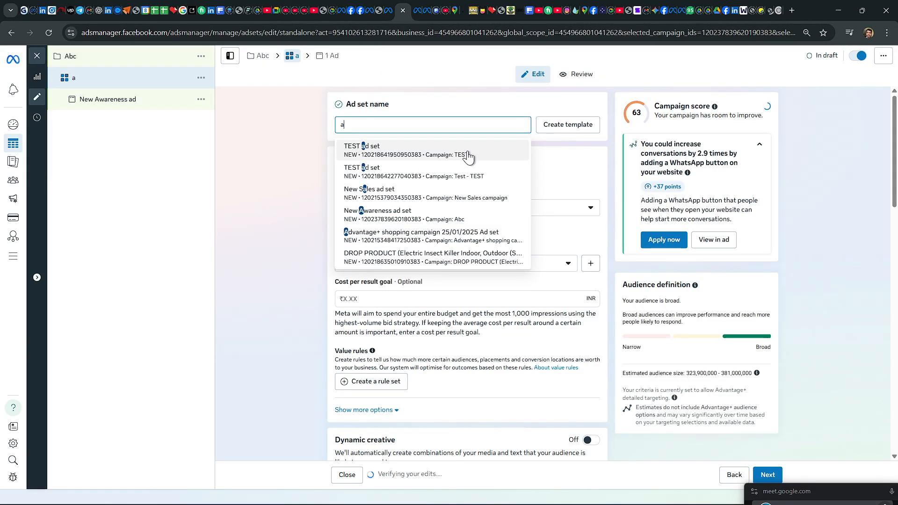
pyautogui.write('bc')
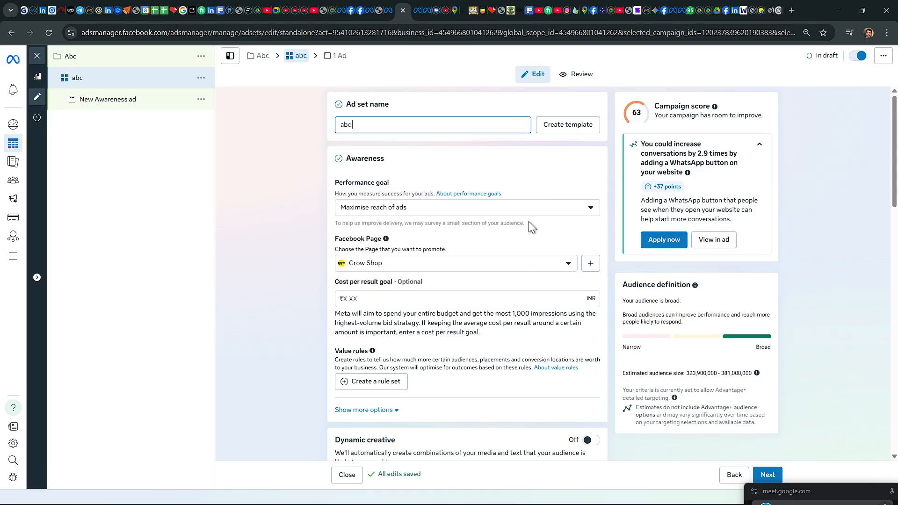
# Step: Set the ad set's cost per result goal to ₹100
pyautogui.scroll(-3, 530, 225)
pyautogui.click(386, 142)
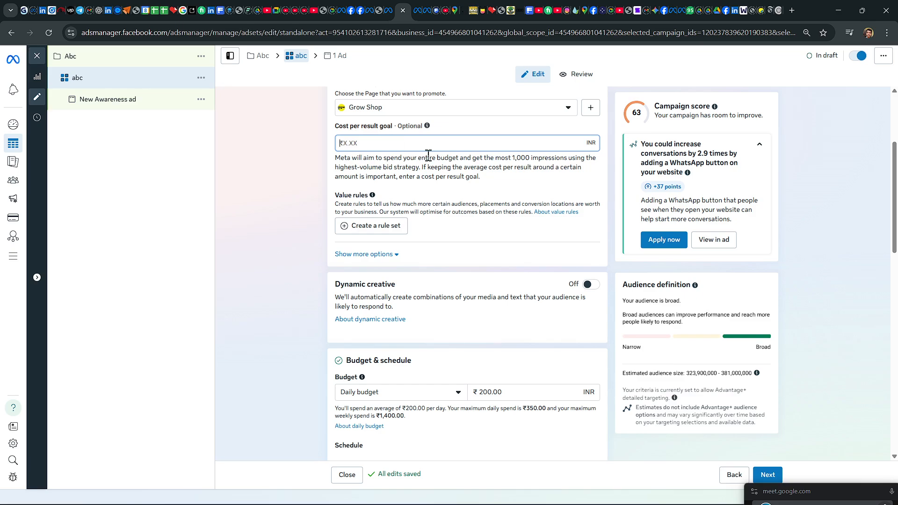
pyautogui.write('100')
pyautogui.click(282, 187)
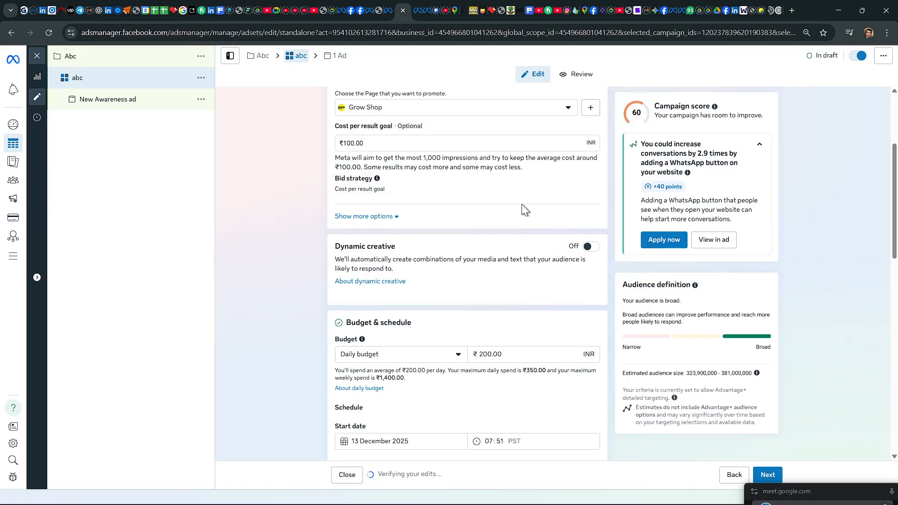
# Step: Set the ad set's daily budget to ₹100
pyautogui.scroll(-3, 502, 207)
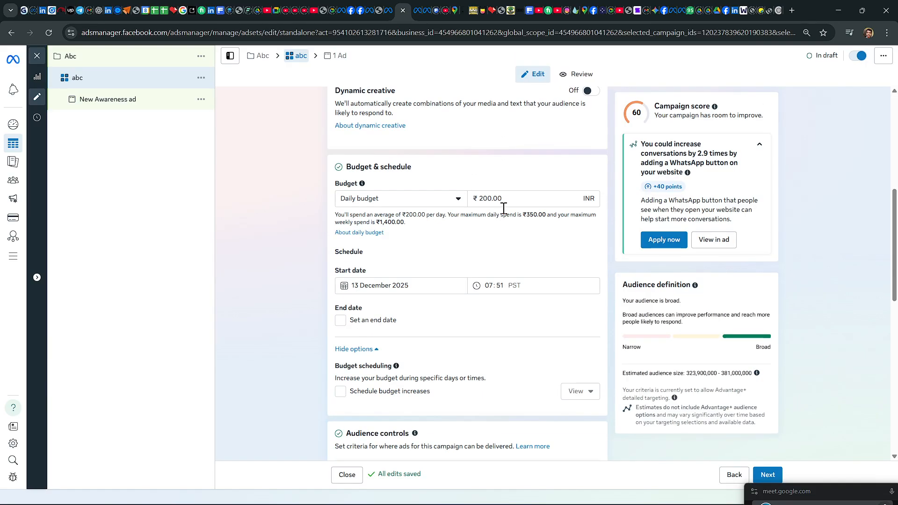
pyautogui.click(507, 199)
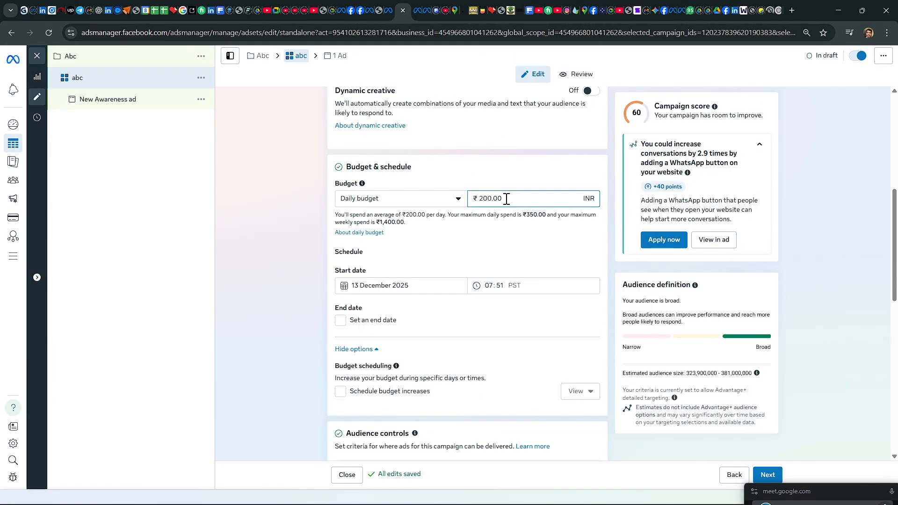
pyautogui.press('BackSpace')
pyautogui.press('BackSpace')
pyautogui.press('BackSpace')
pyautogui.write('100')
pyautogui.click(288, 188)
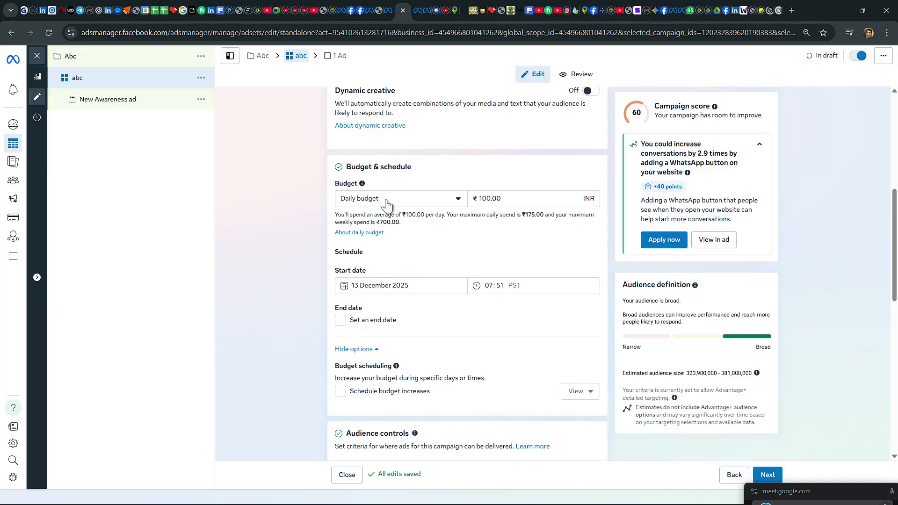
# Step: Expand the audience control options and examine the ad set's schedule, location, minimum age, language, Advantage+ audience and placement settings
pyautogui.scroll(-3, 508, 266)
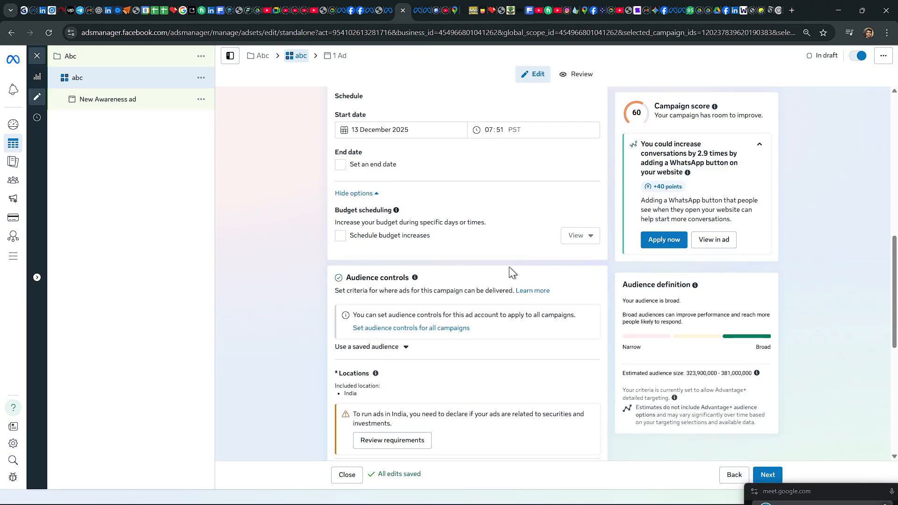
pyautogui.scroll(-3, 506, 268)
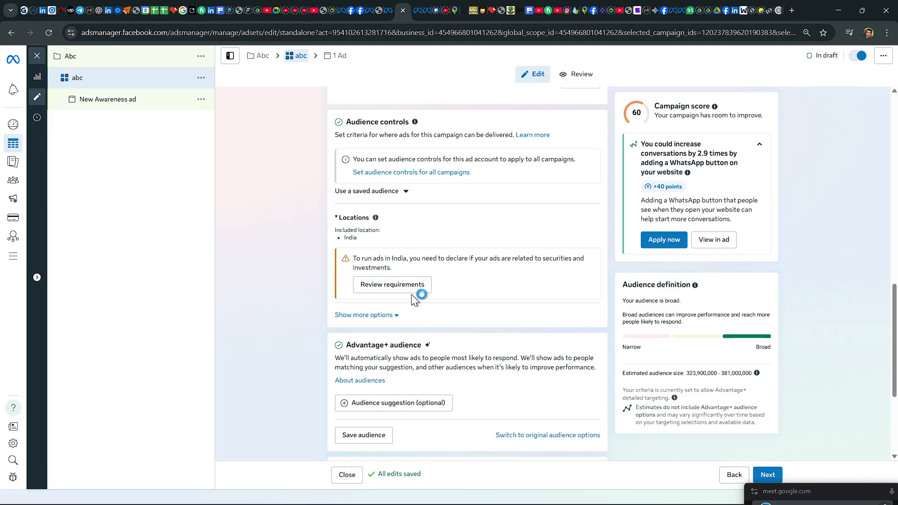
pyautogui.click(380, 315)
pyautogui.scroll(-6, 409, 301)
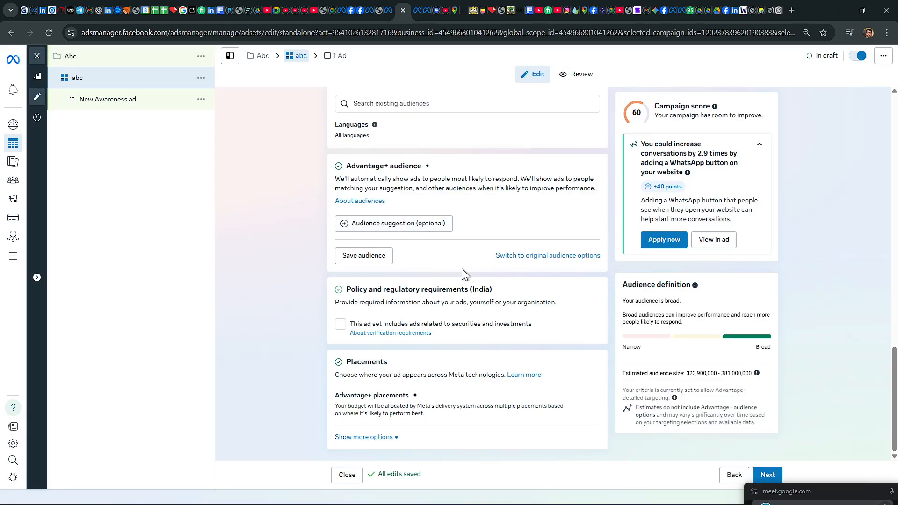
pyautogui.scroll(3, 462, 269)
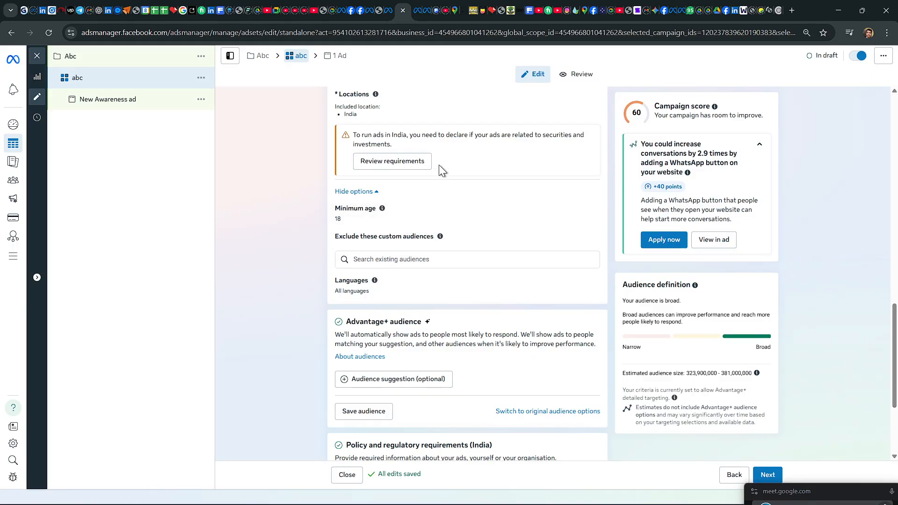
pyautogui.scroll(-3, 472, 224)
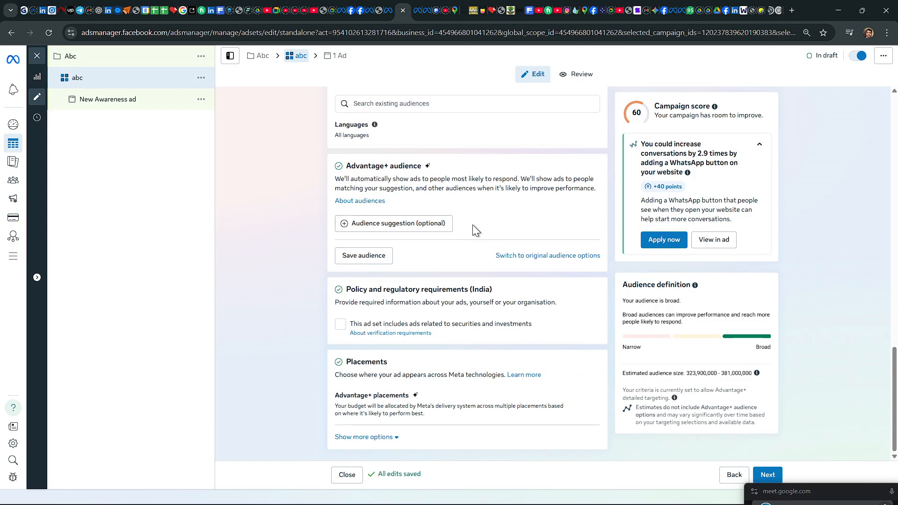
pyautogui.scroll(7, 473, 225)
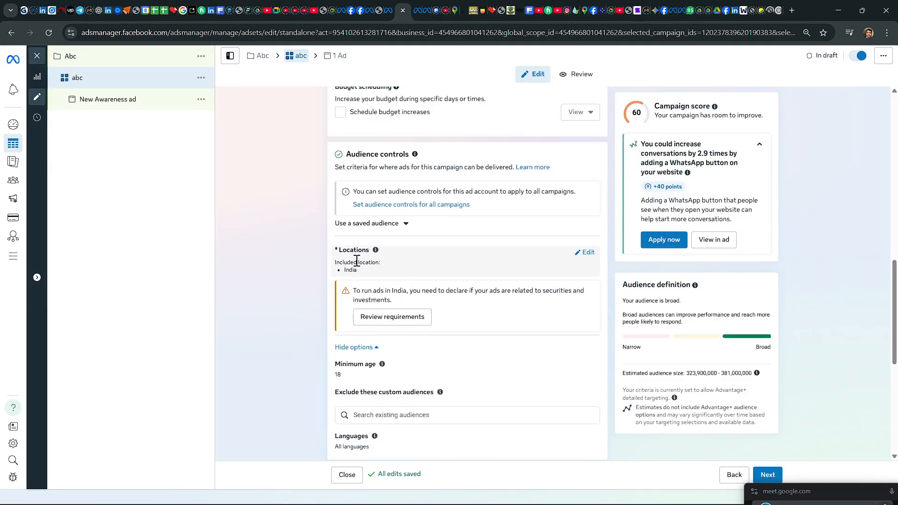
pyautogui.scroll(6, 456, 268)
pyautogui.scroll(-3, 456, 269)
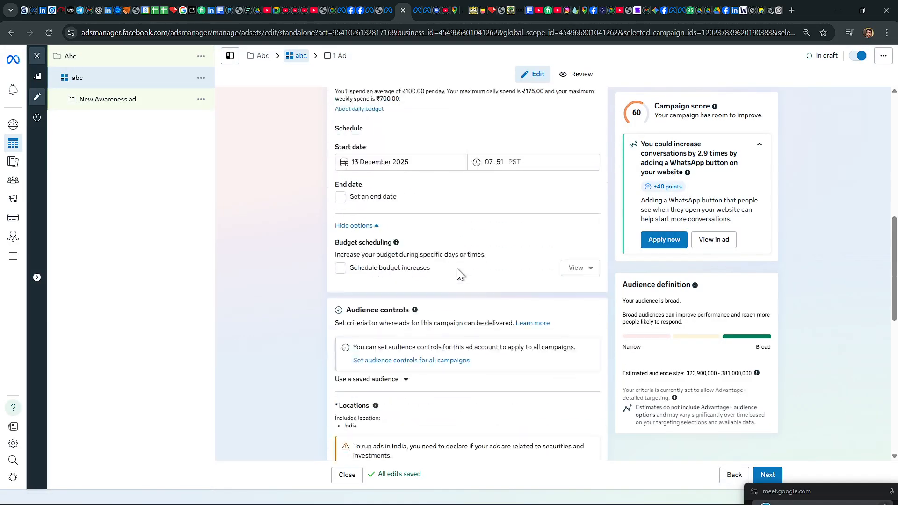
pyautogui.scroll(-7, 457, 269)
pyautogui.scroll(-3, 458, 269)
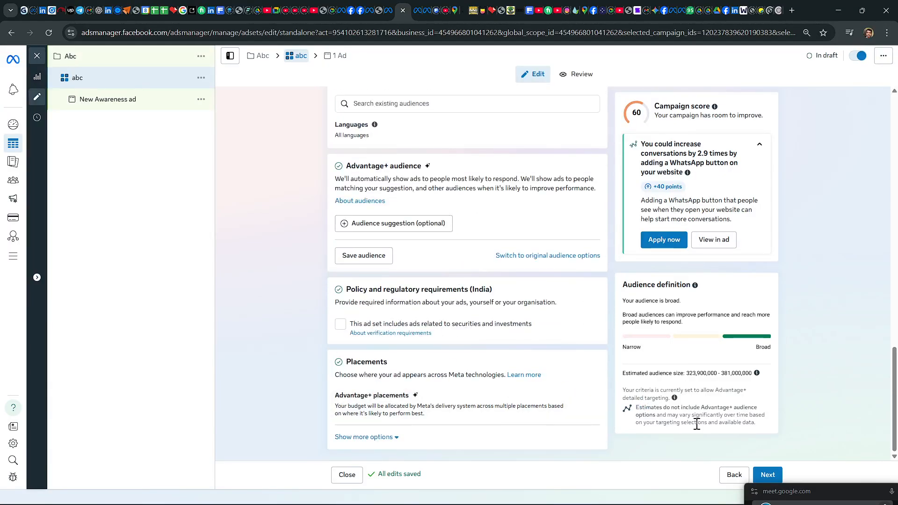
# Step: View the ad level briefly, then return to the abc ad set and review its budget, schedule and audience controls
pyautogui.click(767, 475)
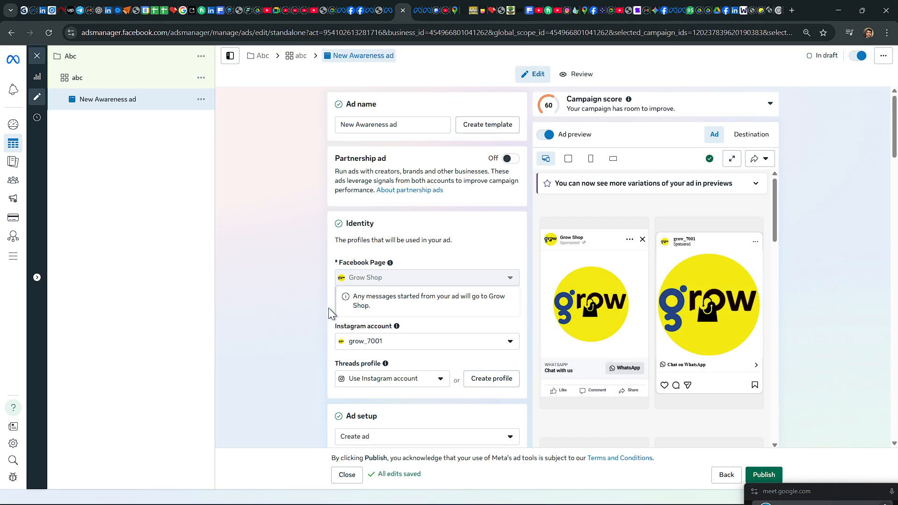
pyautogui.click(297, 55)
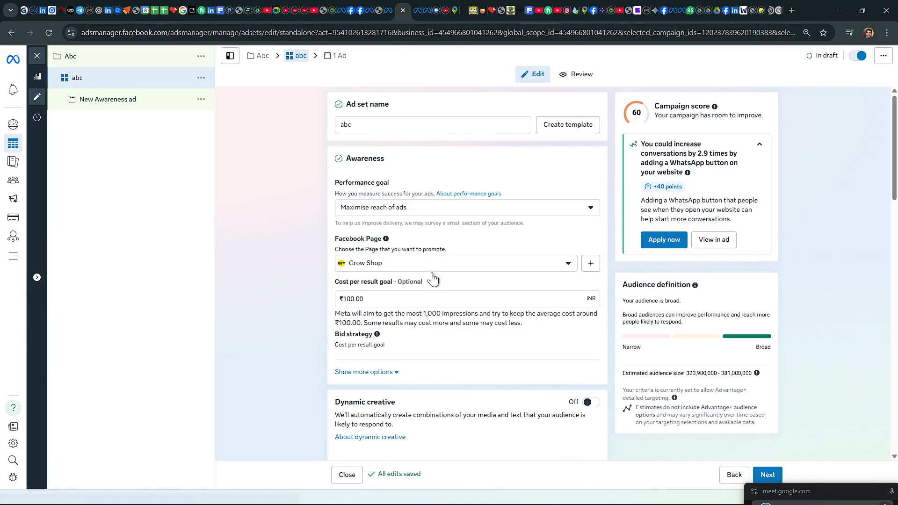
pyautogui.scroll(-8, 435, 394)
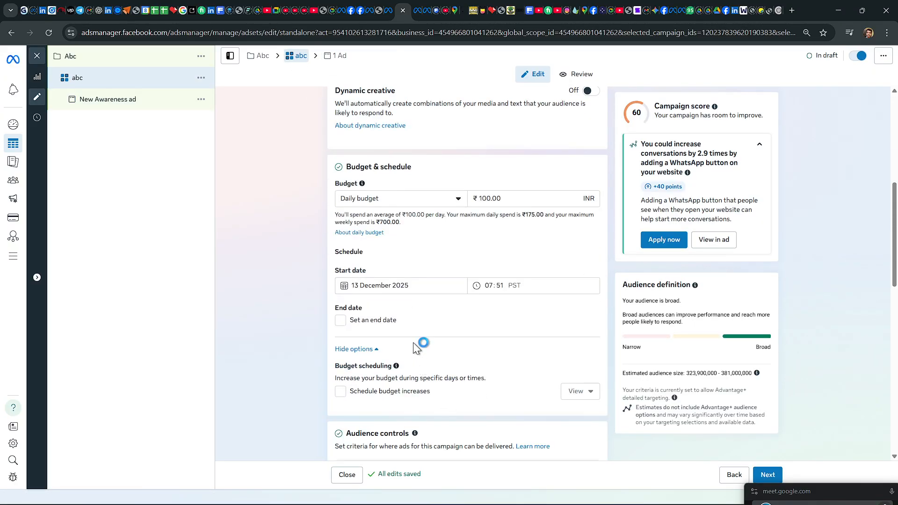
pyautogui.scroll(-3, 414, 342)
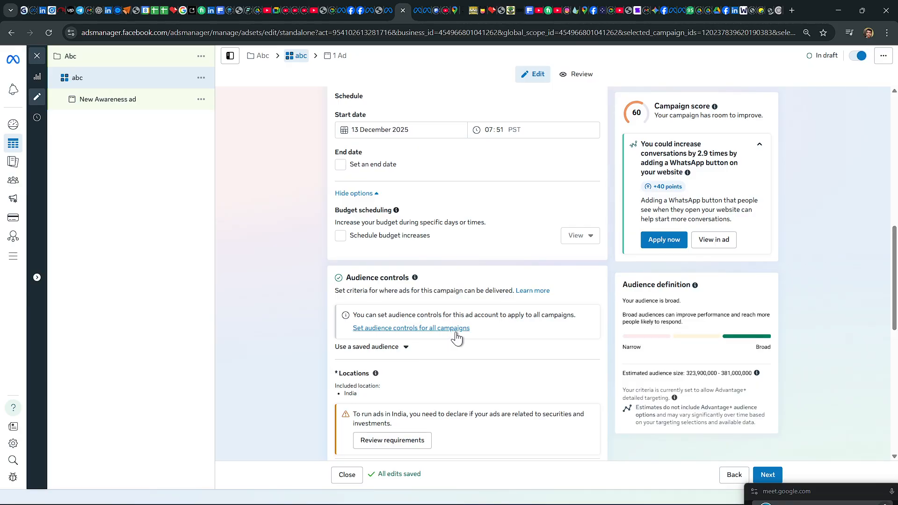
pyautogui.scroll(-3, 455, 337)
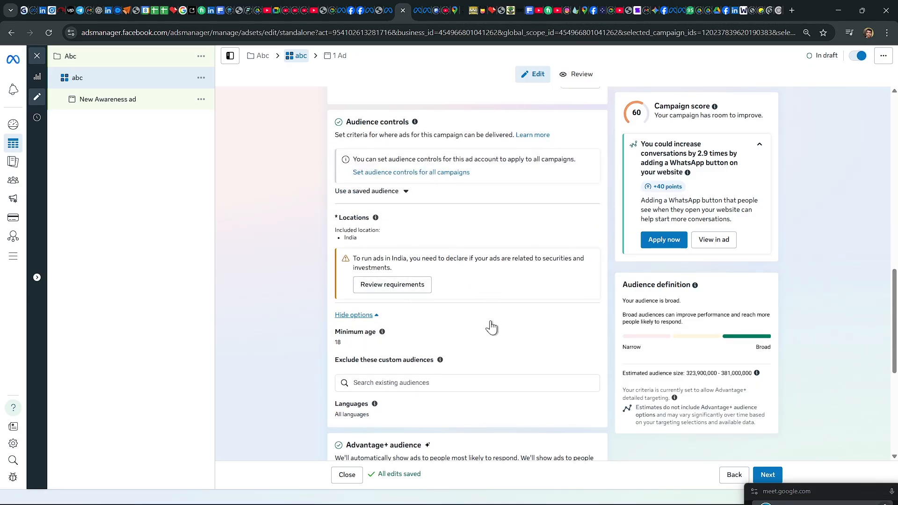
pyautogui.click(38, 56)
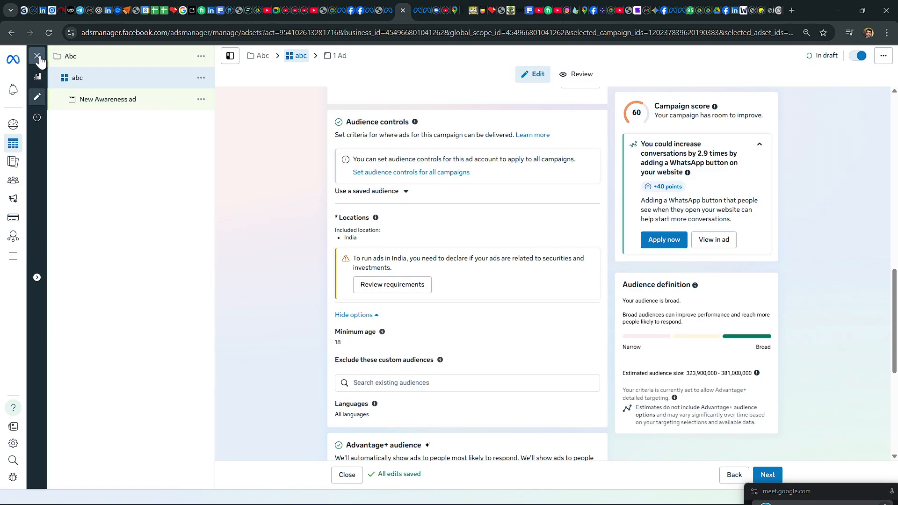
pyautogui.click(60, 155)
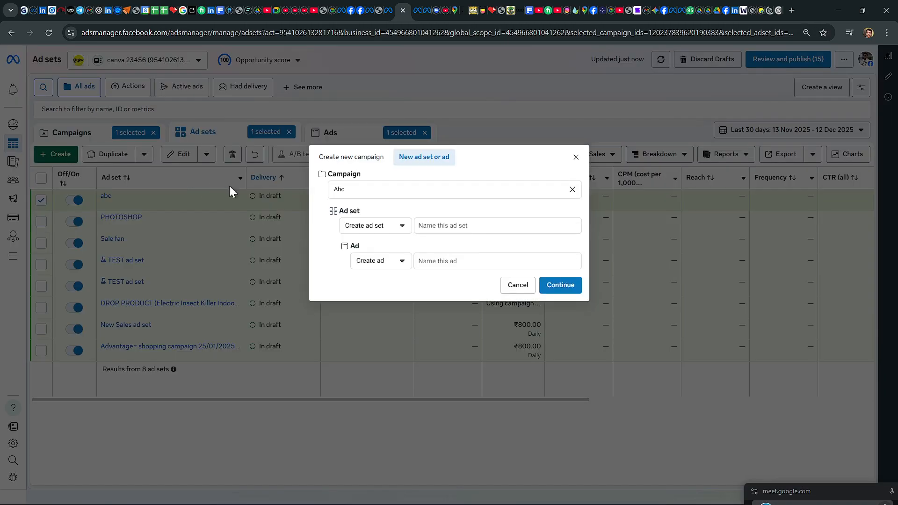
pyautogui.click(574, 158)
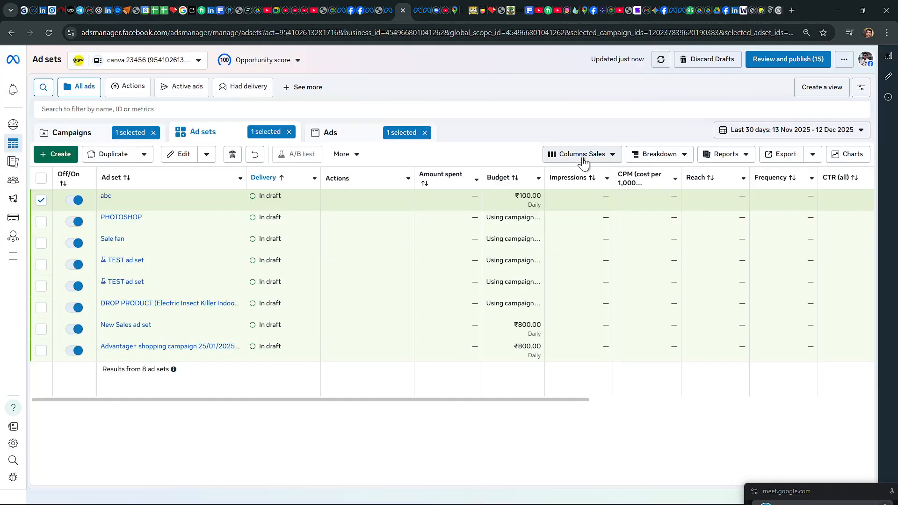
pyautogui.click(60, 154)
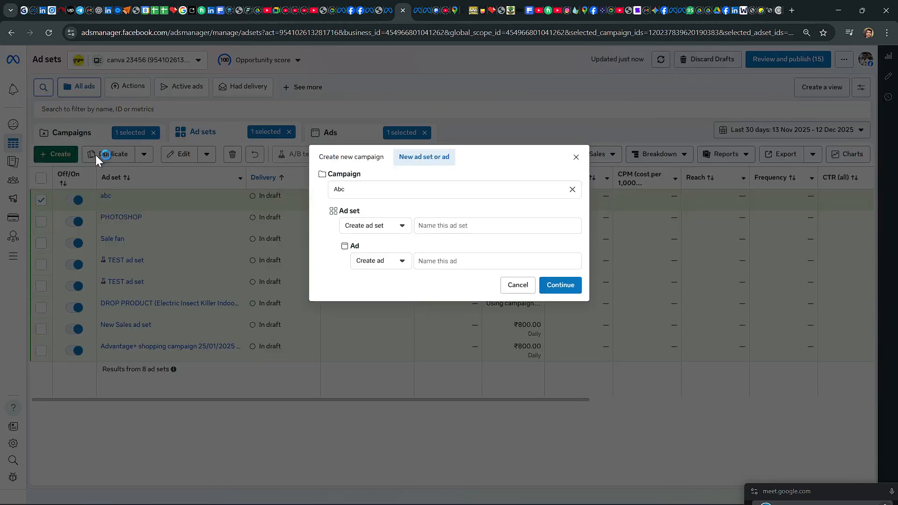
pyautogui.click(573, 160)
# Step: Clear the ad, ad set and campaign selections, then view the available objectives for a new campaign without creating one
pyautogui.click(424, 132)
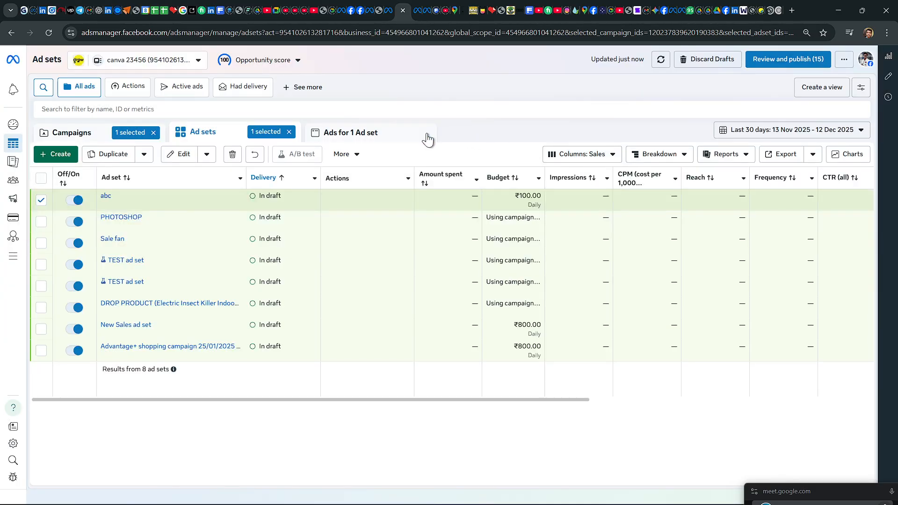
pyautogui.click(289, 132)
pyautogui.click(153, 132)
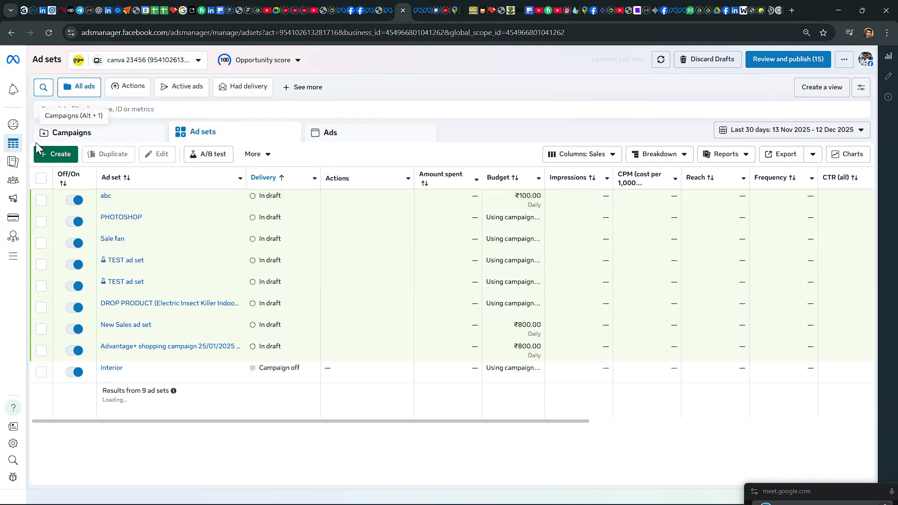
pyautogui.click(56, 155)
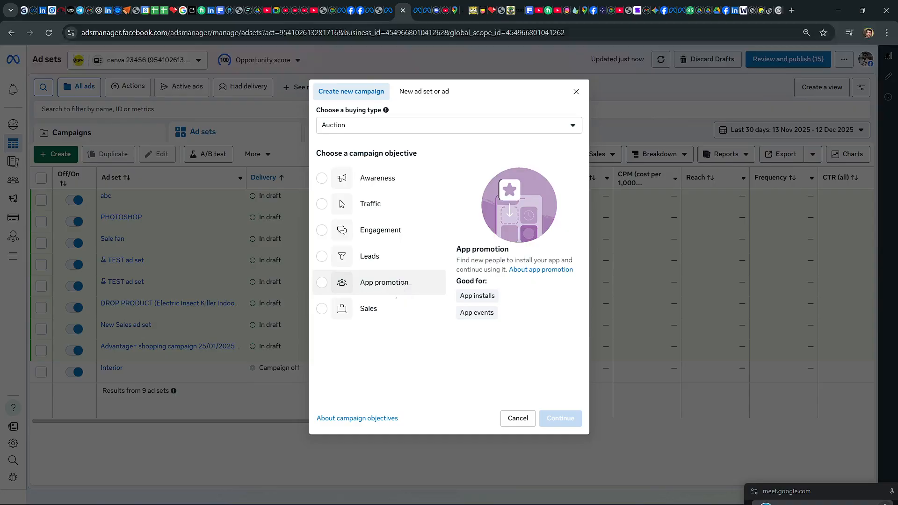
pyautogui.moveTo(411, 310)
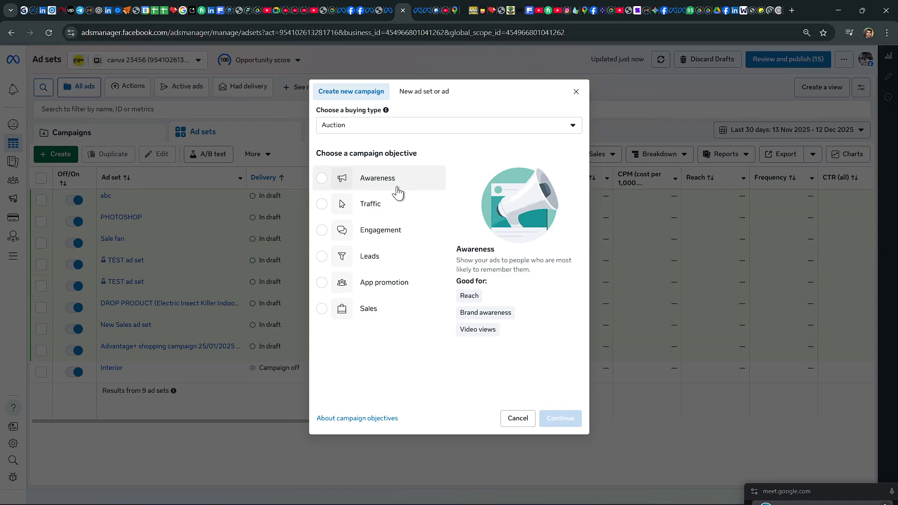
pyautogui.click(576, 91)
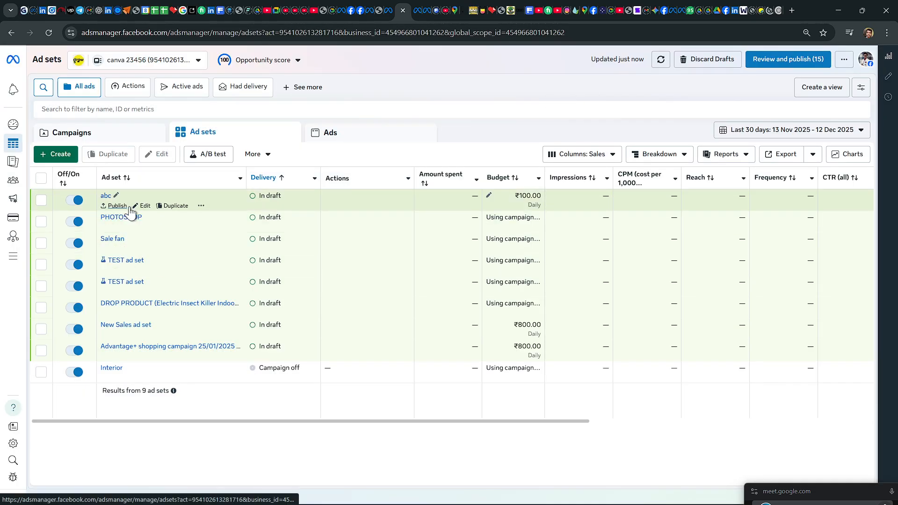
# Step: Reopen the abc ad set for editing, look through its settings and proceed to its New Awareness ad
pyautogui.click(142, 206)
pyautogui.click(142, 206)
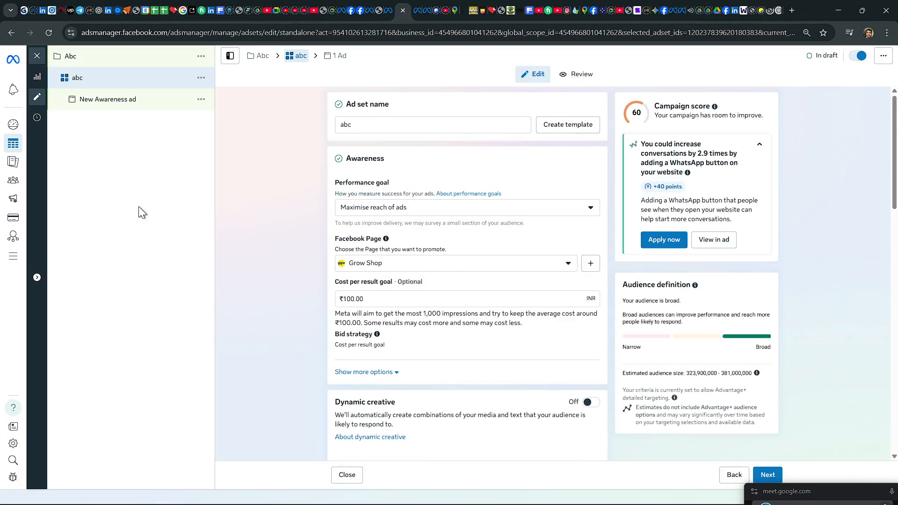
pyautogui.scroll(-7, 475, 262)
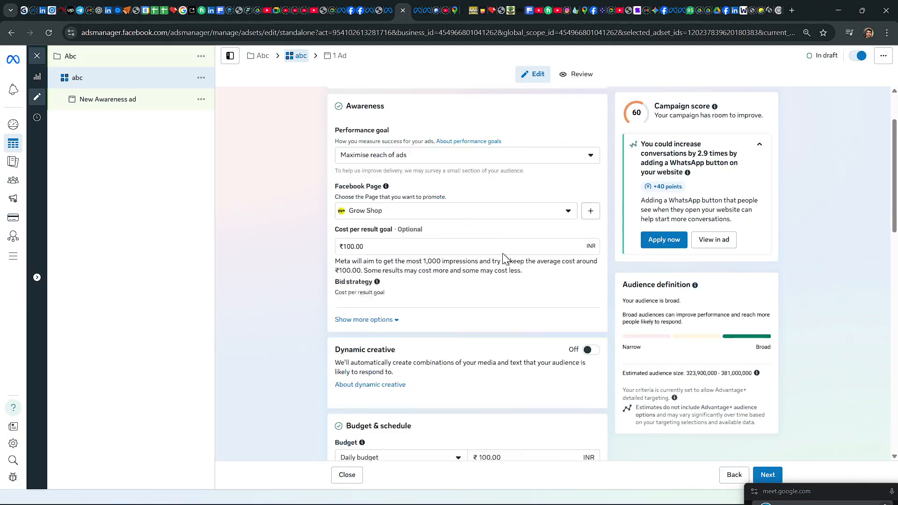
pyautogui.scroll(-9, 464, 292)
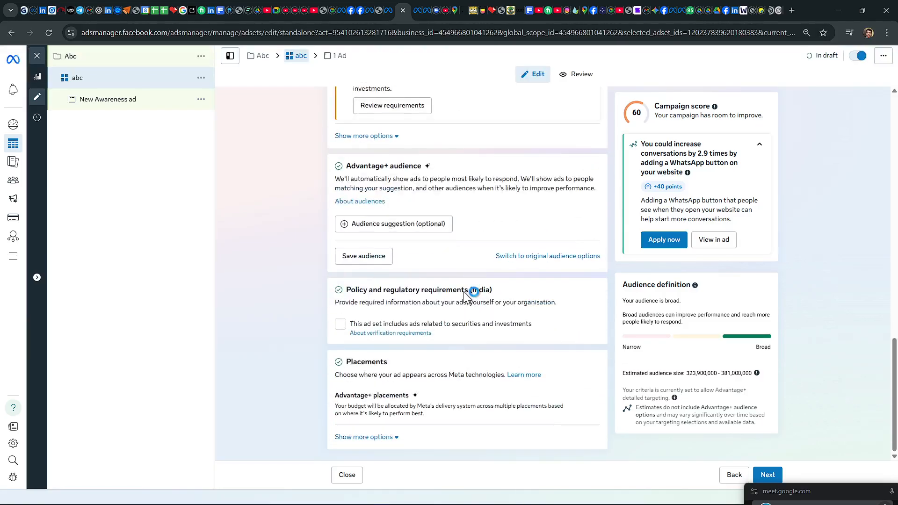
pyautogui.click(768, 476)
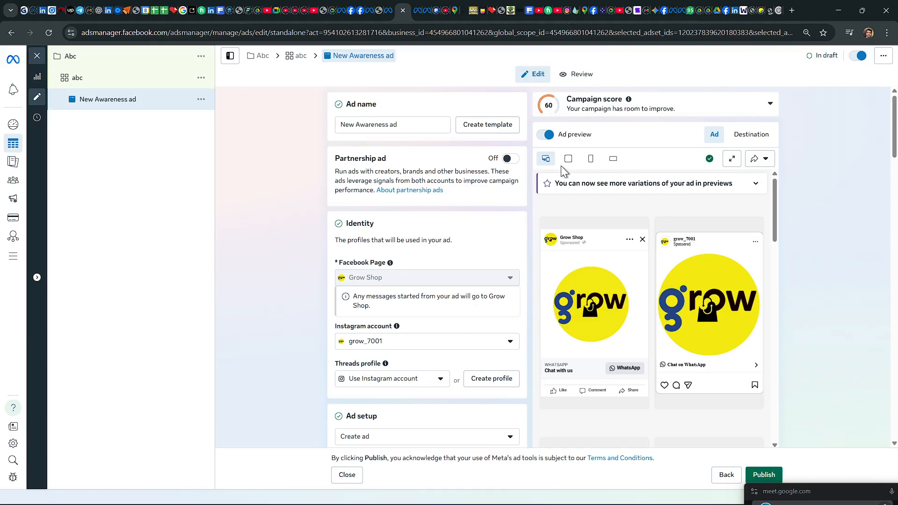
# Step: Check the New Awareness ad's name template option, identity settings and the available ad setup choices
pyautogui.click(488, 127)
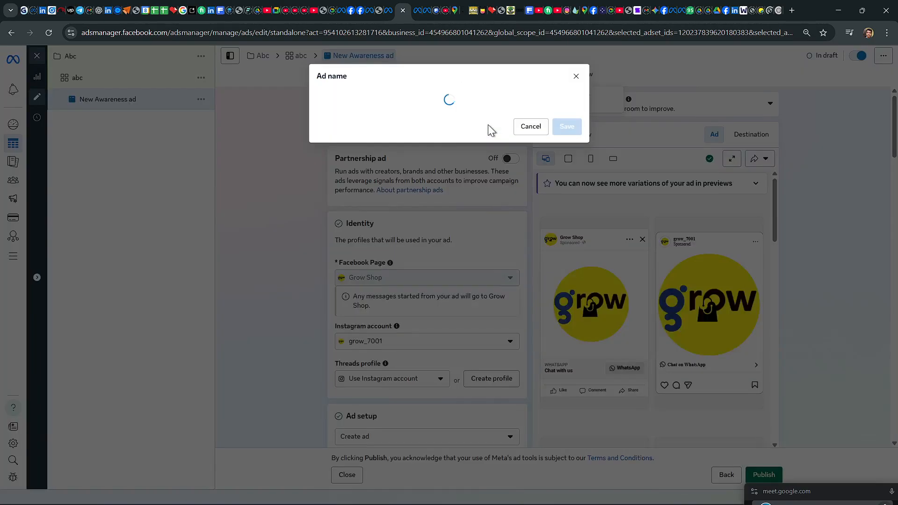
pyautogui.click(575, 75)
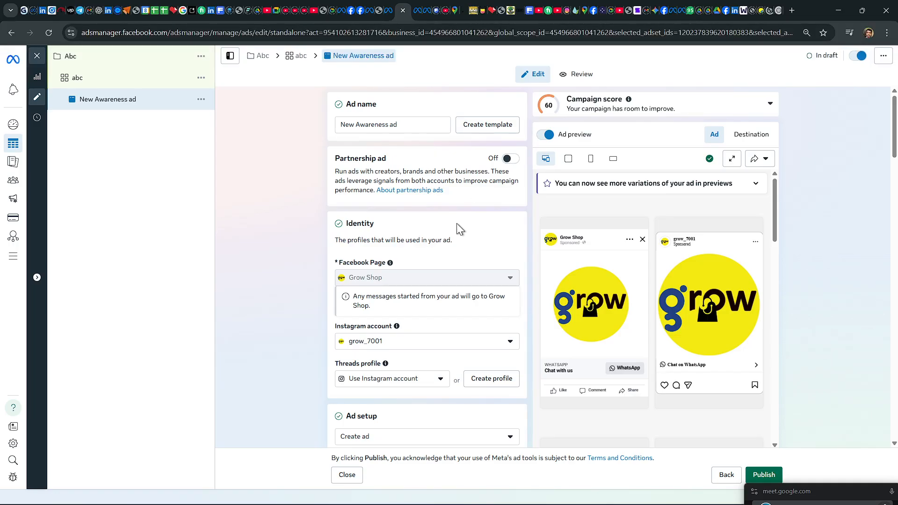
pyautogui.scroll(-3, 466, 240)
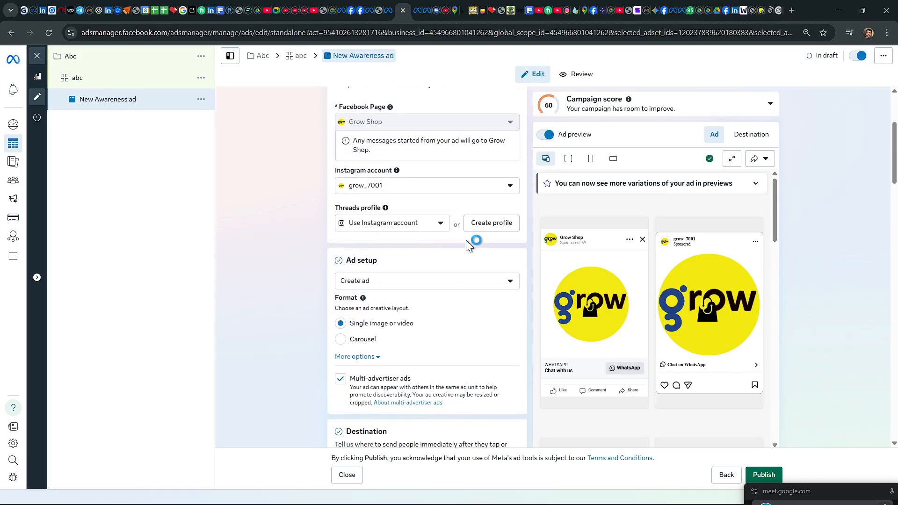
pyautogui.click(513, 283)
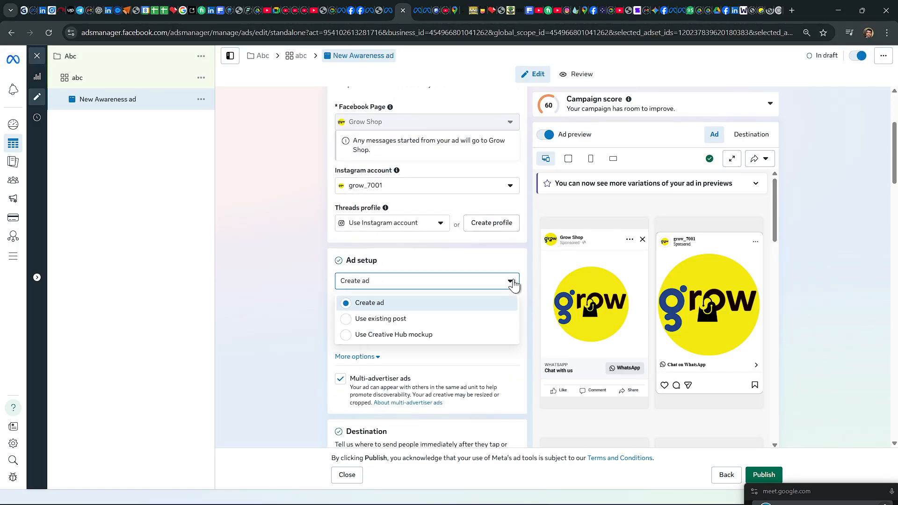
pyautogui.click(281, 325)
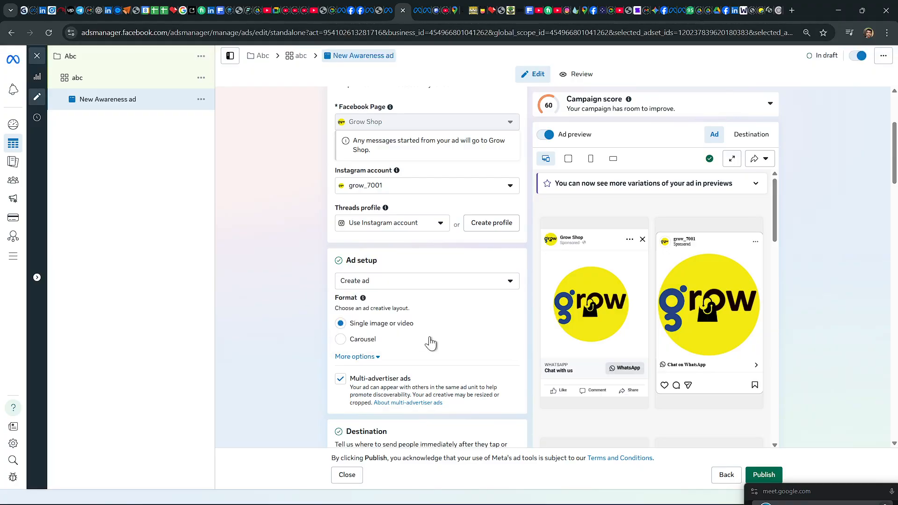
# Step: Examine the Awareness ad's format, destination, ad creative, creative testing, chat builder and tracking settings
pyautogui.scroll(-3, 429, 343)
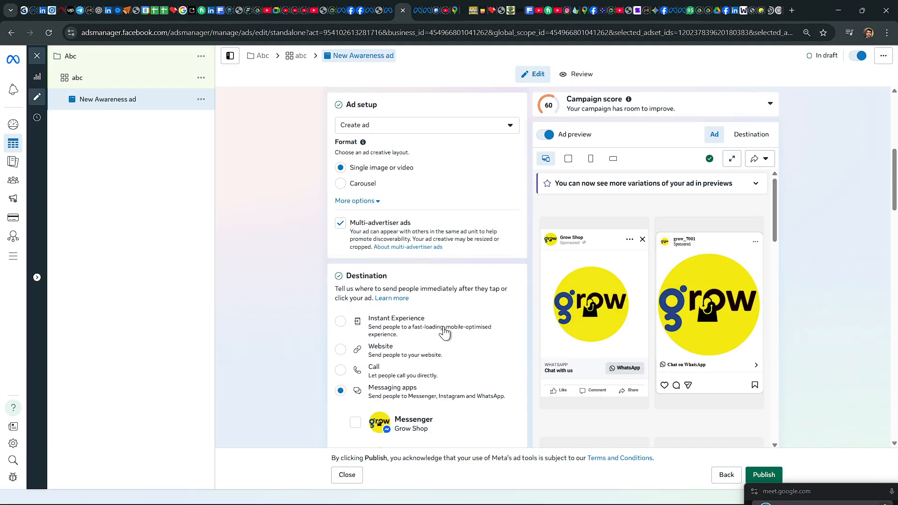
pyautogui.scroll(-5, 440, 335)
pyautogui.scroll(-5, 445, 327)
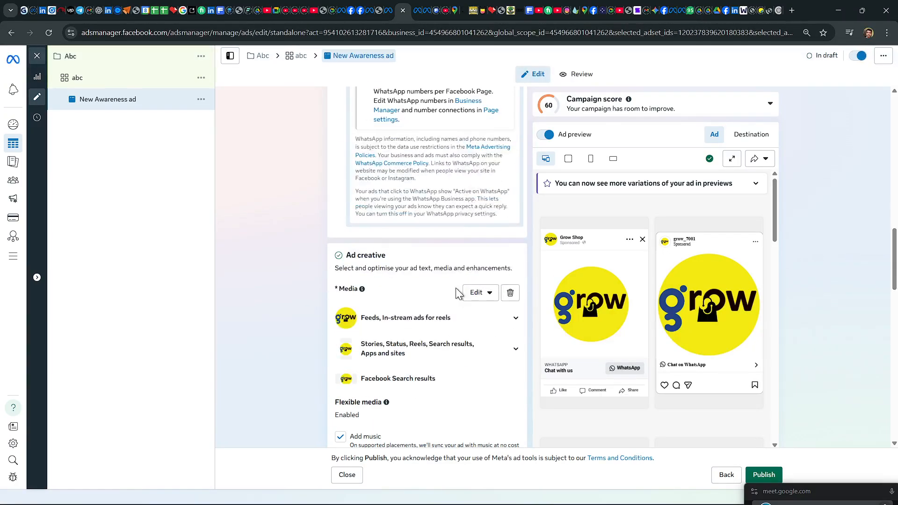
pyautogui.scroll(-3, 442, 280)
pyautogui.scroll(-3, 442, 279)
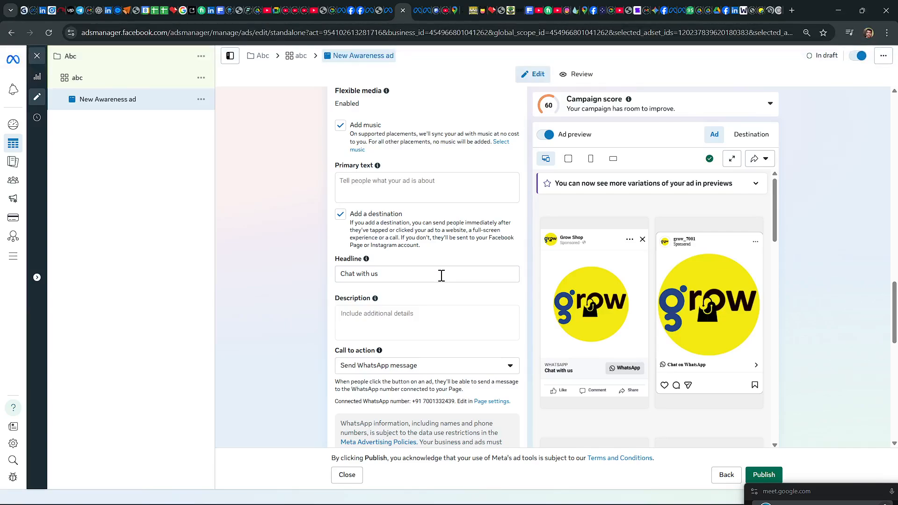
pyautogui.scroll(-3, 442, 280)
pyautogui.scroll(-3, 442, 275)
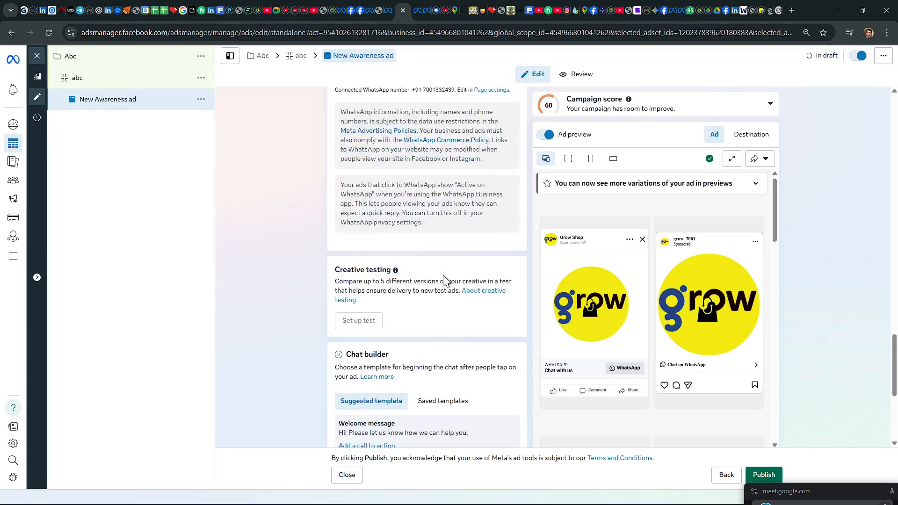
pyautogui.scroll(-3, 444, 280)
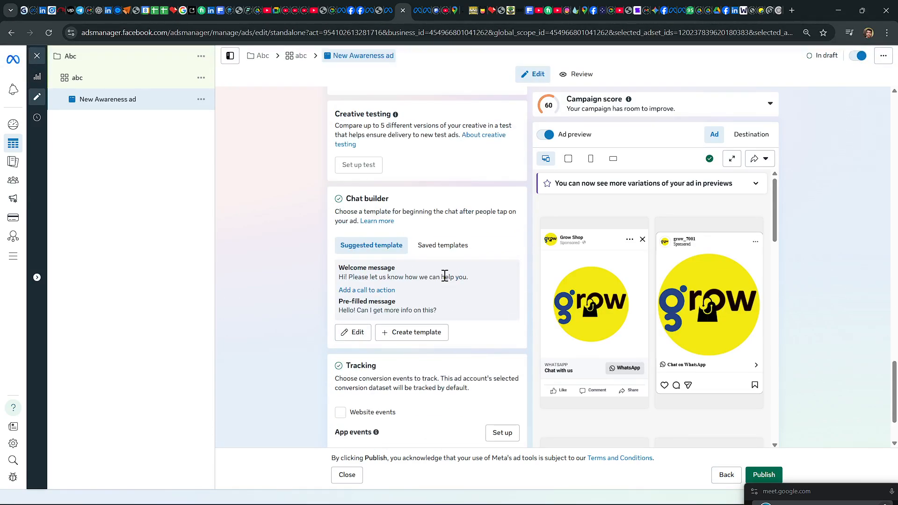
pyautogui.scroll(-3, 444, 276)
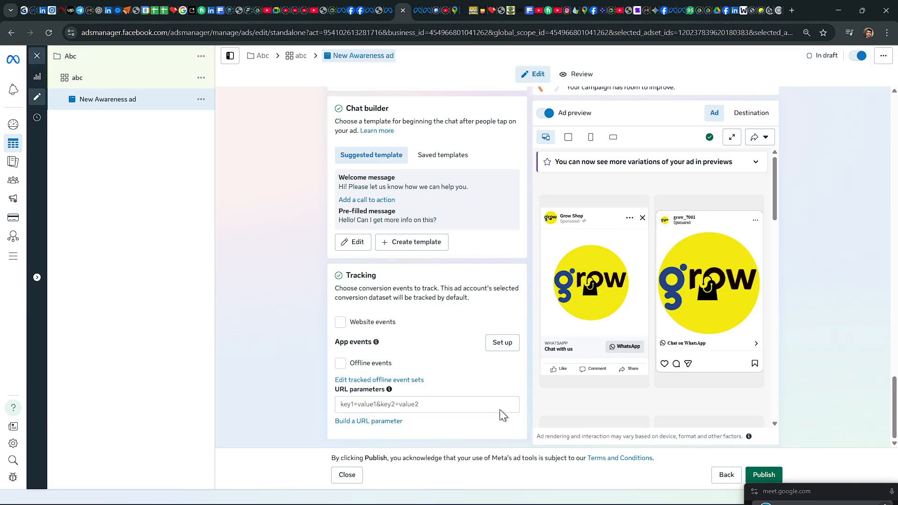
pyautogui.scroll(8, 528, 283)
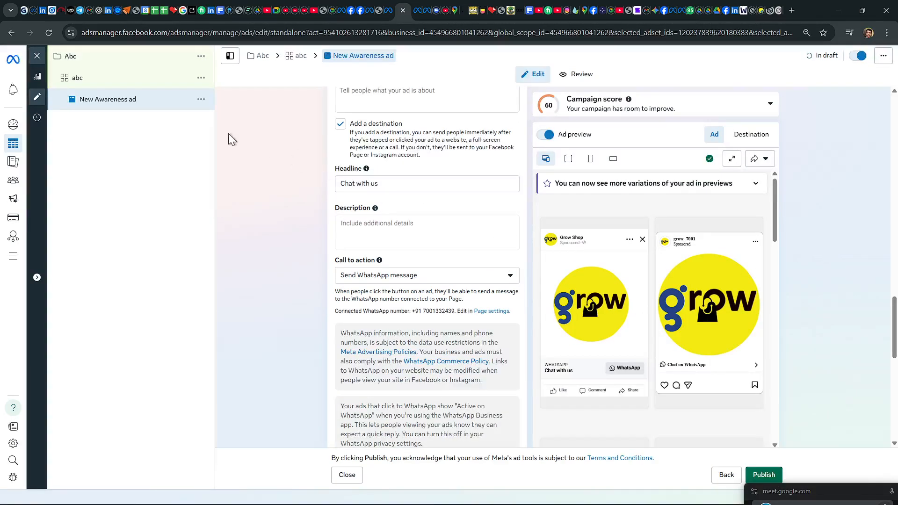
# Step: Close the ad editor, clear the ad and ad set selections, and refresh the ads list
pyautogui.click(39, 59)
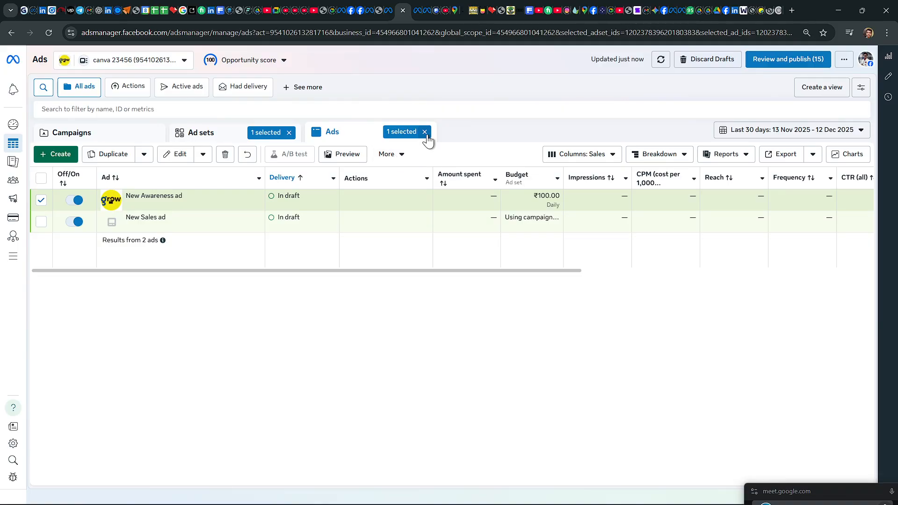
pyautogui.click(425, 132)
pyautogui.click(289, 133)
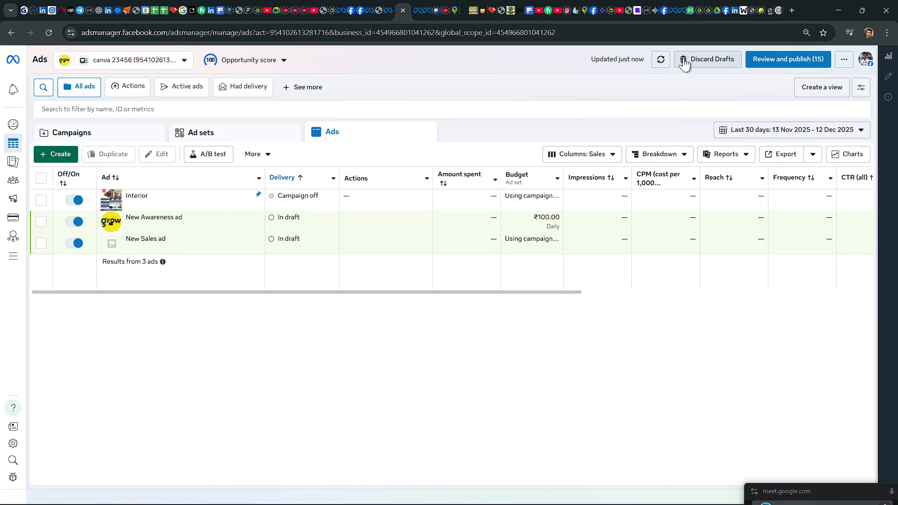
pyautogui.click(661, 62)
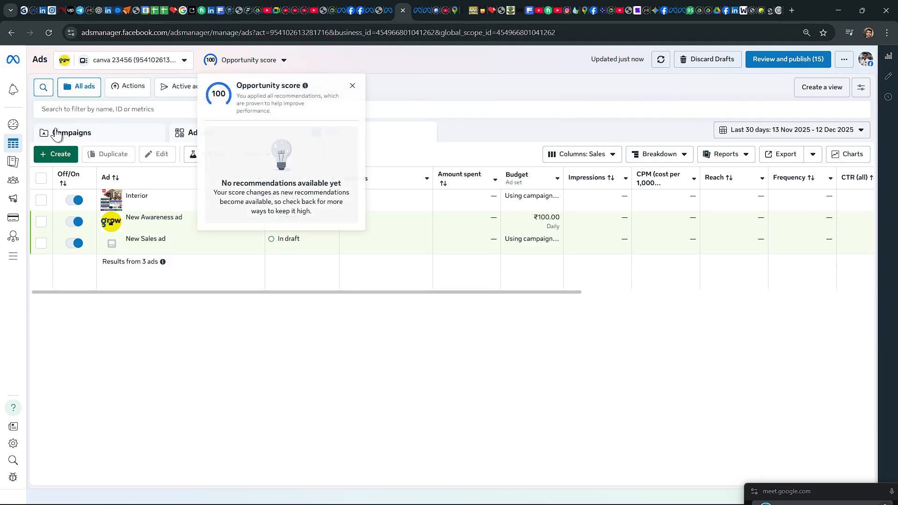
# Step: Create a new auction campaign with the Sales objective
pyautogui.click(58, 153)
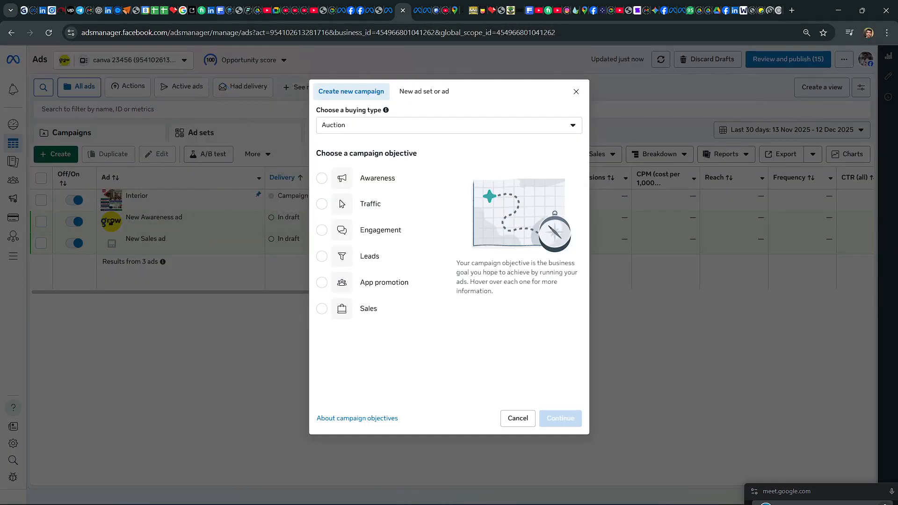
pyautogui.moveTo(358, 318)
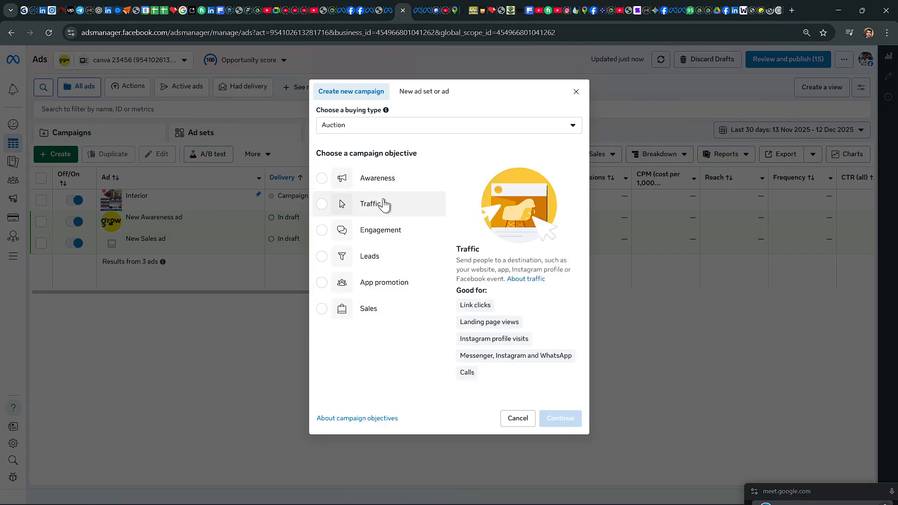
pyautogui.click(372, 310)
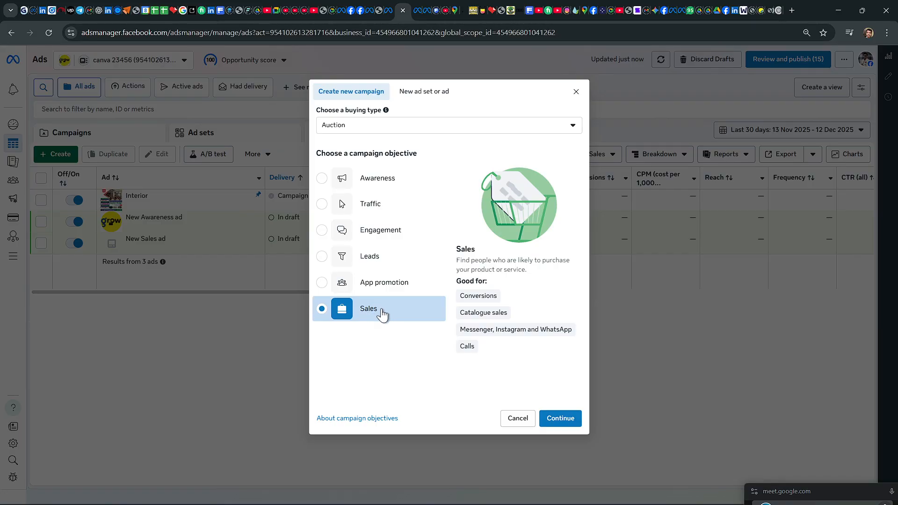
pyautogui.click(560, 421)
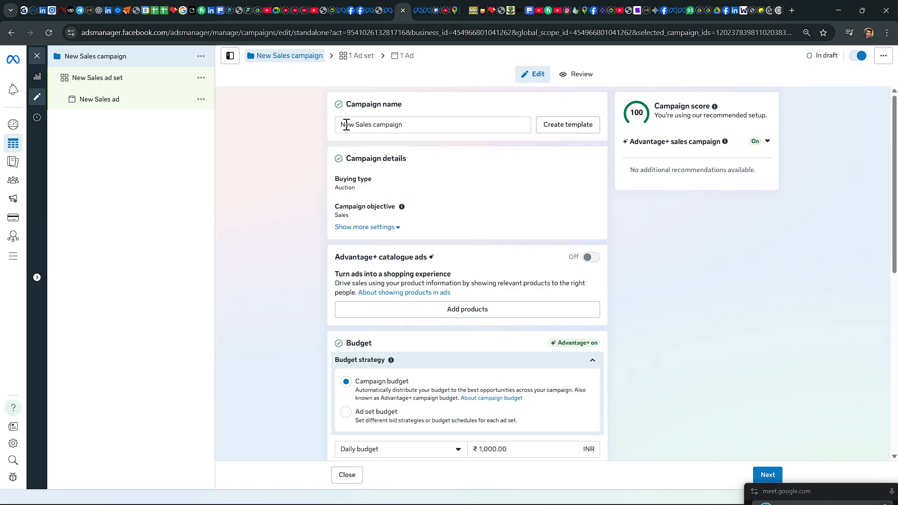
# Step: Rename the new Sales campaign as Text
pyautogui.moveTo(407, 124); pyautogui.dragTo(340, 125)
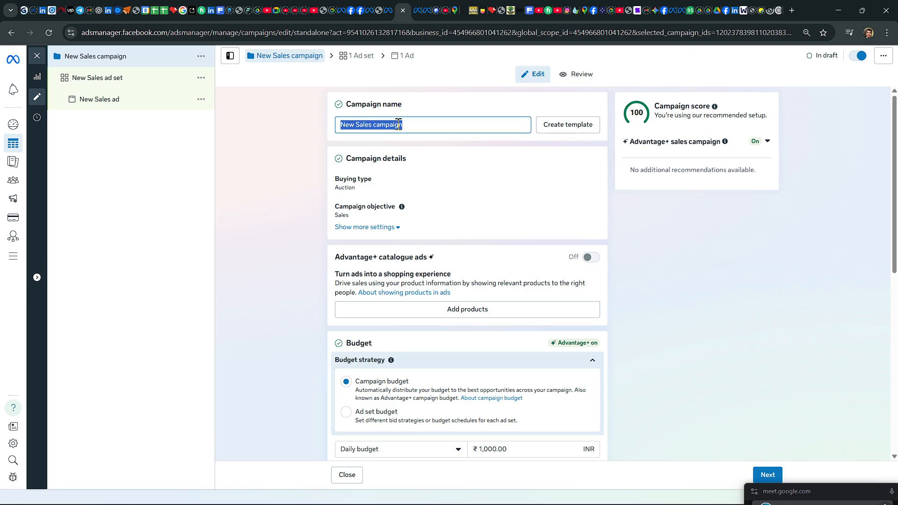
pyautogui.click(423, 125)
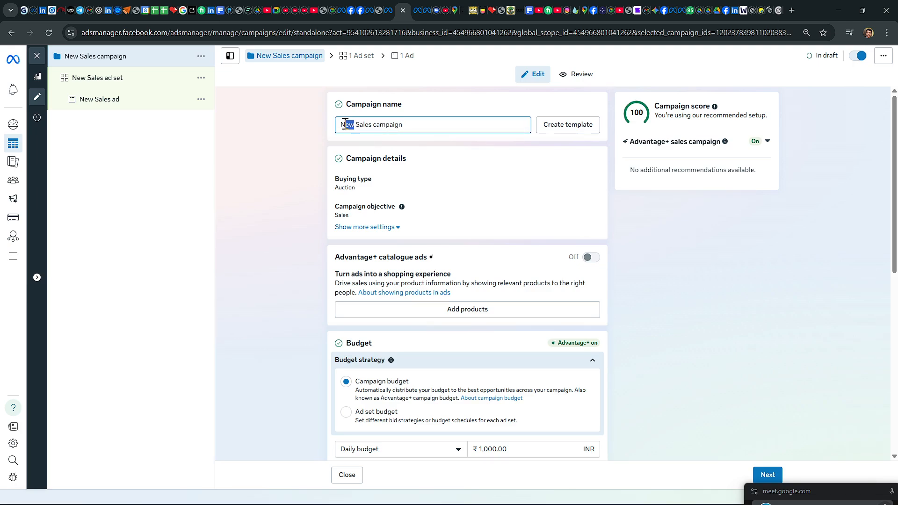
pyautogui.doubleClick(347, 124)
pyautogui.moveTo(409, 123); pyautogui.dragTo(333, 128)
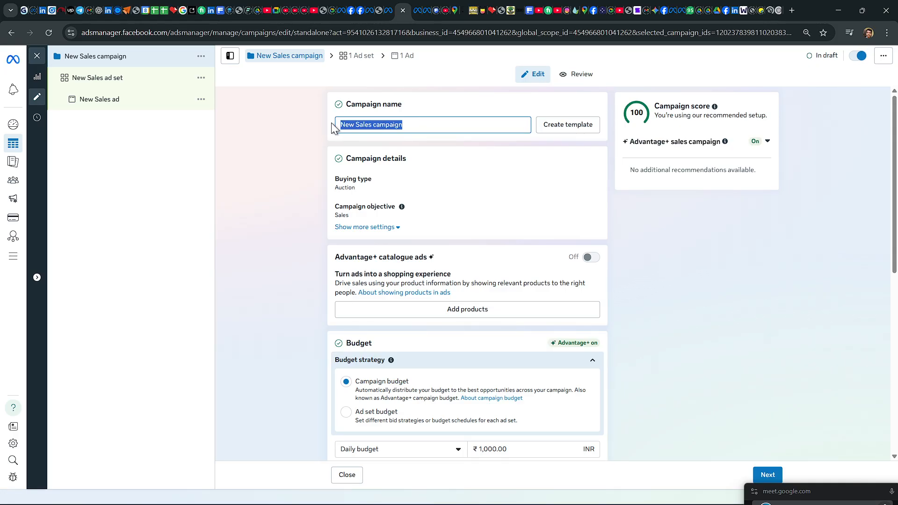
pyautogui.press('BackSpace')
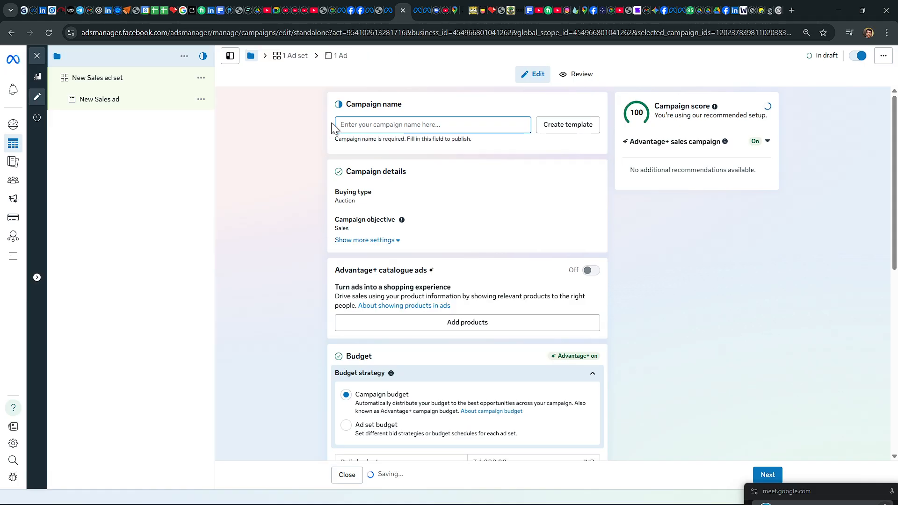
pyautogui.write('Text')
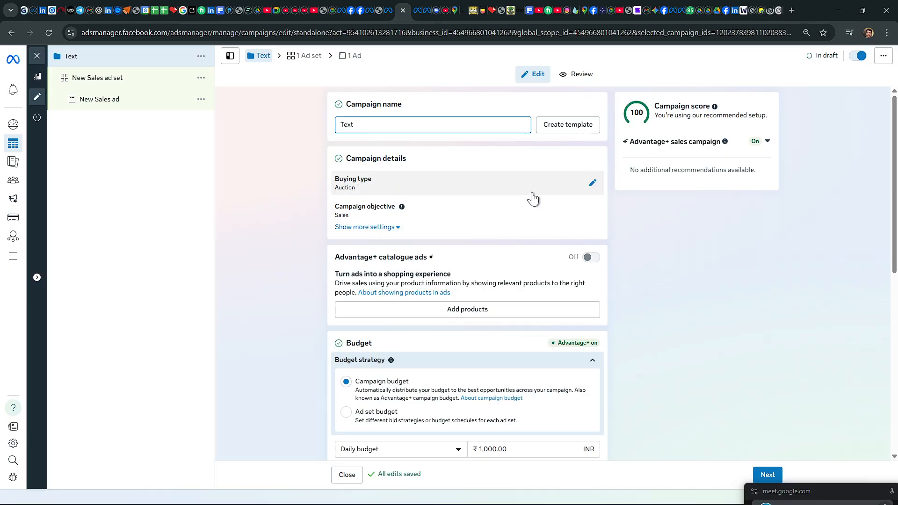
# Step: Examine the campaign's buying type and objective options, along with its catalogue ads, budget, A/B test and audience segment reporting settings
pyautogui.click(592, 183)
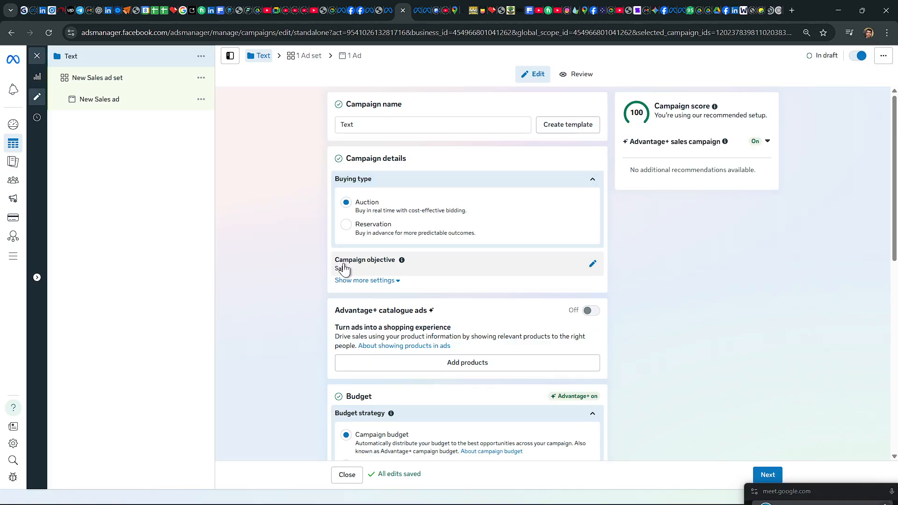
pyautogui.click(592, 263)
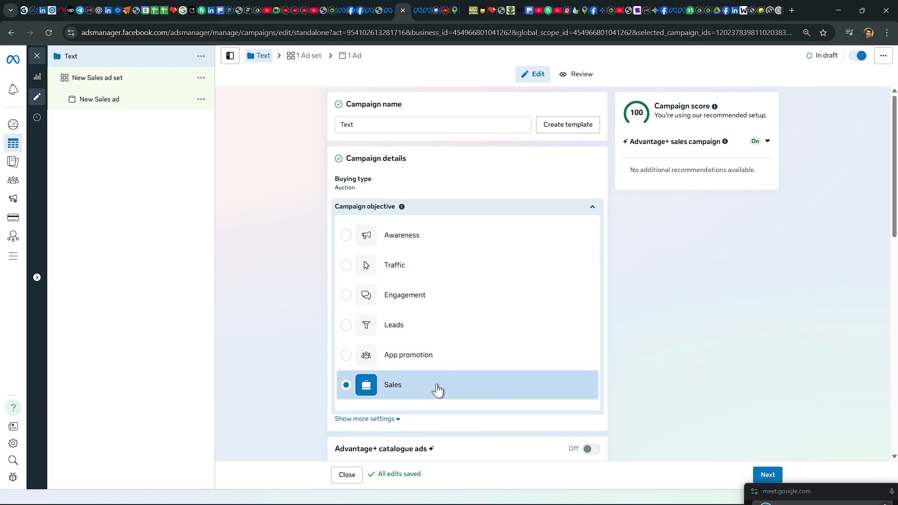
pyautogui.scroll(-3, 438, 386)
pyautogui.scroll(-2, 462, 320)
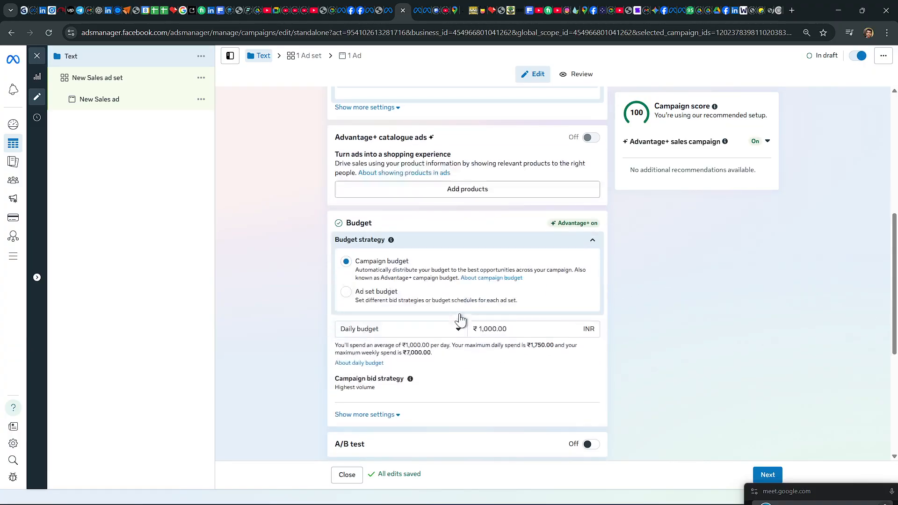
pyautogui.scroll(-4, 460, 321)
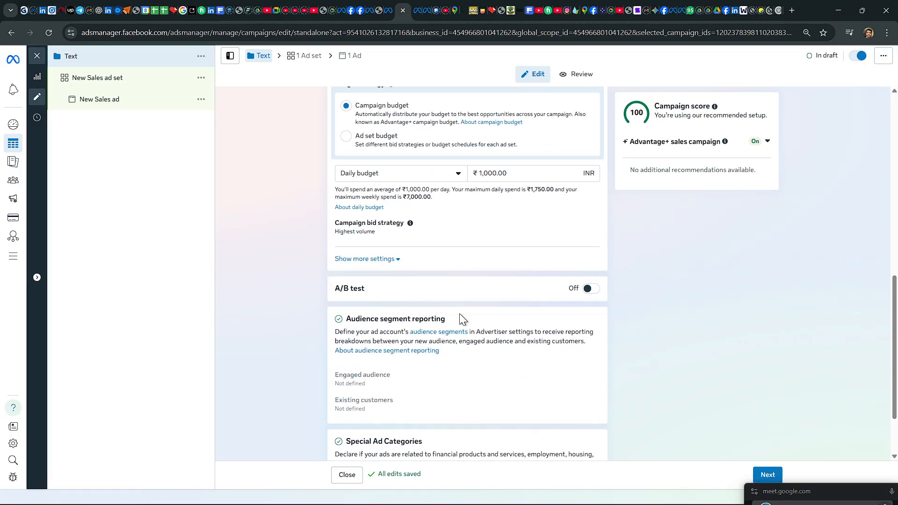
pyautogui.scroll(3, 459, 313)
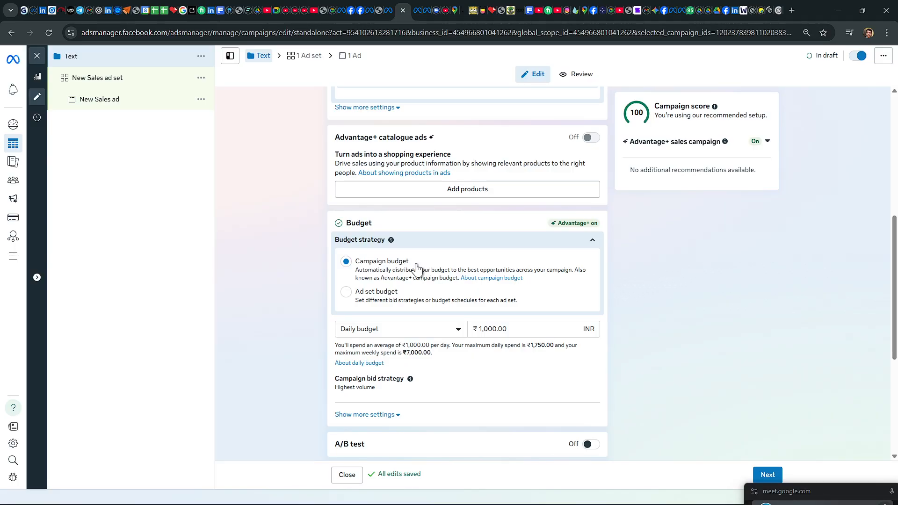
pyautogui.scroll(3, 433, 261)
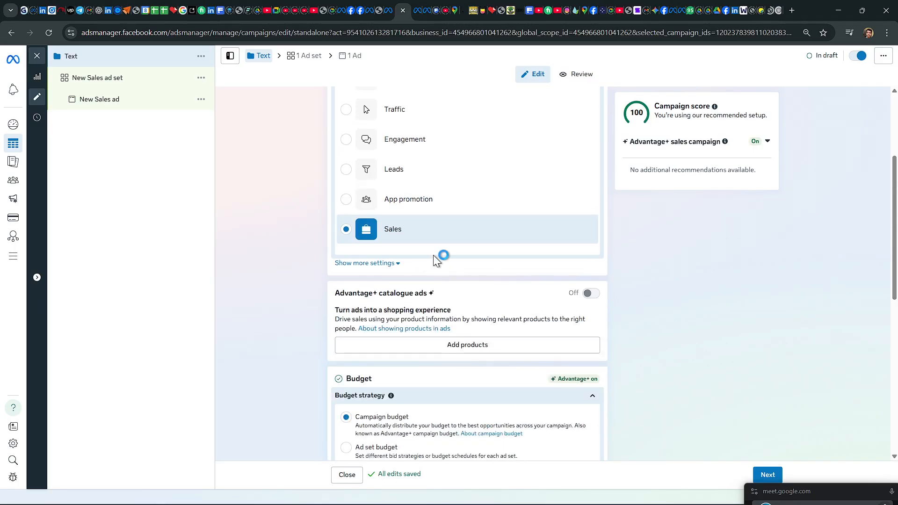
pyautogui.scroll(3, 433, 256)
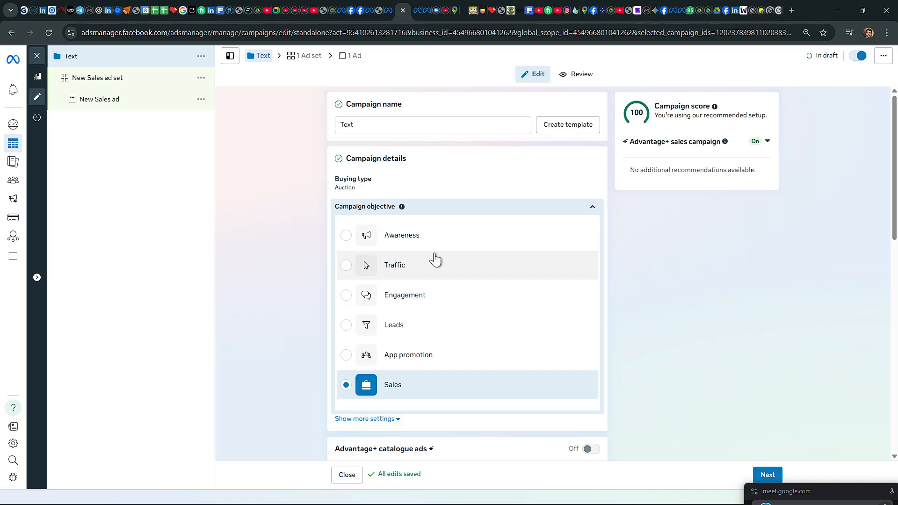
pyautogui.scroll(-3, 400, 353)
pyautogui.scroll(3, 401, 353)
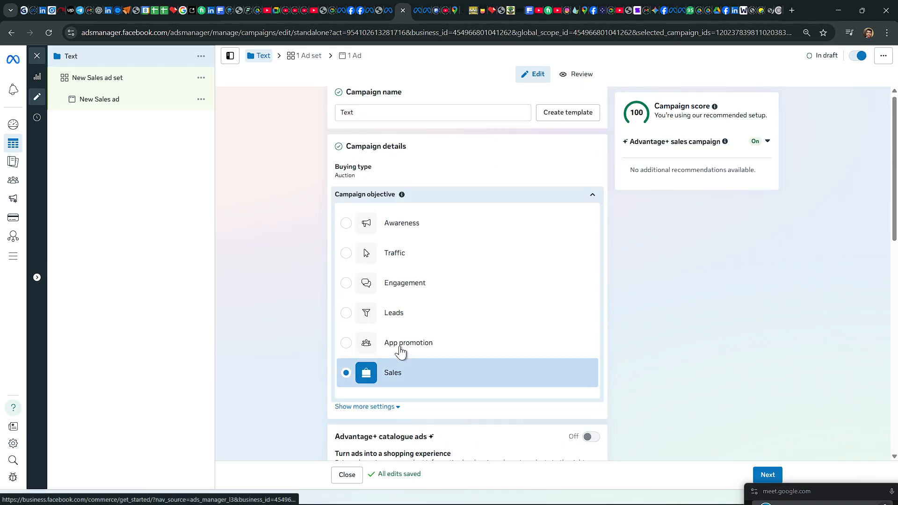
pyautogui.click(593, 207)
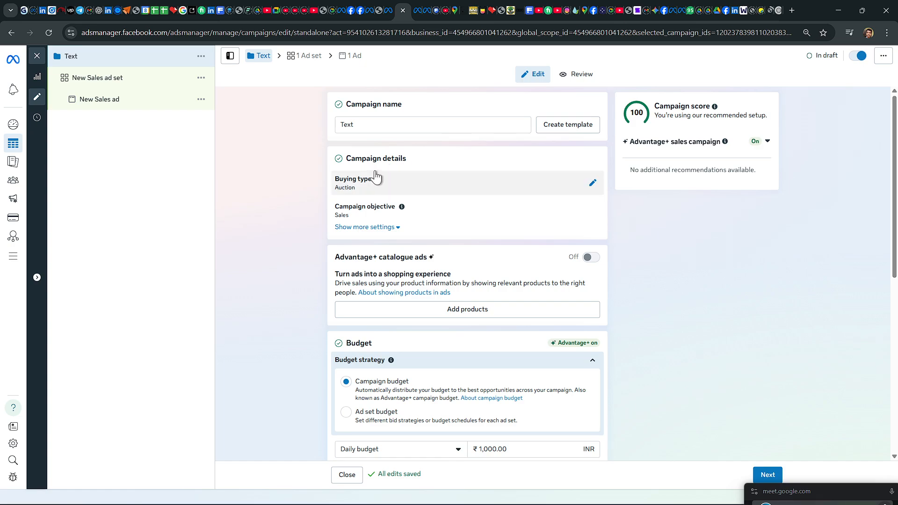
# Step: Review the buying type choices, the description of the Sales objective and the campaign's budget strategy settings
pyautogui.click(593, 183)
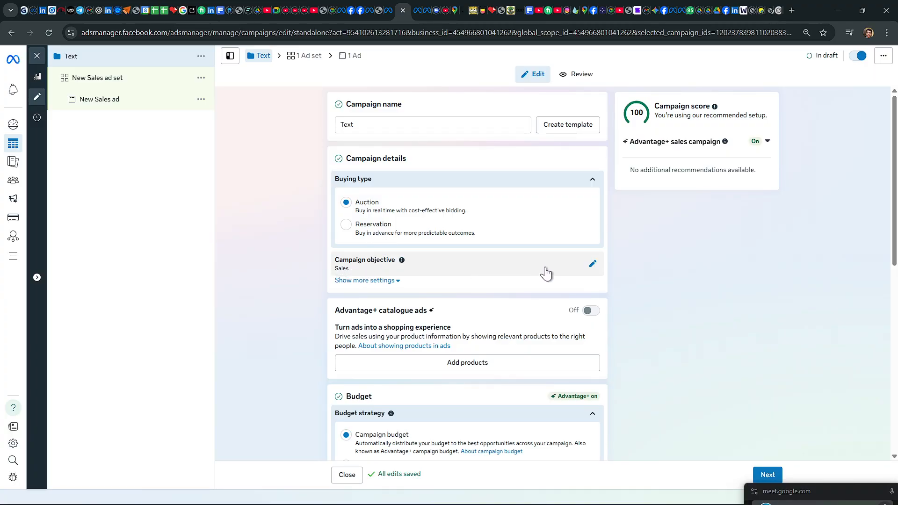
pyautogui.click(592, 264)
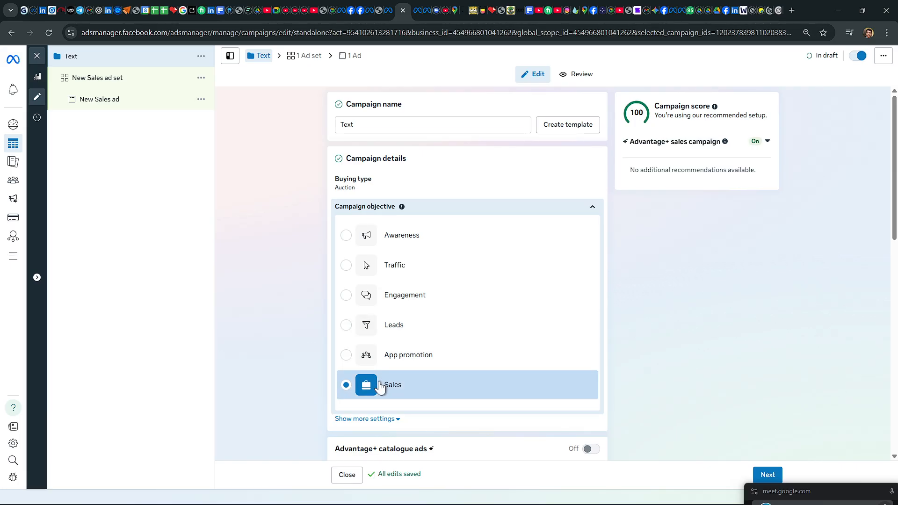
pyautogui.moveTo(379, 387)
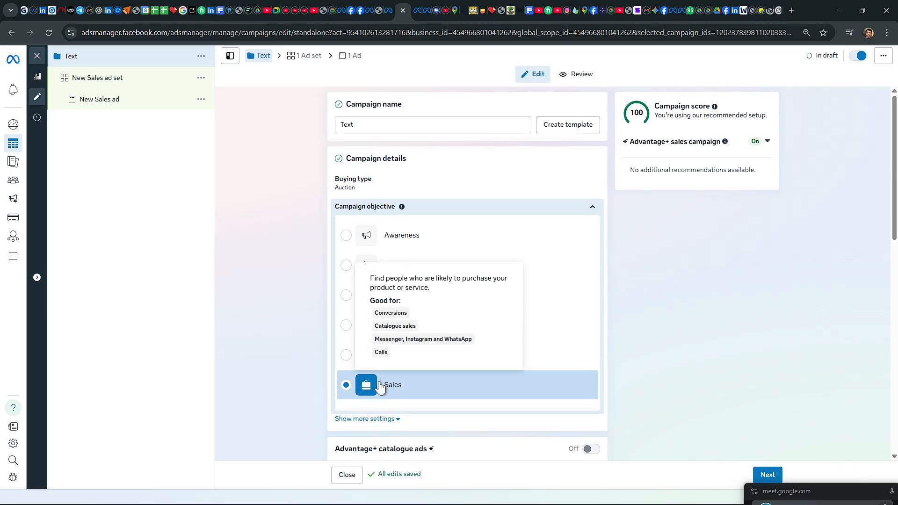
pyautogui.scroll(-6, 588, 351)
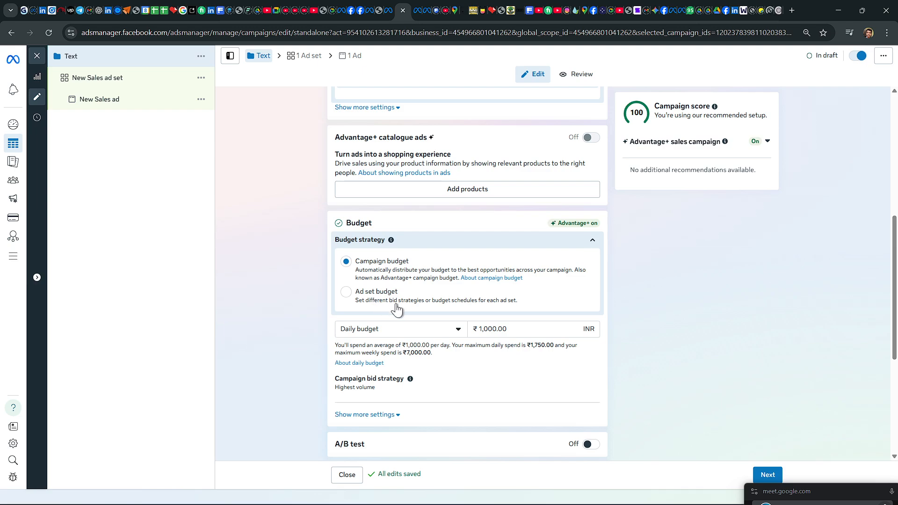
pyautogui.scroll(-3, 280, 415)
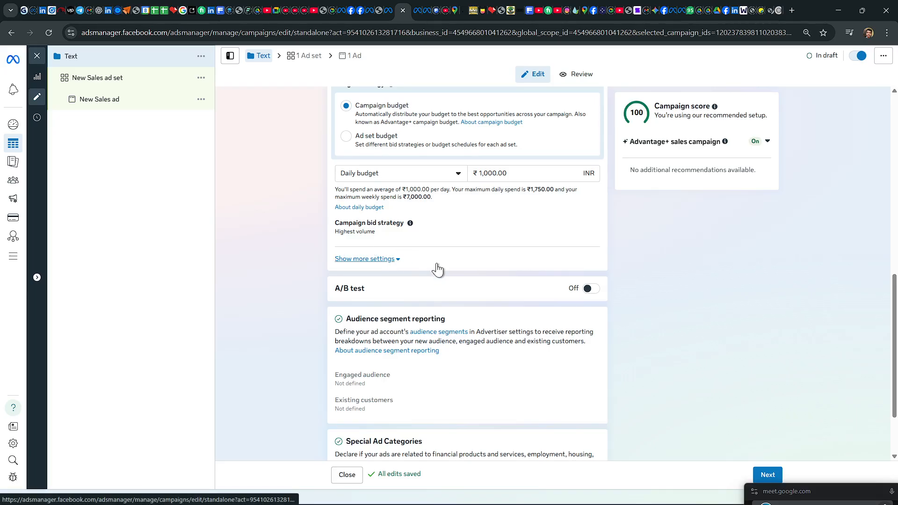
pyautogui.scroll(3, 437, 266)
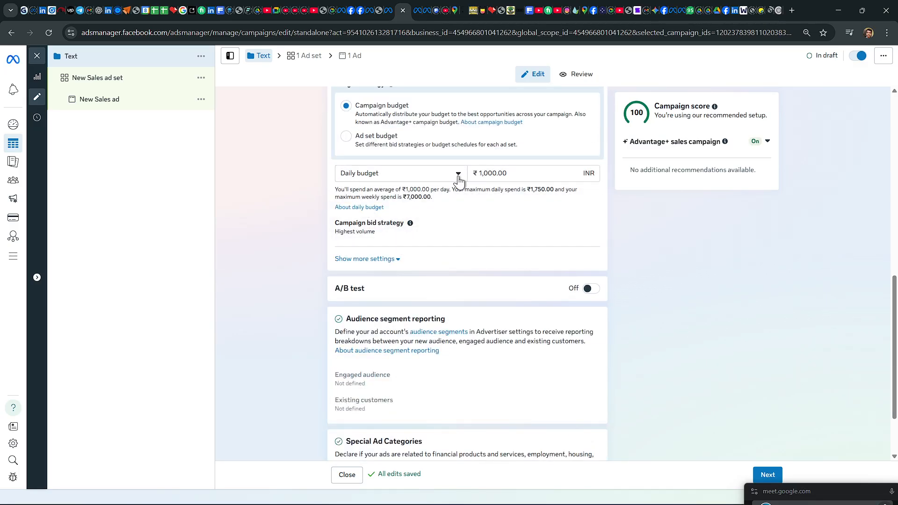
# Step: Set the budget strategy to Campaign budget with a daily budget of ₹800
pyautogui.click(457, 176)
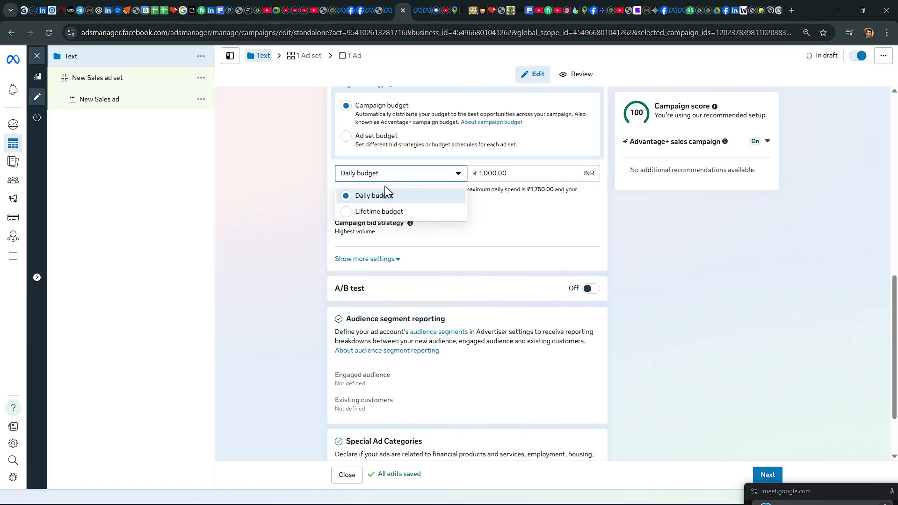
pyautogui.click(373, 195)
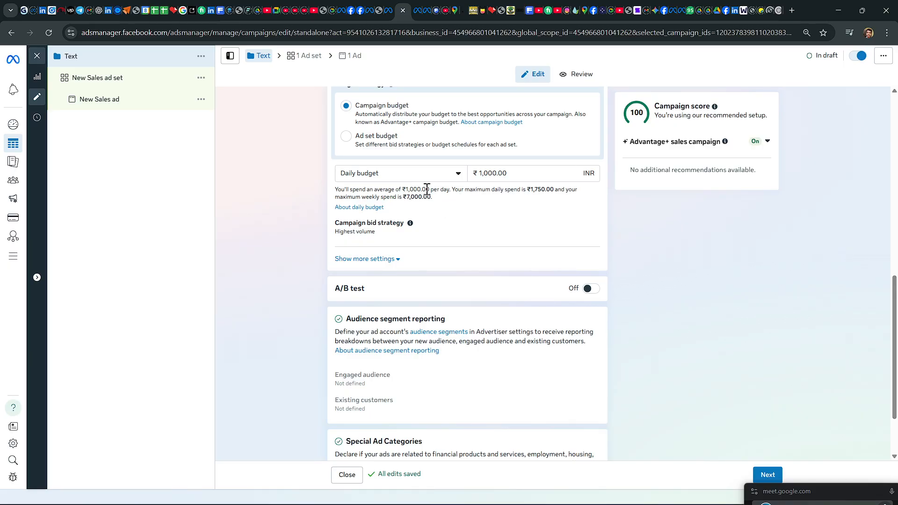
pyautogui.click(348, 137)
pyautogui.click(345, 106)
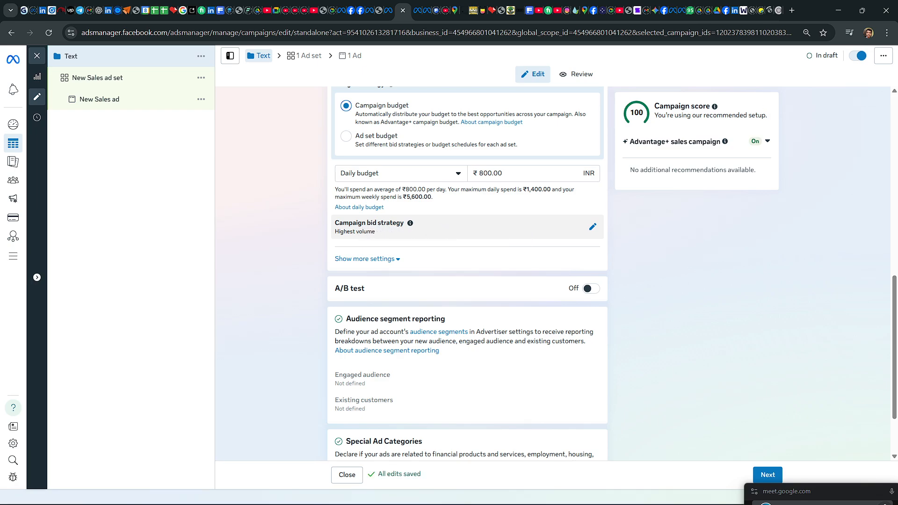
# Step: Examine the campaign bid strategy options, audience segment reporting and Special Ad Categories settings
pyautogui.click(592, 227)
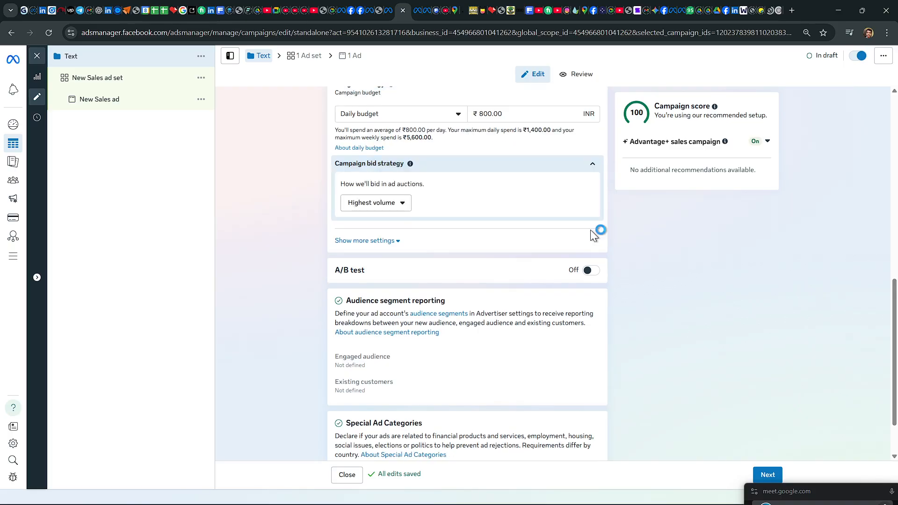
pyautogui.click(401, 205)
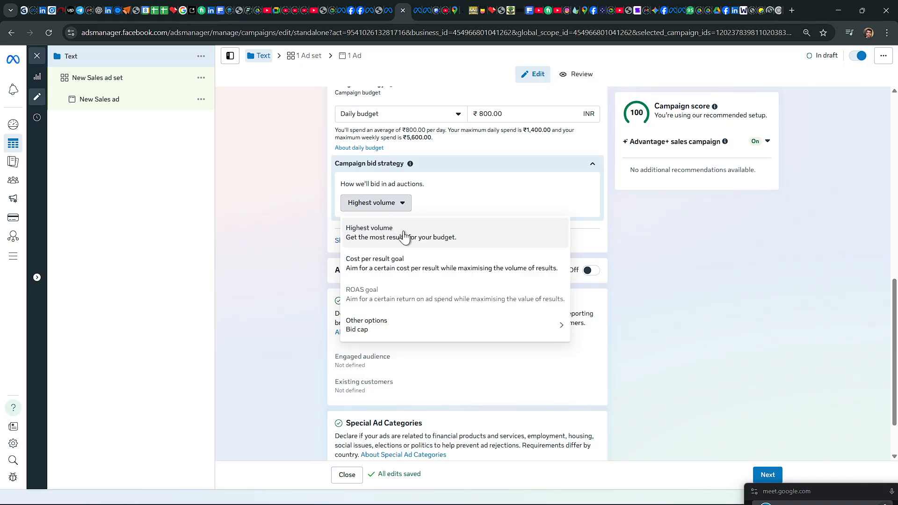
pyautogui.click(676, 251)
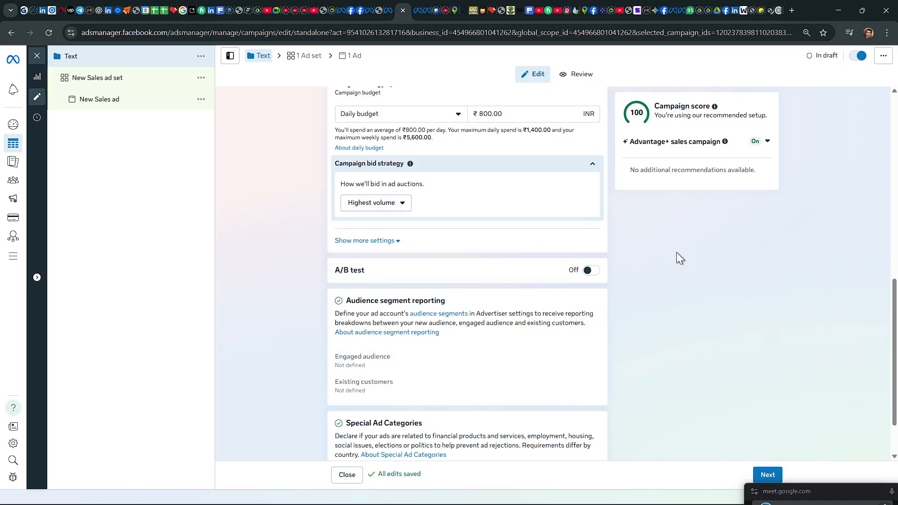
pyautogui.scroll(-2, 476, 258)
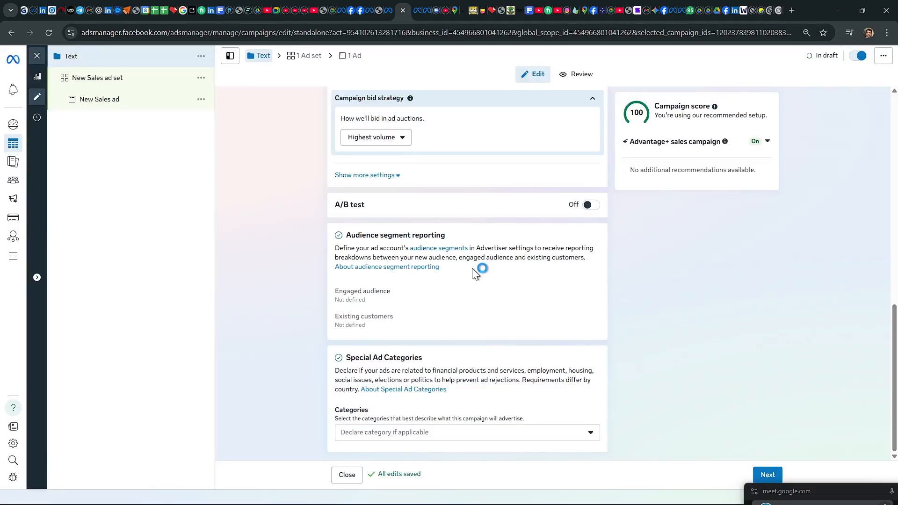
pyautogui.scroll(11, 473, 269)
pyautogui.scroll(-5, 473, 275)
# Step: Proceed to the ad set settings, recheck the campaign name, and rename the ad set as Text ad set
pyautogui.click(772, 475)
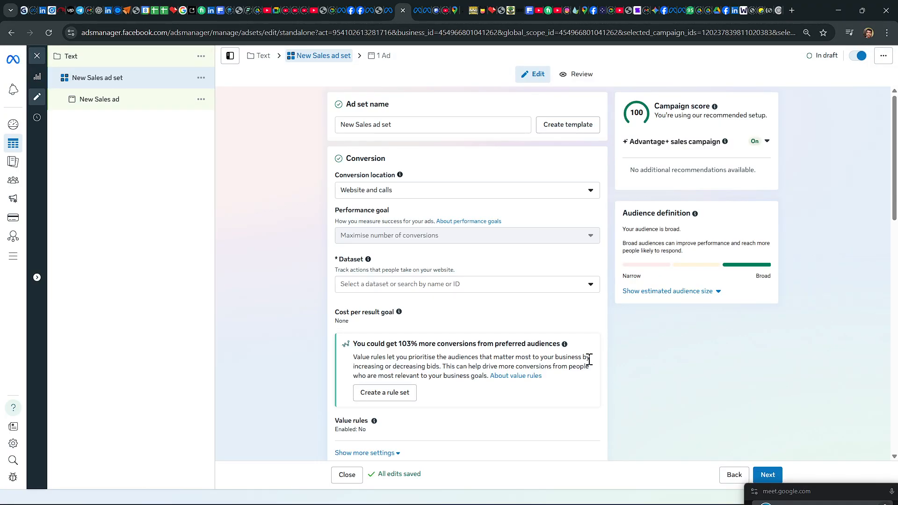
pyautogui.click(256, 53)
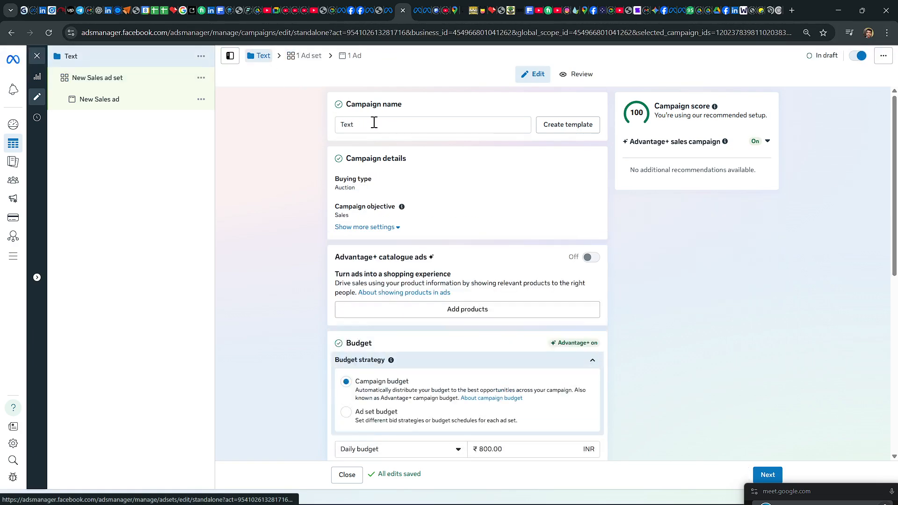
pyautogui.moveTo(377, 124); pyautogui.dragTo(330, 120)
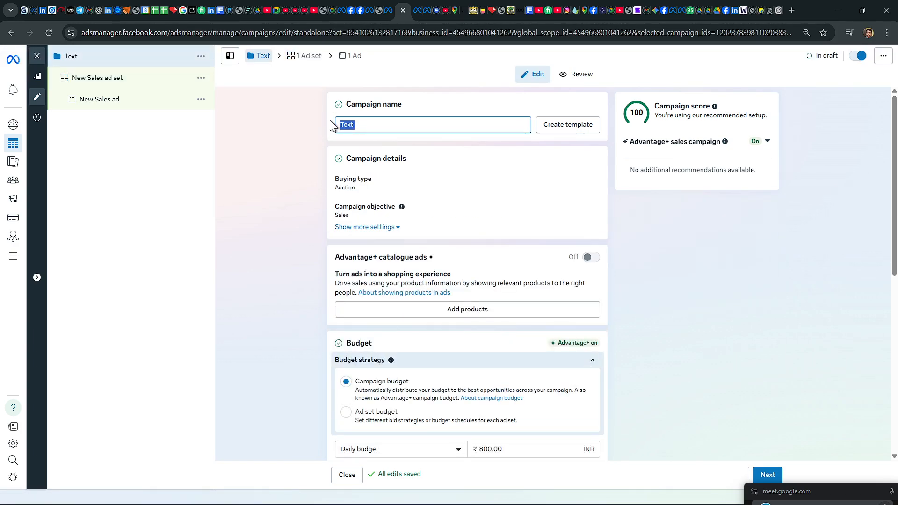
pyautogui.click(305, 55)
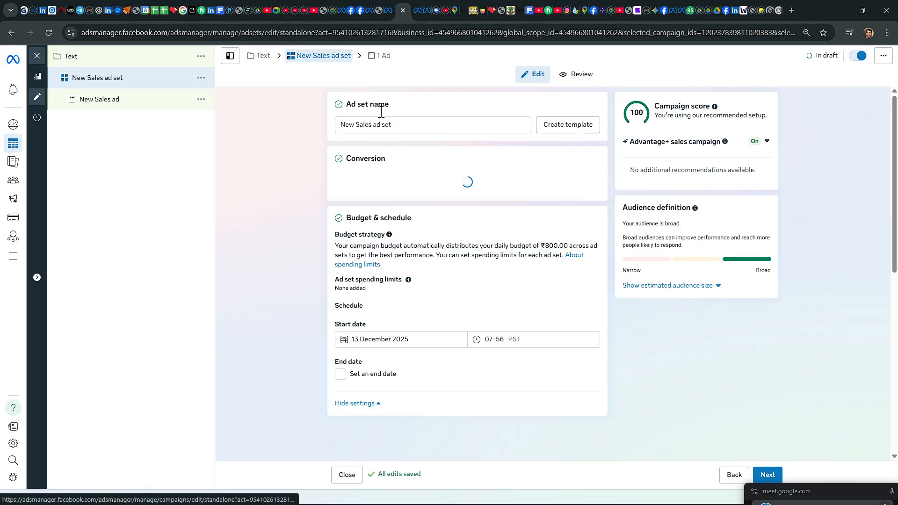
pyautogui.click(391, 125)
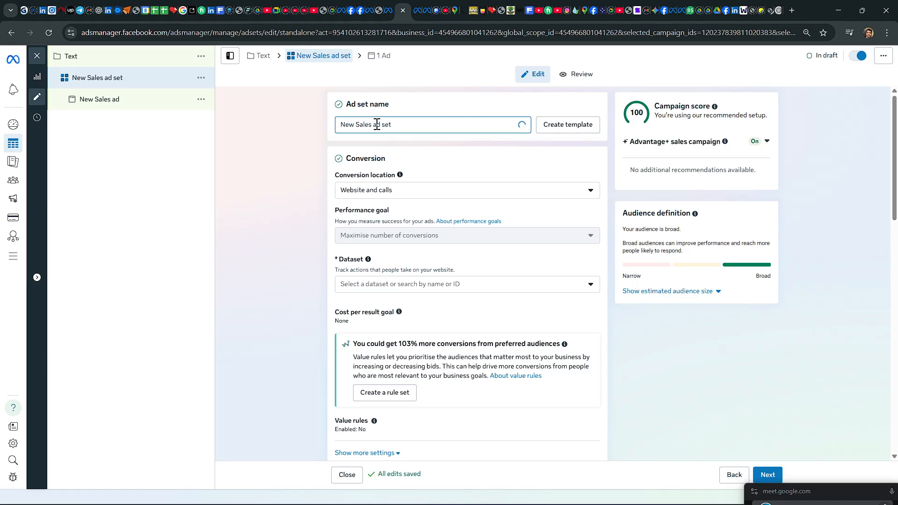
pyautogui.moveTo(374, 124); pyautogui.dragTo(337, 125)
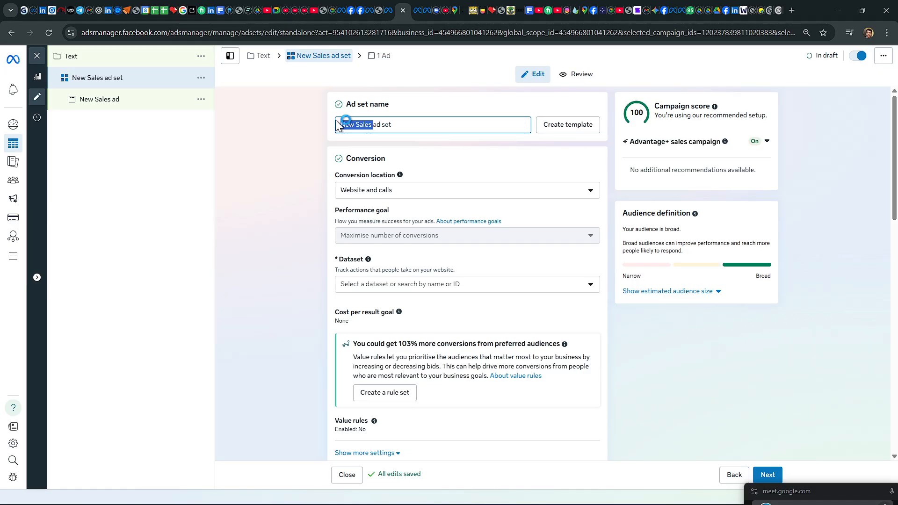
pyautogui.write('Text')
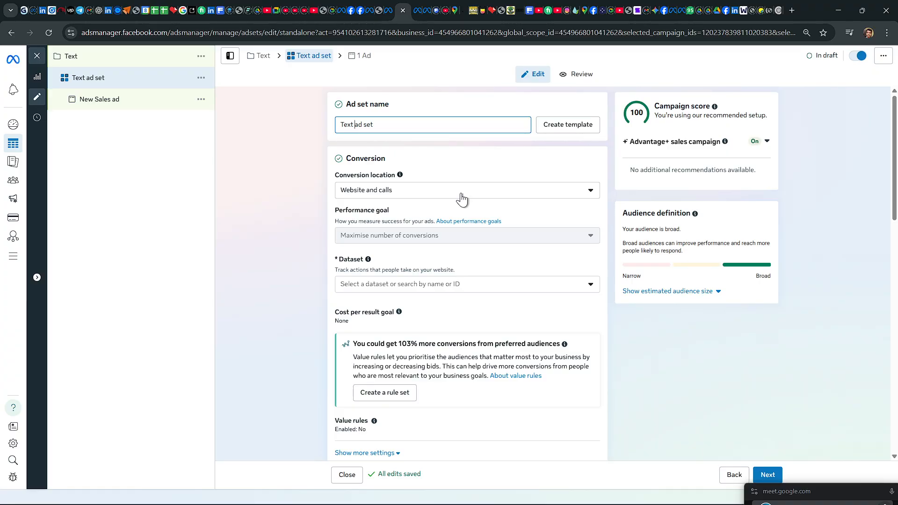
# Step: Look through the multiple and single conversion location choices and set the ad set's conversion location to Message destinations
pyautogui.moveTo(346, 159); pyautogui.dragTo(397, 159)
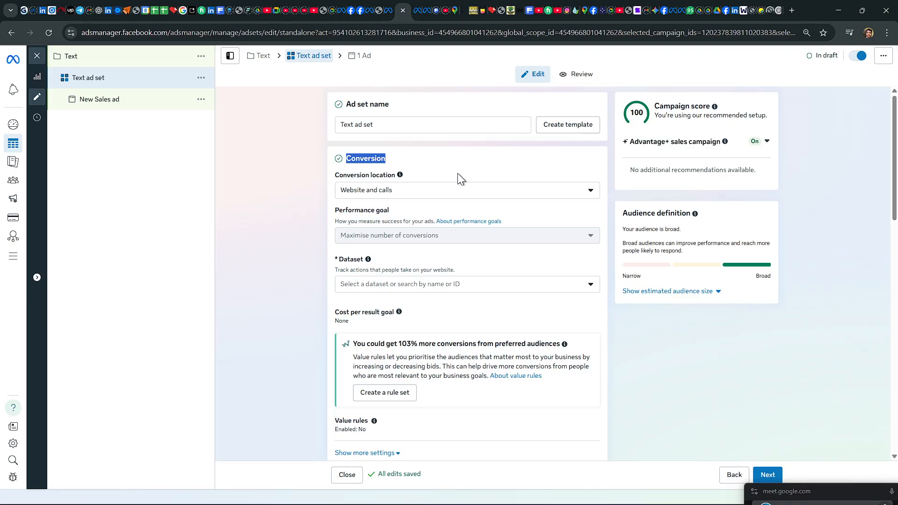
pyautogui.click(587, 195)
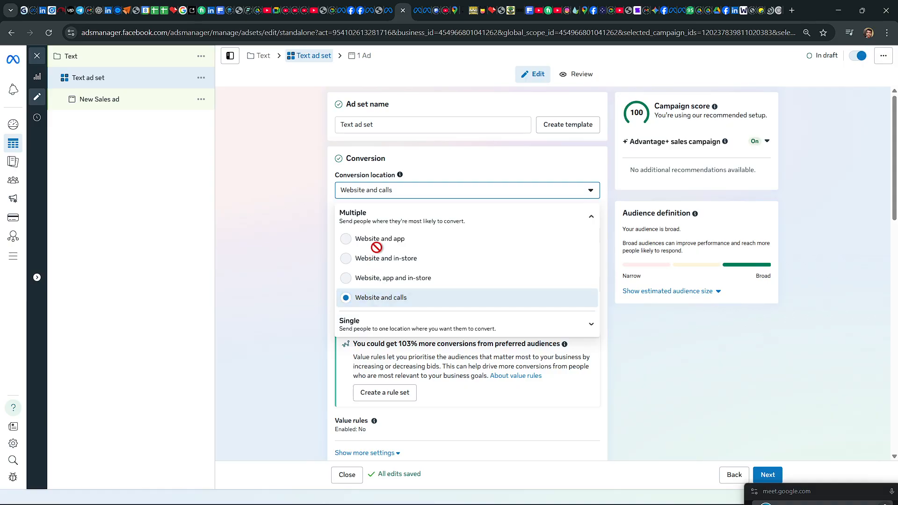
pyautogui.moveTo(381, 248)
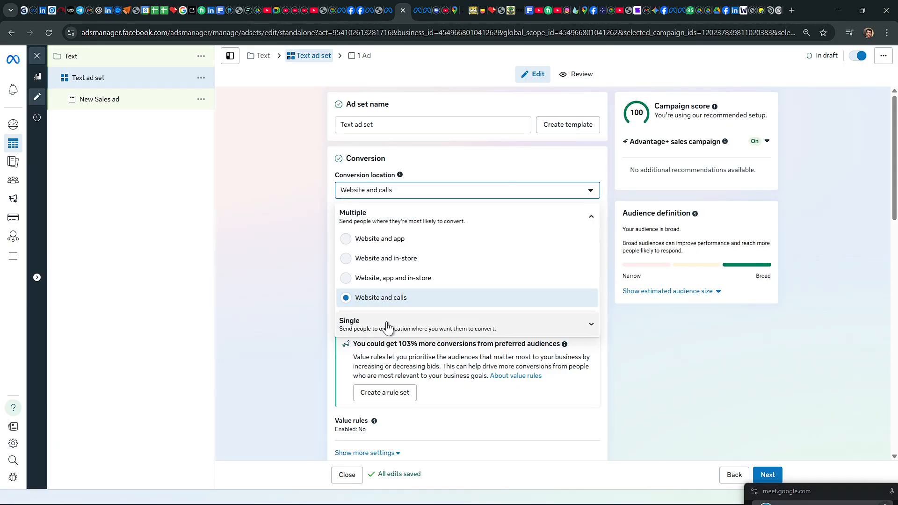
pyautogui.click(590, 325)
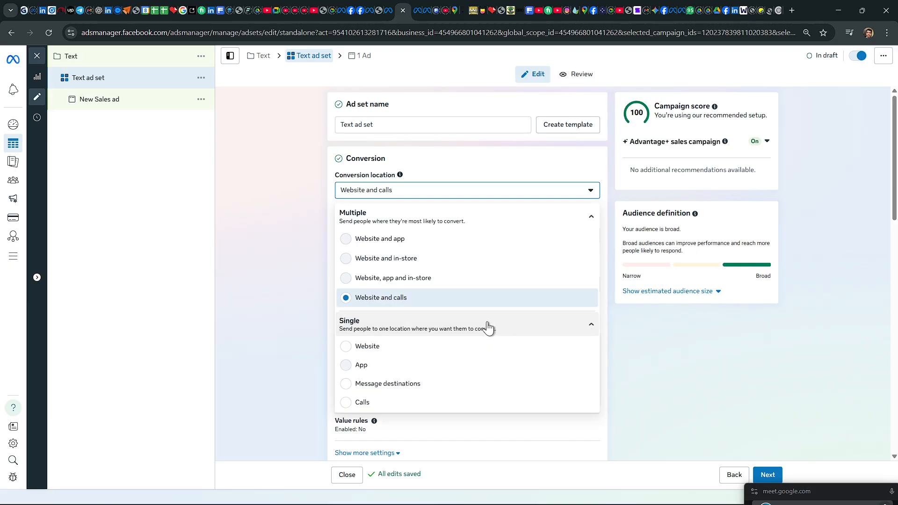
pyautogui.click(406, 389)
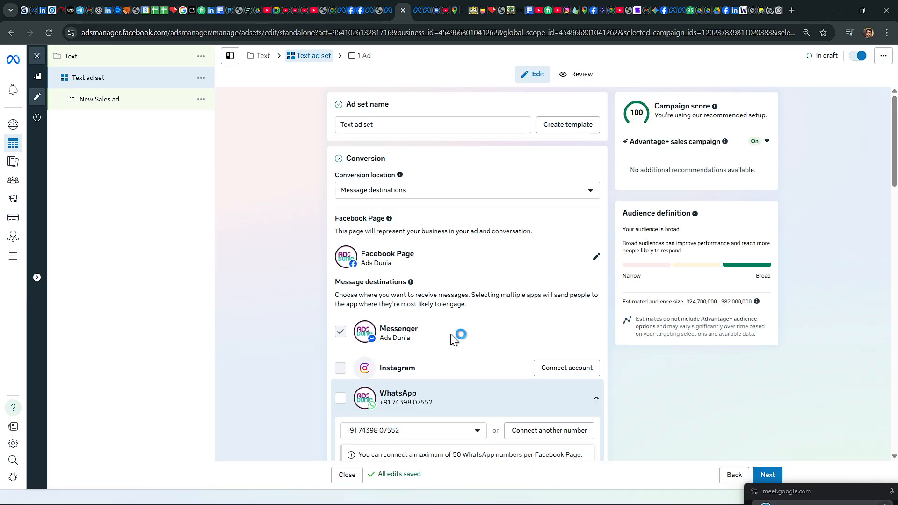
# Step: Look at the form for connecting another WhatsApp number, and make WhatsApp the only message destination instead of Messenger
pyautogui.scroll(-3, 452, 336)
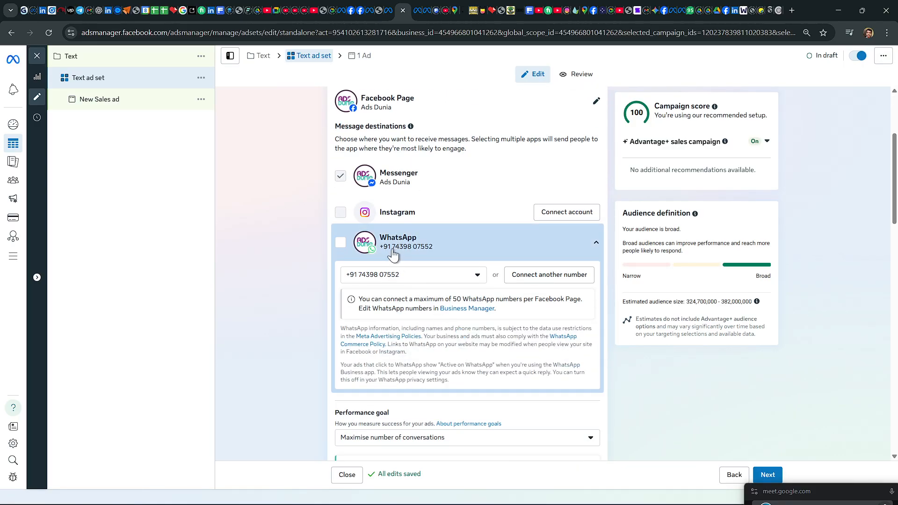
pyautogui.click(540, 276)
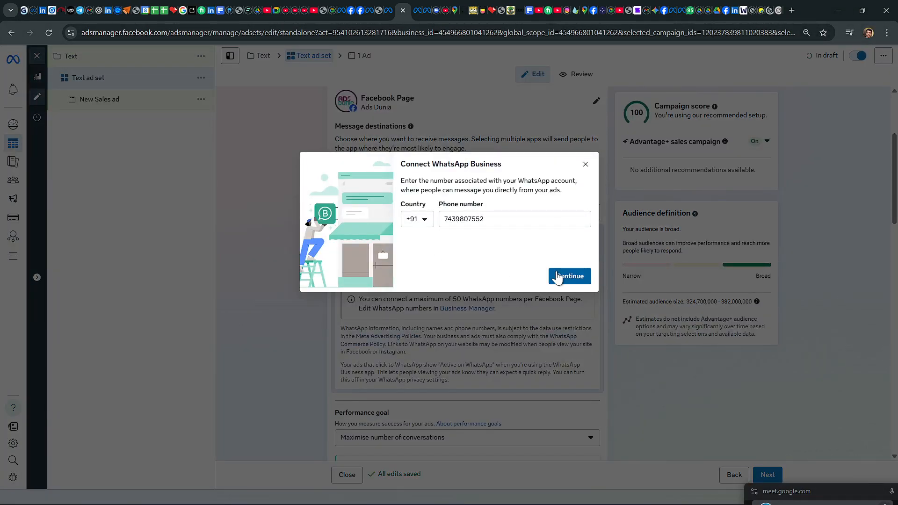
pyautogui.click(584, 165)
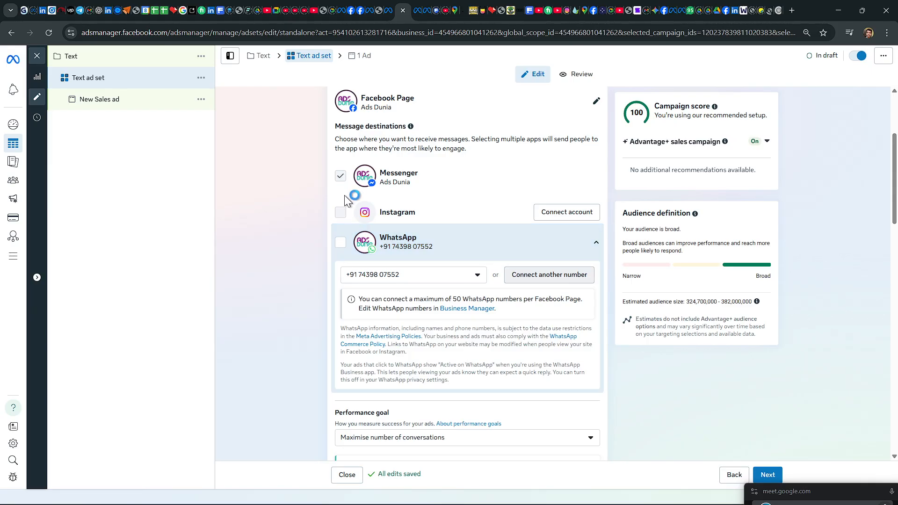
pyautogui.click(341, 241)
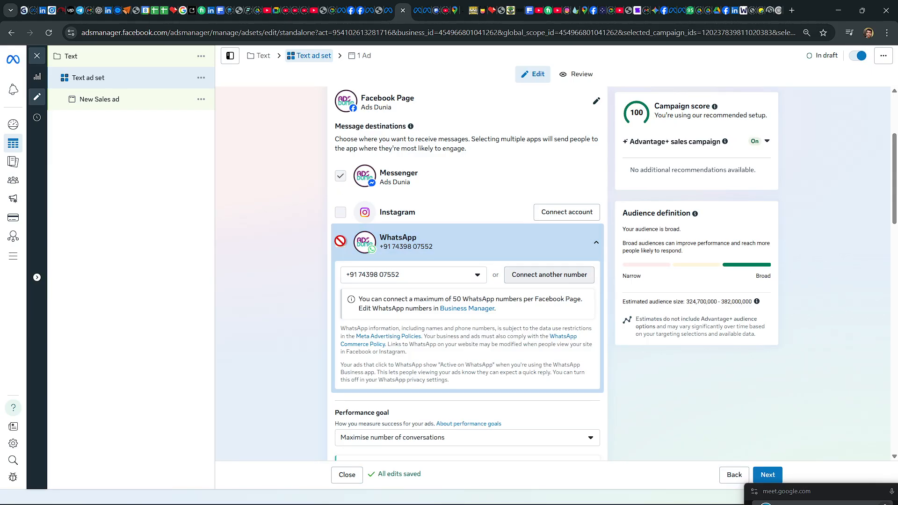
pyautogui.click(340, 176)
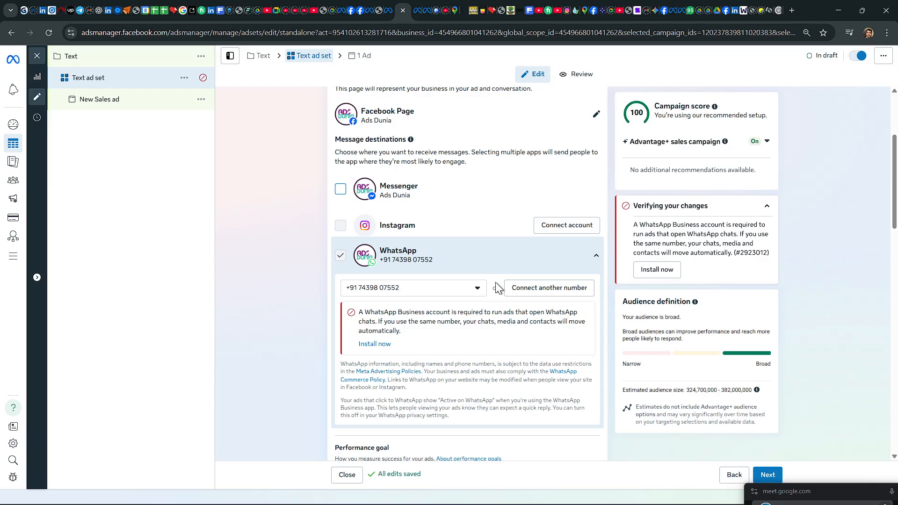
# Step: Review the WhatsApp destination details and the available performance goal options without changing the goal
pyautogui.scroll(-3, 495, 282)
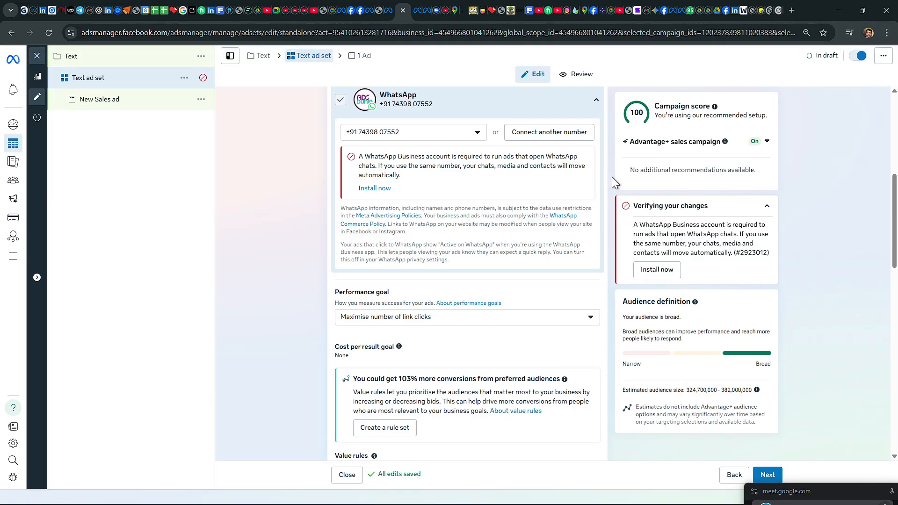
pyautogui.scroll(3, 559, 181)
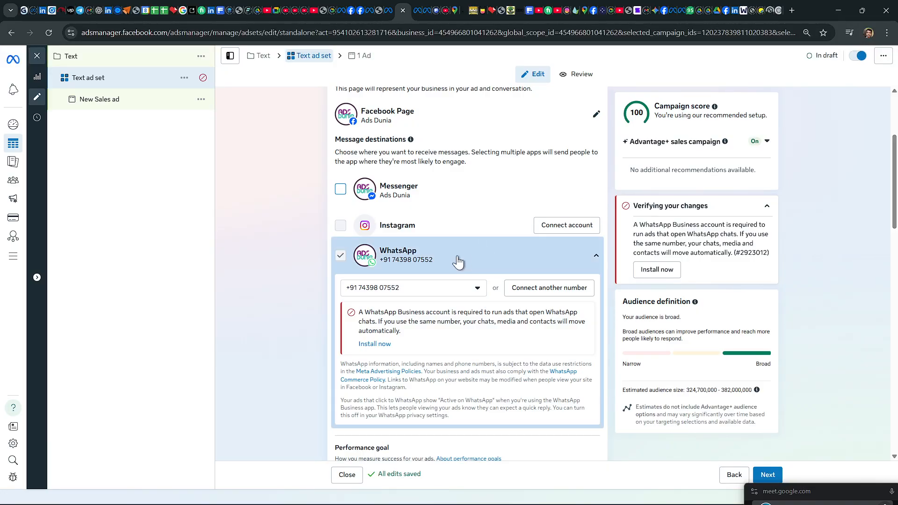
pyautogui.scroll(-3, 456, 255)
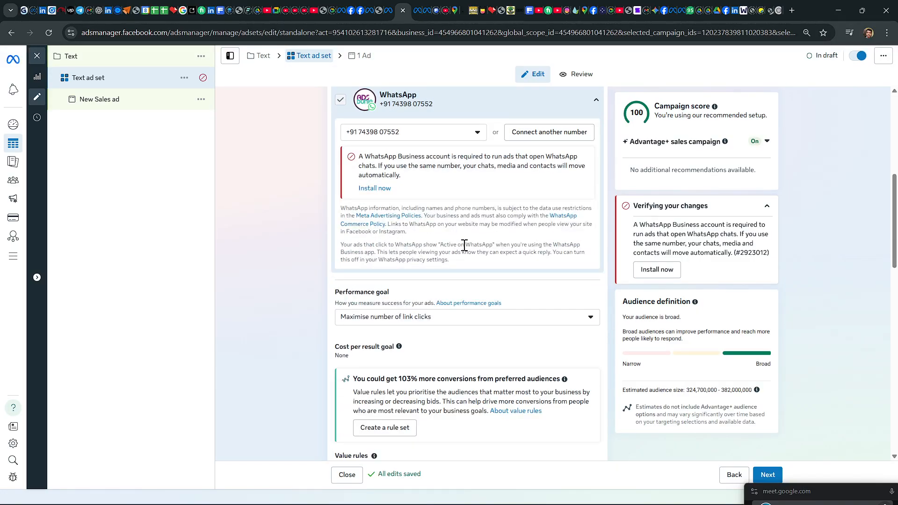
pyautogui.scroll(-3, 463, 245)
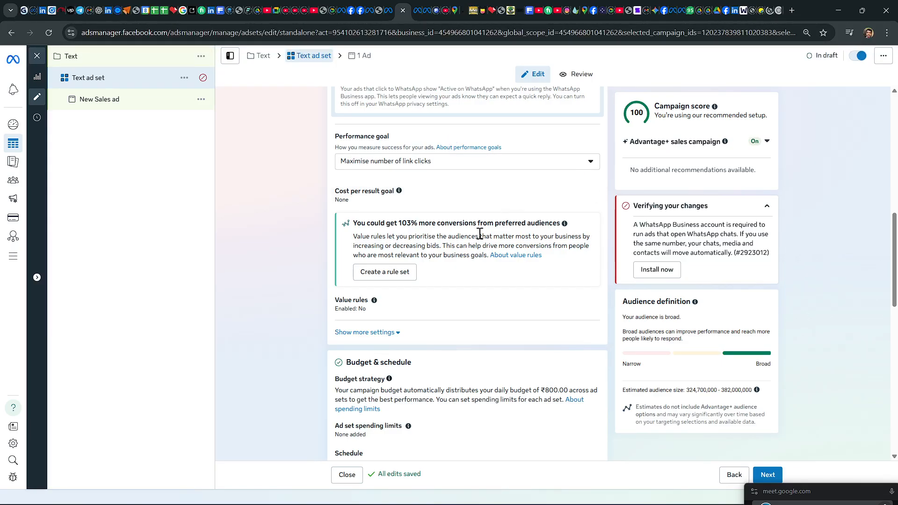
pyautogui.click(596, 165)
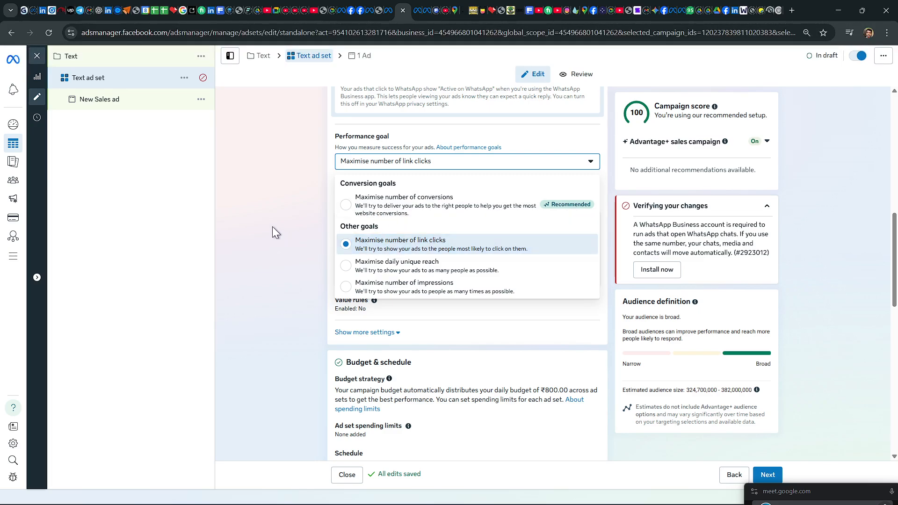
pyautogui.click(303, 223)
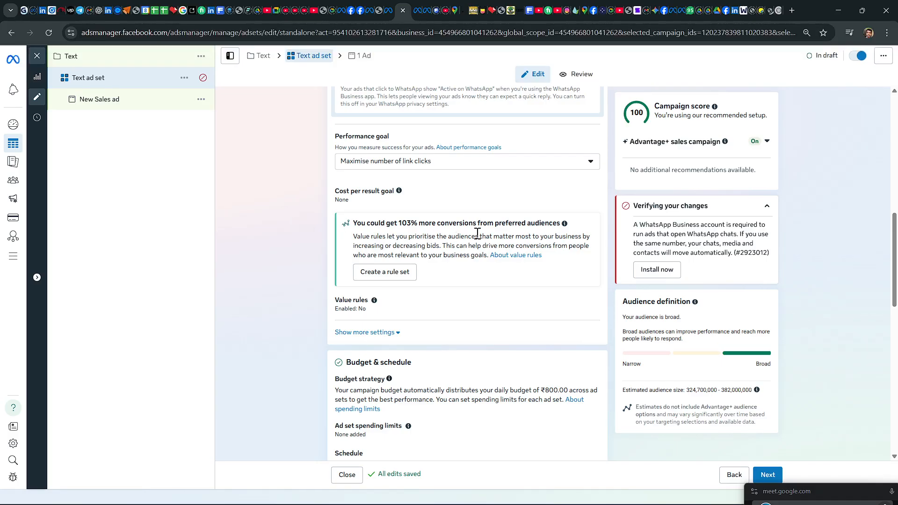
# Step: Examine the ad set's budget and schedule settings and compare them with the campaign-level budget strategy
pyautogui.scroll(-3, 478, 233)
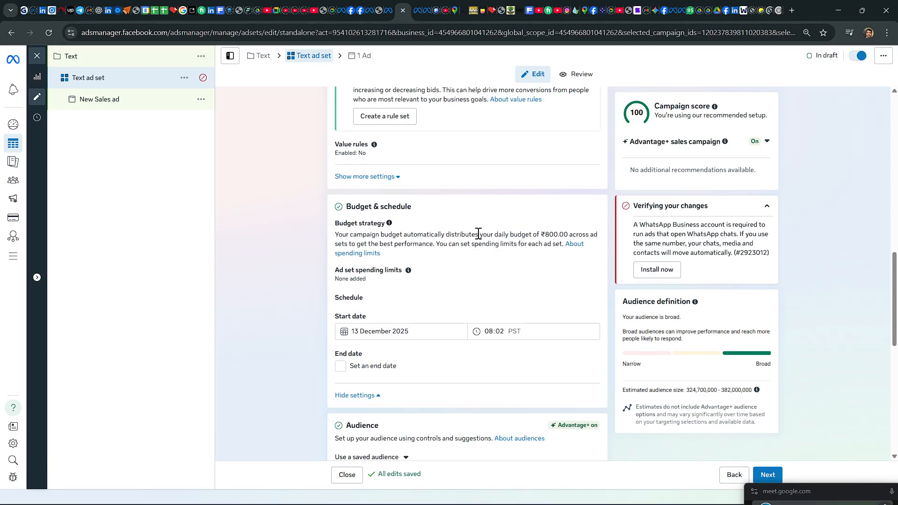
pyautogui.scroll(-3, 477, 234)
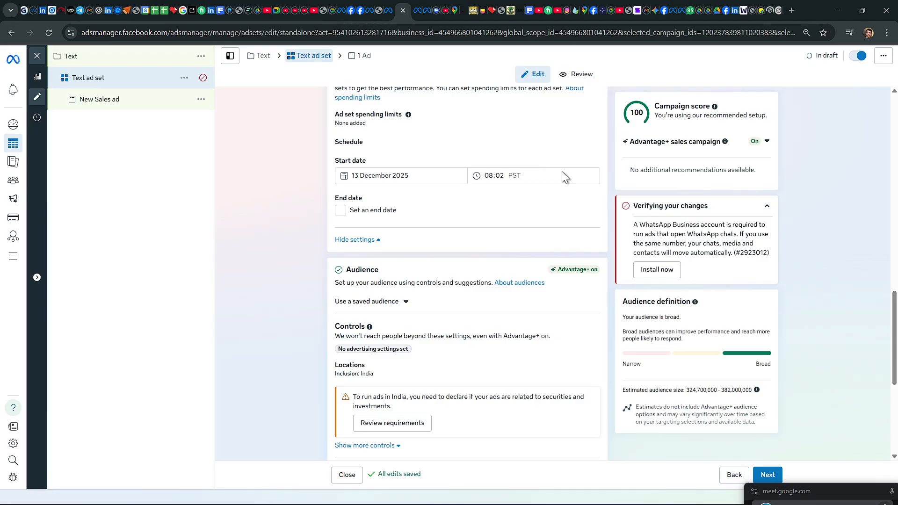
pyautogui.moveTo(701, 500)
pyautogui.click(252, 56)
pyautogui.scroll(-3, 442, 290)
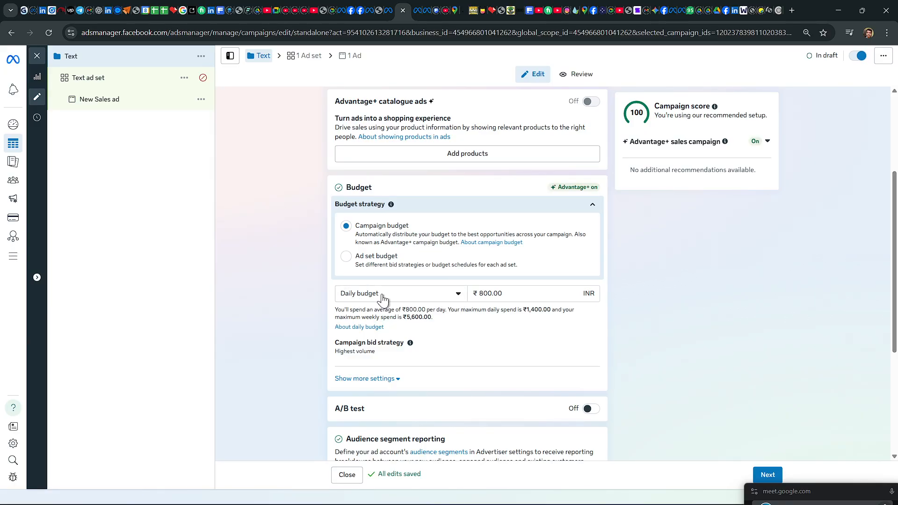
pyautogui.click(305, 55)
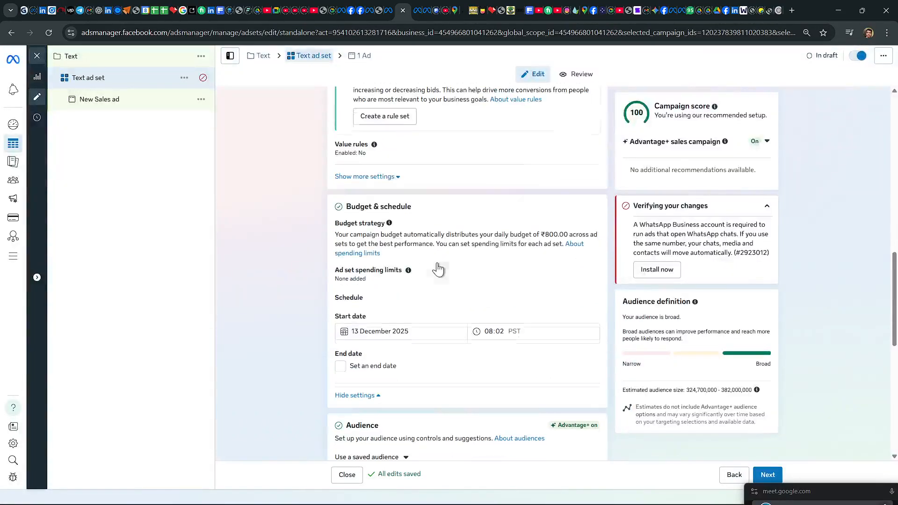
pyautogui.scroll(-3, 438, 270)
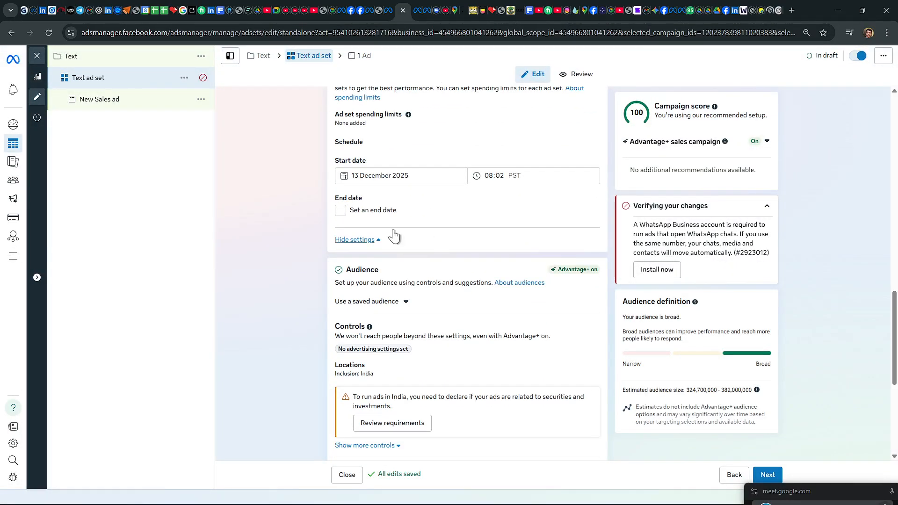
# Step: Expand the additional audience controls and the Suggest an audience settings, and review the age, gender, language and detailed targeting options
pyautogui.click(369, 240)
pyautogui.scroll(-3, 445, 245)
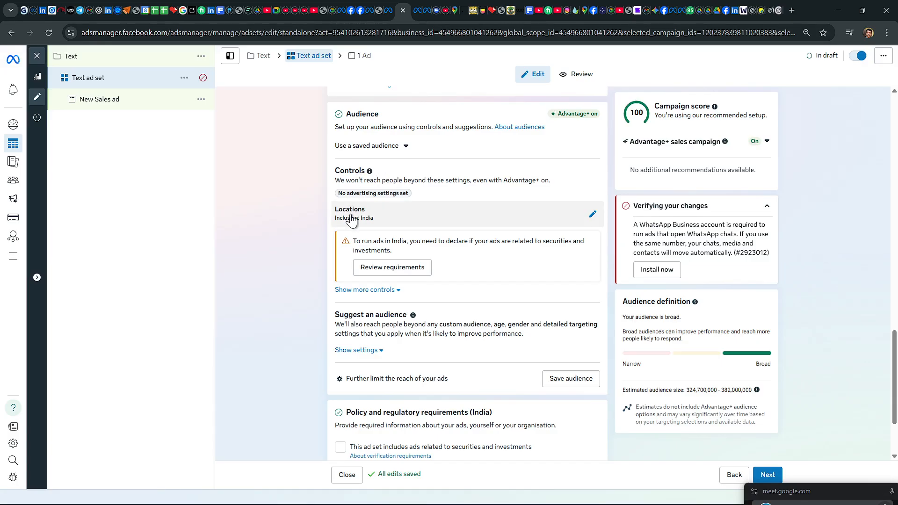
pyautogui.click(381, 290)
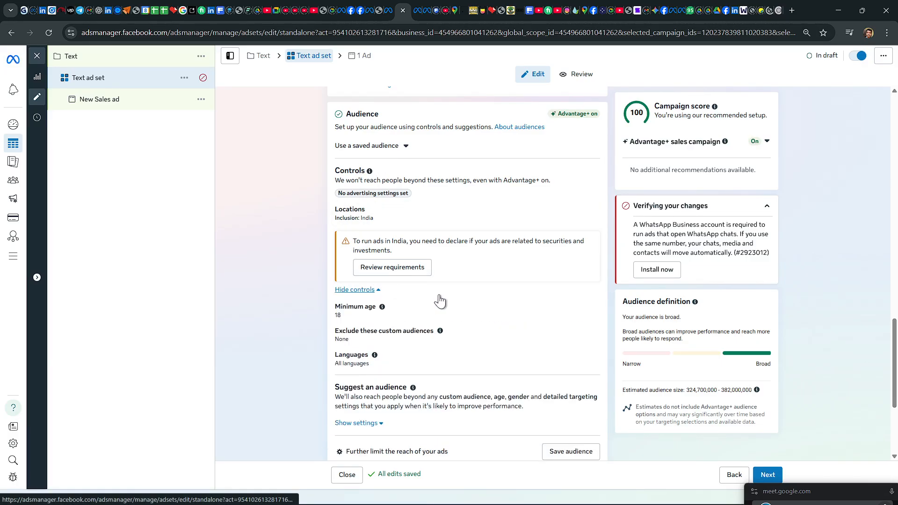
pyautogui.scroll(-3, 437, 302)
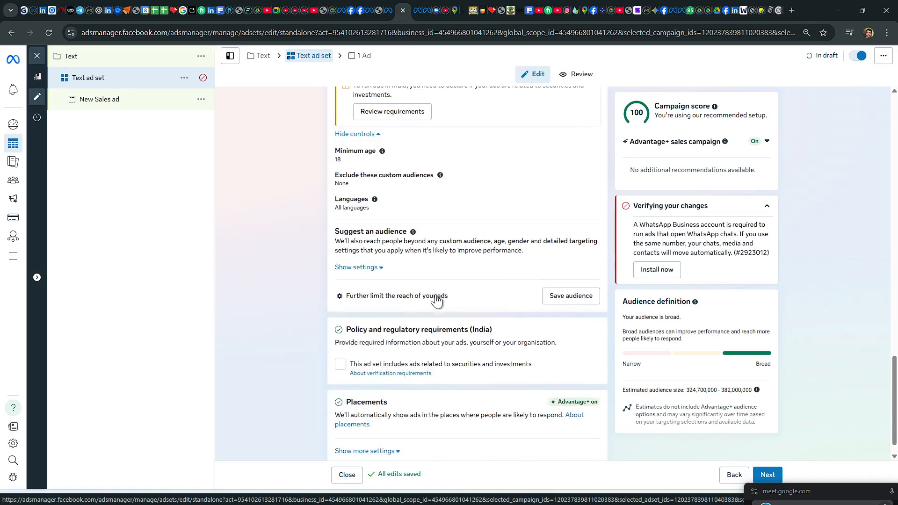
pyautogui.click(365, 268)
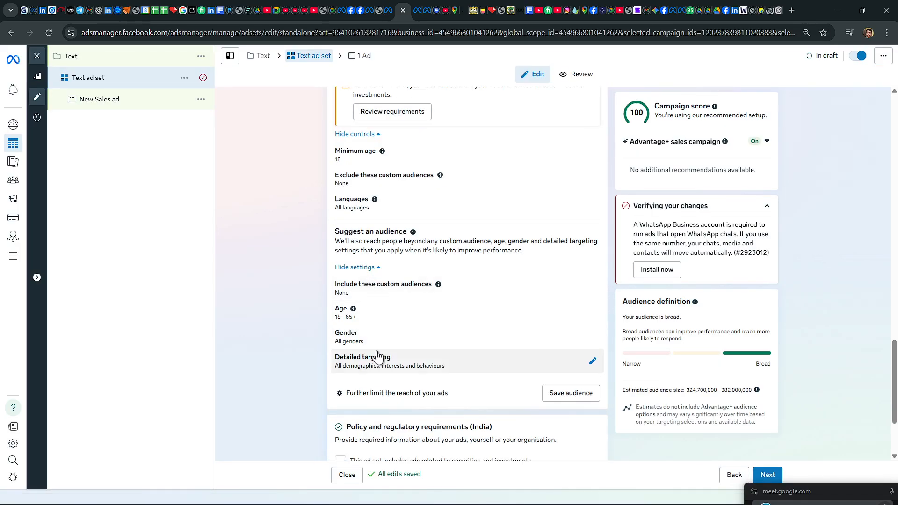
pyautogui.scroll(3, 416, 200)
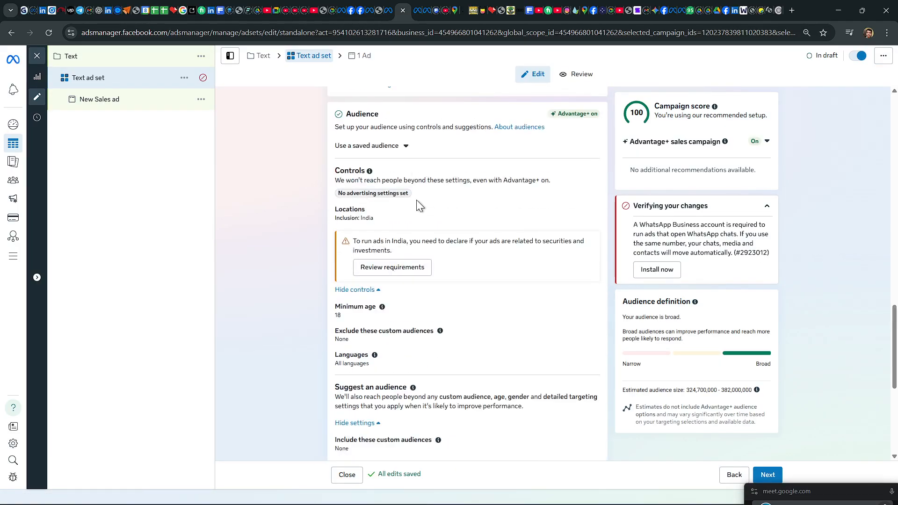
pyautogui.scroll(3, 416, 201)
pyautogui.scroll(-3, 434, 291)
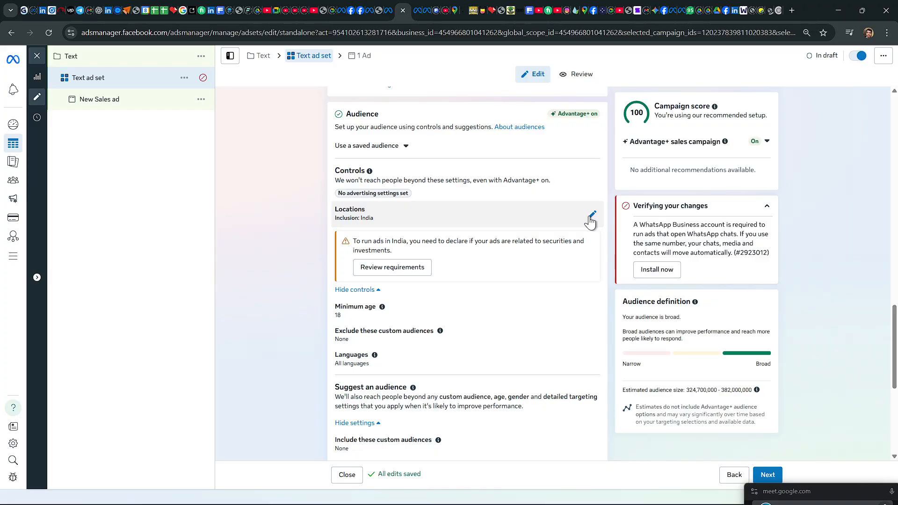
# Step: Replace the India audience location with the place Sonarpur and widen its radius to 80 km
pyautogui.click(591, 216)
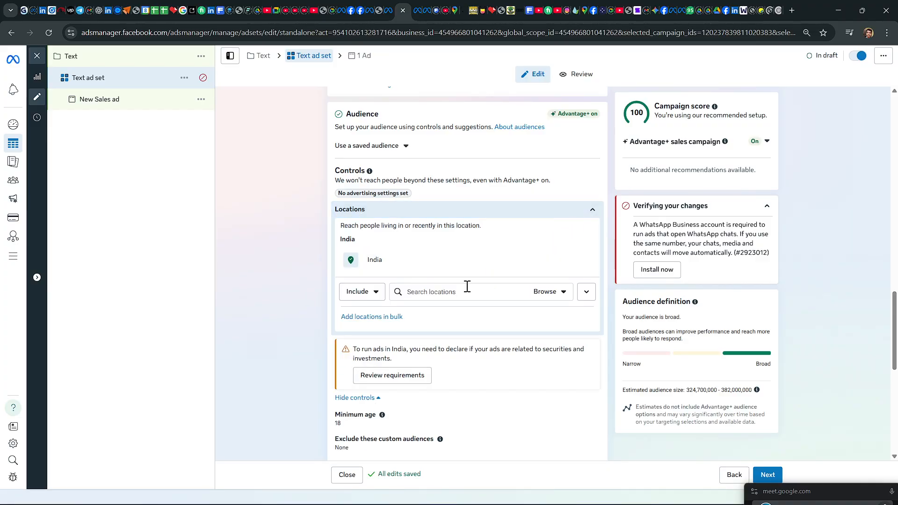
pyautogui.click(449, 291)
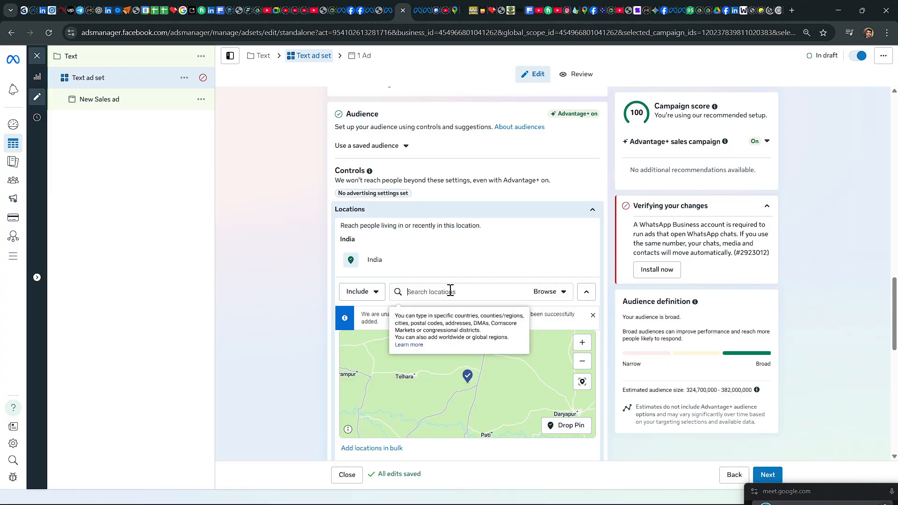
pyautogui.write('son')
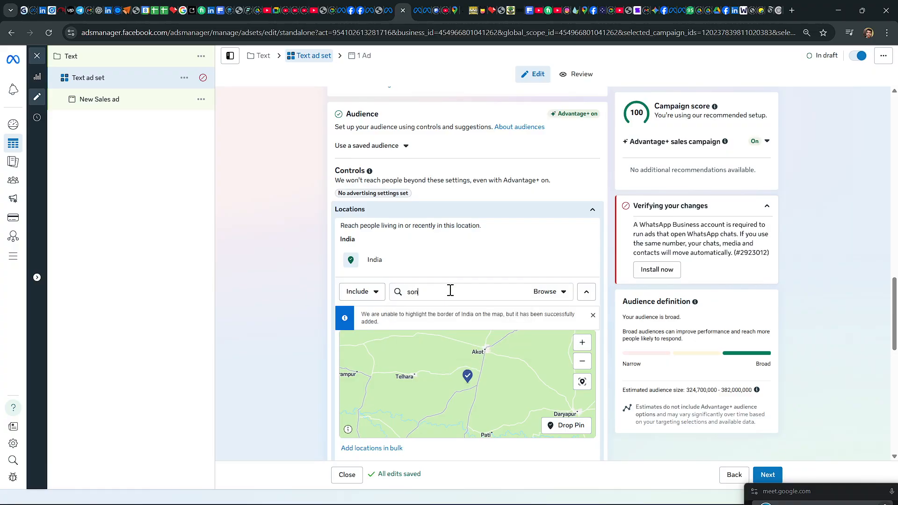
pyautogui.write('arpoo')
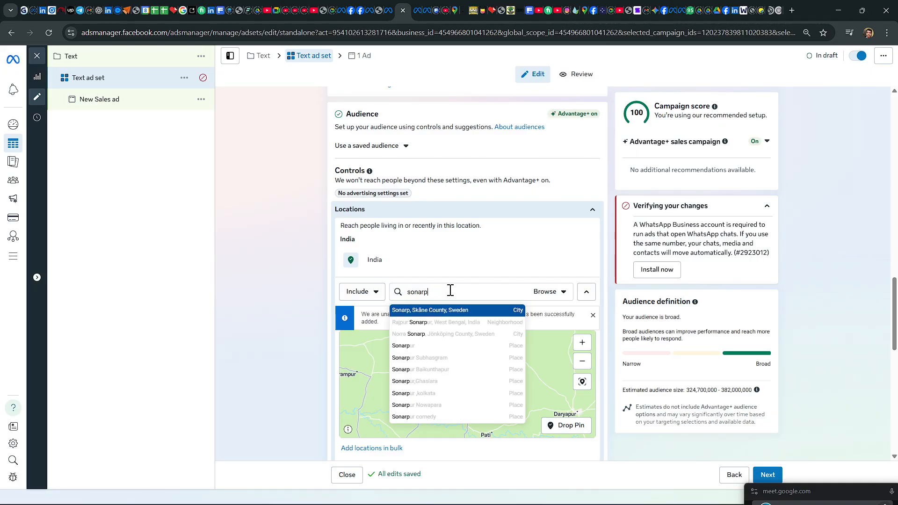
pyautogui.write('ur')
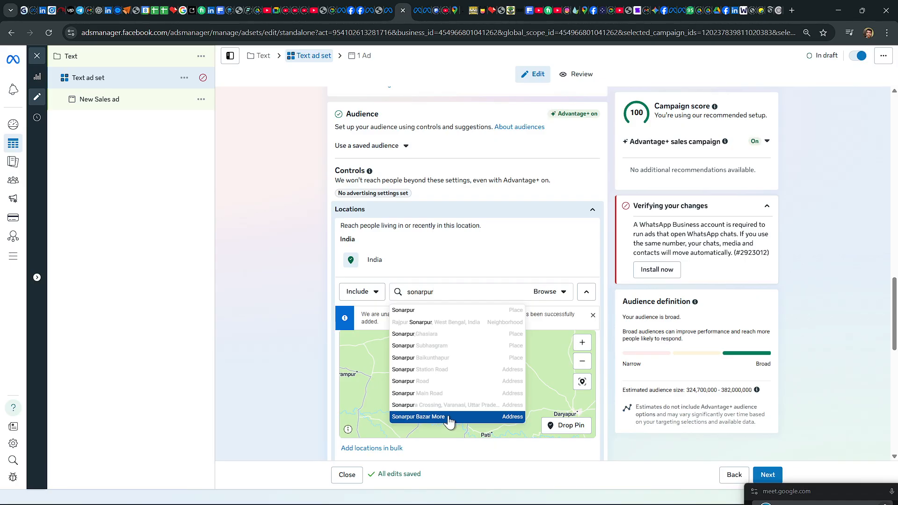
pyautogui.click(413, 311)
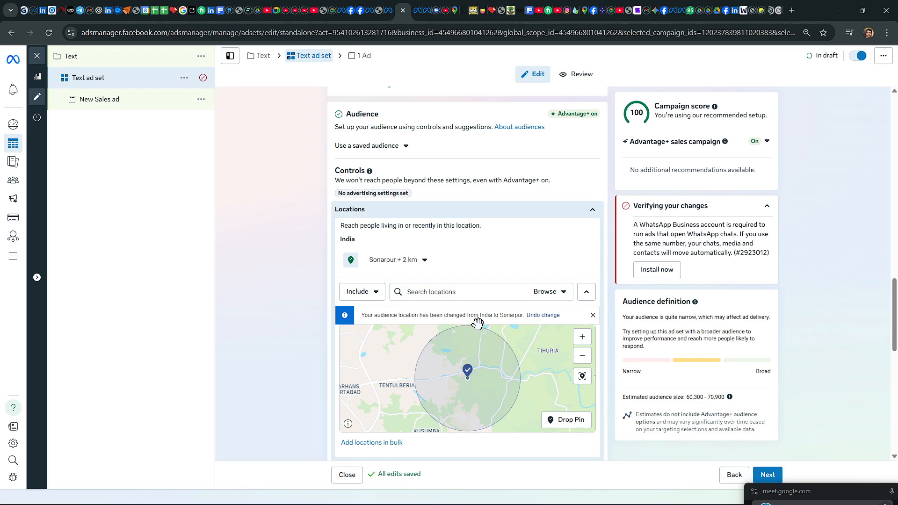
pyautogui.click(425, 264)
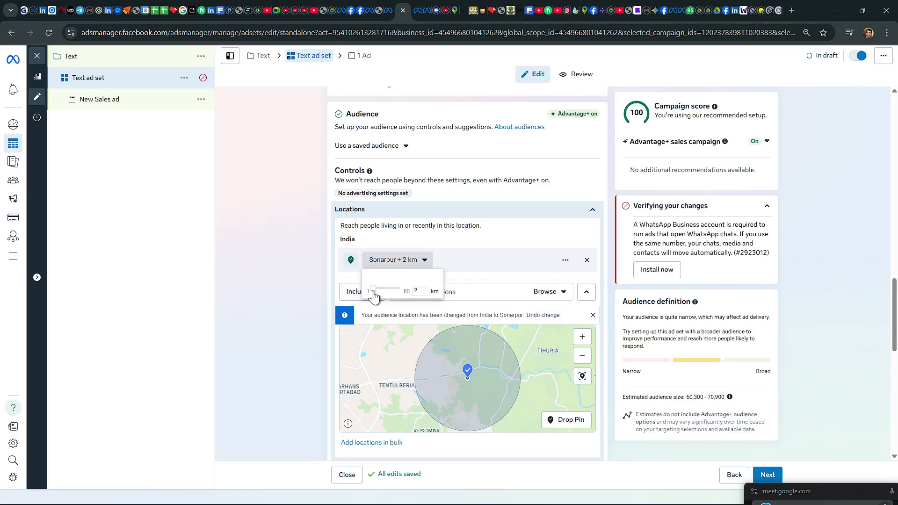
pyautogui.moveTo(373, 296); pyautogui.dragTo(423, 293)
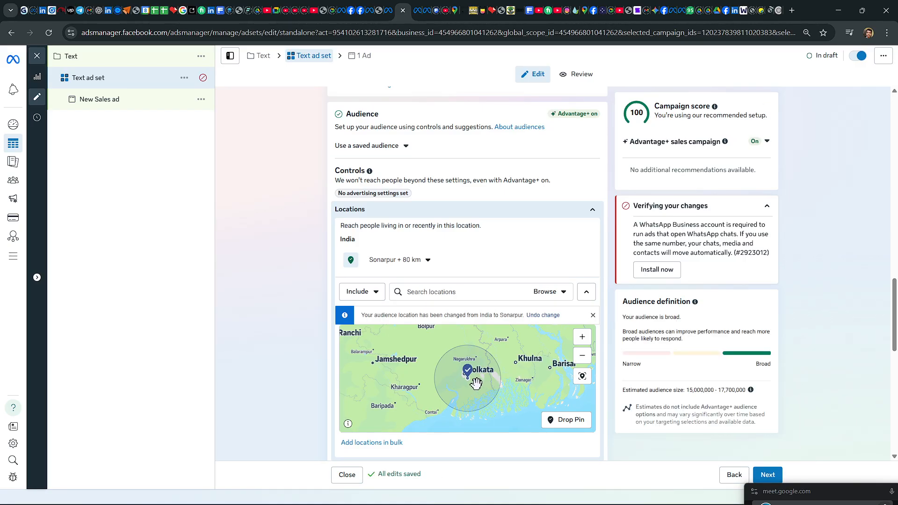
# Step: Examine on the map which towns around Kolkata and Sonarpur fall inside the targeted 80 km radius
pyautogui.scroll(2, 535, 383)
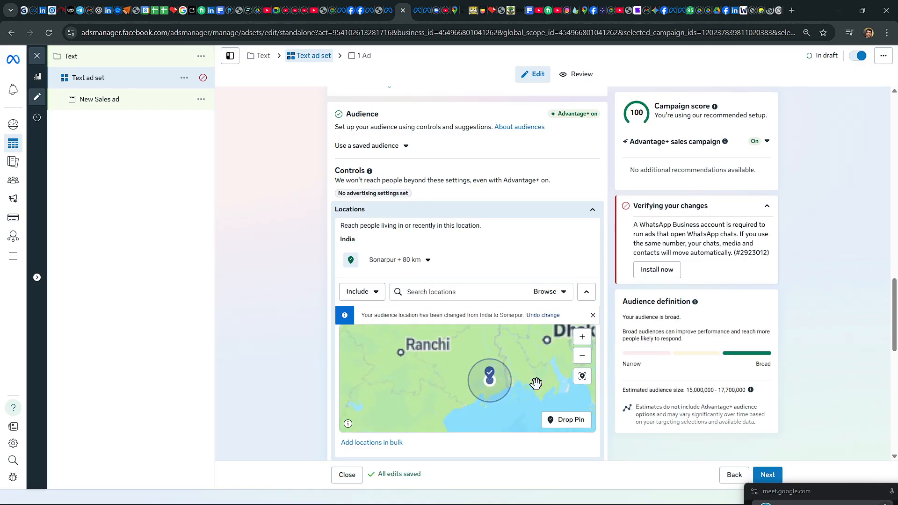
pyautogui.scroll(2, 535, 383)
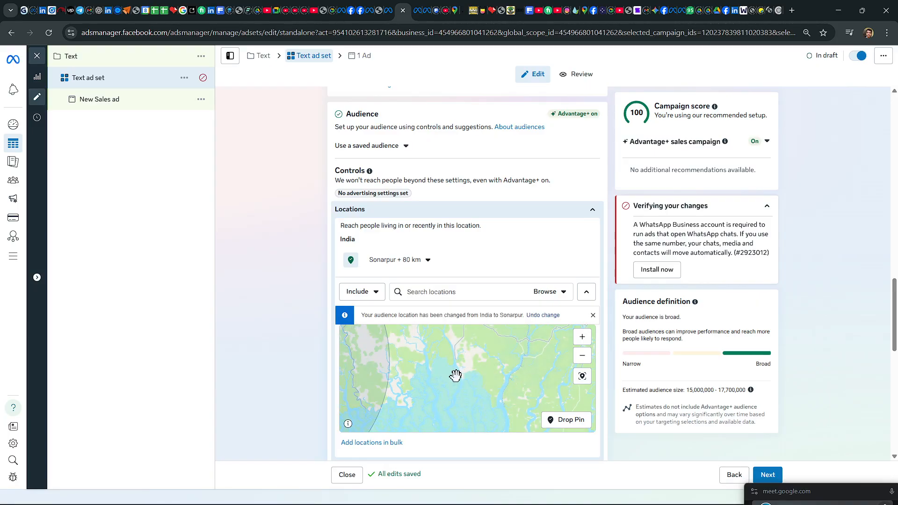
pyautogui.scroll(-3, 455, 375)
pyautogui.moveTo(415, 373); pyautogui.dragTo(453, 371)
pyautogui.scroll(3, 453, 371)
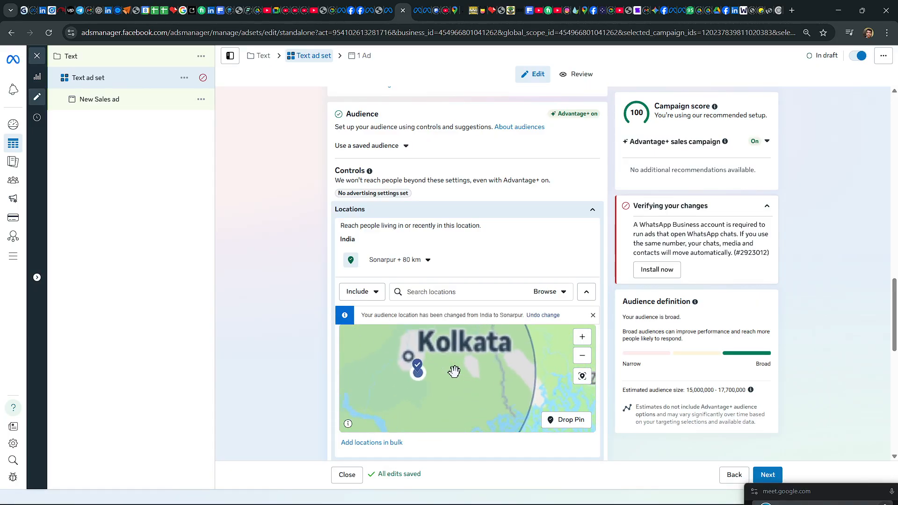
pyautogui.scroll(-1, 448, 374)
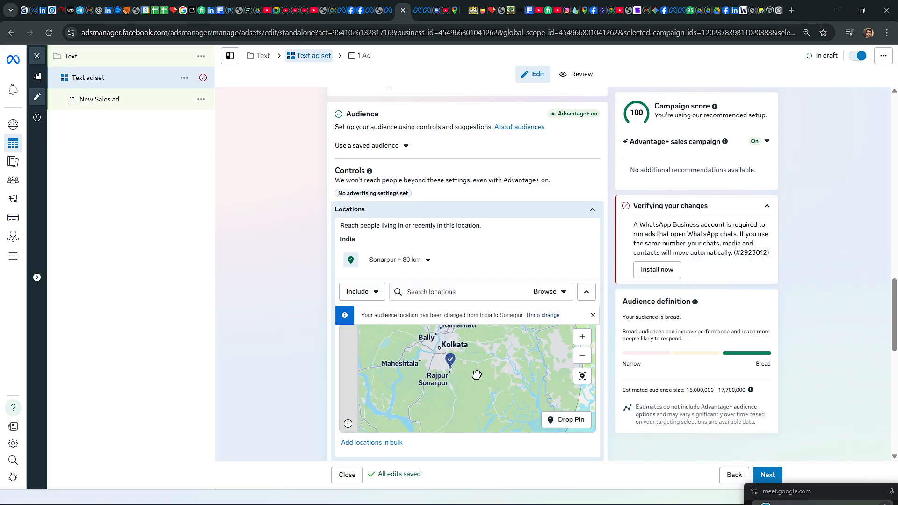
pyautogui.scroll(-1, 490, 372)
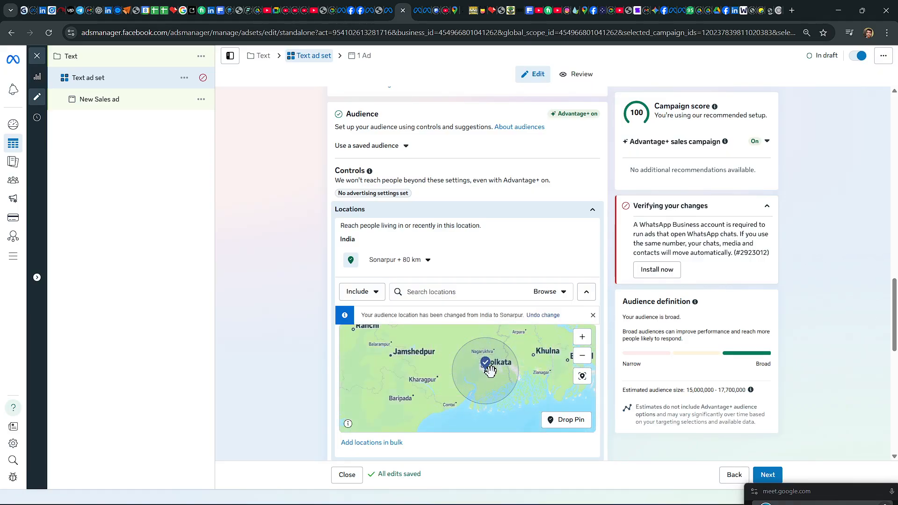
pyautogui.scroll(2, 487, 364)
pyautogui.moveTo(491, 384); pyautogui.dragTo(464, 394)
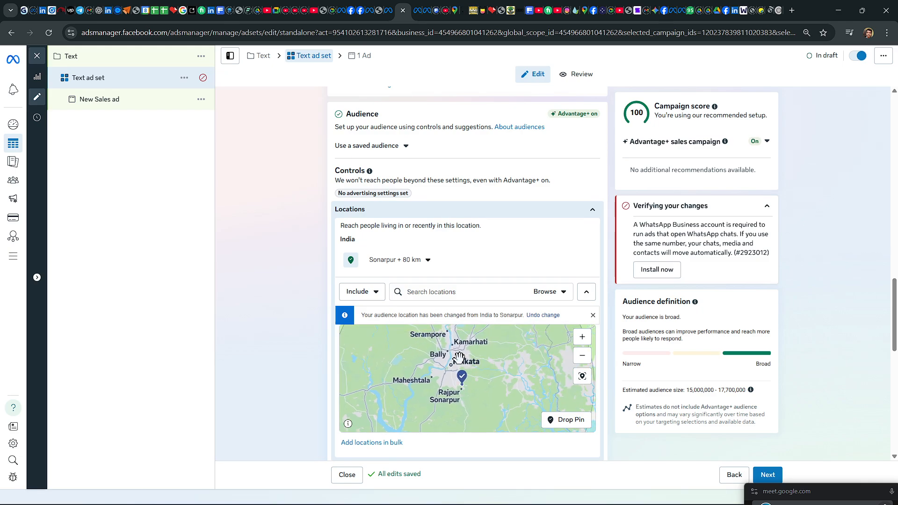
pyautogui.moveTo(481, 345); pyautogui.dragTo(495, 325)
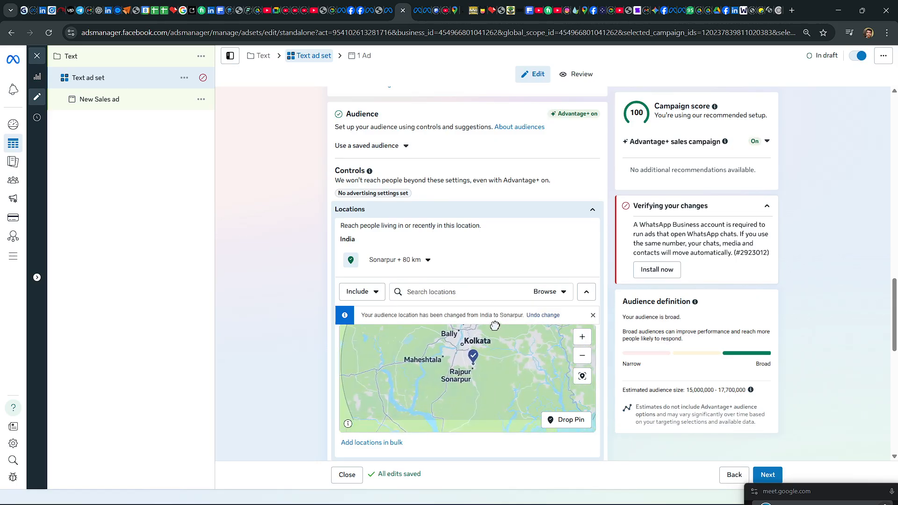
pyautogui.scroll(-2, 495, 331)
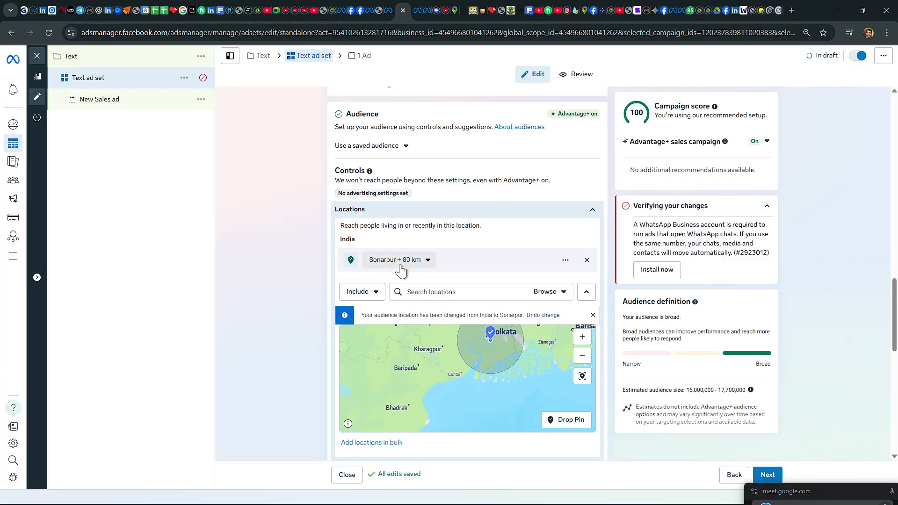
pyautogui.click(419, 290)
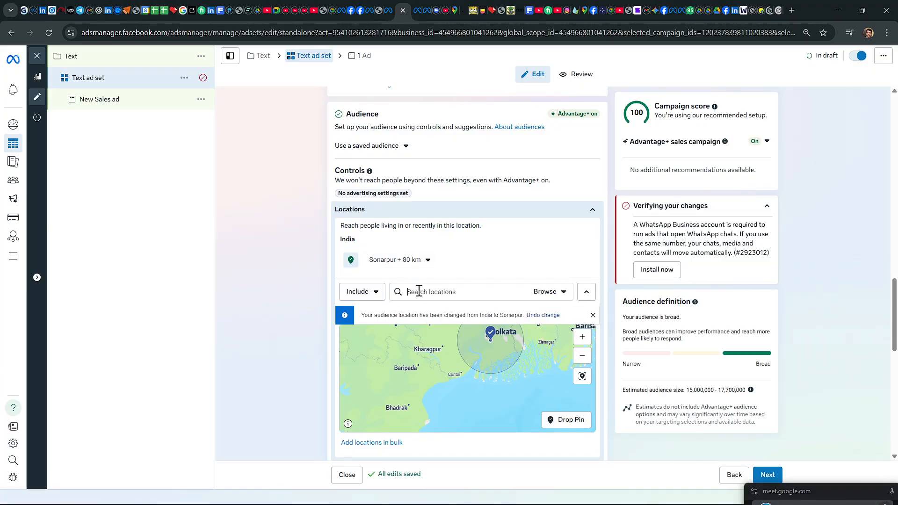
pyautogui.write('l')
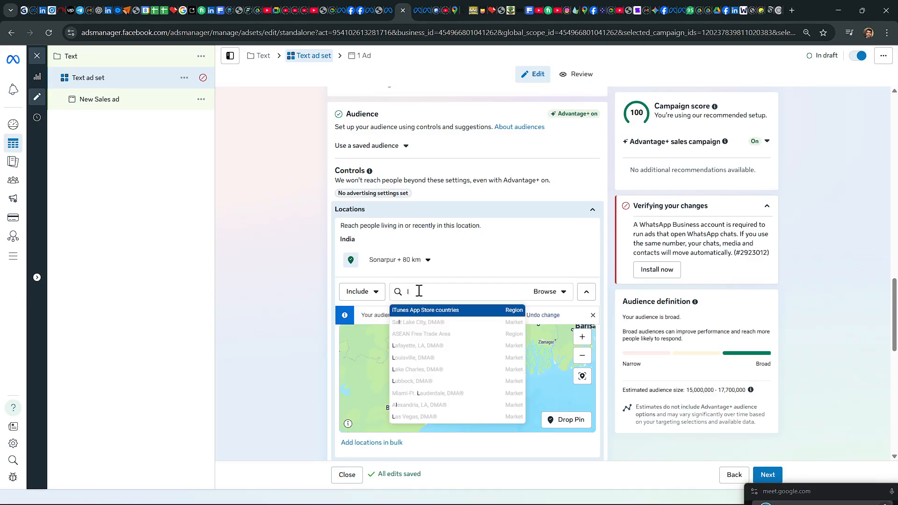
pyautogui.write('ax')
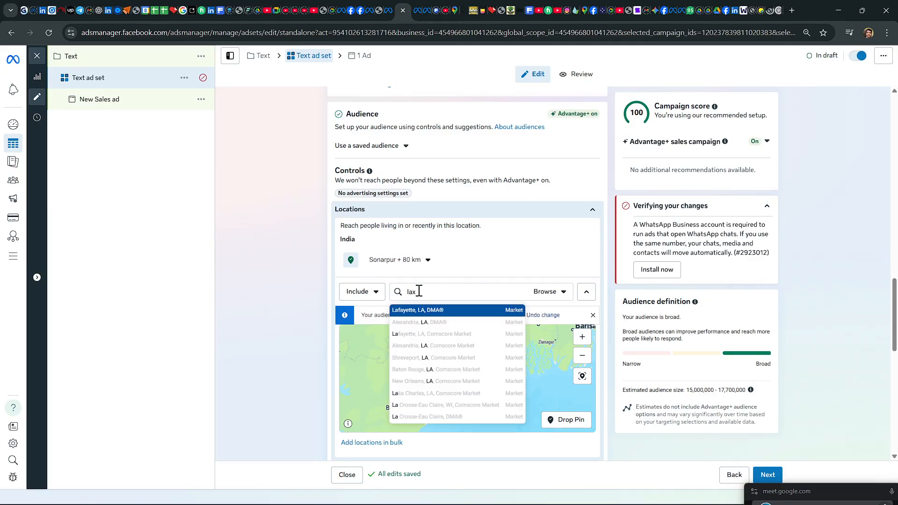
pyautogui.write('mi')
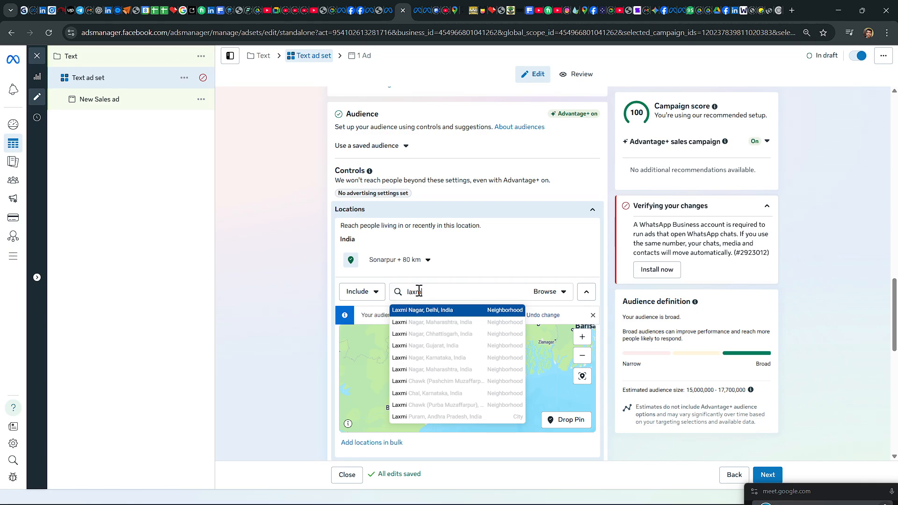
pyautogui.press('BackSpace')
pyautogui.press('BackSpace')
pyautogui.press('BackSpace')
pyautogui.press('BackSpace')
pyautogui.press('BackSpace')
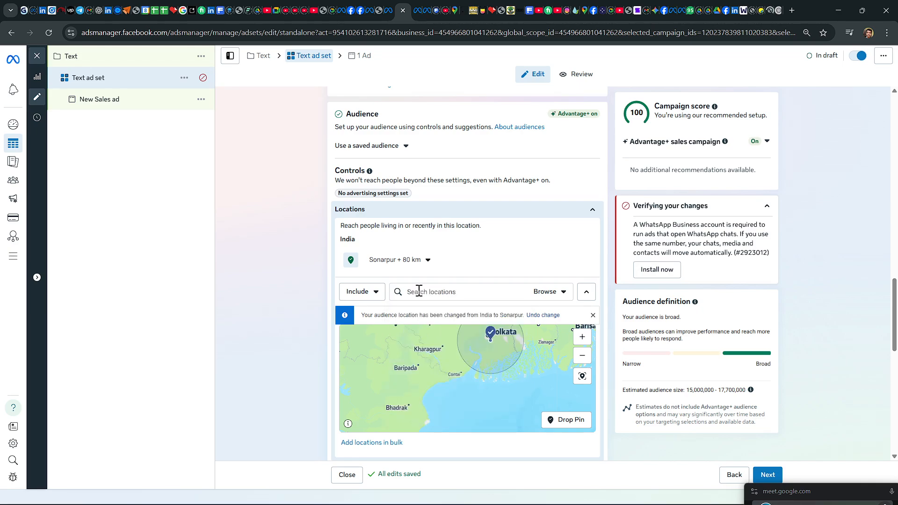
# Step: Add Canning, West Bengal, India to the included audience locations and set its radius to 43 km
pyautogui.write('canning')
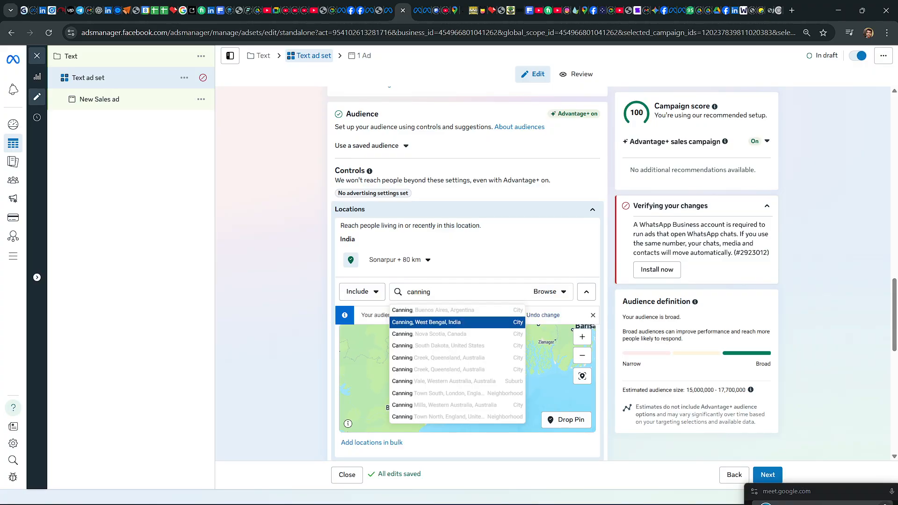
pyautogui.click(417, 322)
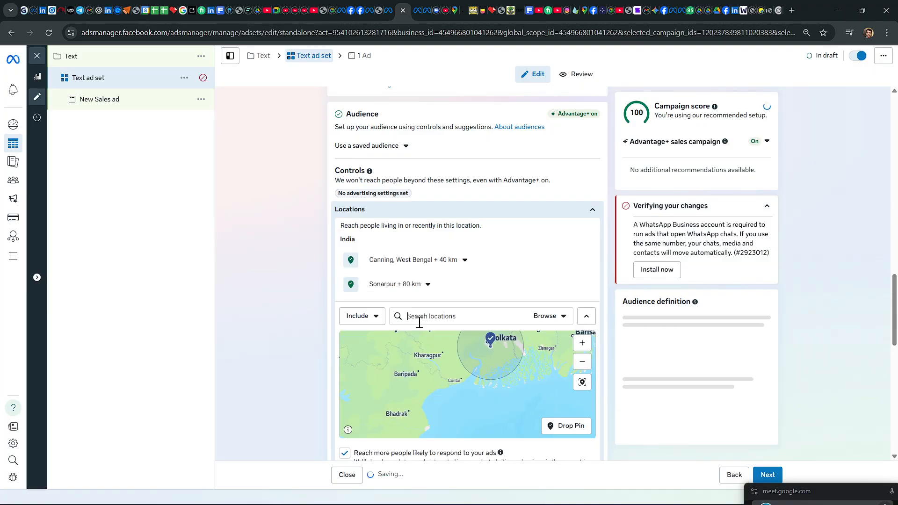
pyautogui.click(465, 260)
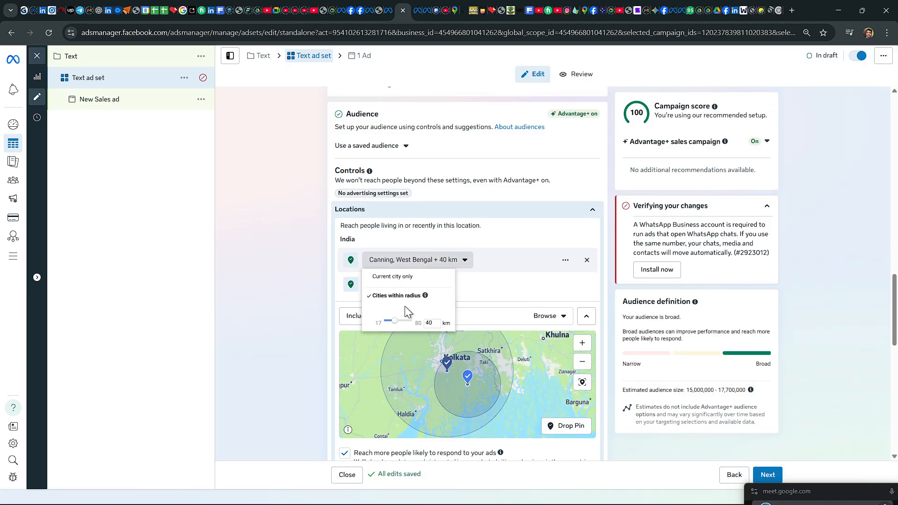
pyautogui.moveTo(399, 320); pyautogui.dragTo(399, 321)
pyautogui.click(463, 285)
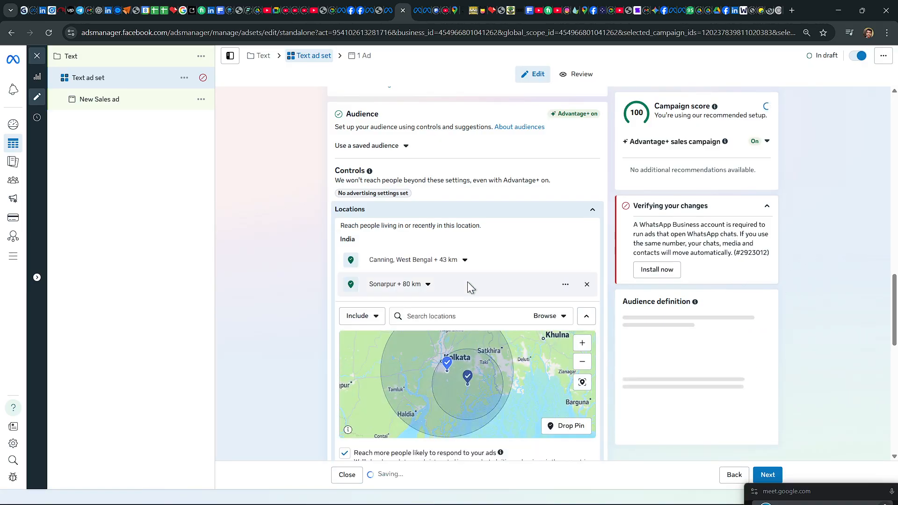
# Step: Add the city of Kolkata, West Bengal, India to the audience locations and check the coverage of both areas on the map
pyautogui.click(425, 319)
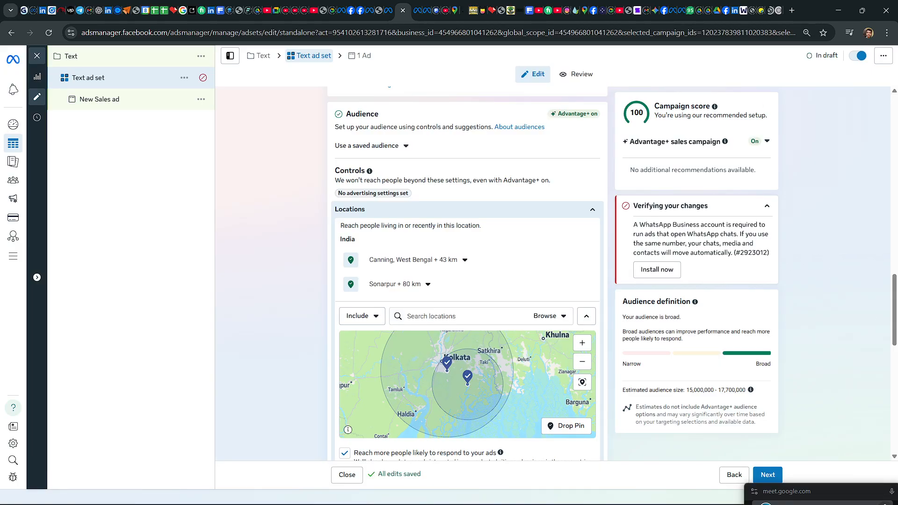
pyautogui.write('kolkata')
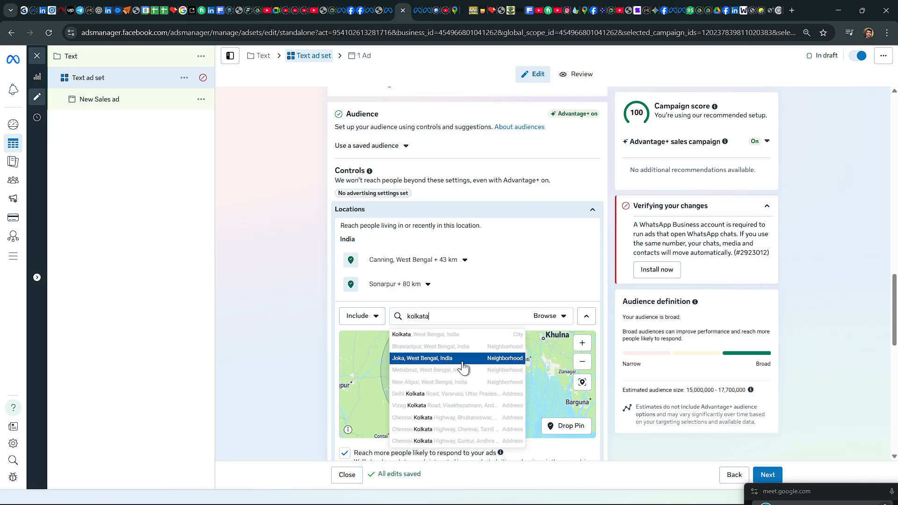
pyautogui.click(452, 334)
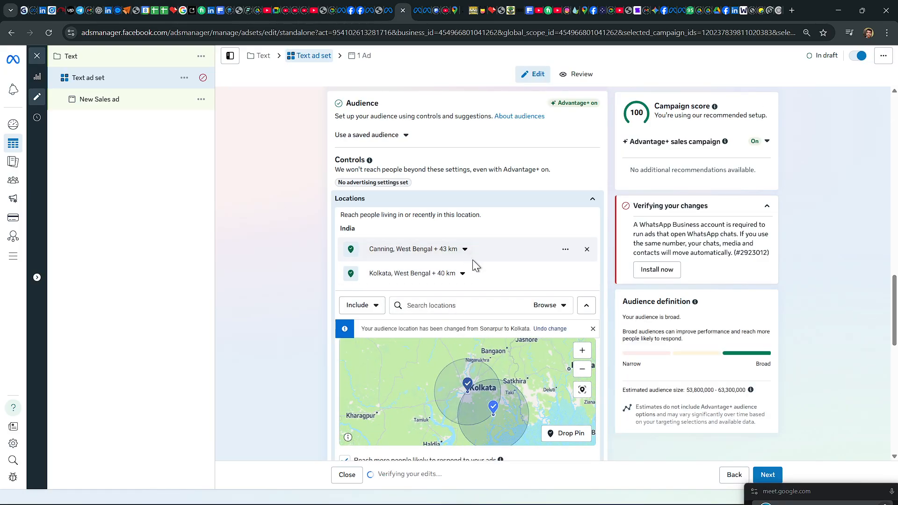
pyautogui.scroll(-3, 471, 260)
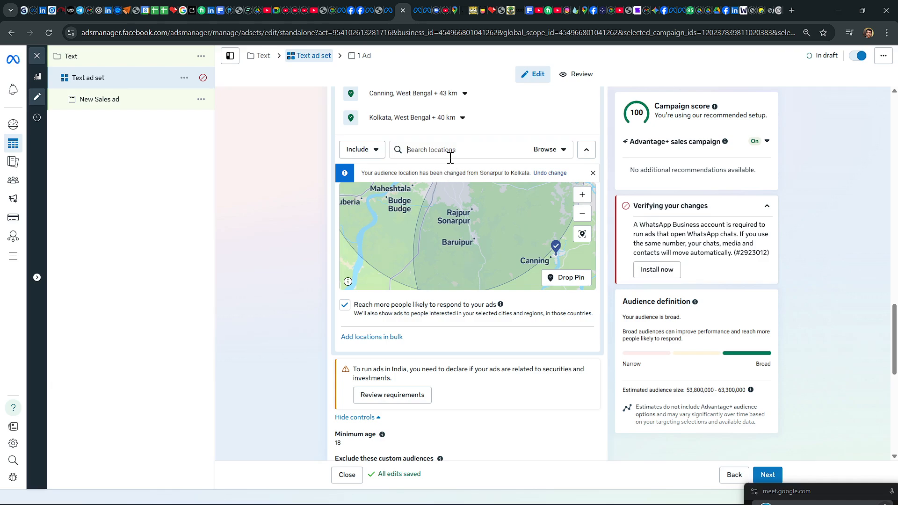
pyautogui.scroll(3, 449, 157)
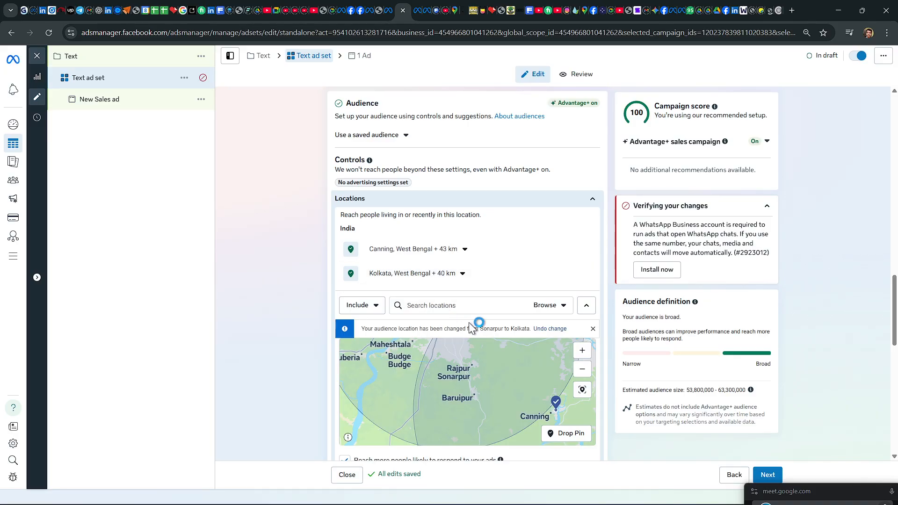
pyautogui.scroll(-3, 470, 322)
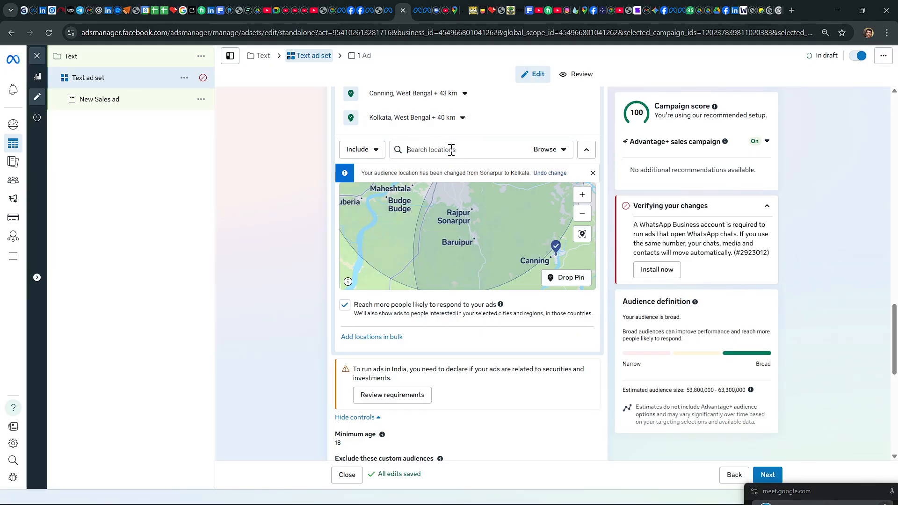
pyautogui.scroll(-3, 457, 248)
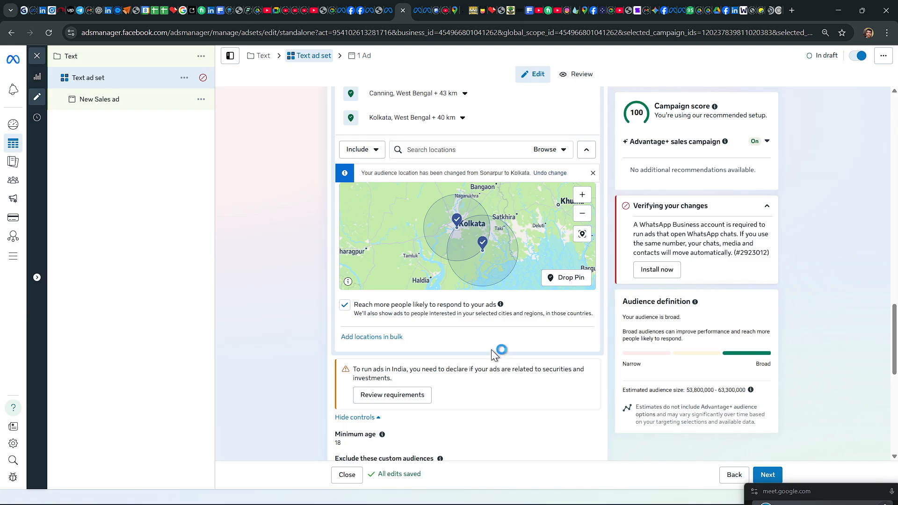
# Step: Review the Connect WhatsApp Business form for linking another number to the ad set, and close it without connecting one
pyautogui.scroll(3, 498, 332)
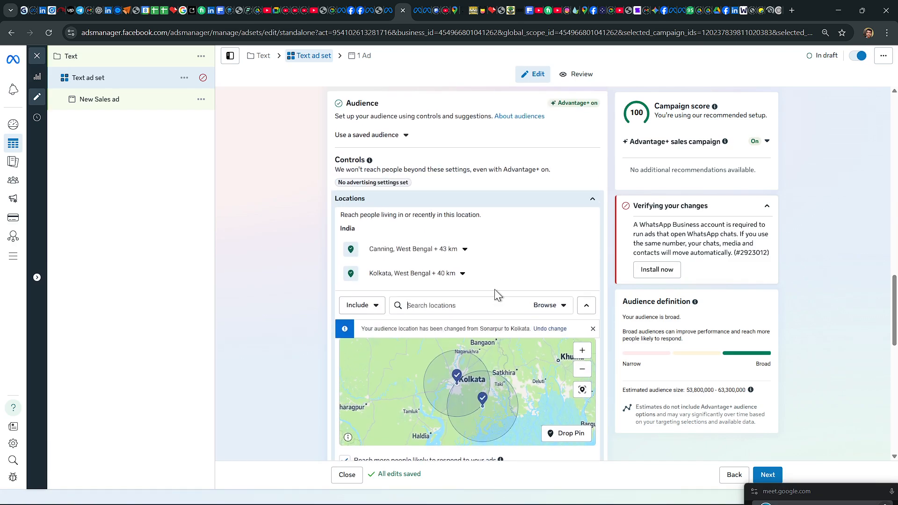
pyautogui.scroll(12, 494, 289)
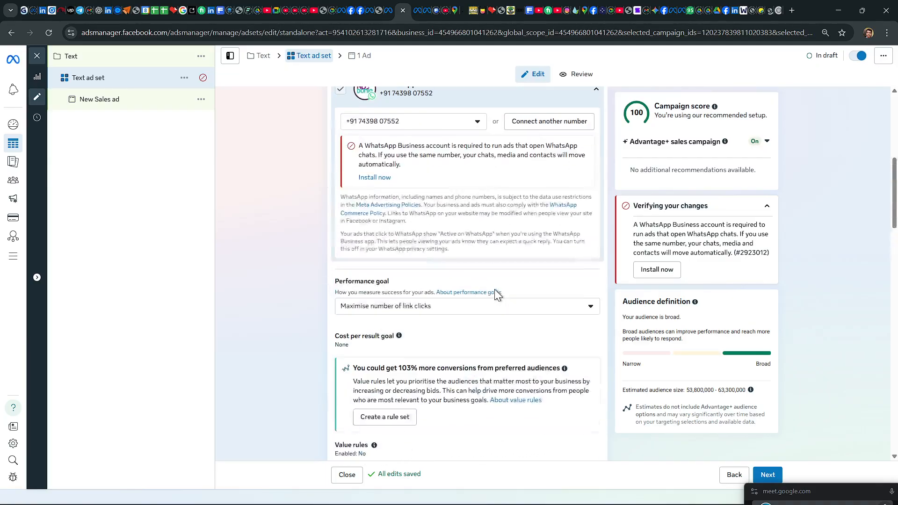
pyautogui.scroll(3, 495, 289)
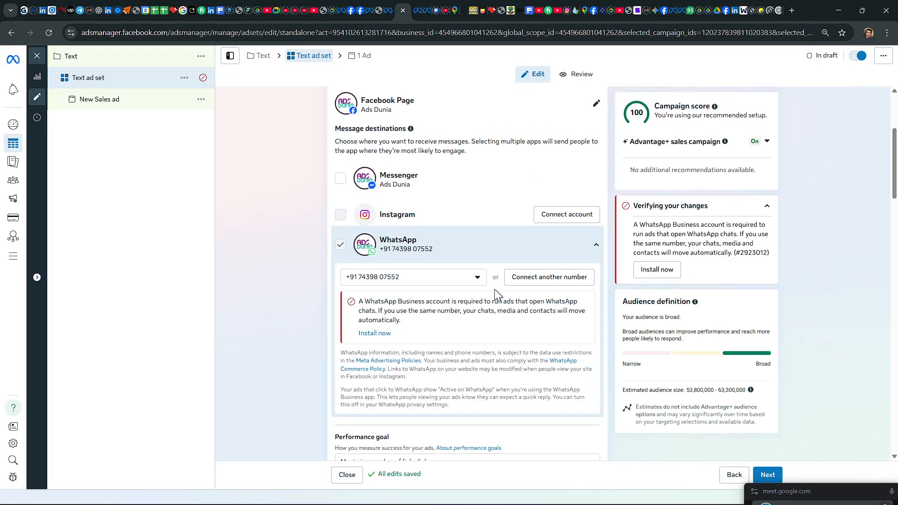
pyautogui.click(527, 281)
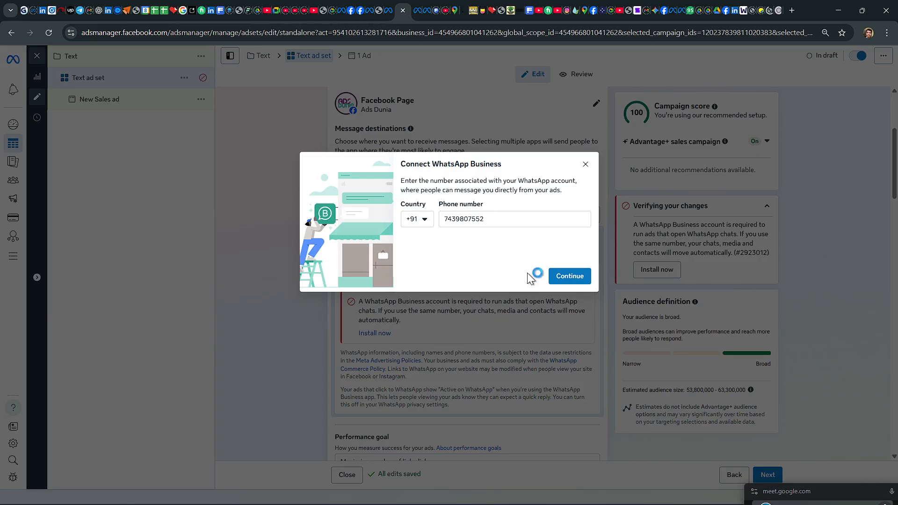
pyautogui.click(585, 164)
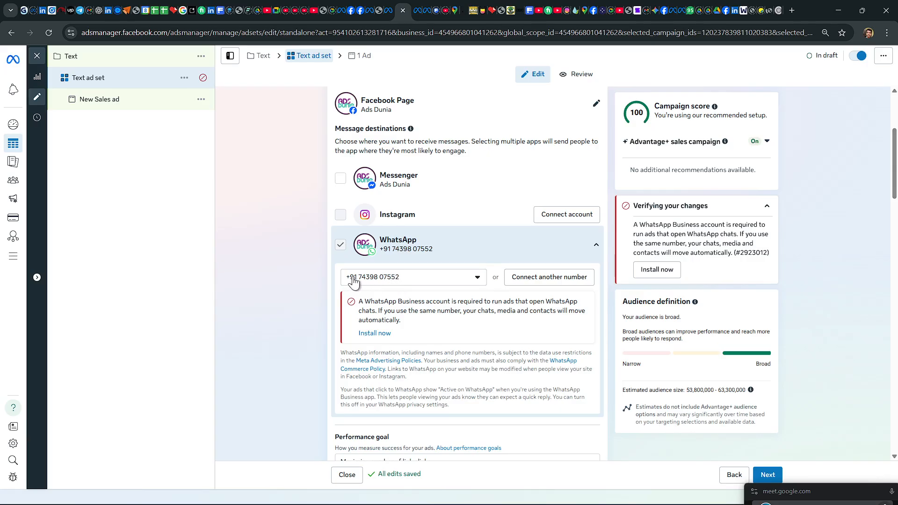
pyautogui.click(548, 280)
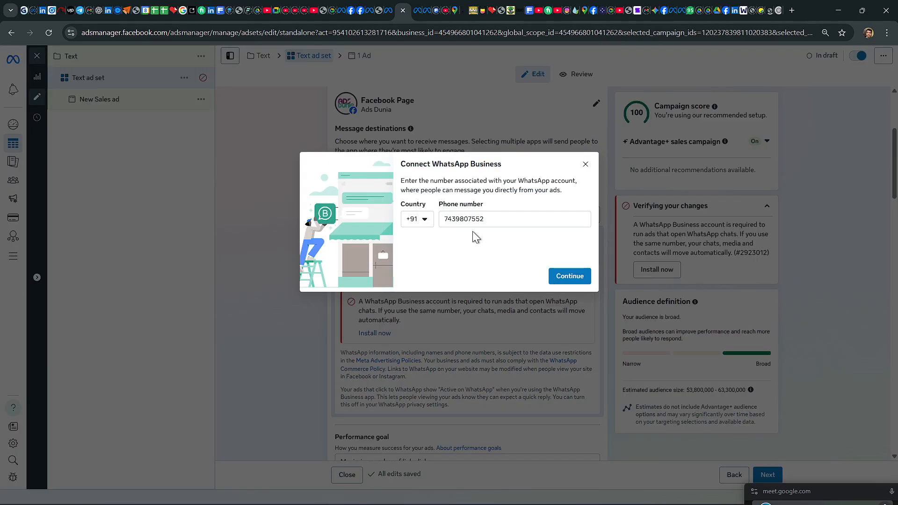
pyautogui.click(585, 164)
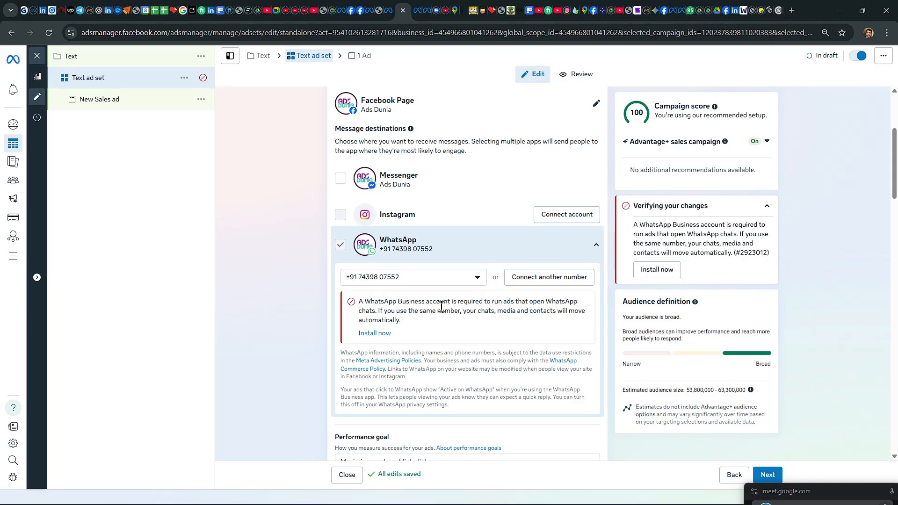
# Step: Review the ad set's performance goal, budget and schedule, and the mapped Canning and Kolkata audience areas
pyautogui.scroll(-3, 467, 275)
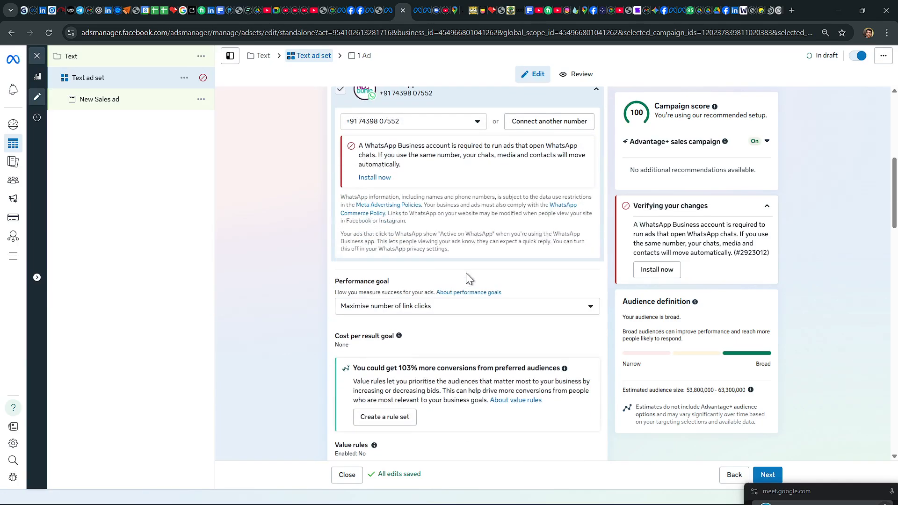
pyautogui.scroll(-6, 466, 273)
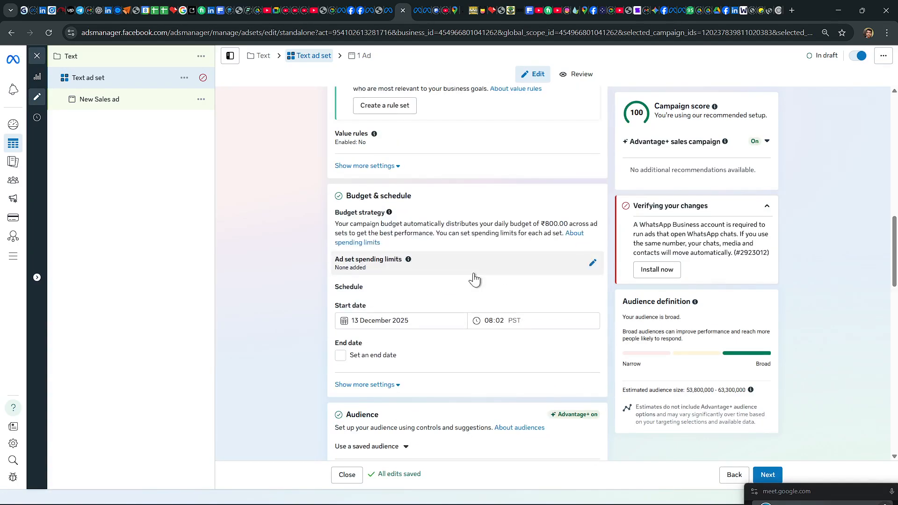
pyautogui.scroll(6, 475, 269)
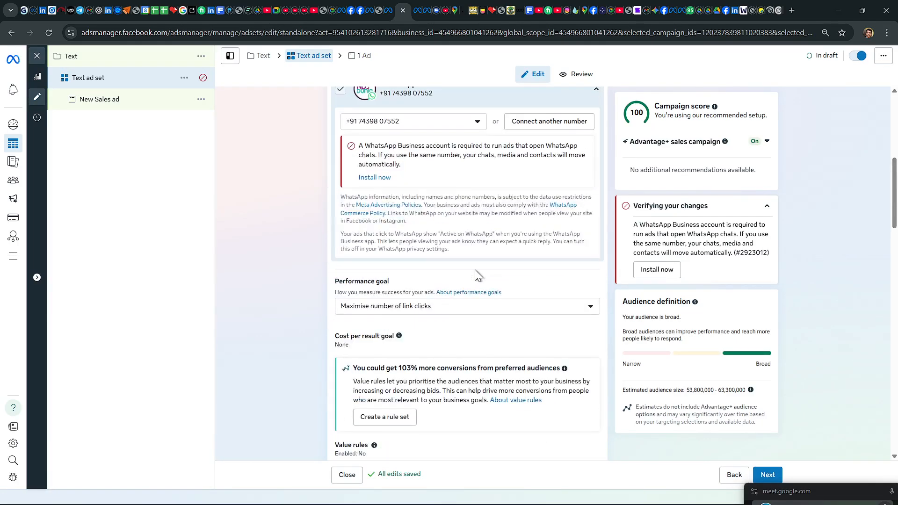
pyautogui.scroll(5, 475, 270)
pyautogui.scroll(-13, 475, 270)
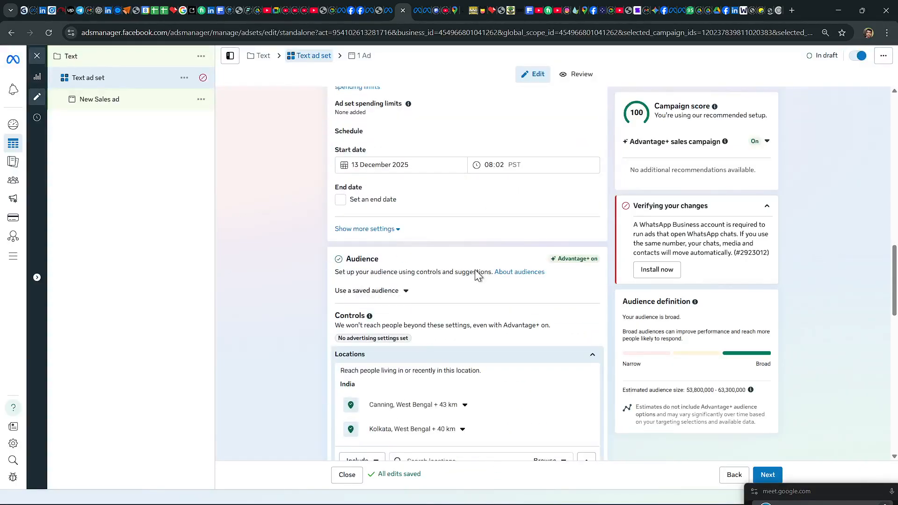
pyautogui.scroll(-6, 475, 267)
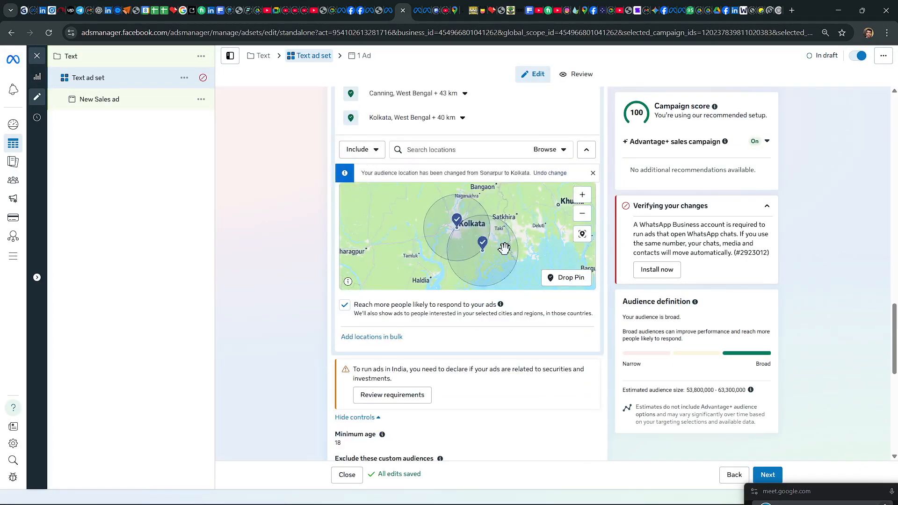
# Step: Open the audience's Minimum age control and display its selectable ages
pyautogui.scroll(-3, 476, 290)
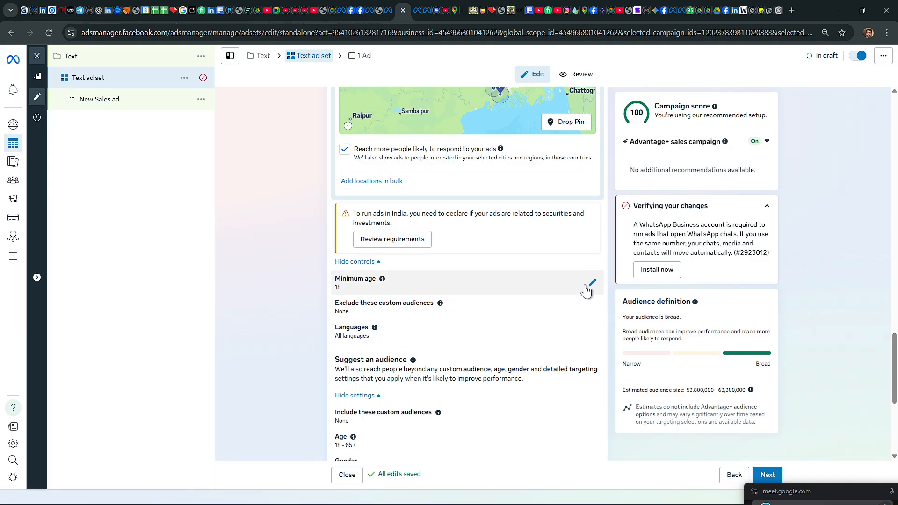
pyautogui.scroll(-5, 594, 286)
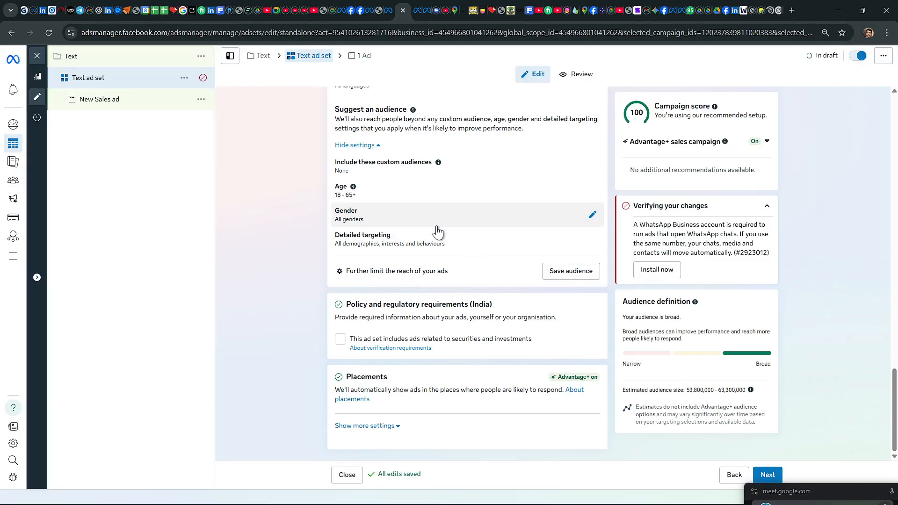
pyautogui.scroll(3, 477, 240)
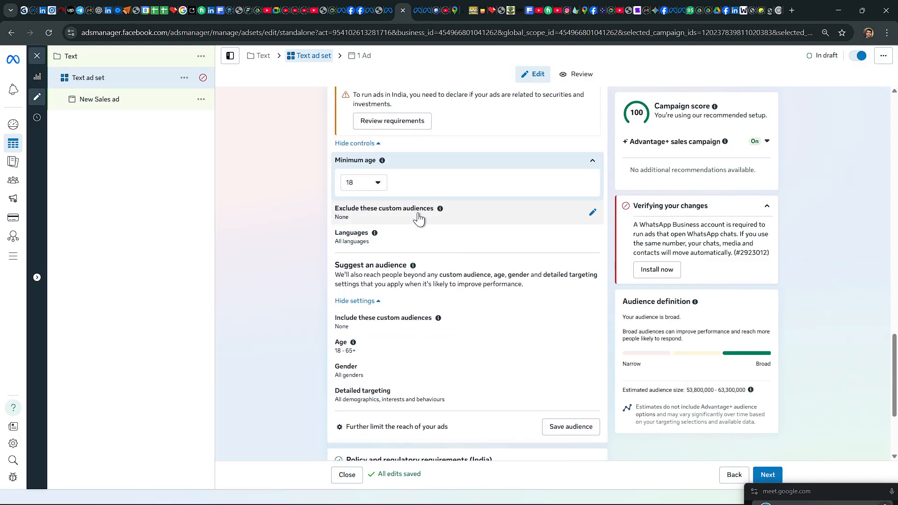
pyautogui.click(374, 183)
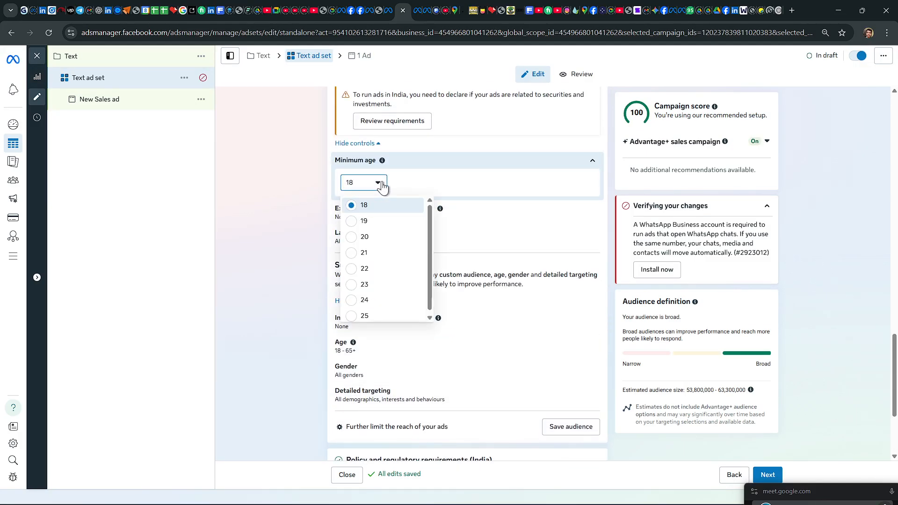
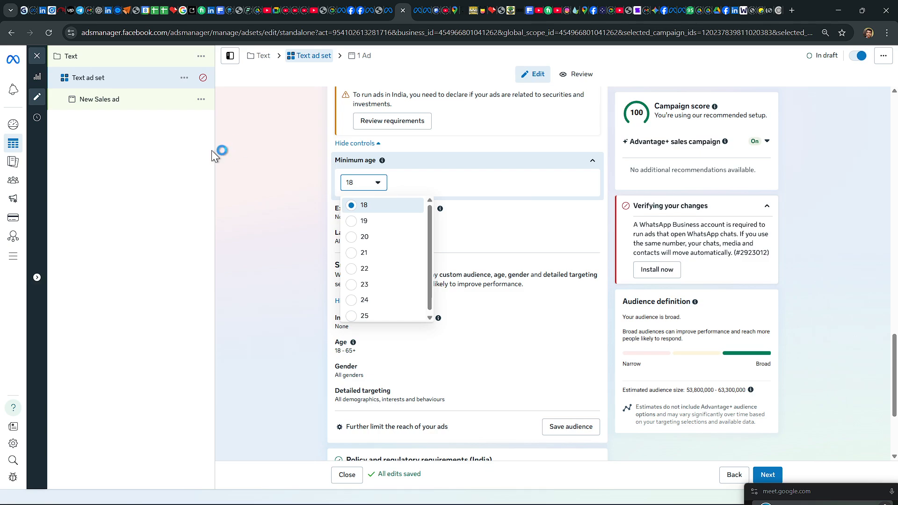
# Step: Close the minimum age list without changing it and open the audience's custom audience exclusion setting
pyautogui.click(231, 142)
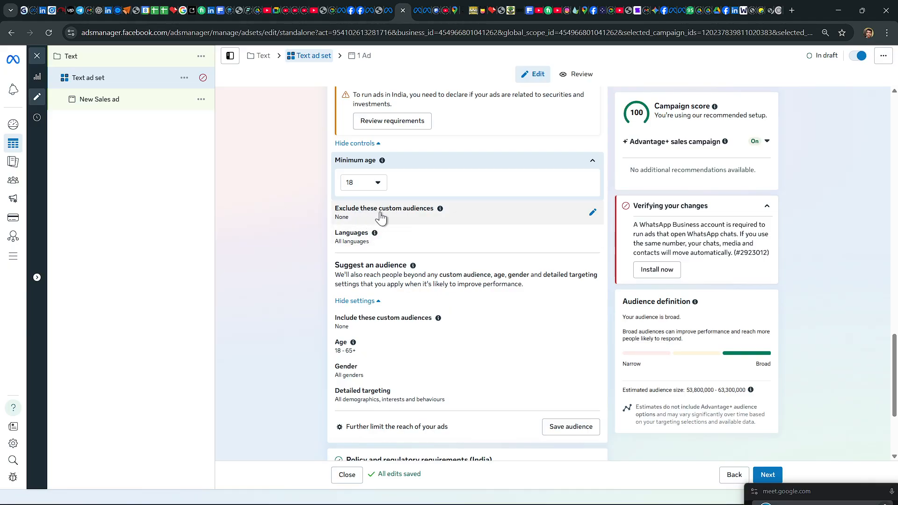
pyautogui.click(592, 212)
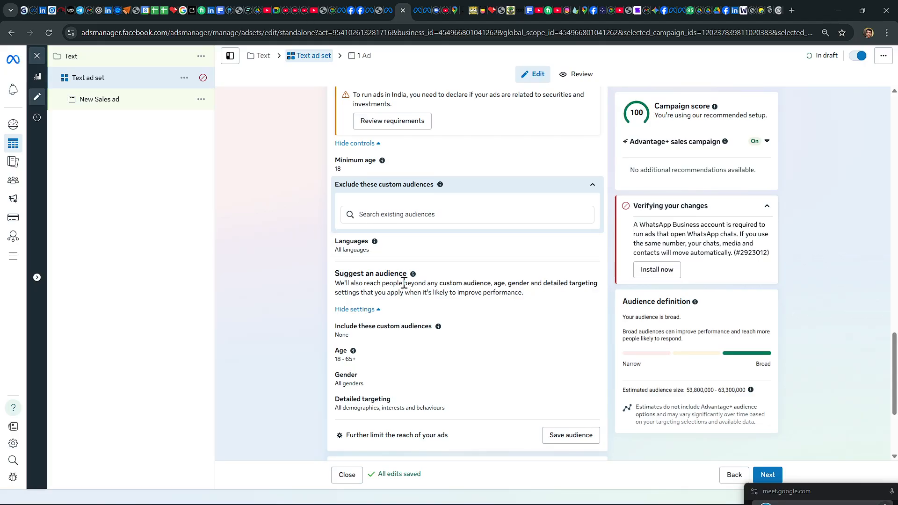
pyautogui.scroll(-3, 401, 276)
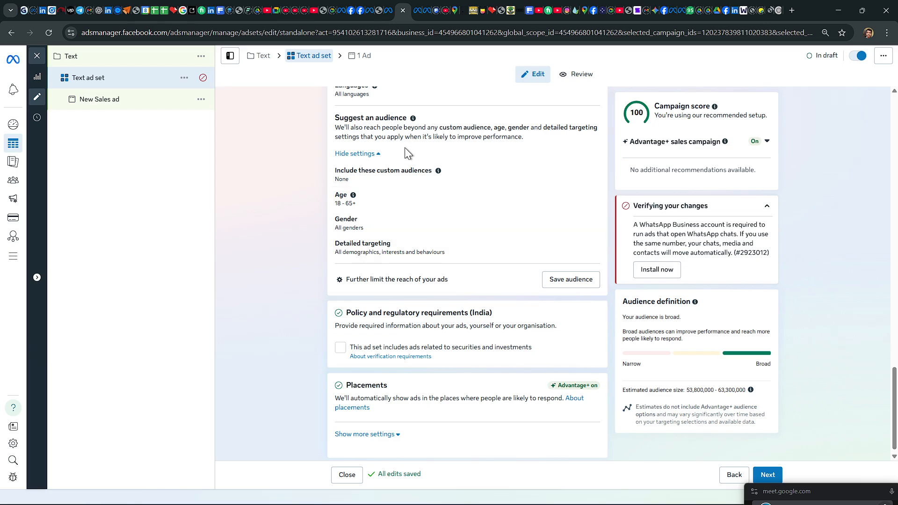
# Step: Search the ad set's detailed targeting for "cms&ed", look through the suggested segments and clear the search
pyautogui.click(592, 253)
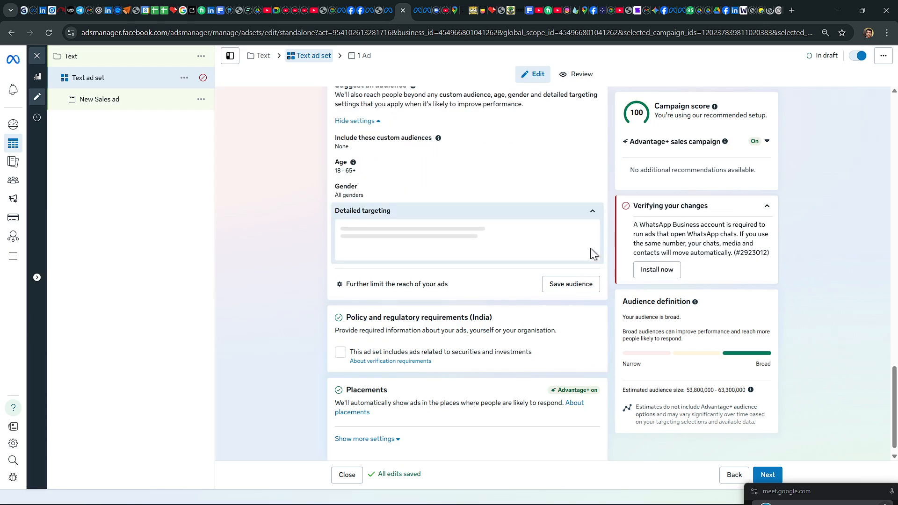
pyautogui.click(416, 244)
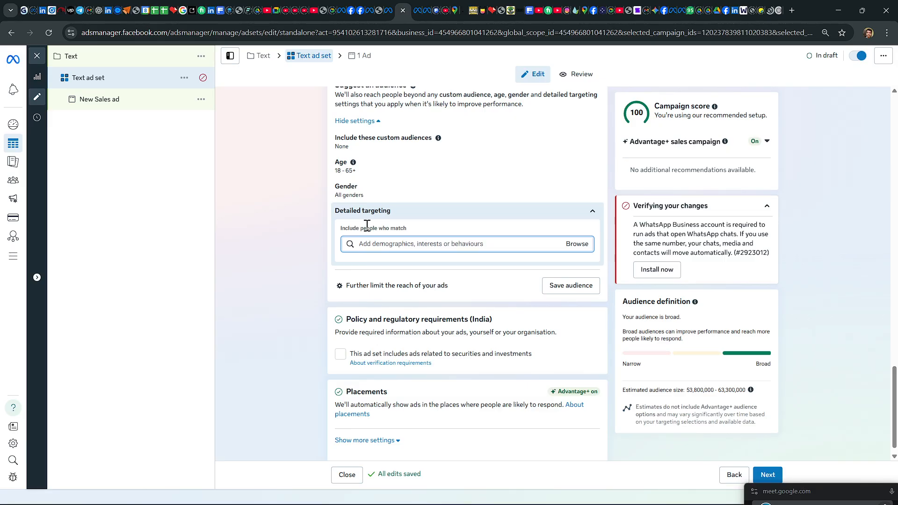
pyautogui.click(377, 242)
pyautogui.write('cm')
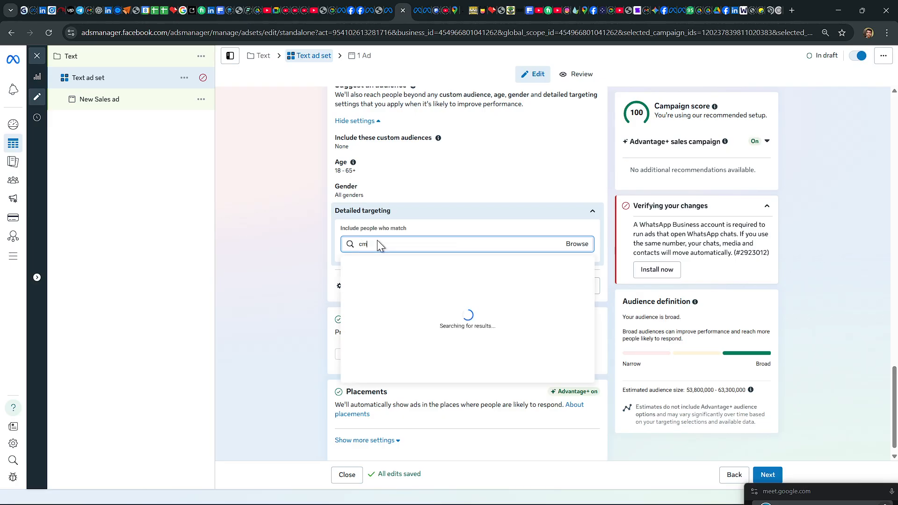
pyautogui.write('s&')
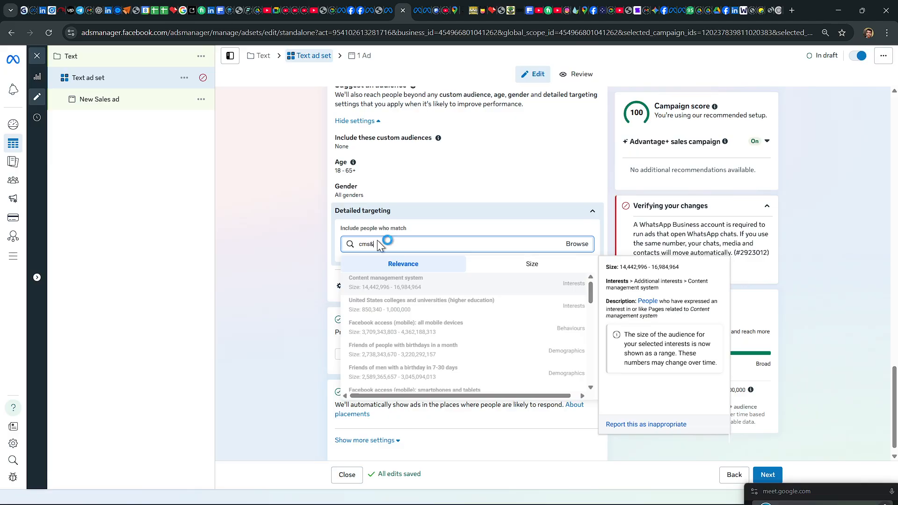
pyautogui.write('ed')
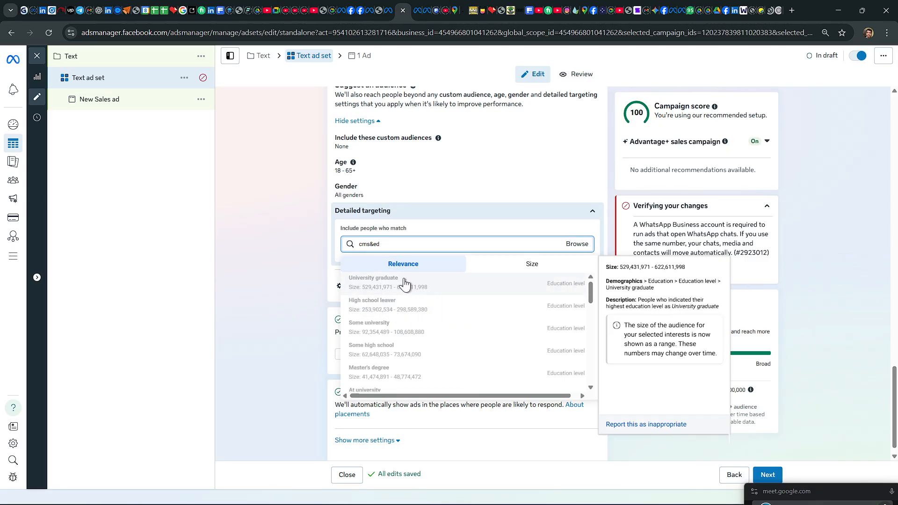
pyautogui.scroll(-2, 418, 290)
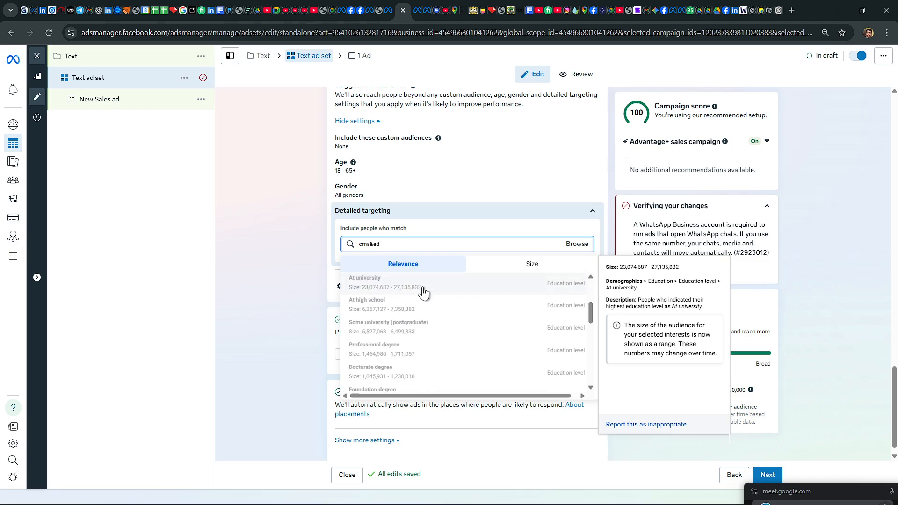
pyautogui.scroll(-5, 423, 293)
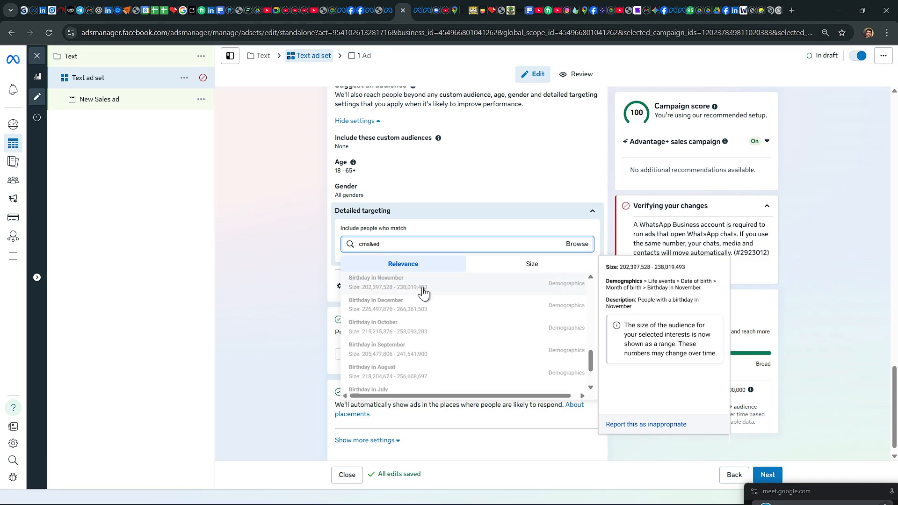
pyautogui.scroll(7, 423, 293)
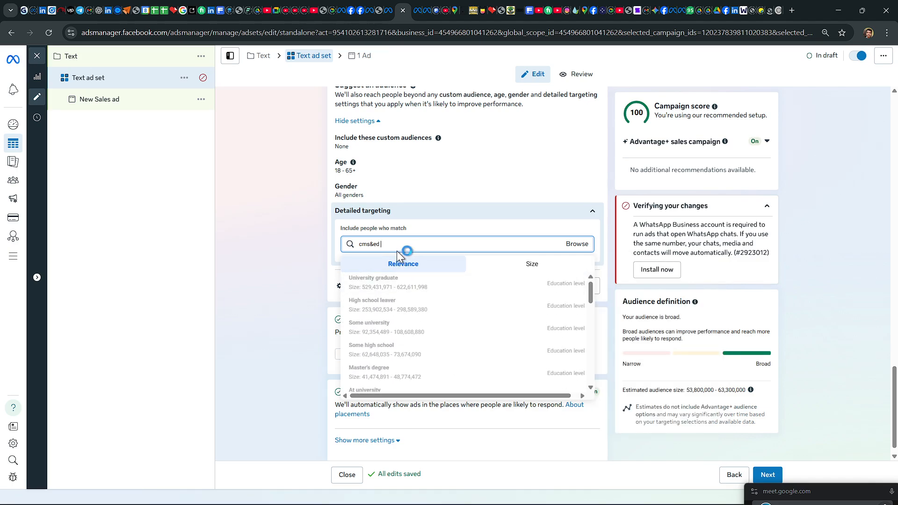
pyautogui.press('BackSpace')
pyautogui.press('BackSpace')
pyautogui.press('BackSpace')
pyautogui.press('BackSpace')
pyautogui.press('BackSpace')
pyautogui.press('BackSpace')
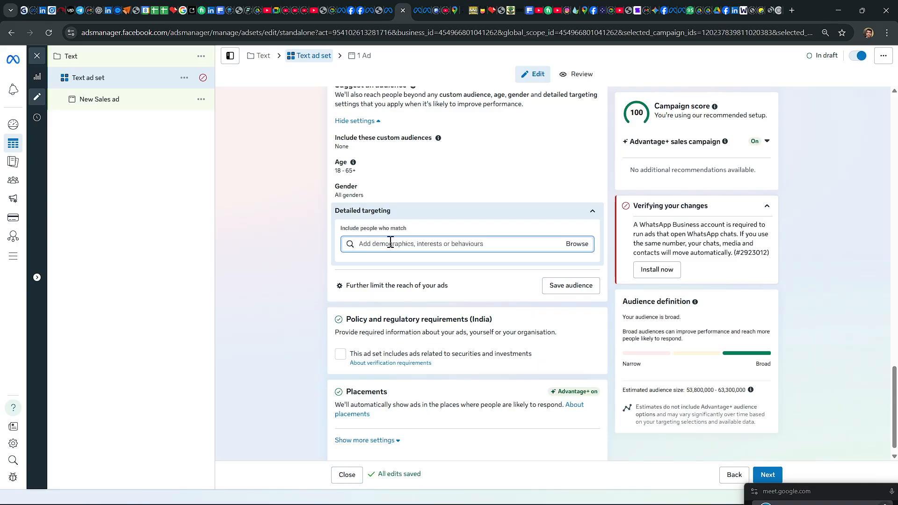
# Step: Search detailed targeting for "medical" and add the Medical education interest to the suggested audience
pyautogui.write('m')
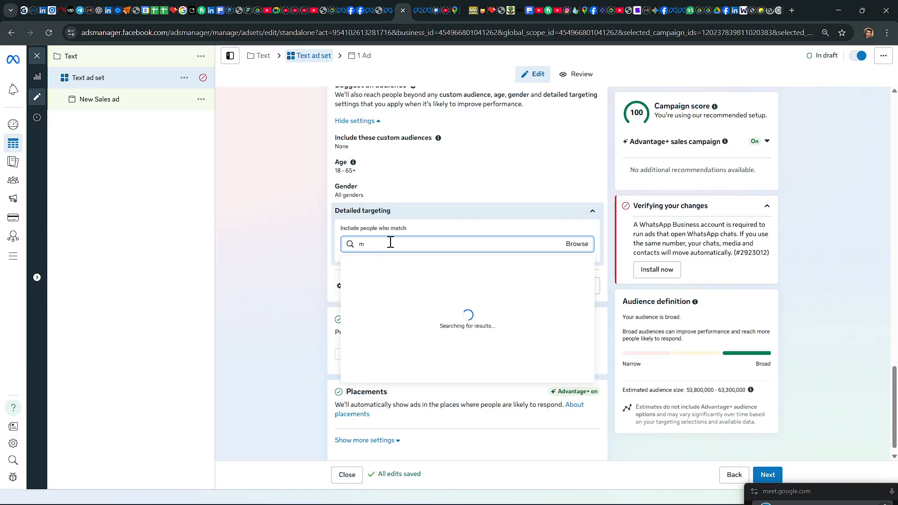
pyautogui.write('ed')
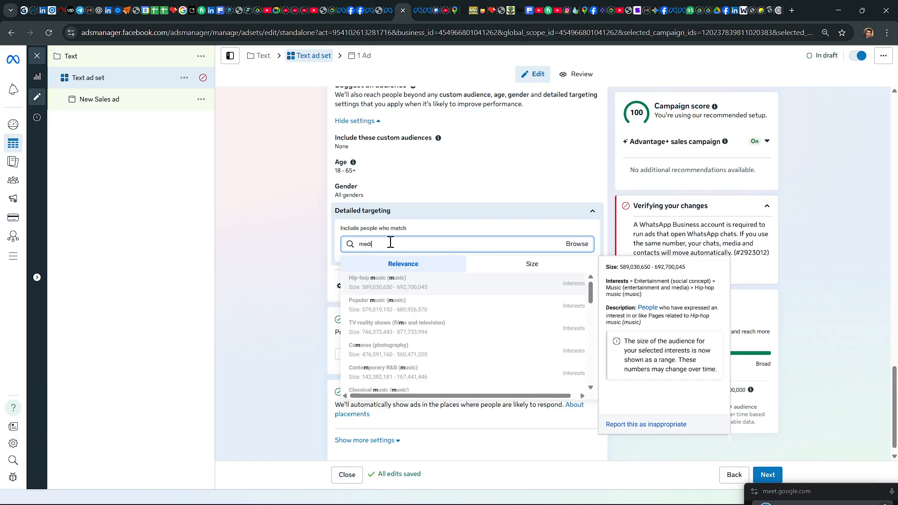
pyautogui.write('i')
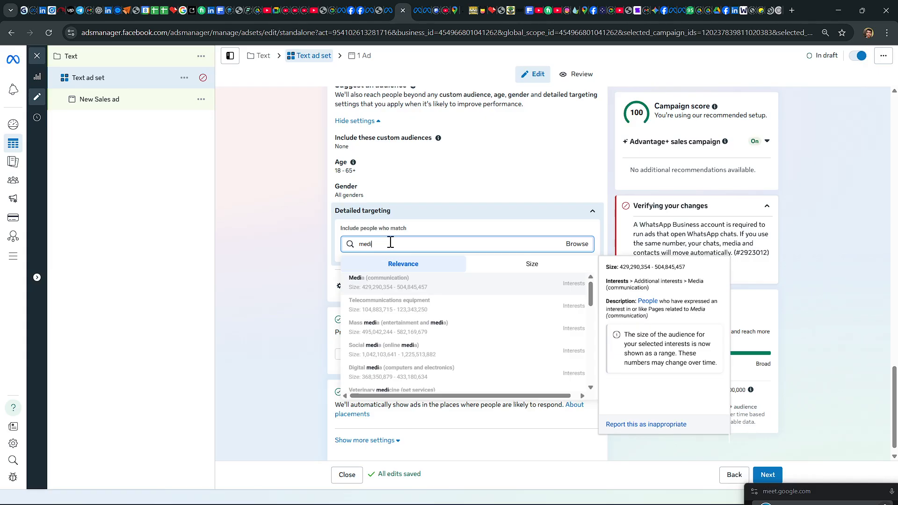
pyautogui.write('cal')
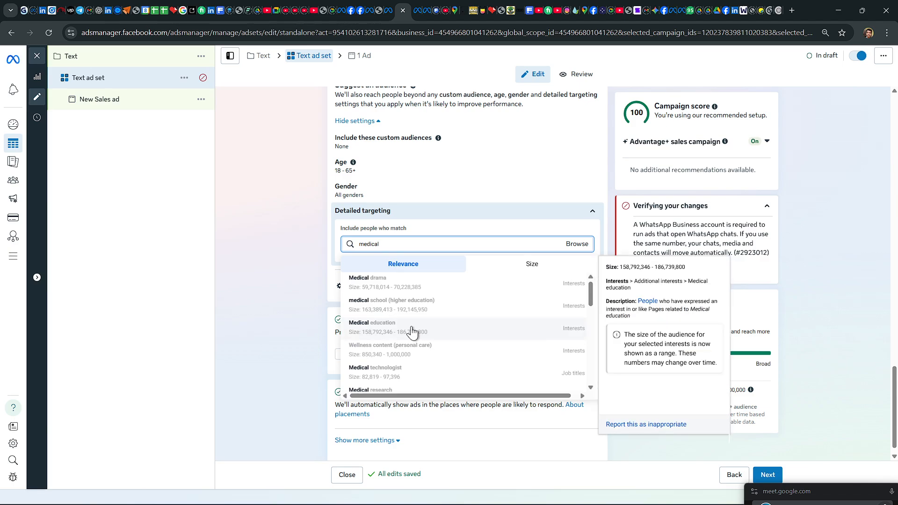
pyautogui.click(387, 327)
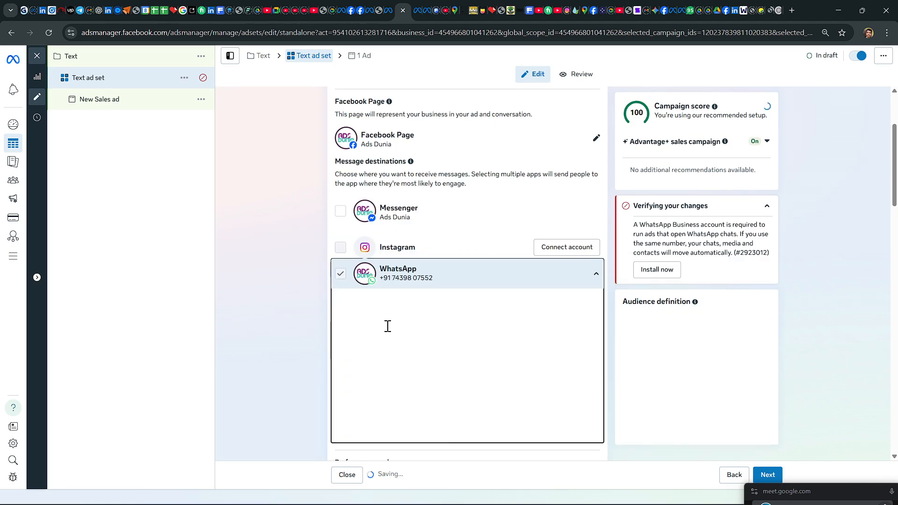
pyautogui.scroll(-3, 470, 306)
pyautogui.scroll(-15, 470, 306)
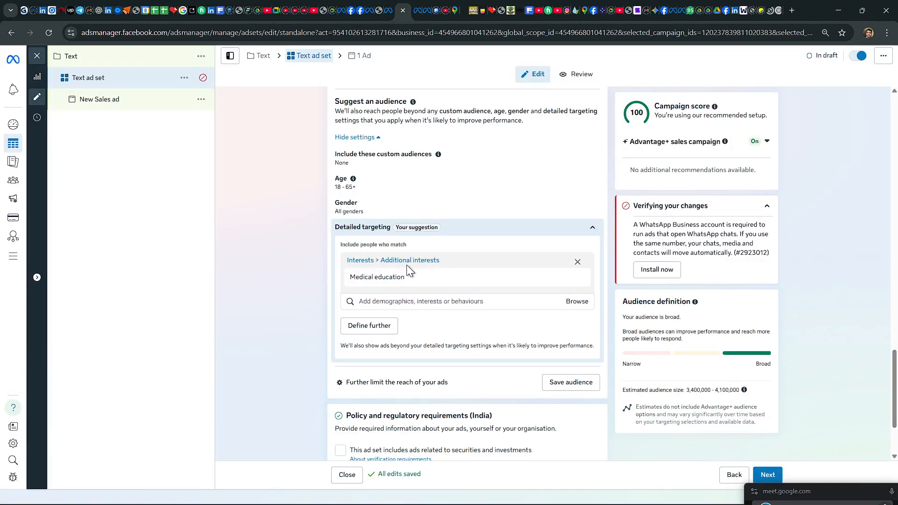
# Step: Add the suggested interests Biology (science) and Higher education (education) to the detailed targeting
pyautogui.moveTo(374, 282)
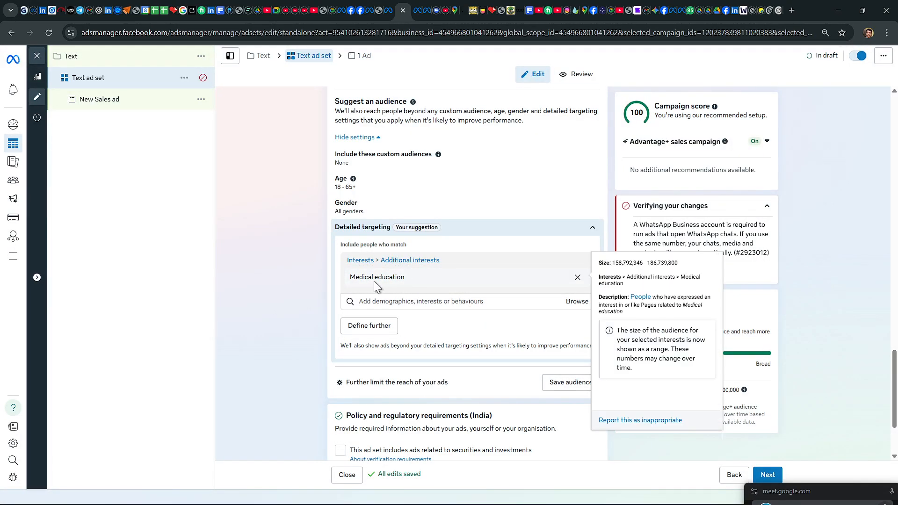
pyautogui.click(396, 303)
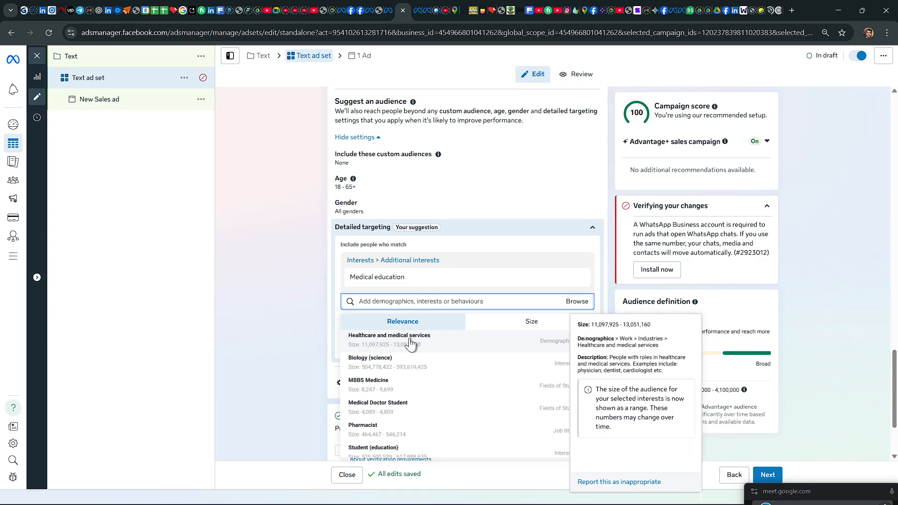
pyautogui.click(367, 363)
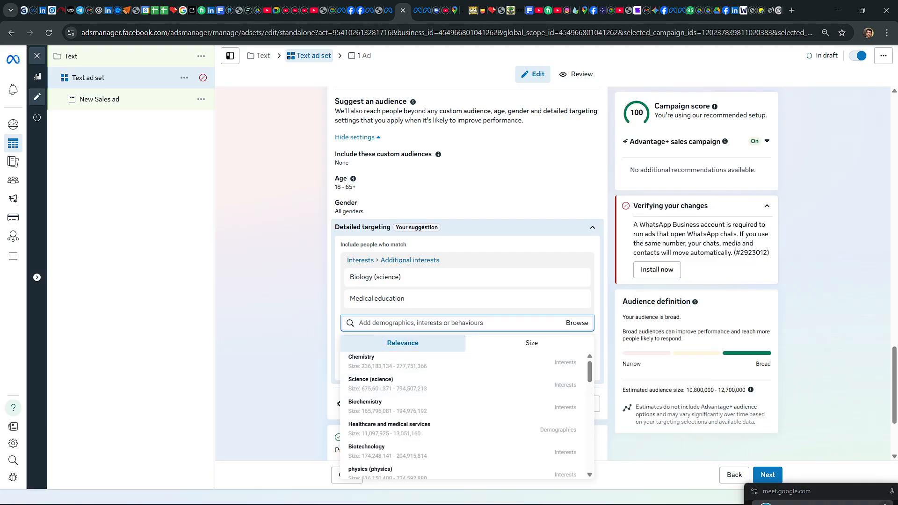
pyautogui.scroll(-3, 435, 369)
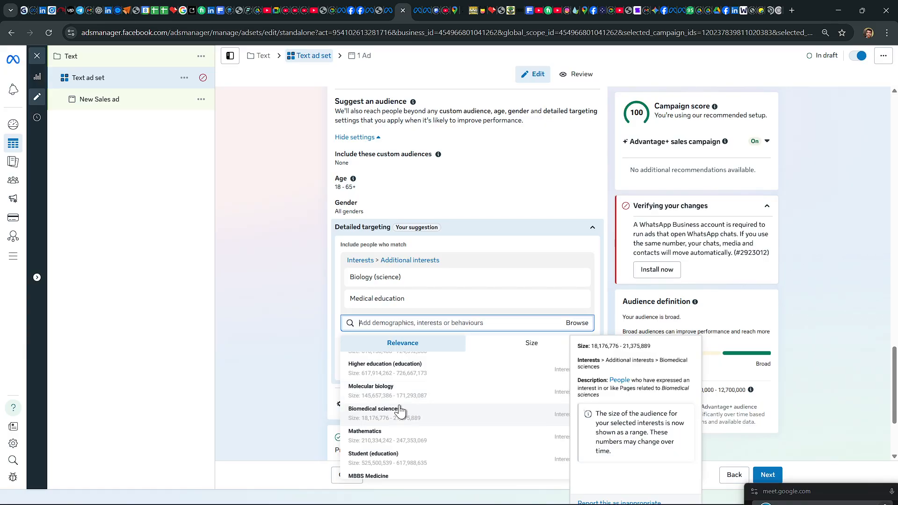
pyautogui.click(382, 374)
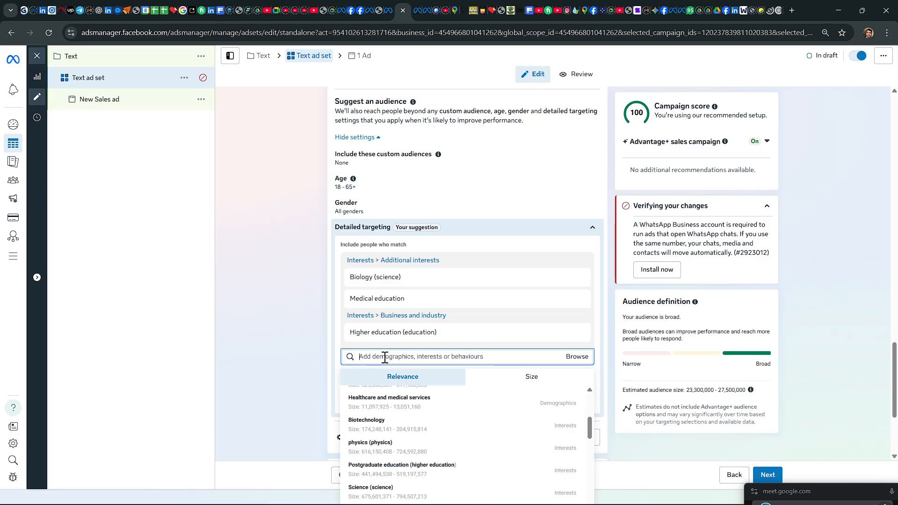
# Step: Search detailed targeting for "online" and add the Online shopping (retail) interest
pyautogui.write('o')
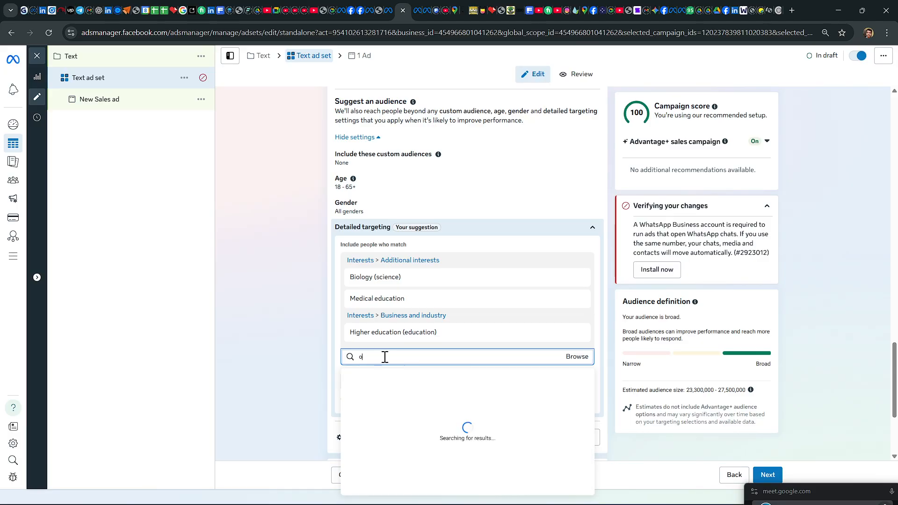
pyautogui.write('nline')
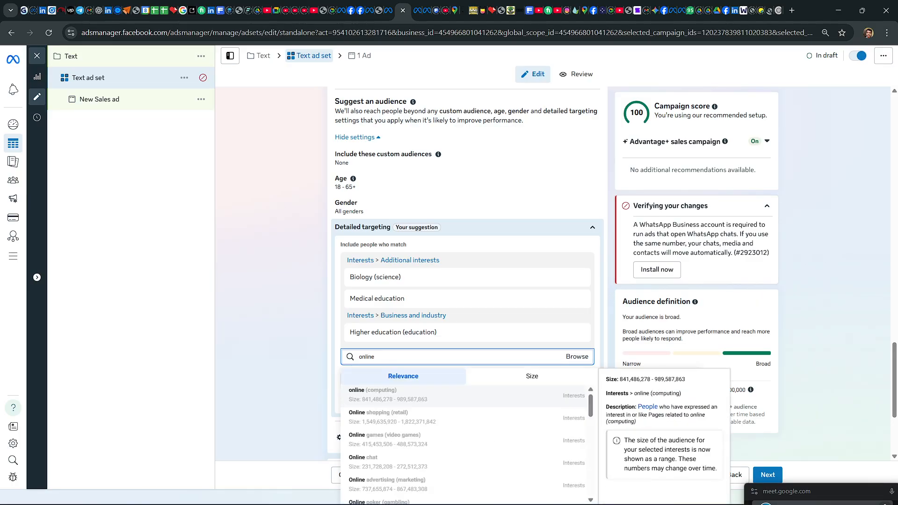
pyautogui.click(374, 417)
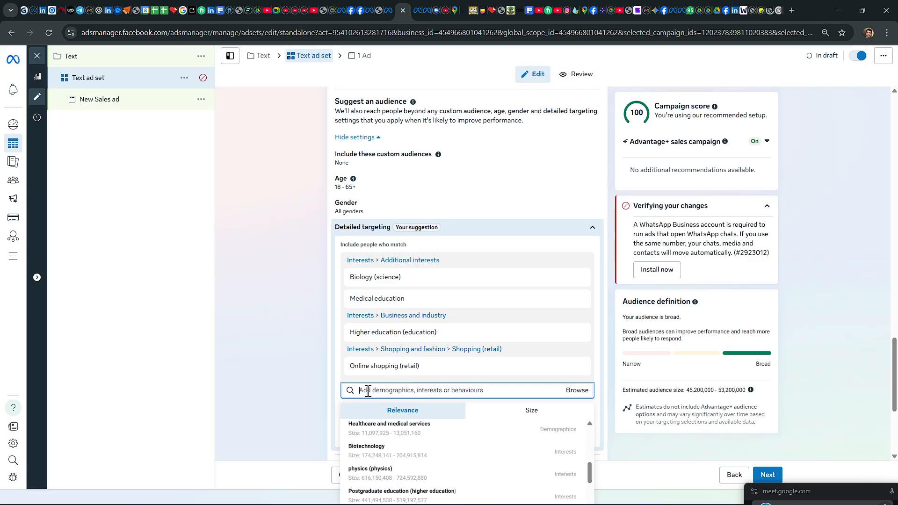
pyautogui.write('en')
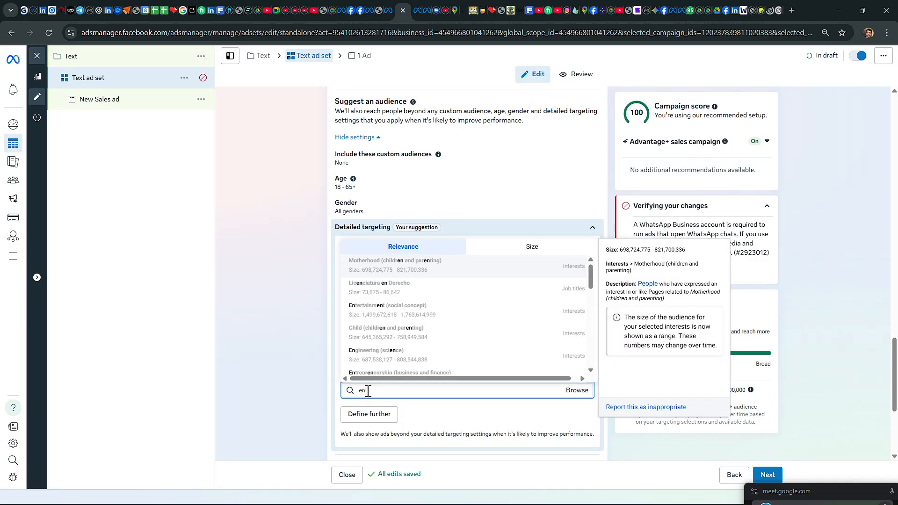
pyautogui.write('ga')
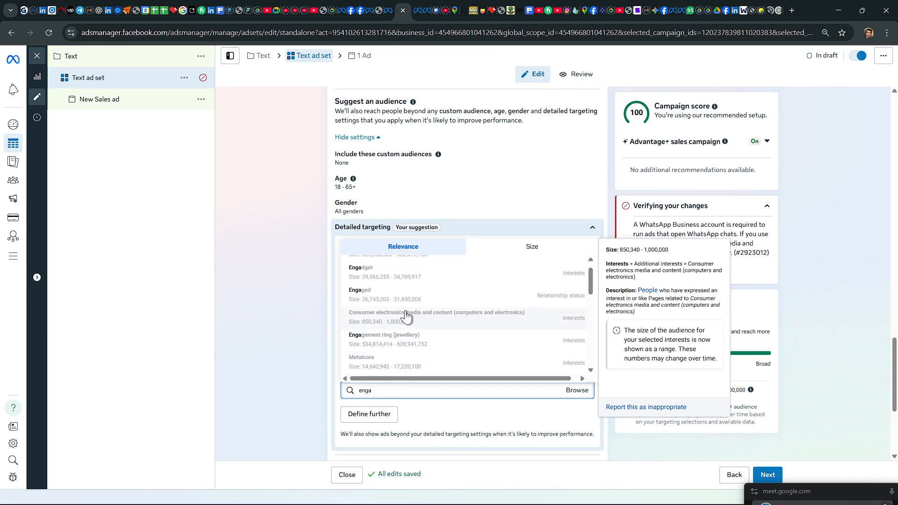
pyautogui.scroll(1, 405, 314)
pyautogui.scroll(-1, 394, 304)
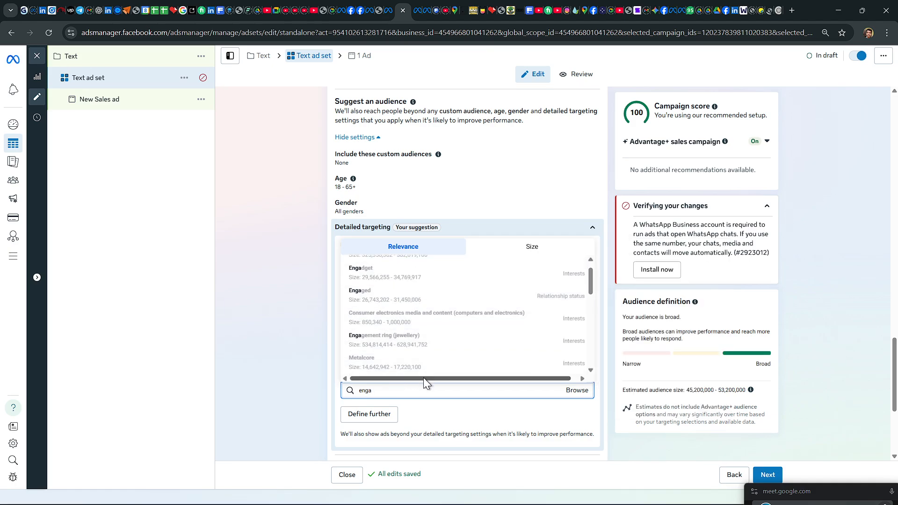
pyautogui.write('ge')
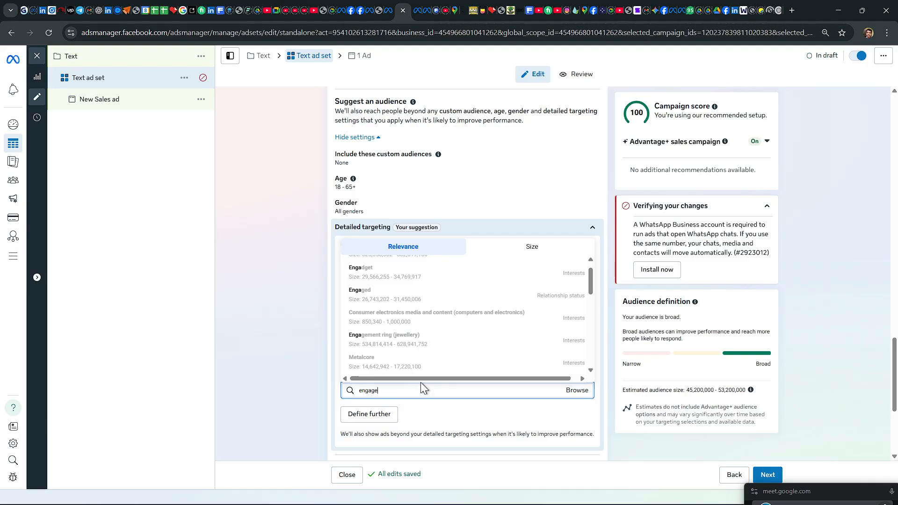
pyautogui.press('BackSpace')
pyautogui.press('BackSpace')
pyautogui.press('BackSpace')
pyautogui.press('BackSpace')
pyautogui.press('BackSpace')
pyautogui.press('BackSpace')
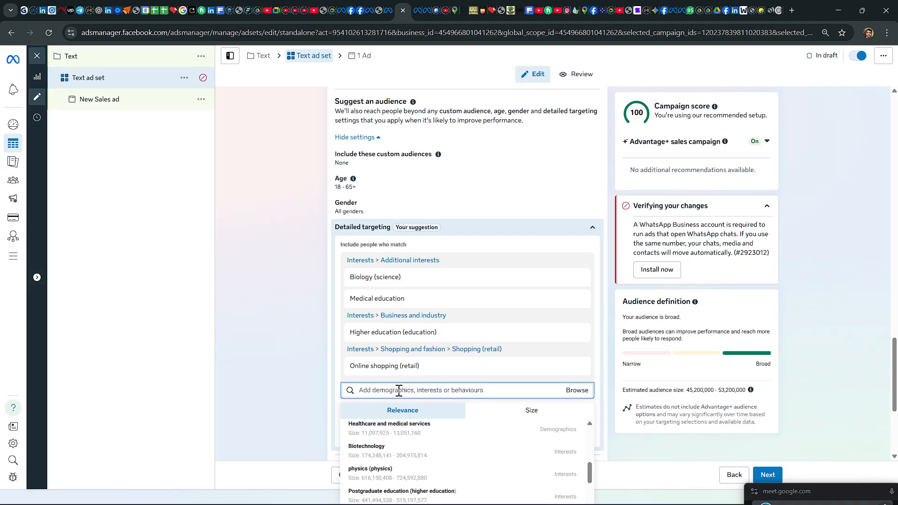
# Step: Search detailed targeting for "engage shop", add the Engaged shoppers purchase behaviour and close the suggestions list
pyautogui.write('enga')
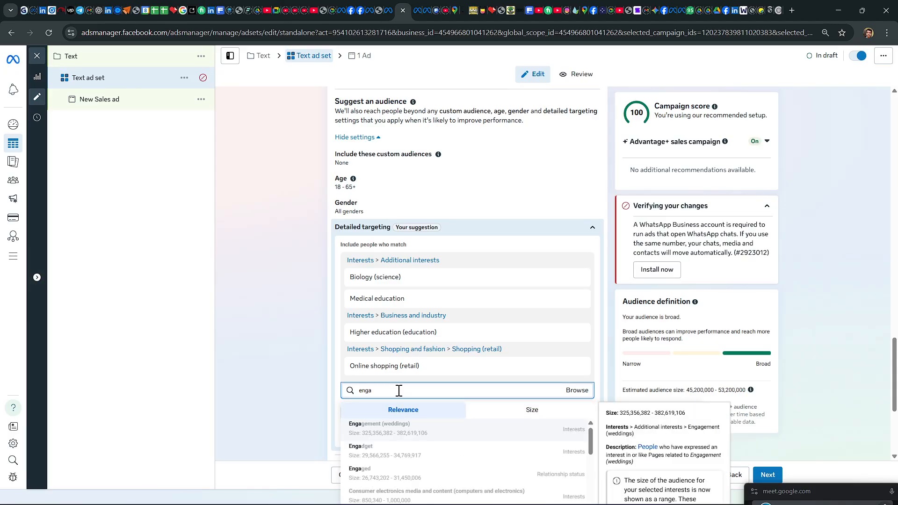
pyautogui.write('ge shop')
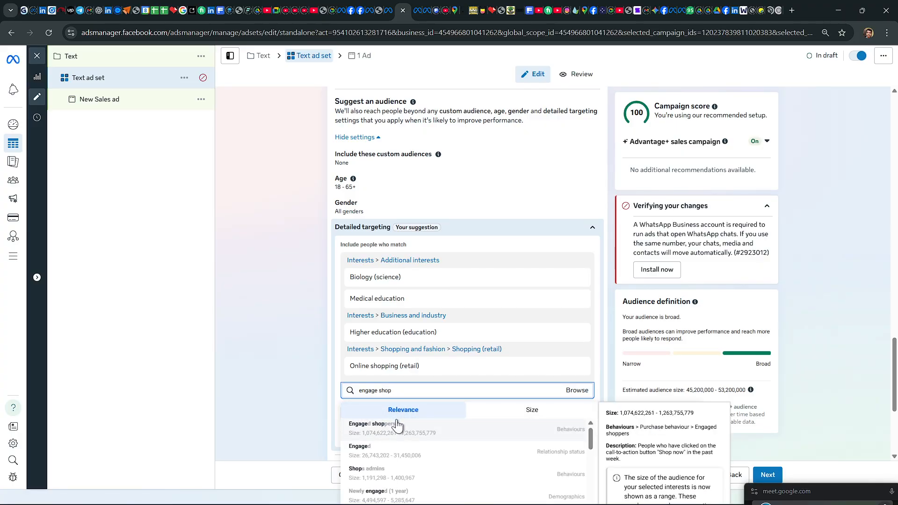
pyautogui.click(392, 427)
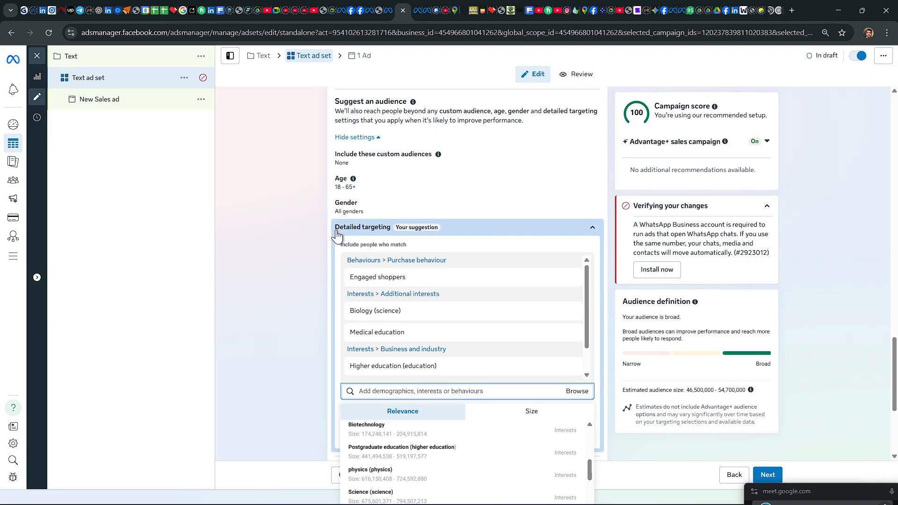
pyautogui.moveTo(375, 342)
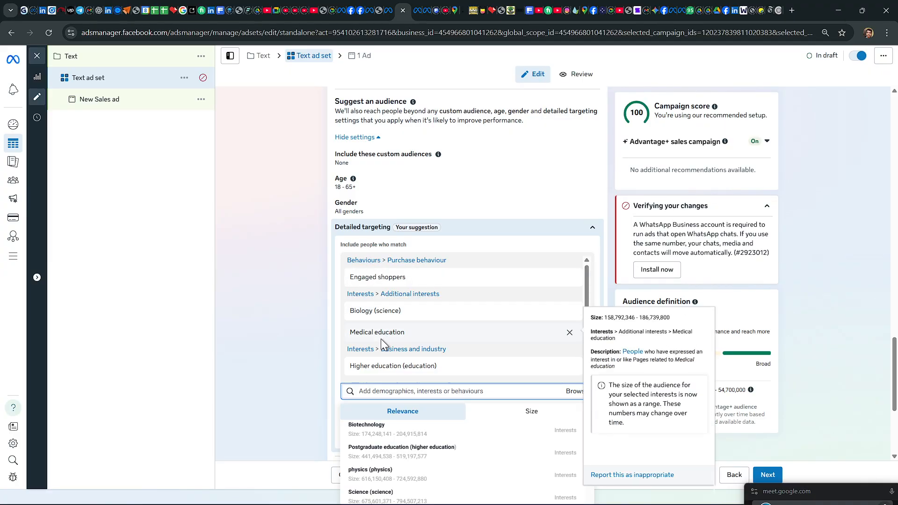
pyautogui.click(282, 310)
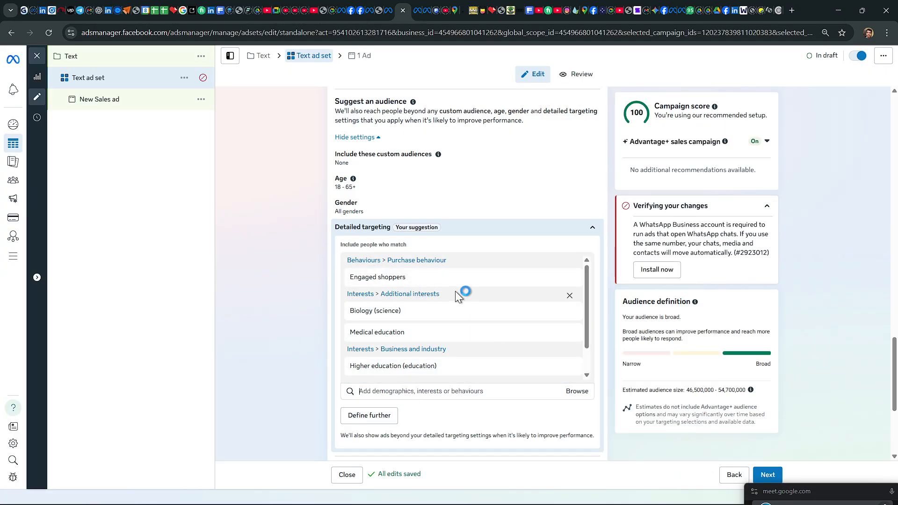
# Step: Review the ad set's conversion, location, suggested audience and detailed targeting settings through to placements
pyautogui.scroll(-1, 455, 291)
pyautogui.scroll(-4, 456, 291)
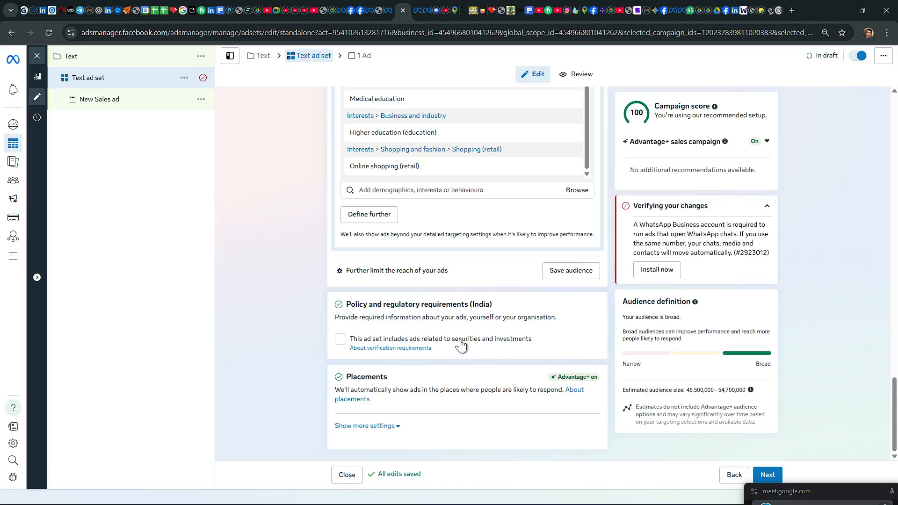
pyautogui.scroll(6, 454, 337)
pyautogui.scroll(20, 446, 319)
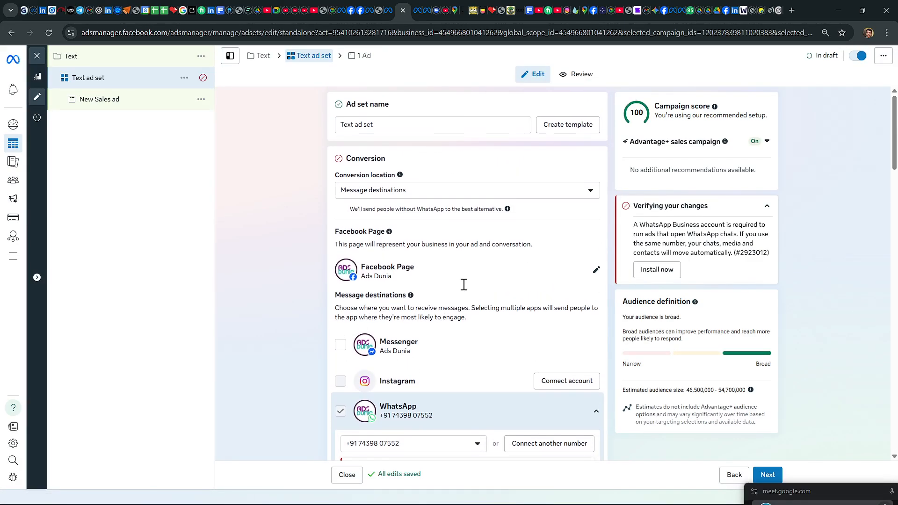
pyautogui.scroll(-12, 463, 285)
pyautogui.scroll(-7, 464, 286)
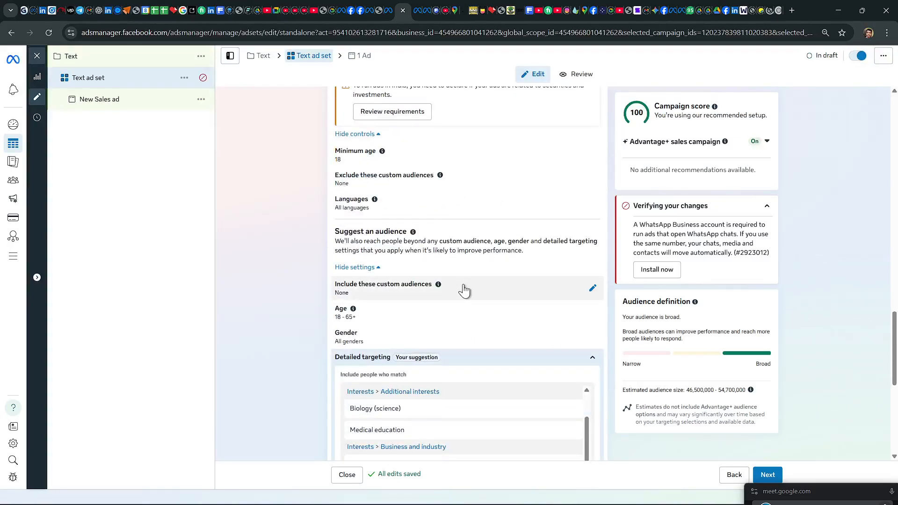
pyautogui.scroll(4, 411, 280)
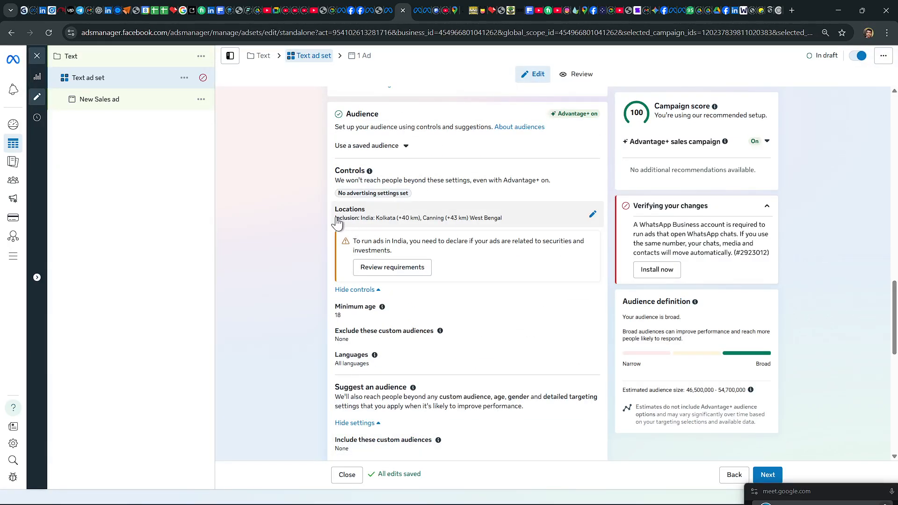
pyautogui.moveTo(336, 219); pyautogui.dragTo(527, 228)
pyautogui.scroll(-8, 490, 281)
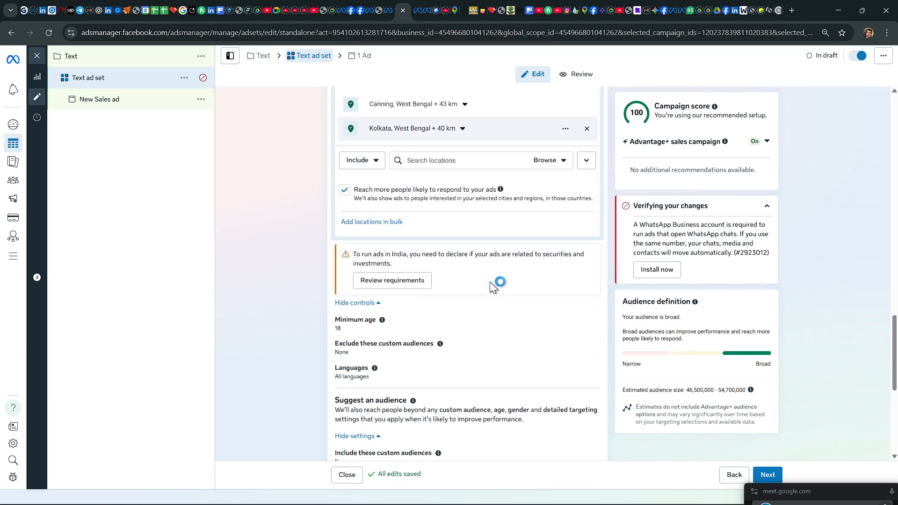
pyautogui.scroll(5, 490, 283)
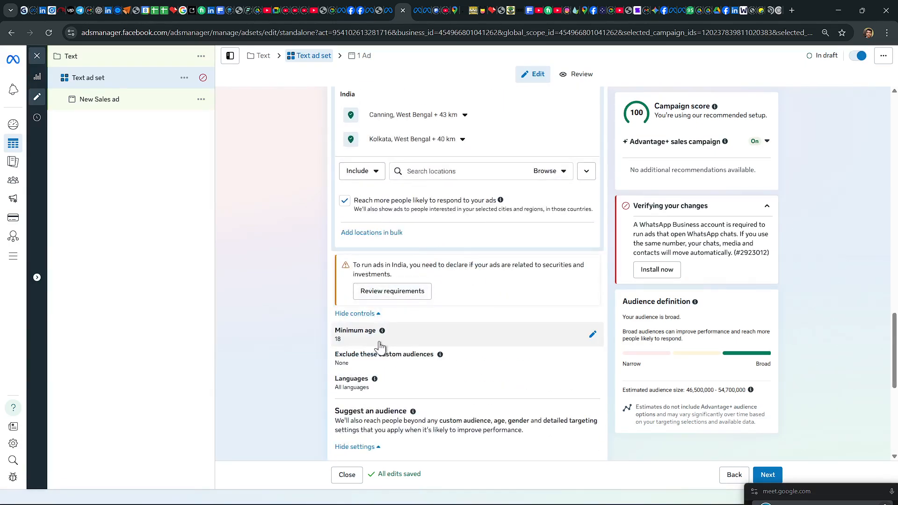
pyautogui.scroll(-3, 442, 351)
pyautogui.scroll(-3, 444, 352)
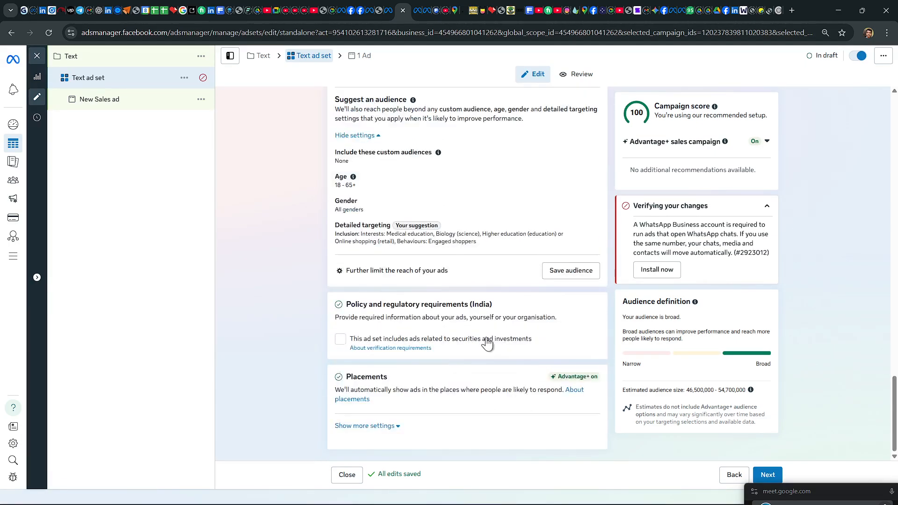
pyautogui.moveTo(473, 243); pyautogui.dragTo(324, 234)
pyautogui.click(291, 263)
# Step: Expand the placement settings and exclude Threads, Audience Network and Instagram from the ad set's platforms
pyautogui.click(395, 427)
pyautogui.scroll(-3, 456, 414)
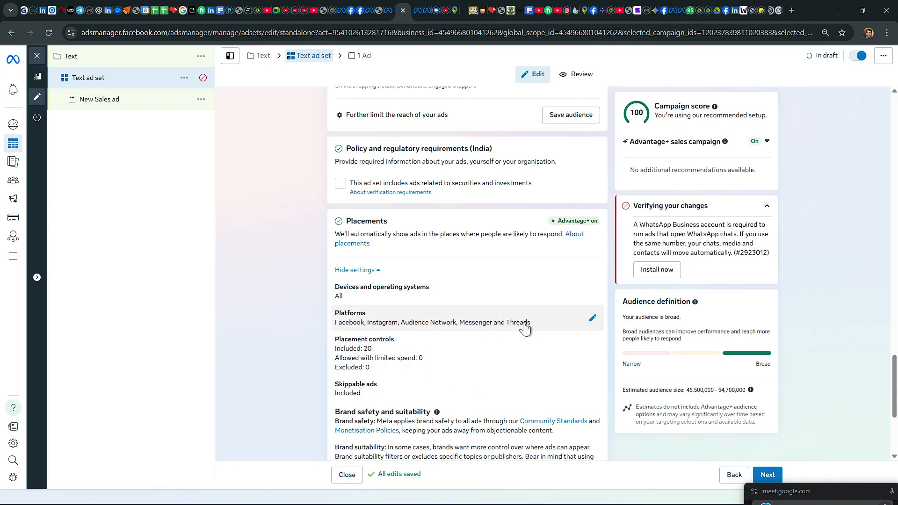
pyautogui.click(593, 318)
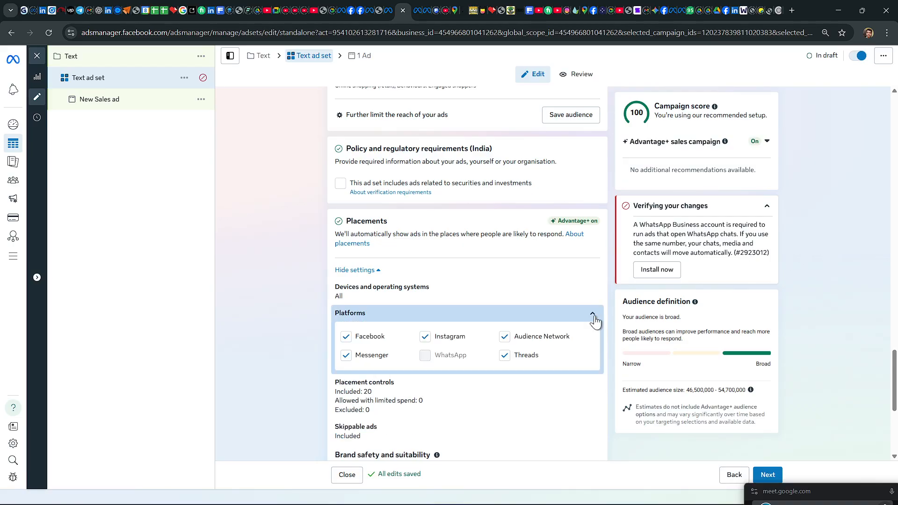
pyautogui.click(504, 357)
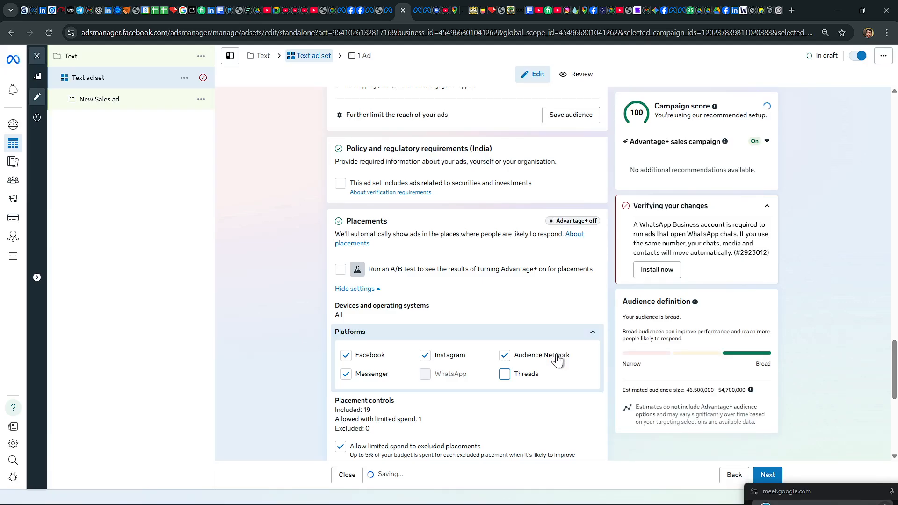
pyautogui.click(504, 356)
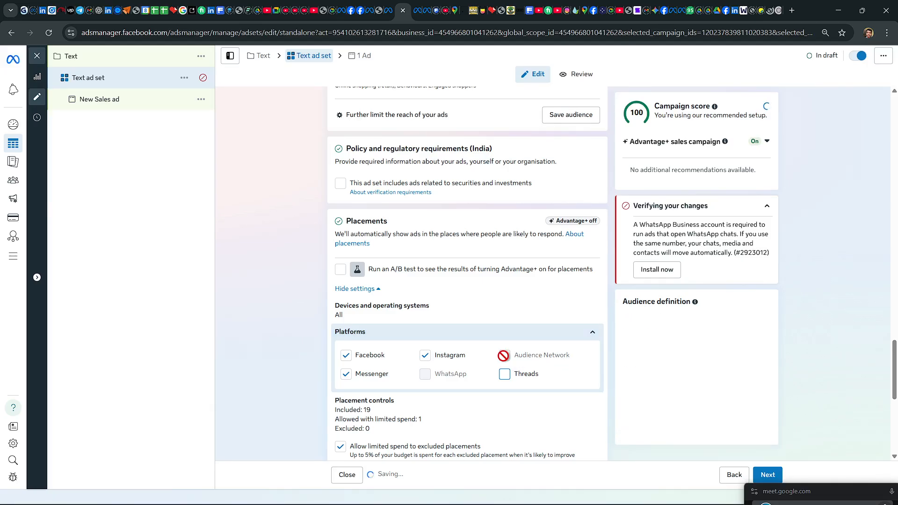
pyautogui.click(425, 357)
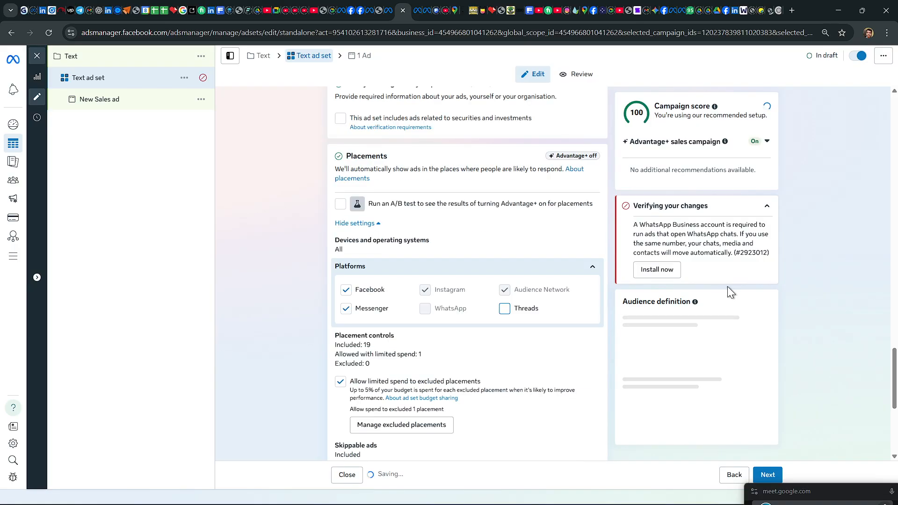
# Step: Check the placement controls, brand safety and inventory filter settings, and continue to the New Sales ad
pyautogui.scroll(-3, 571, 343)
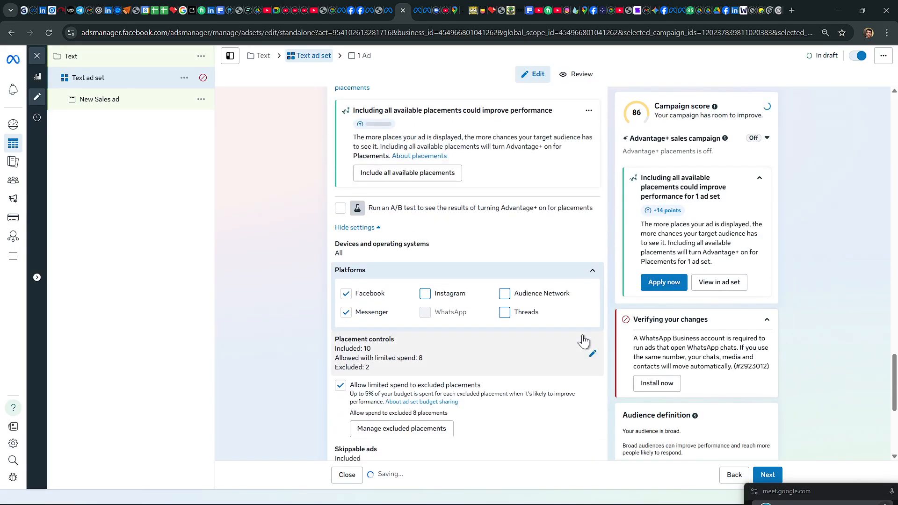
pyautogui.scroll(-3, 517, 323)
pyautogui.scroll(-3, 530, 314)
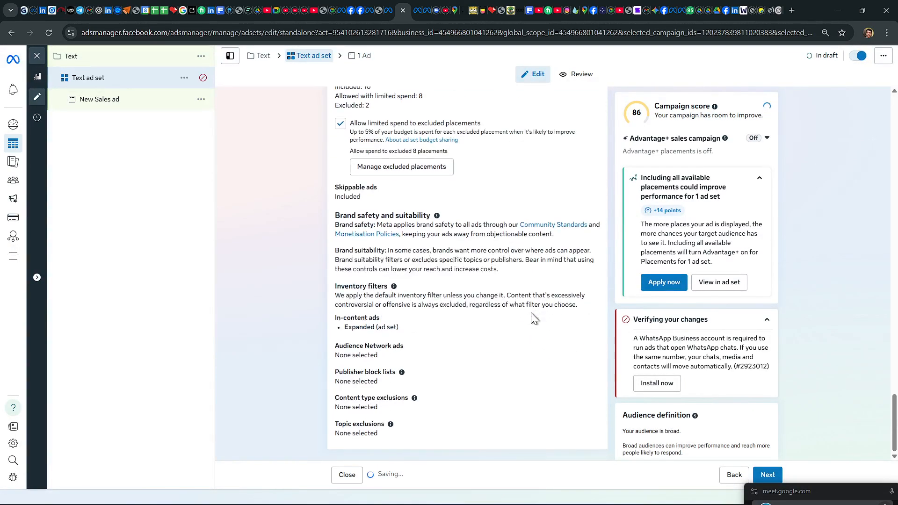
pyautogui.scroll(4, 532, 312)
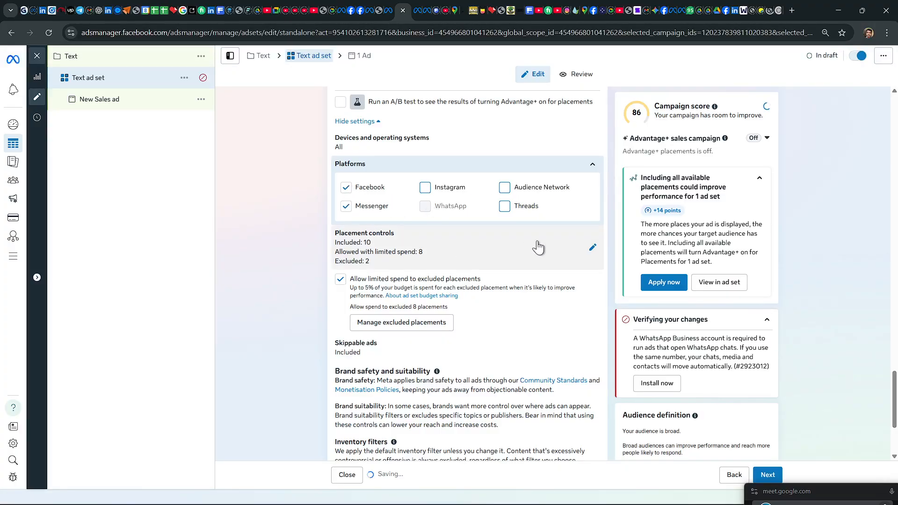
pyautogui.scroll(-3, 540, 276)
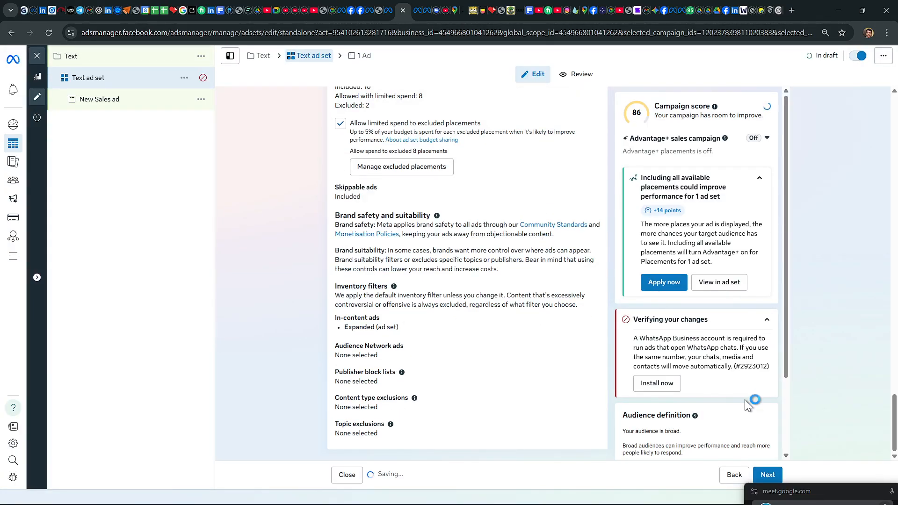
pyautogui.click(767, 475)
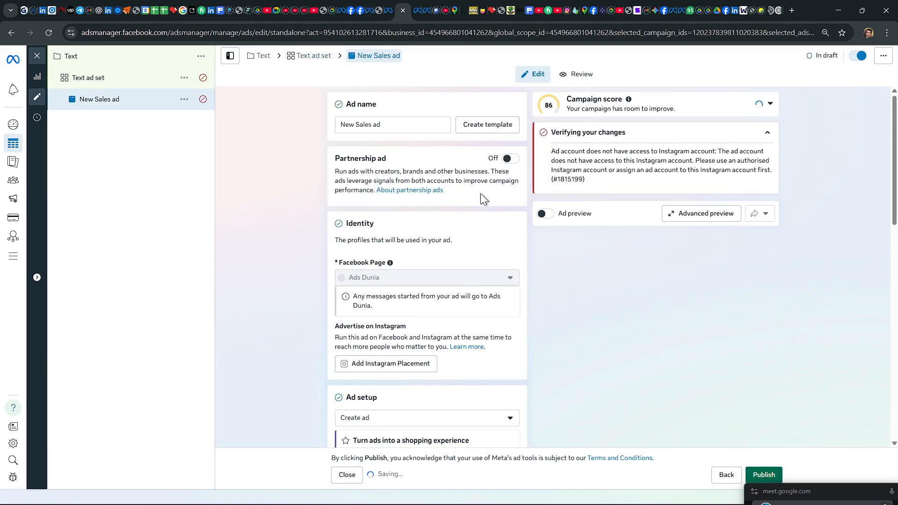
# Step: Look over the ad's identity and ad setup sections and return to the Text ad set
pyautogui.scroll(-3, 481, 245)
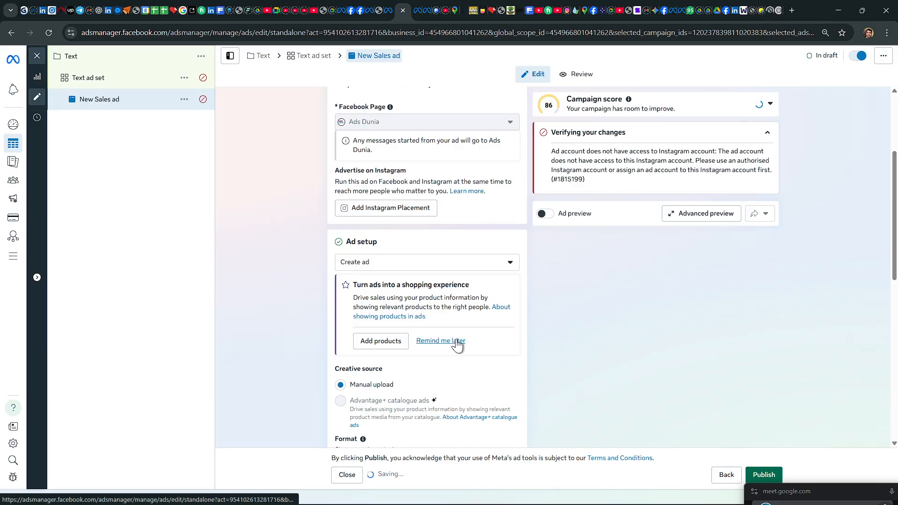
pyautogui.scroll(3, 457, 345)
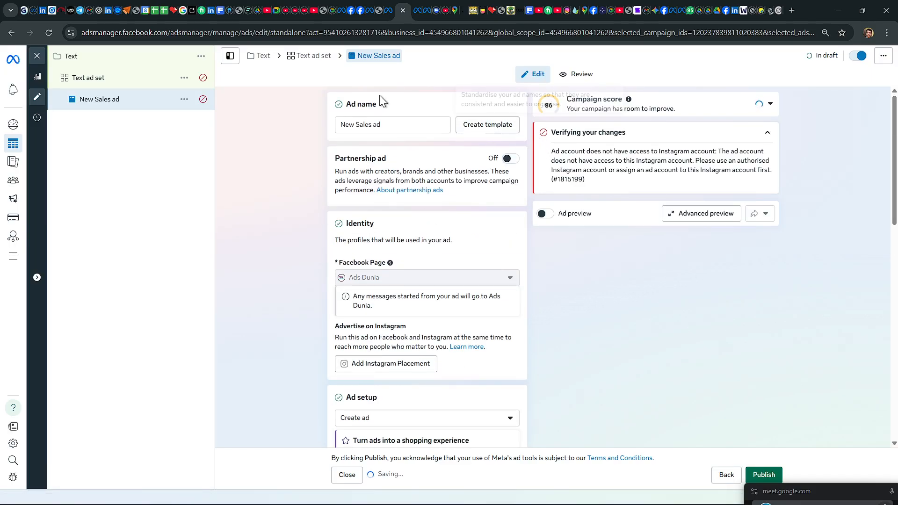
pyautogui.click(325, 57)
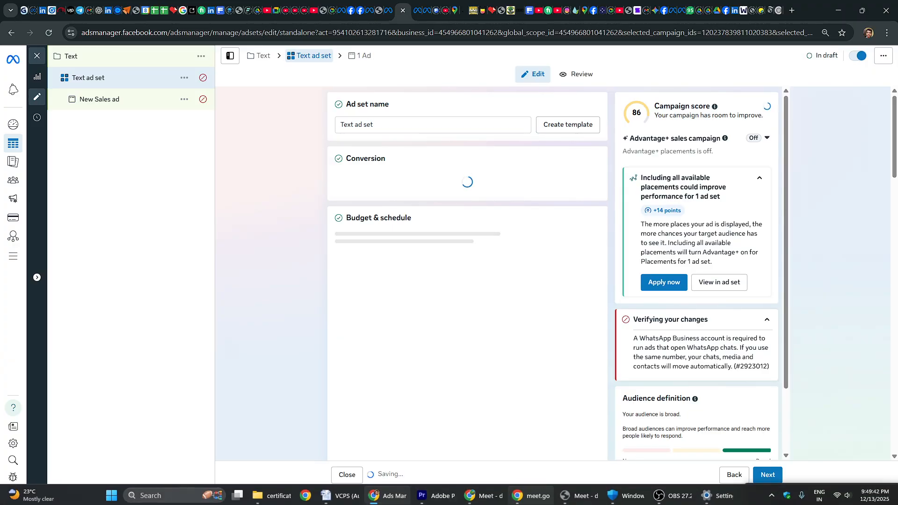
pyautogui.click(659, 495)
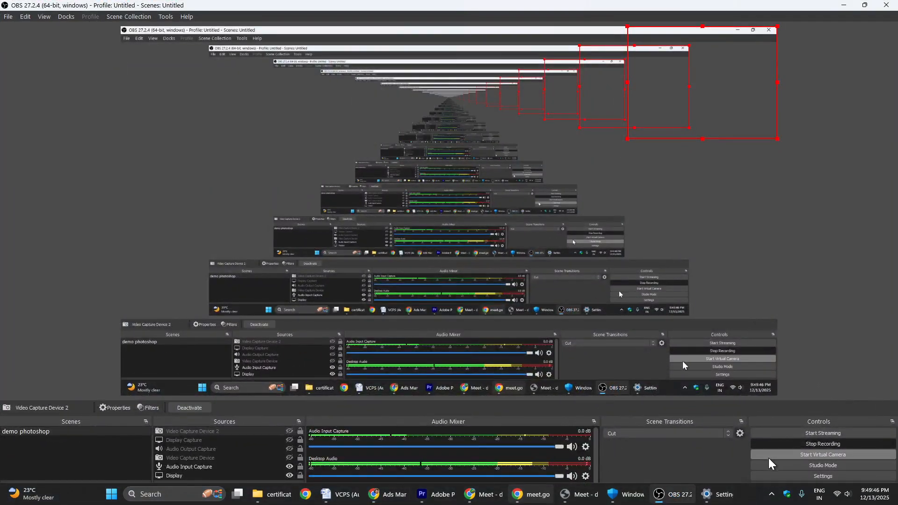